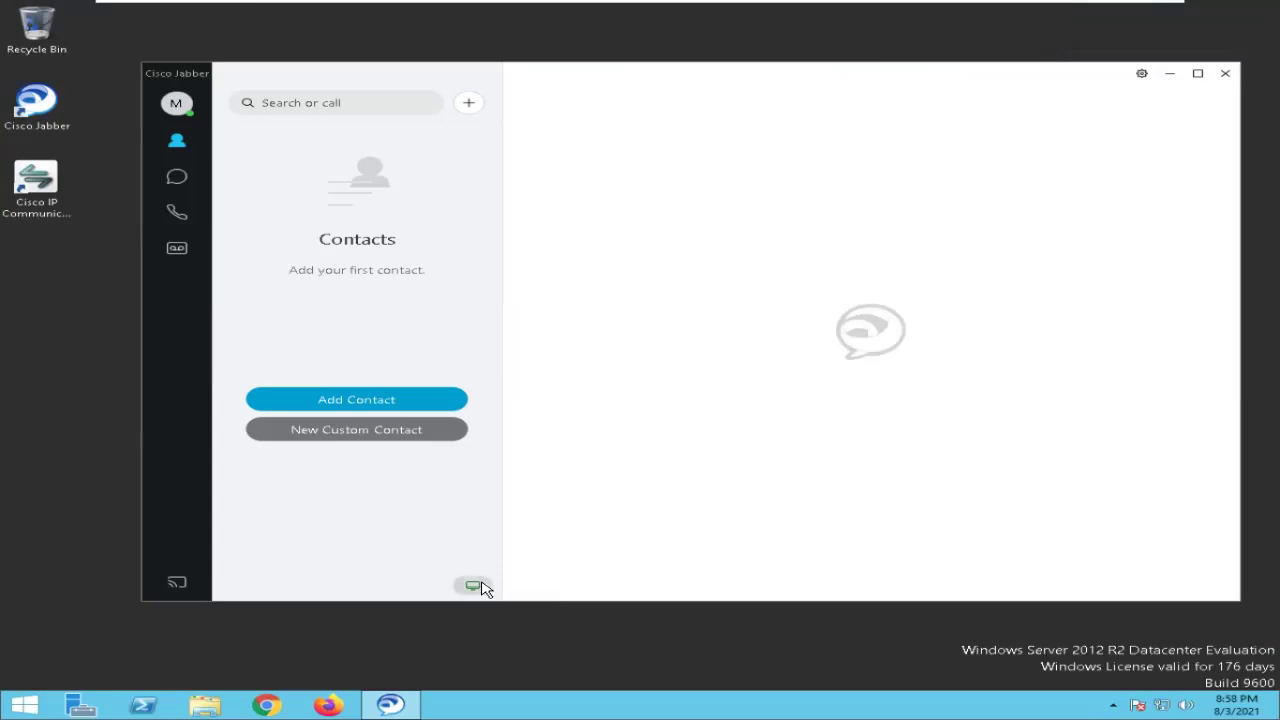
Look over Jabber's call device and forwarding options, close them, and switch to the host windows.
left_click(474, 586)
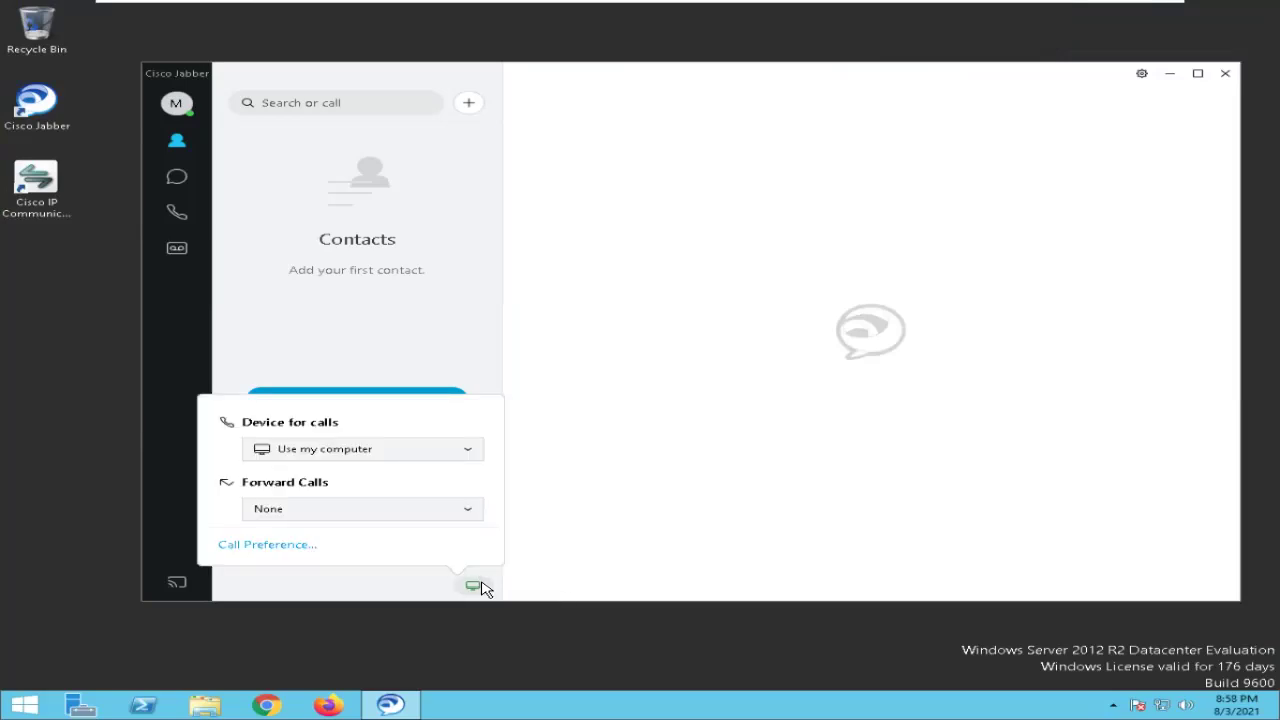
left_click(712, 325)
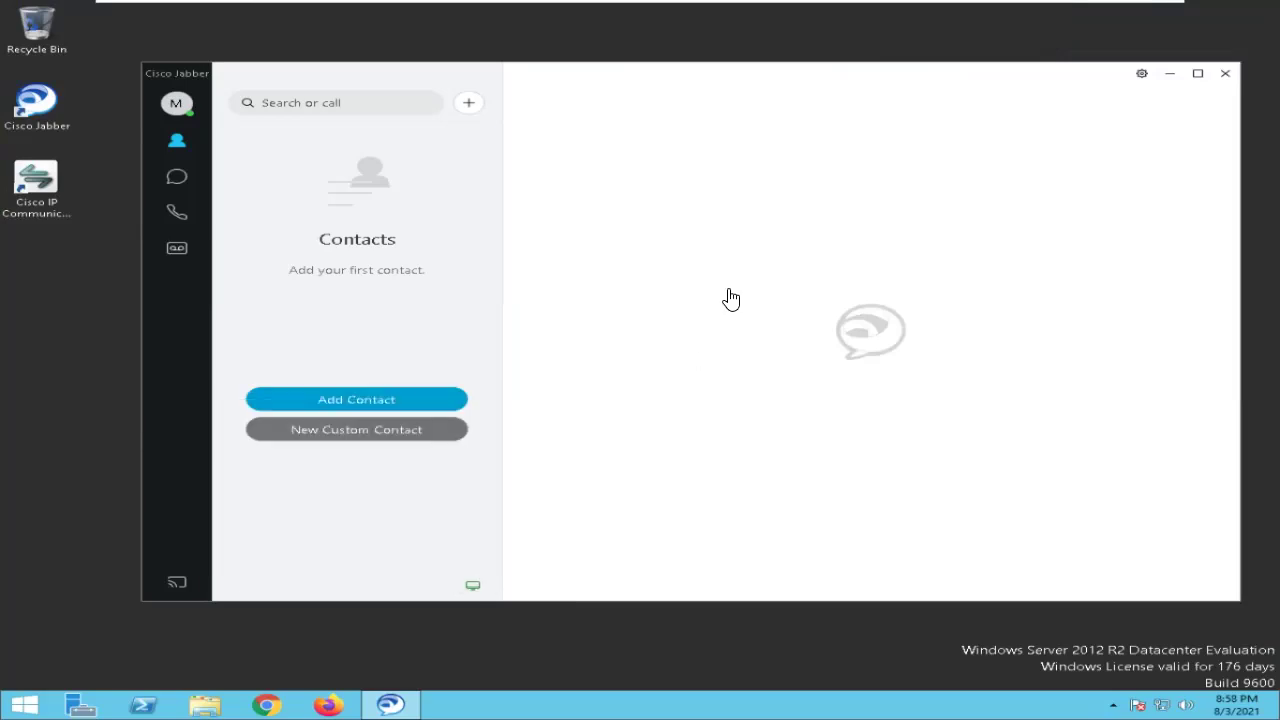
key("alt+Tab")
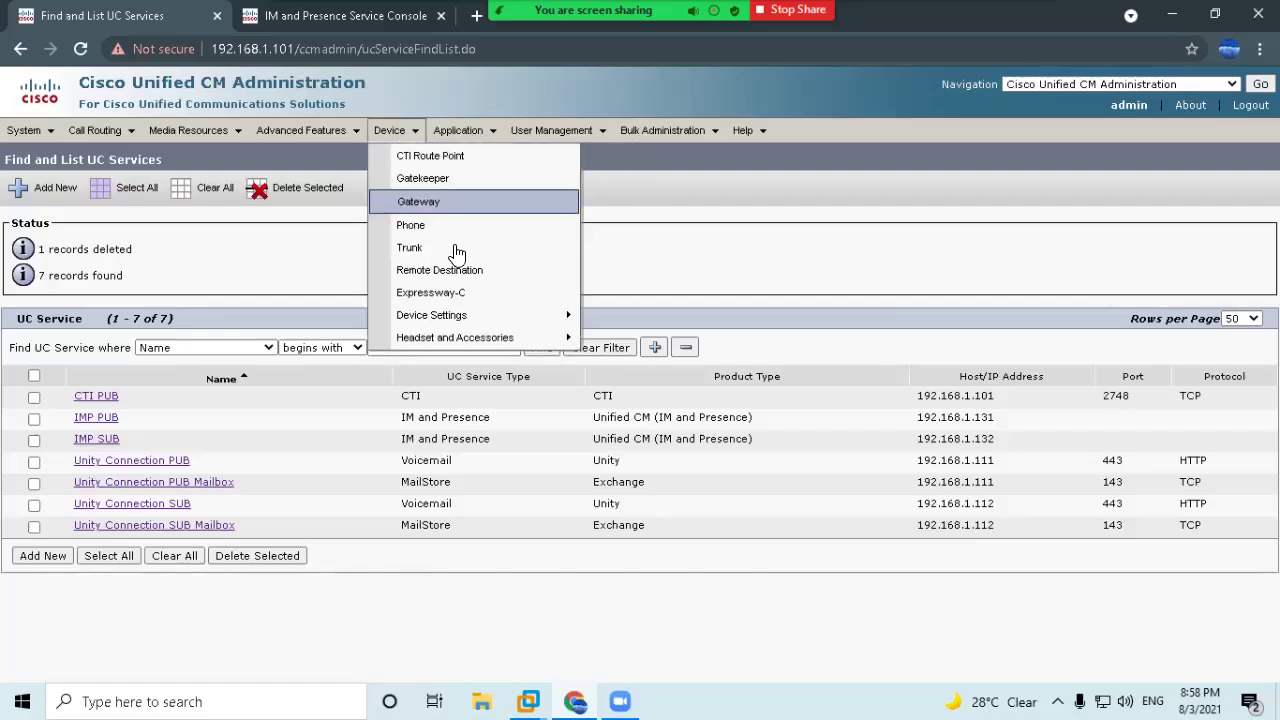
Open the end user's record and point out its controlled CSF device.
mouse_move(558, 131)
left_click(568, 179)
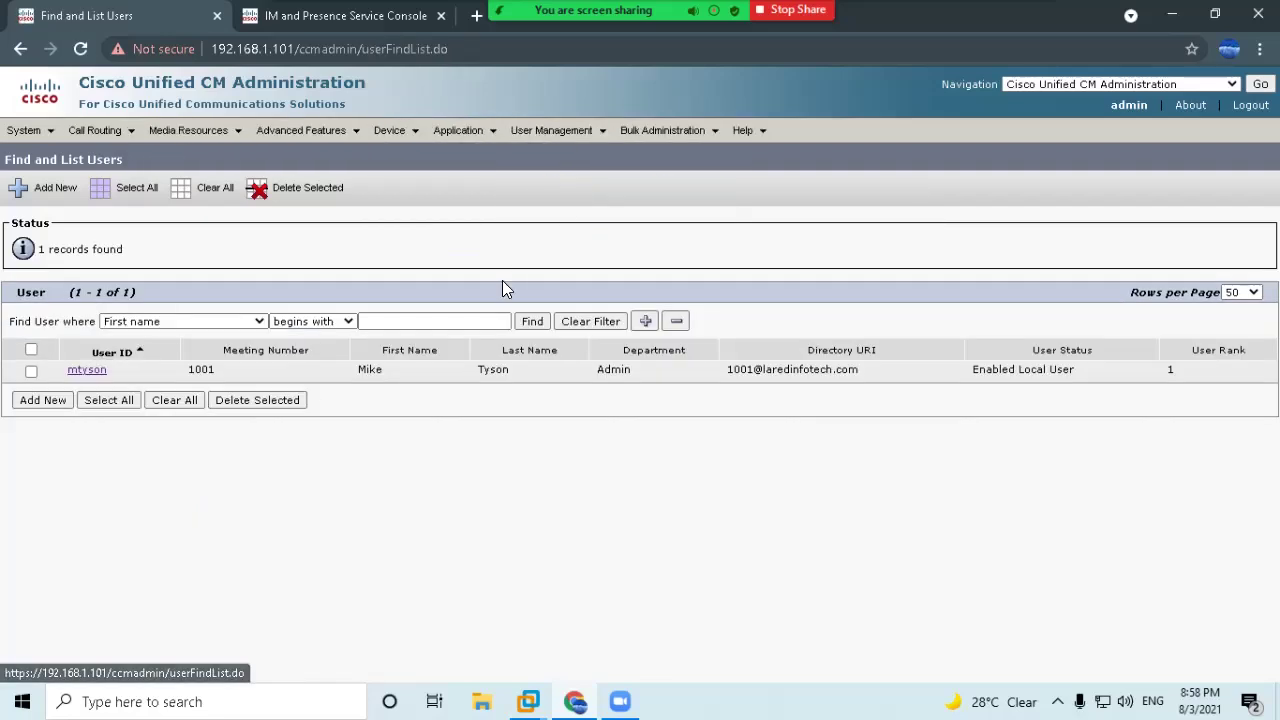
left_click(84, 372)
scroll(277, 543, "down", 10)
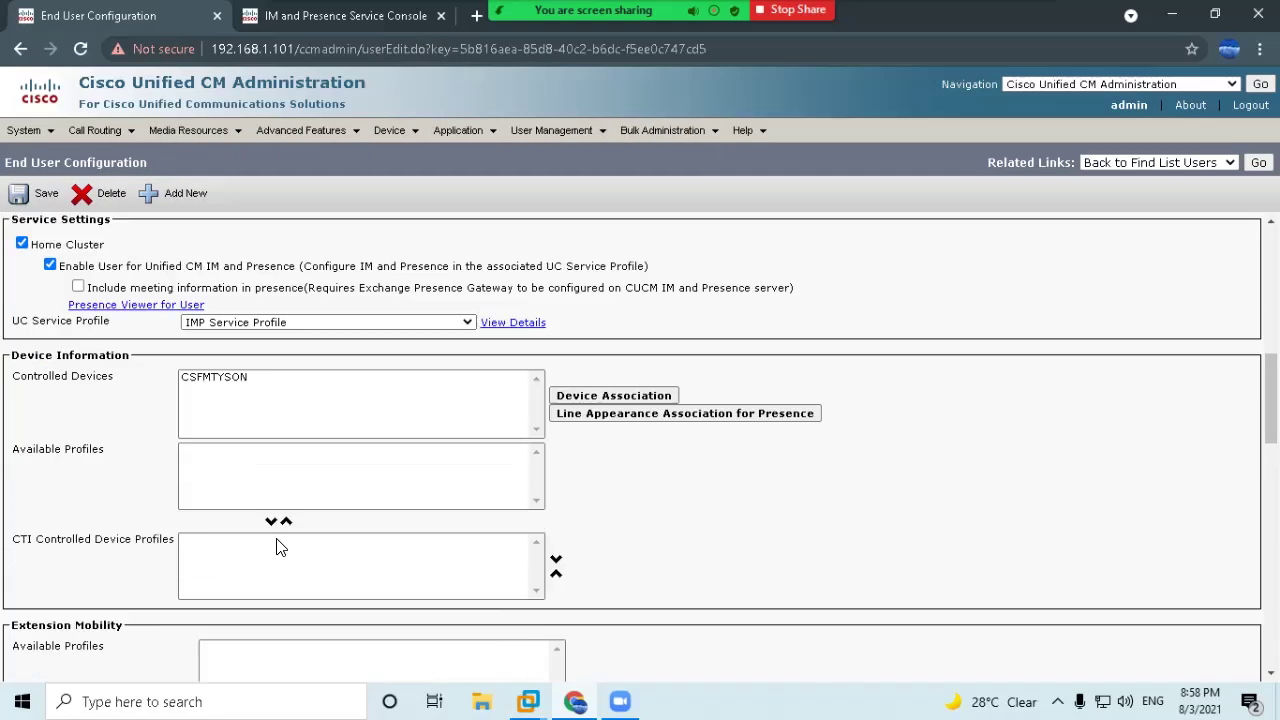
left_click(197, 378)
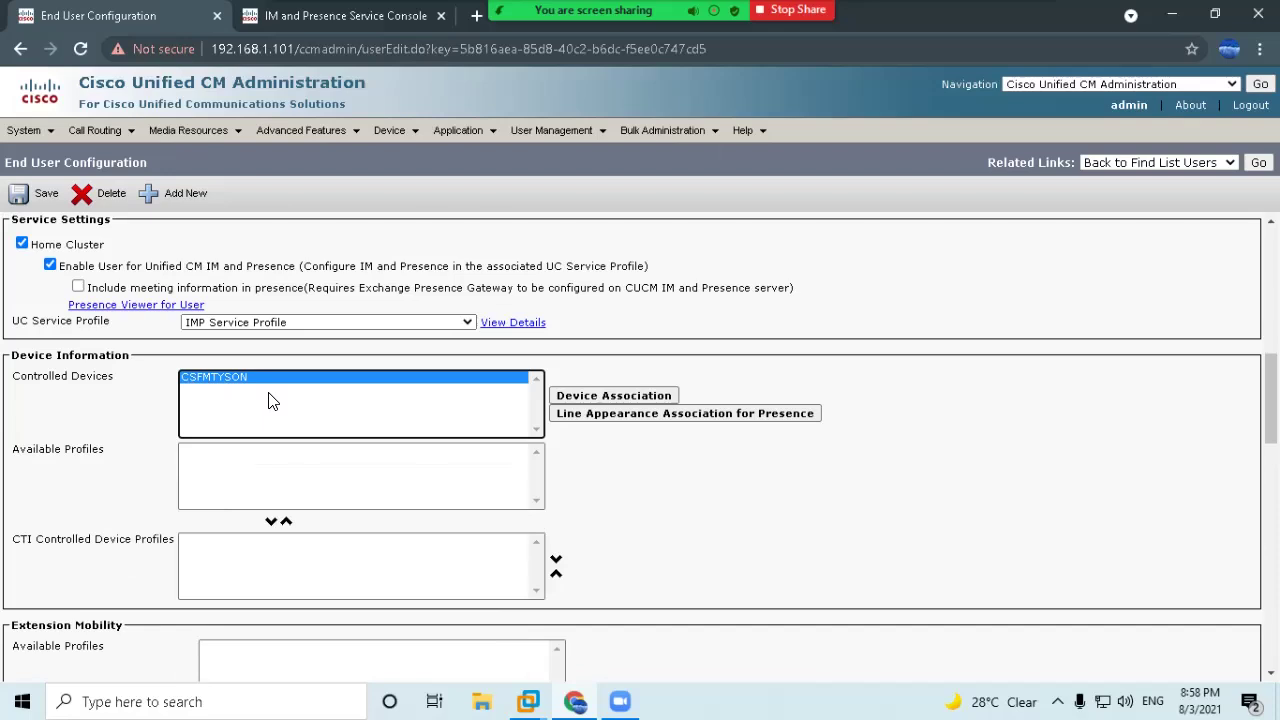
Review the user's IM and Presence settings, then go to the Cisco Unified CM server list.
scroll(303, 409, "up", 5)
scroll(322, 407, "up", 2)
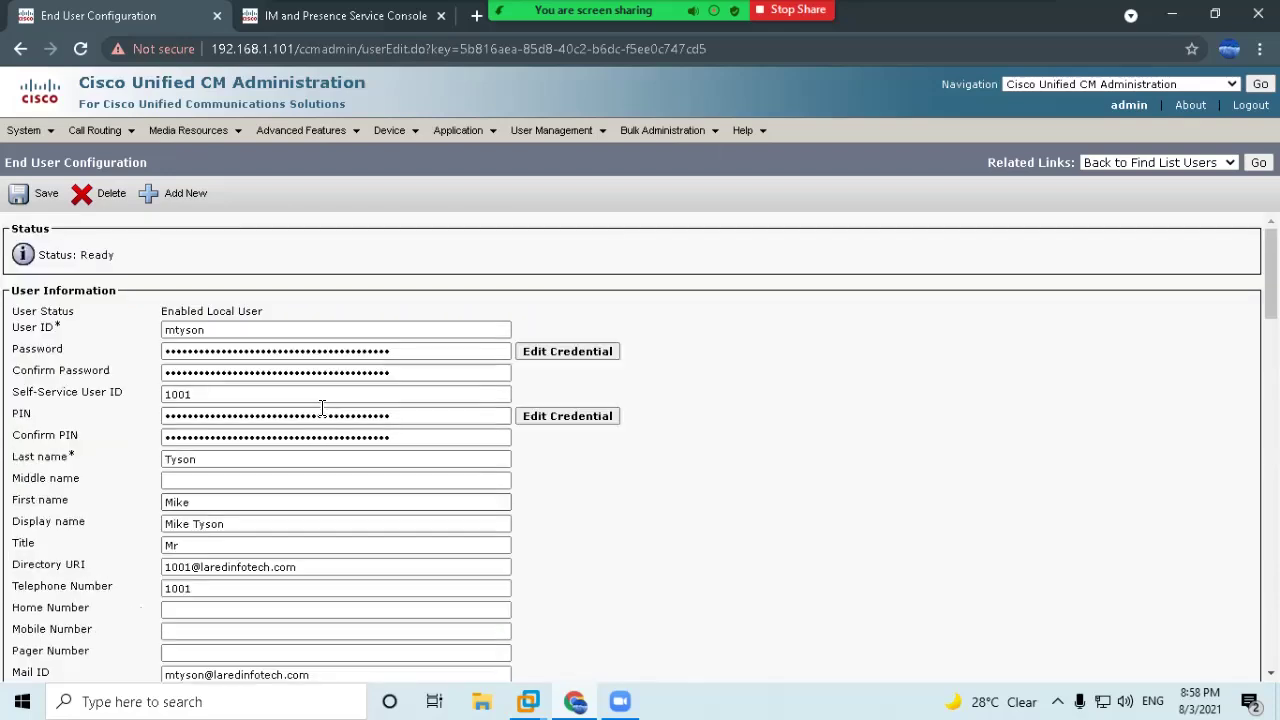
scroll(322, 407, "down", 7)
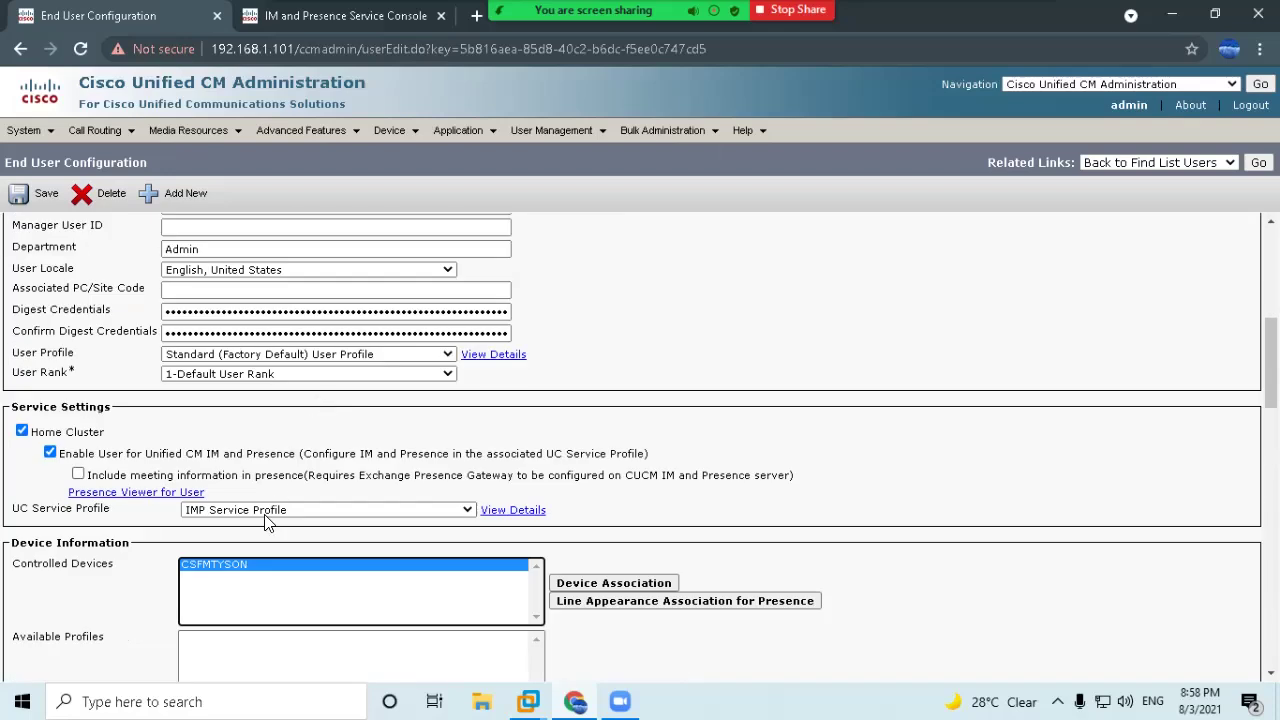
left_click_drag(28, 475, 220, 478)
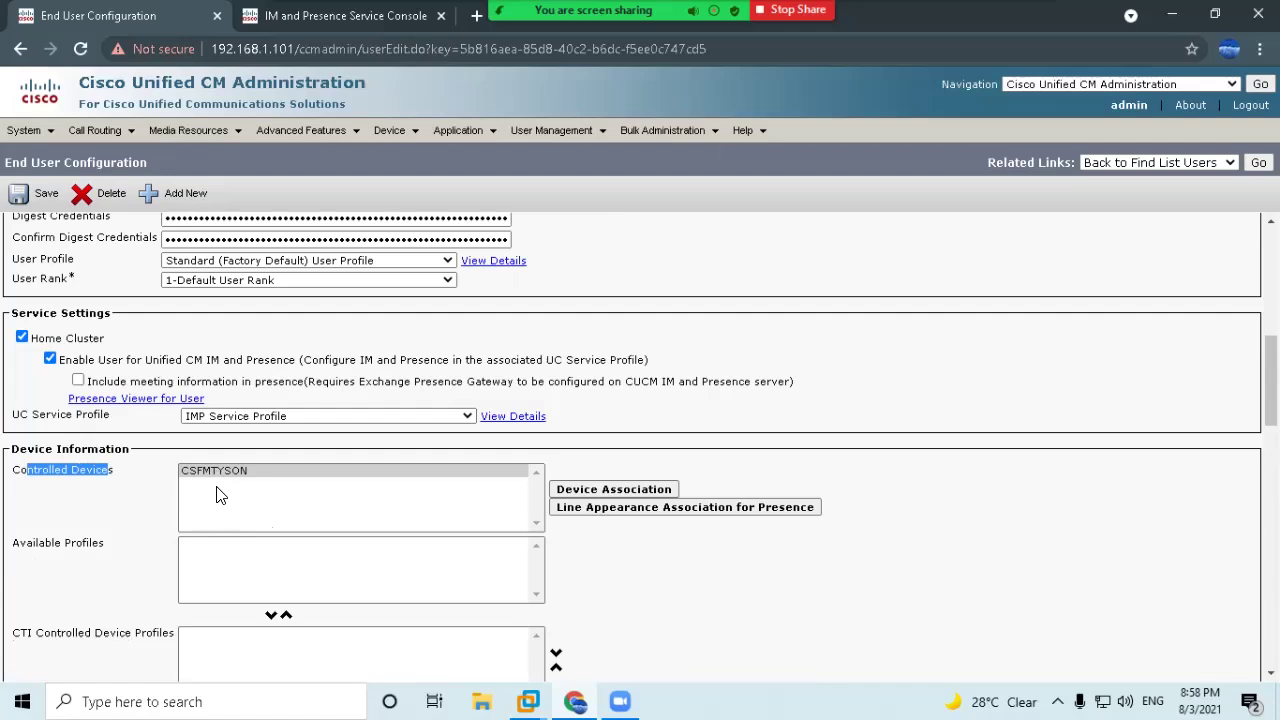
left_click(135, 500)
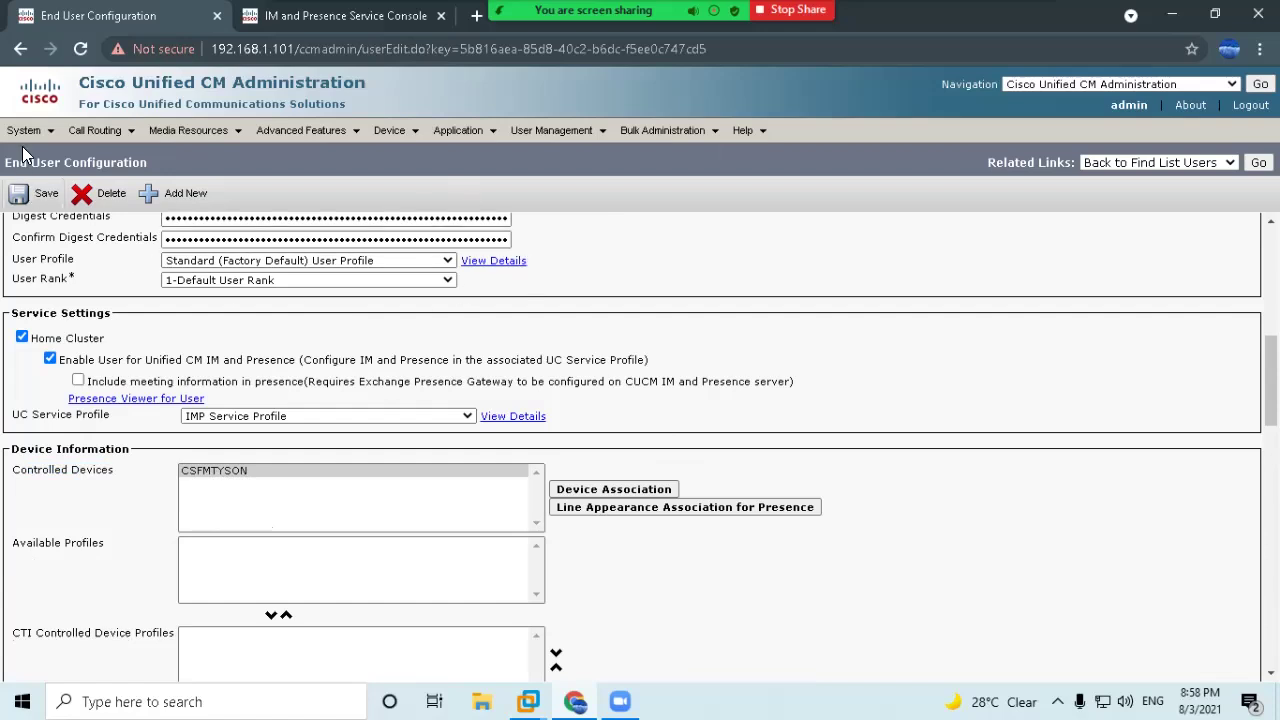
mouse_move(26, 130)
left_click(50, 104)
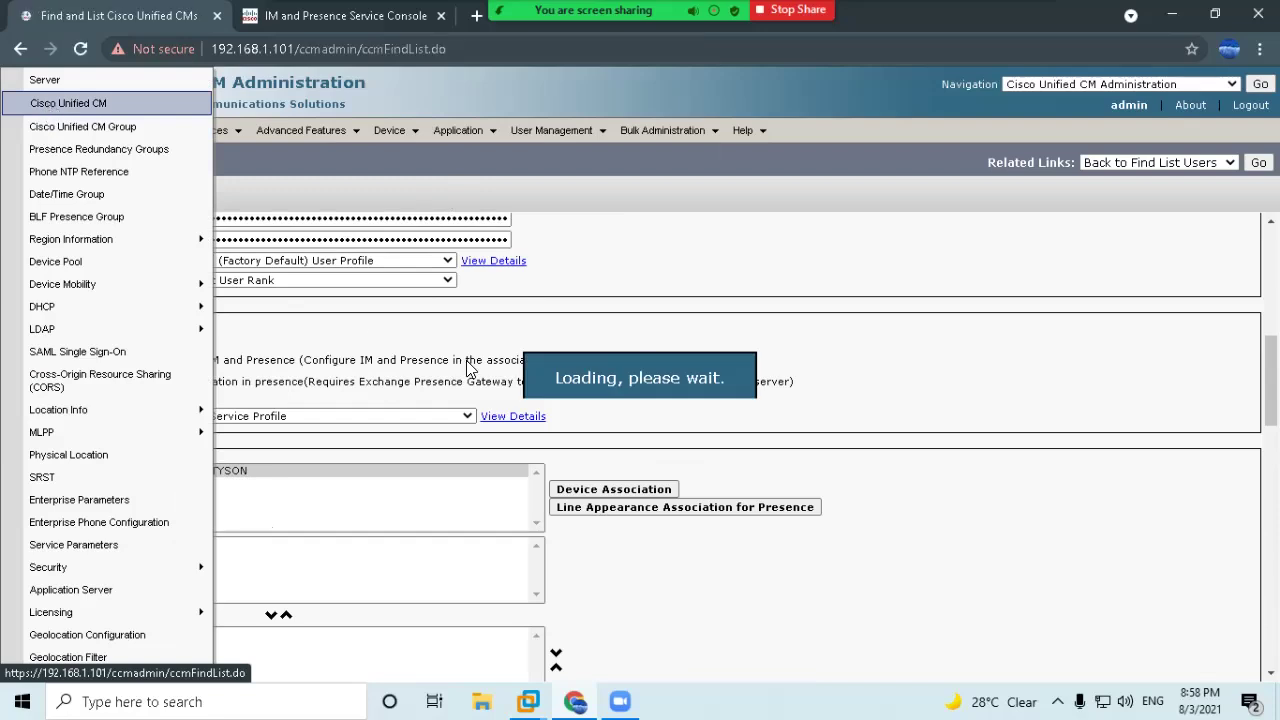
Change CM_CUCMPUB's auto-registration ending directory number from 1010 to 1050 and save.
left_click(54, 335)
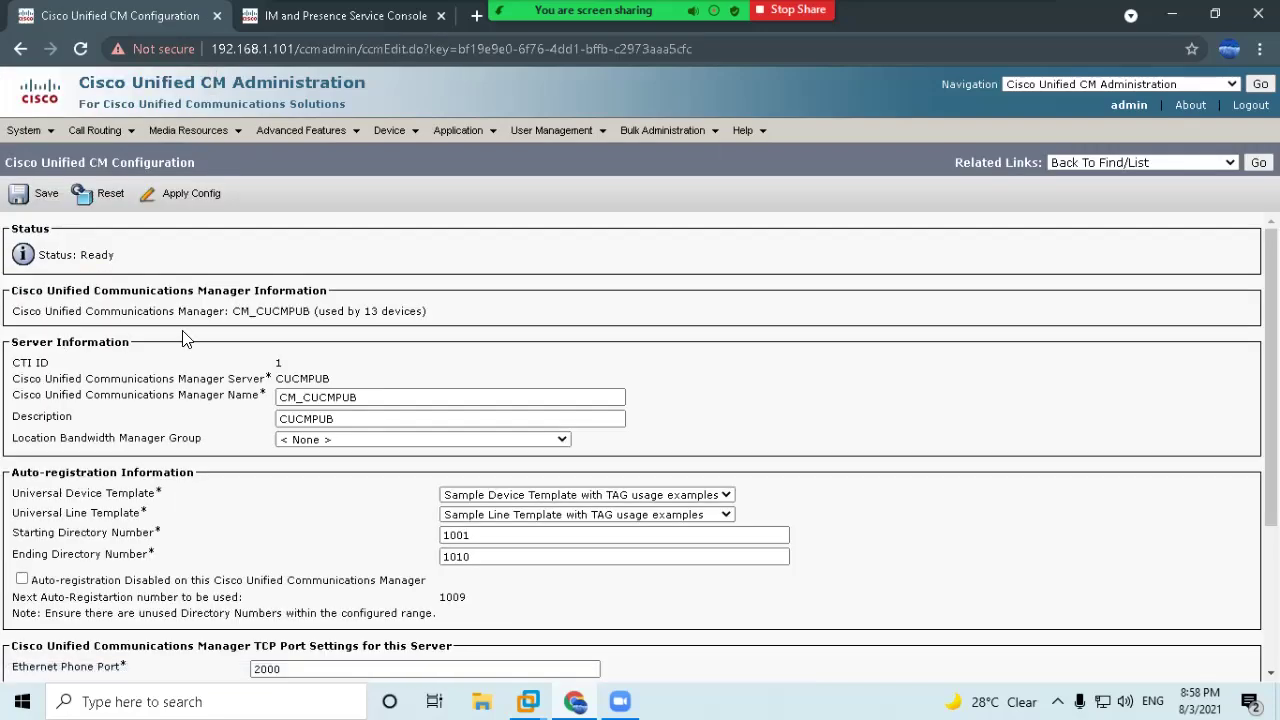
mouse_move(20, 130)
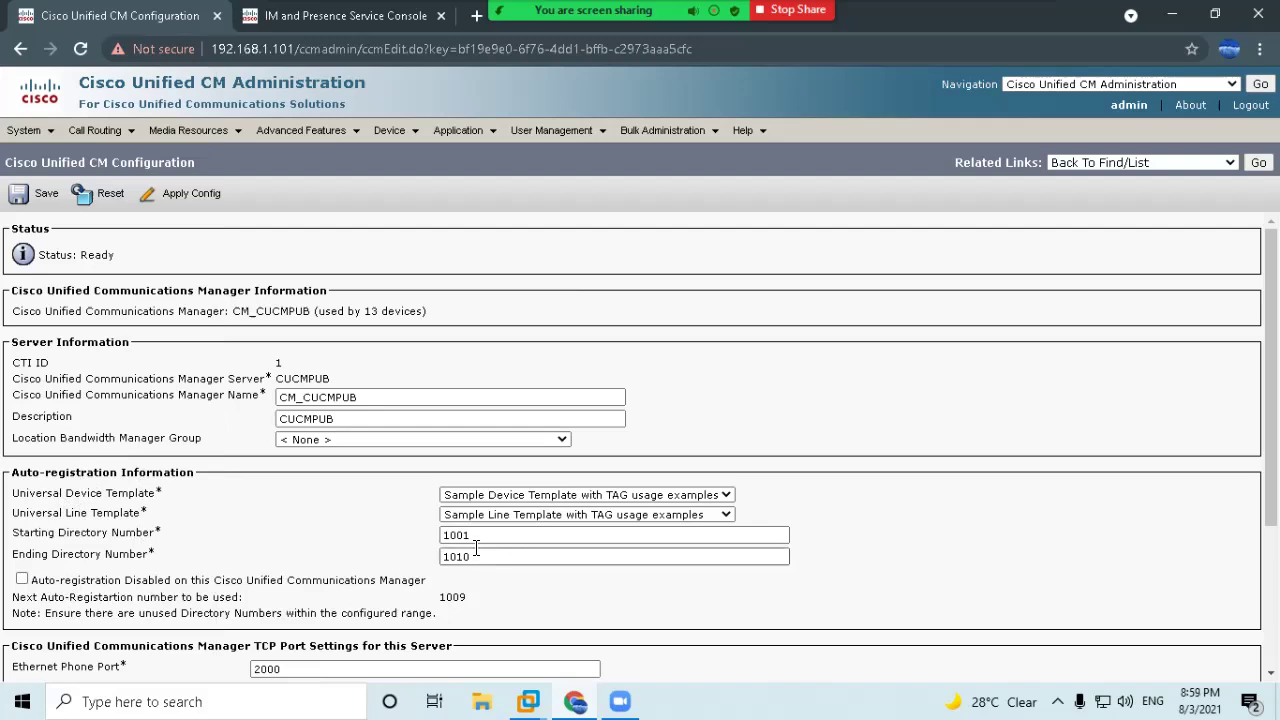
left_click_drag(463, 557, 500, 577)
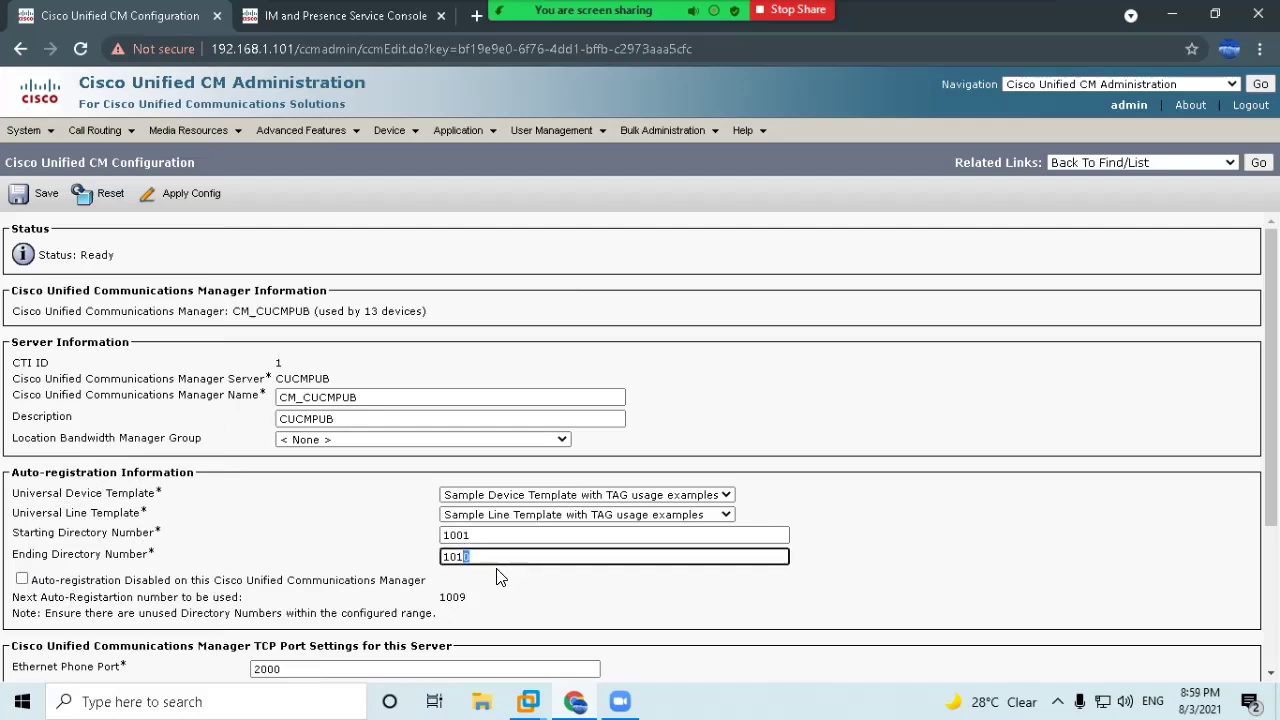
key("BackSpace")
key("BackSpace")
type("50")
left_click_drag(470, 600, 437, 602)
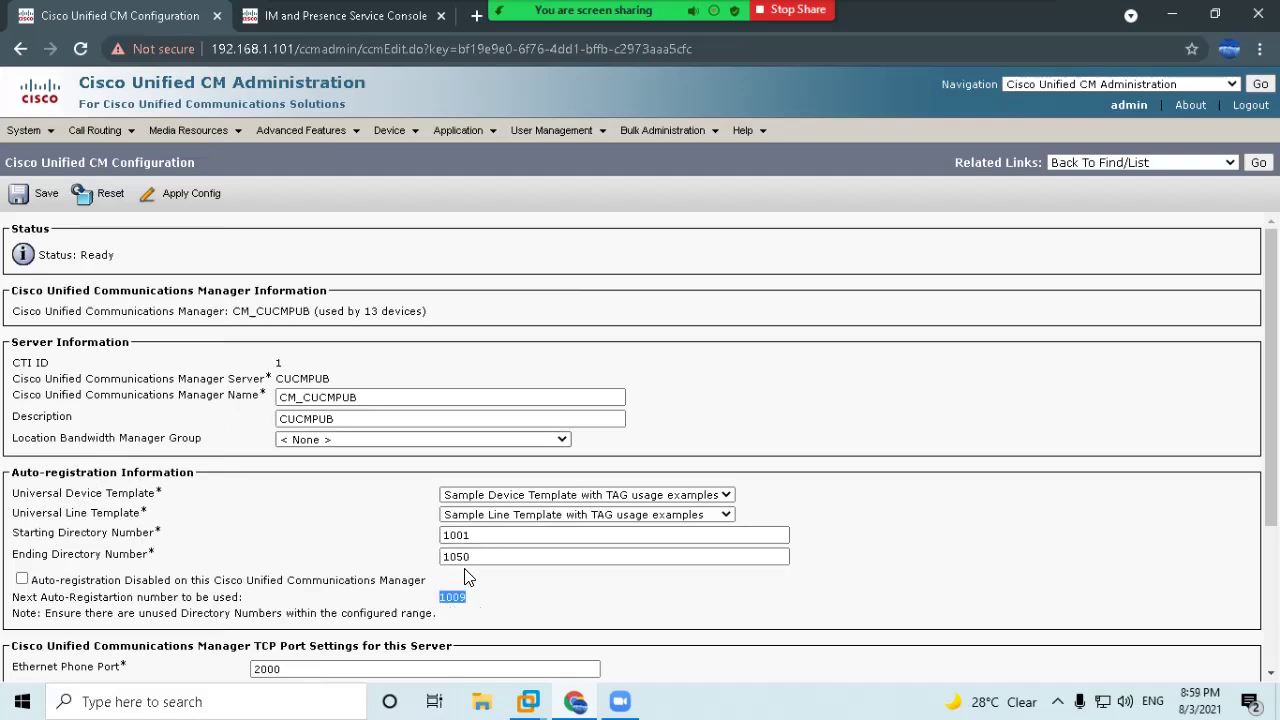
left_click(36, 200)
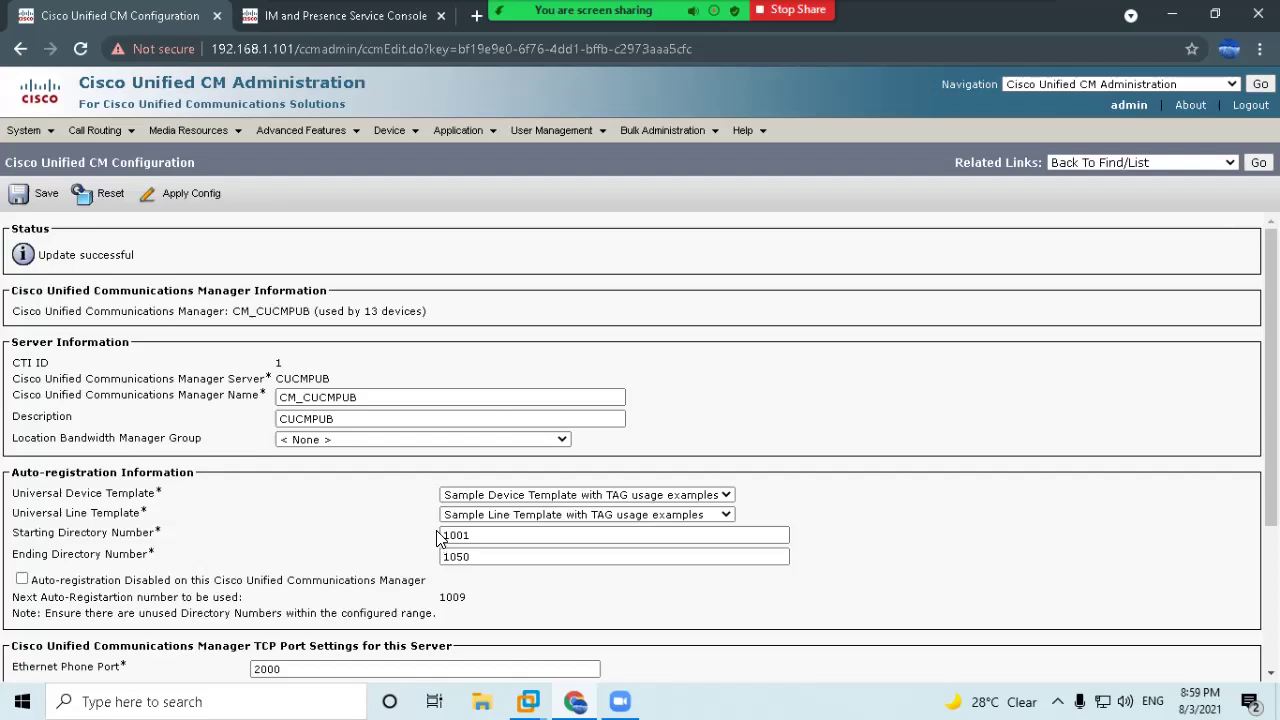
left_click_drag(468, 597, 441, 598)
left_click(750, 378)
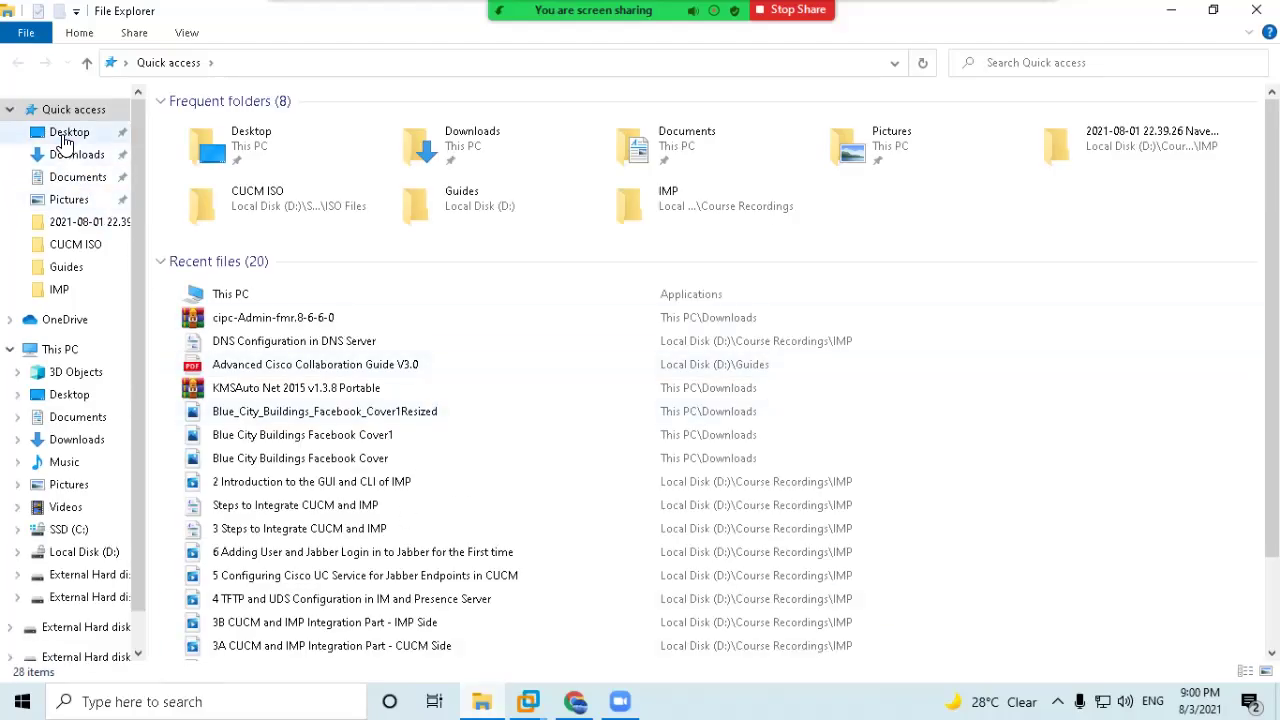
Close File Explorer, reveal the desktop, and open the Multilab folder.
left_click(66, 133)
left_click(1256, 10)
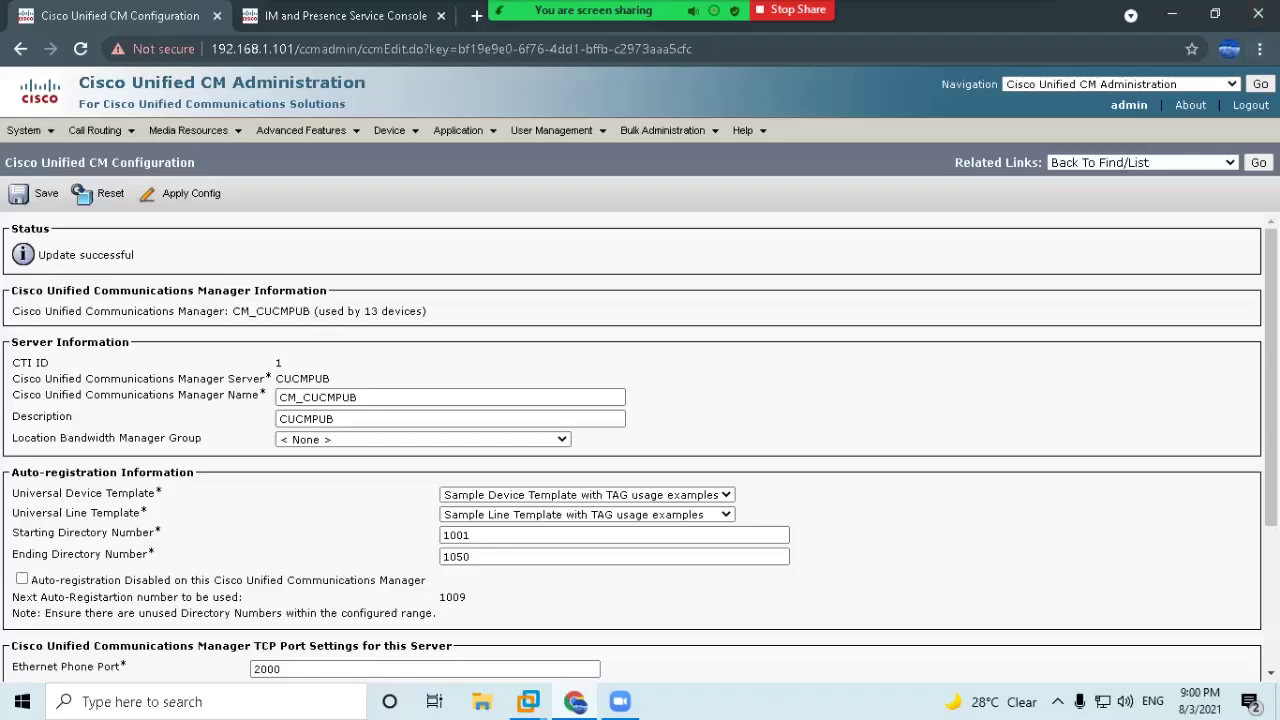
left_click(1249, 702)
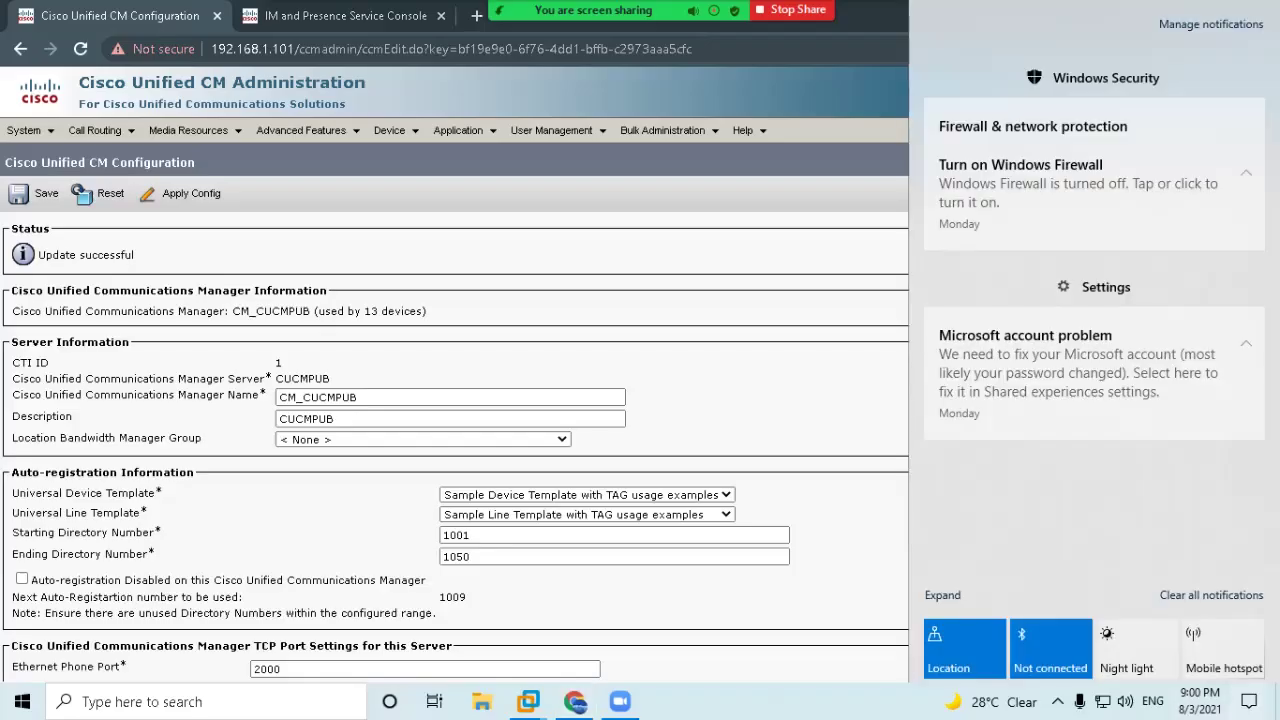
left_click(1278, 704)
left_click(116, 190)
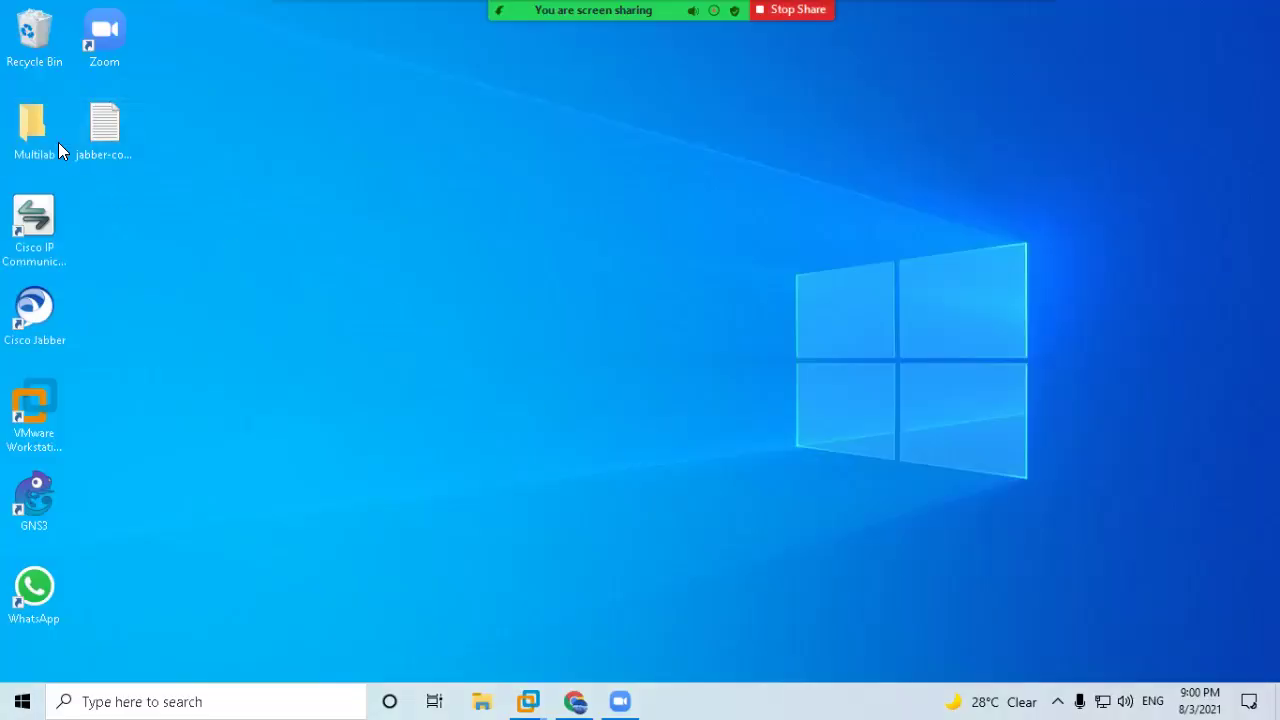
double_click(28, 130)
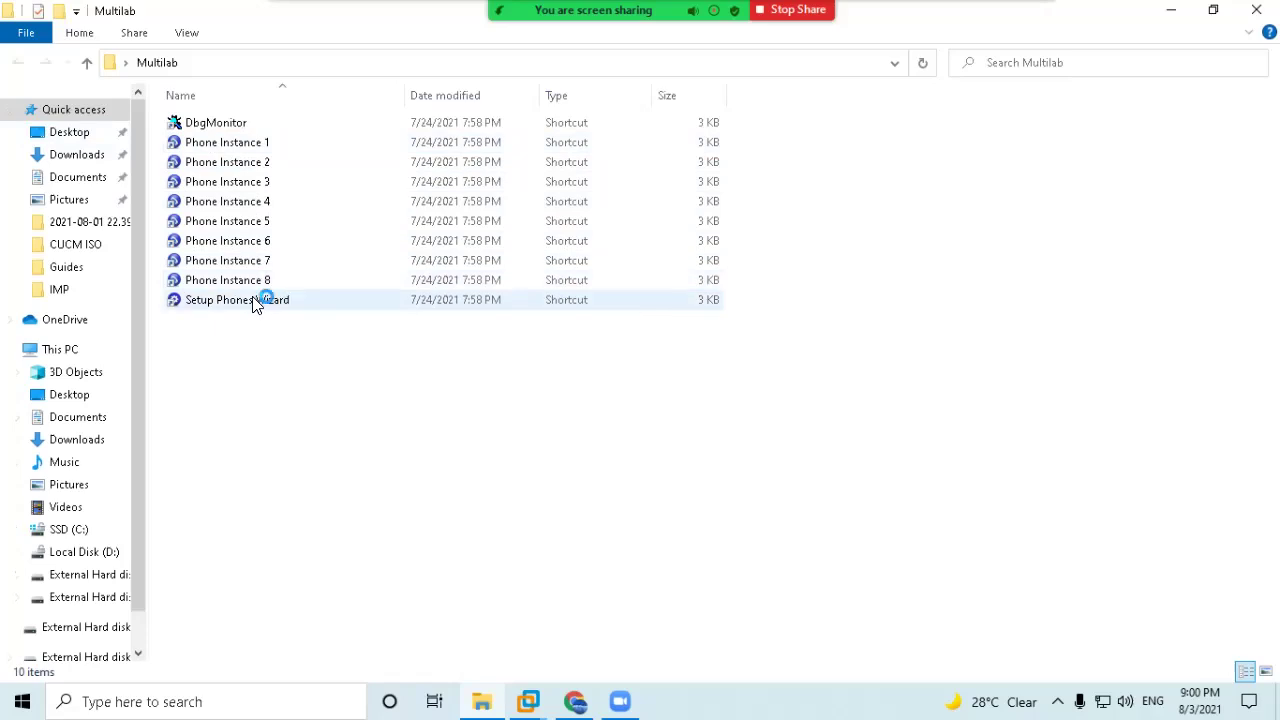
double_click(256, 301)
left_click_drag(294, 50, 810, 218)
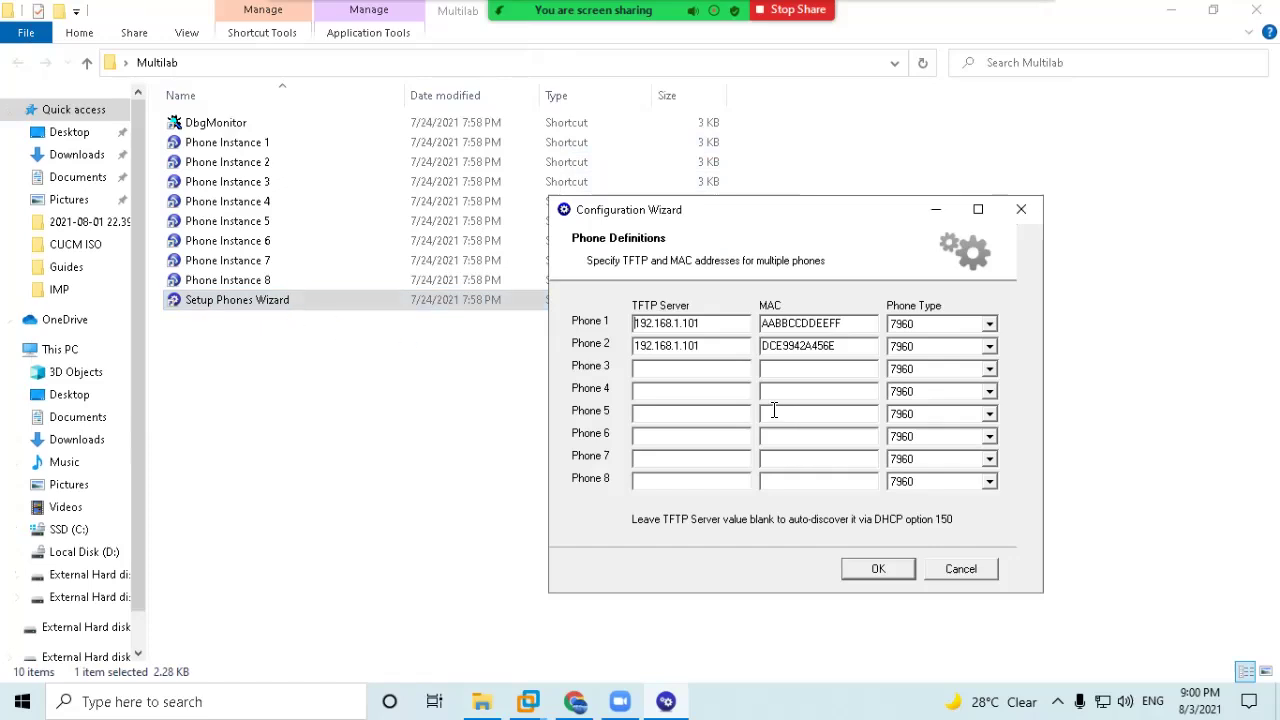
left_click_drag(718, 324, 633, 324)
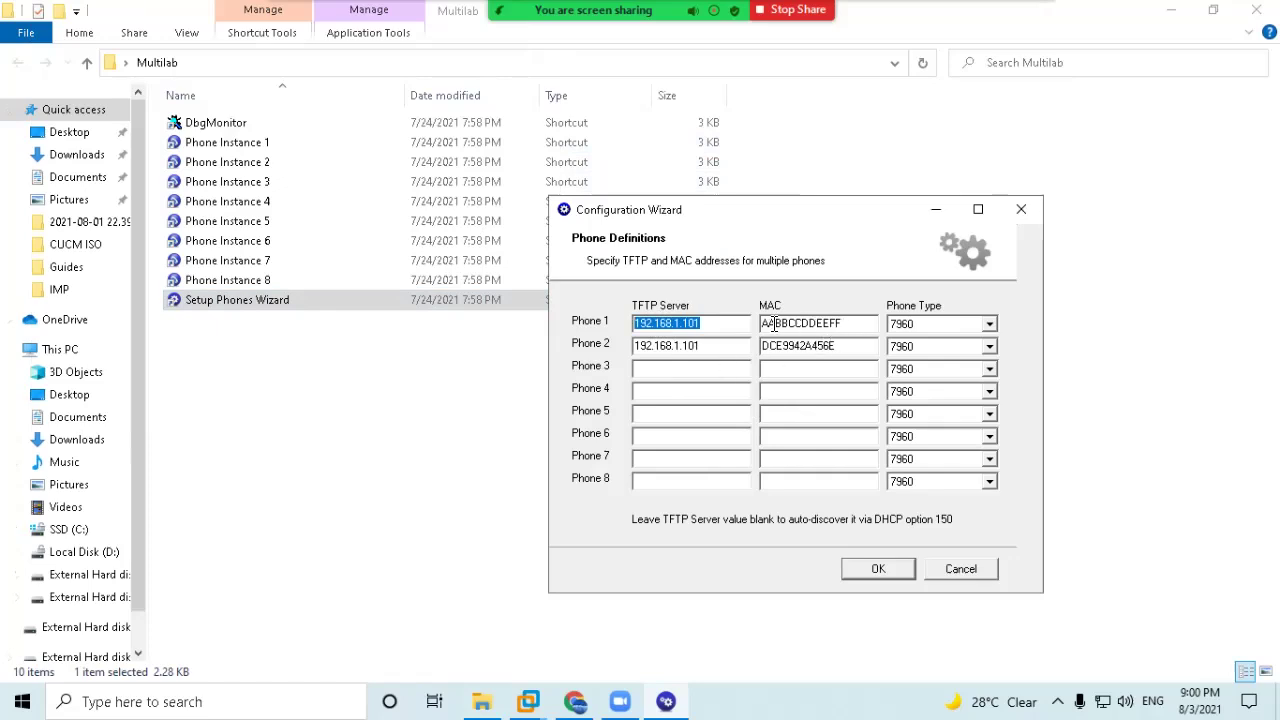
left_click(694, 368)
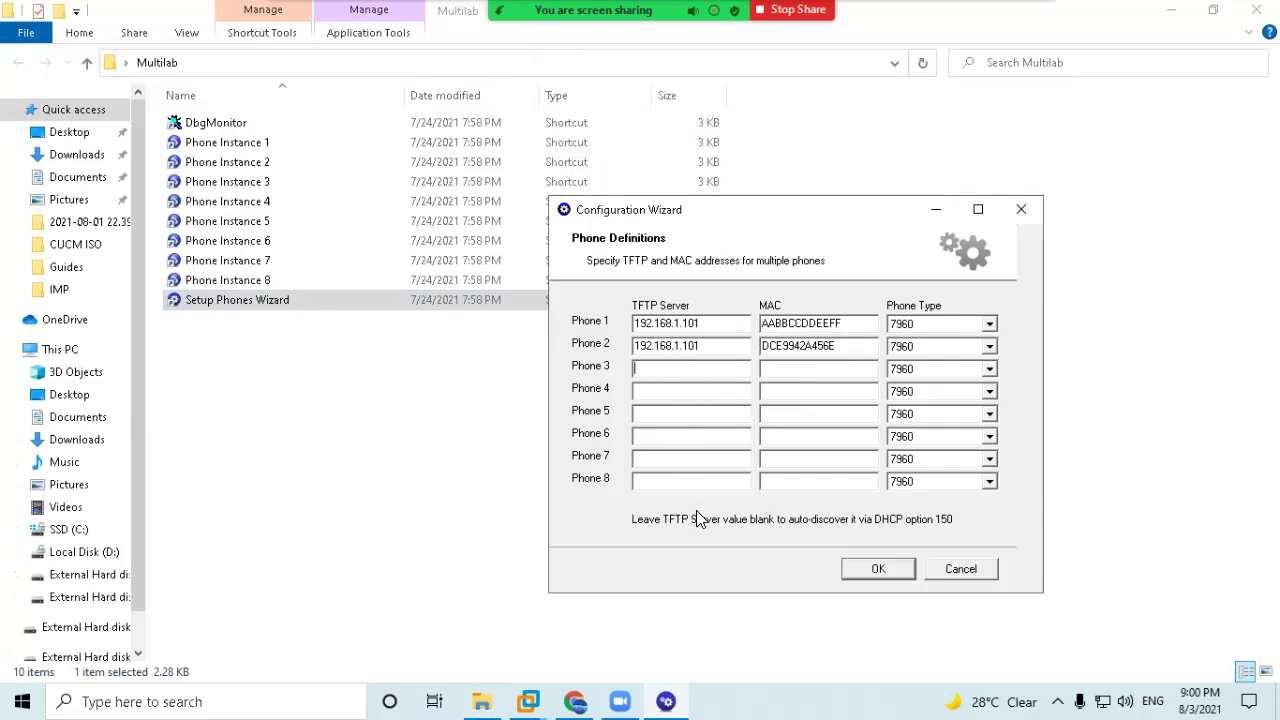
left_click(989, 347)
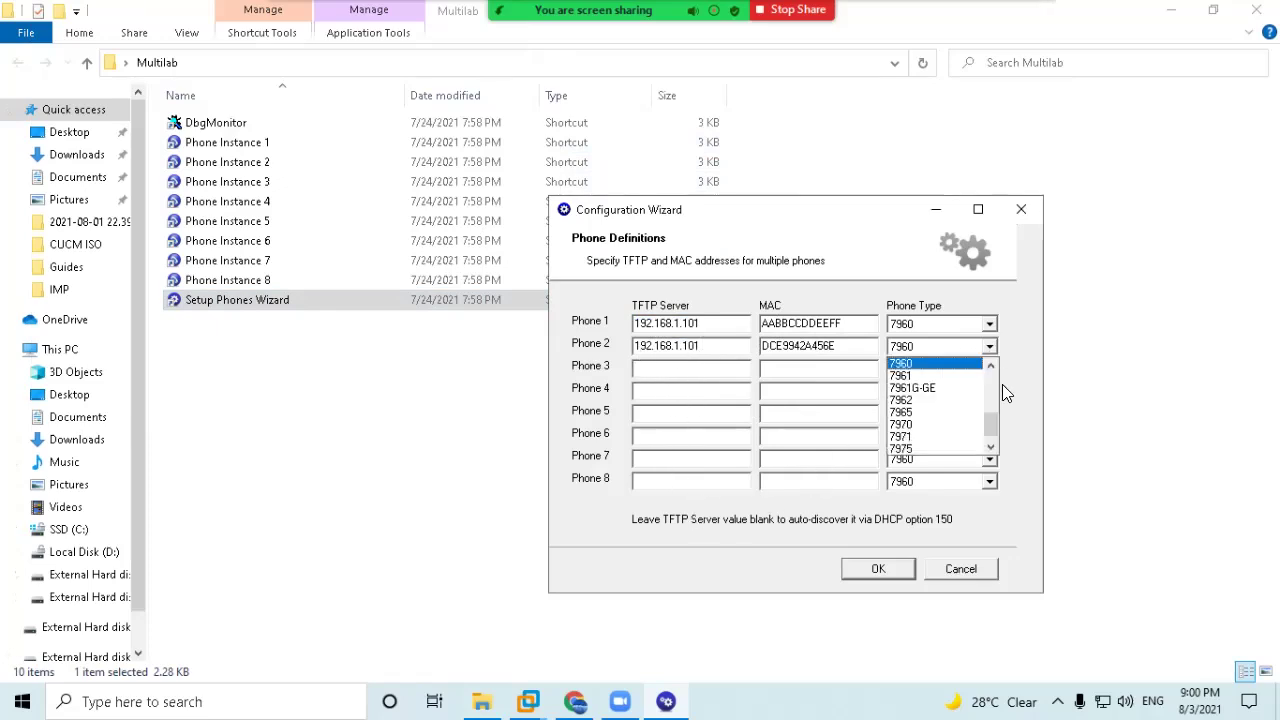
mouse_move(990, 429)
left_mouse_down()
mouse_move(988, 372)
mouse_move(988, 442)
mouse_move(988, 400)
mouse_move(989, 412)
left_mouse_up()
left_click(1020, 344)
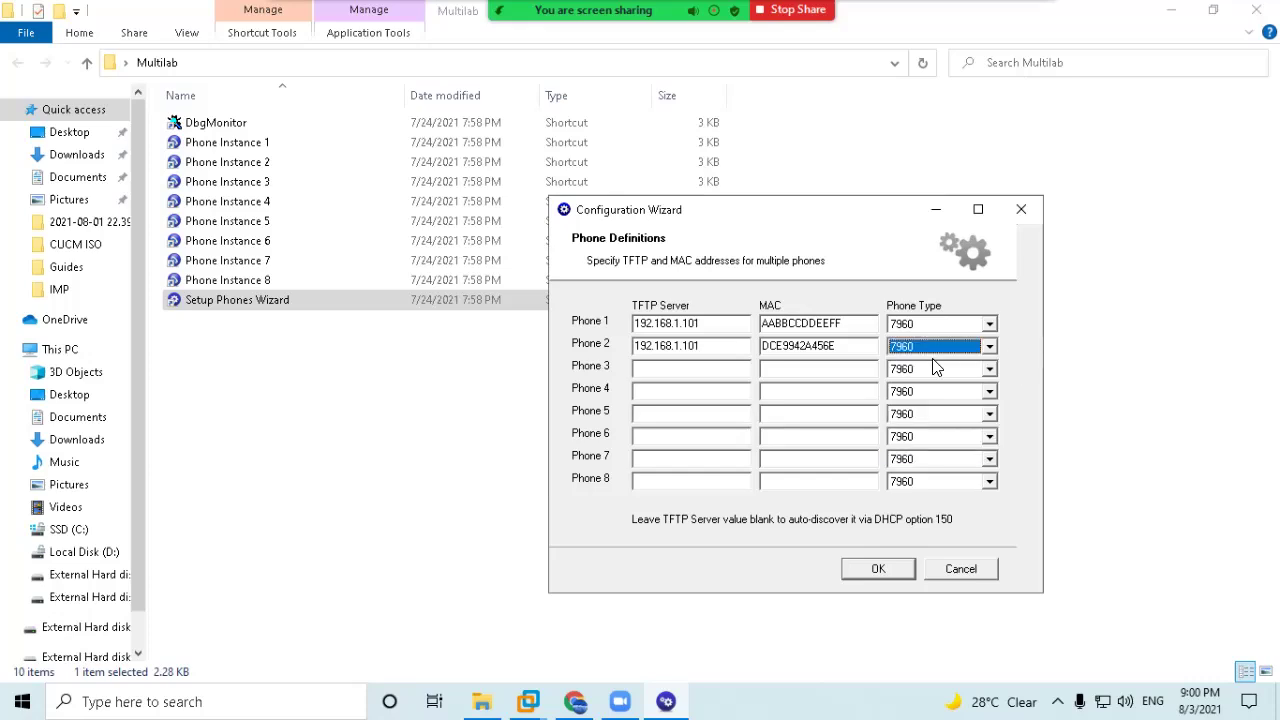
left_click(718, 373)
left_click(878, 569)
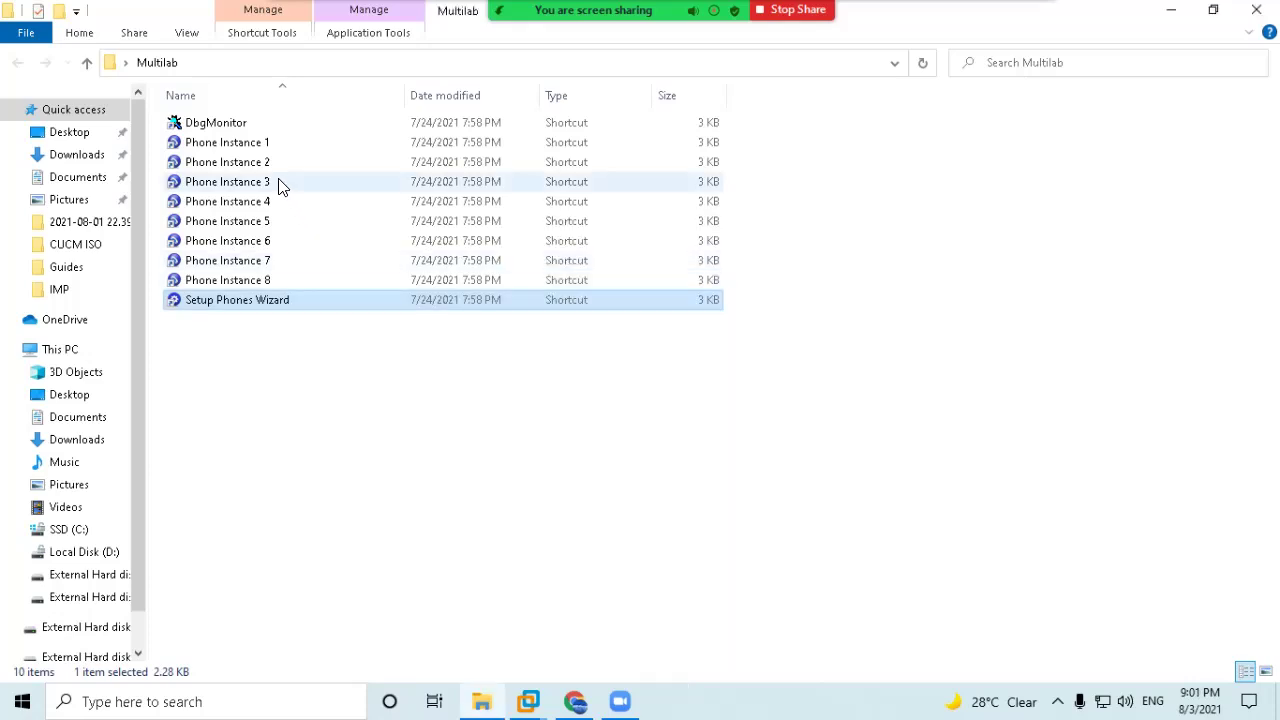
Launch the Phone Instance 1 and 2 softphones and dismiss their registration prompts.
double_click(250, 148)
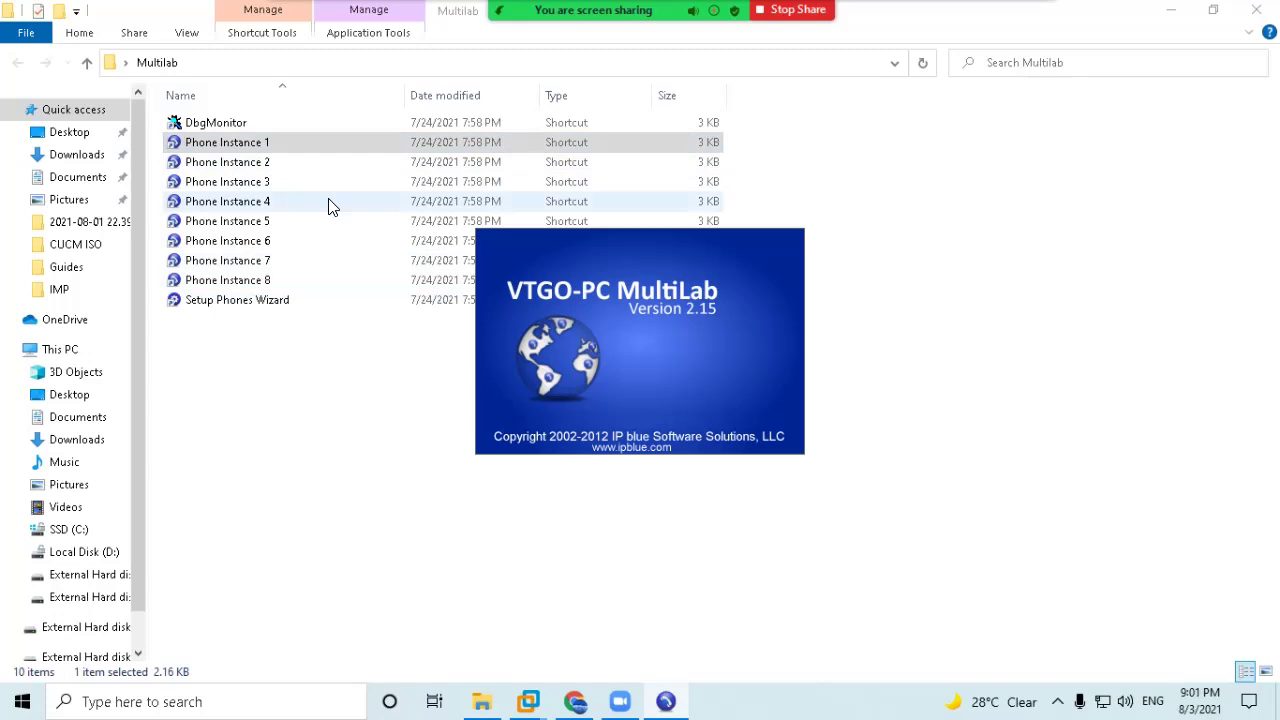
double_click(232, 163)
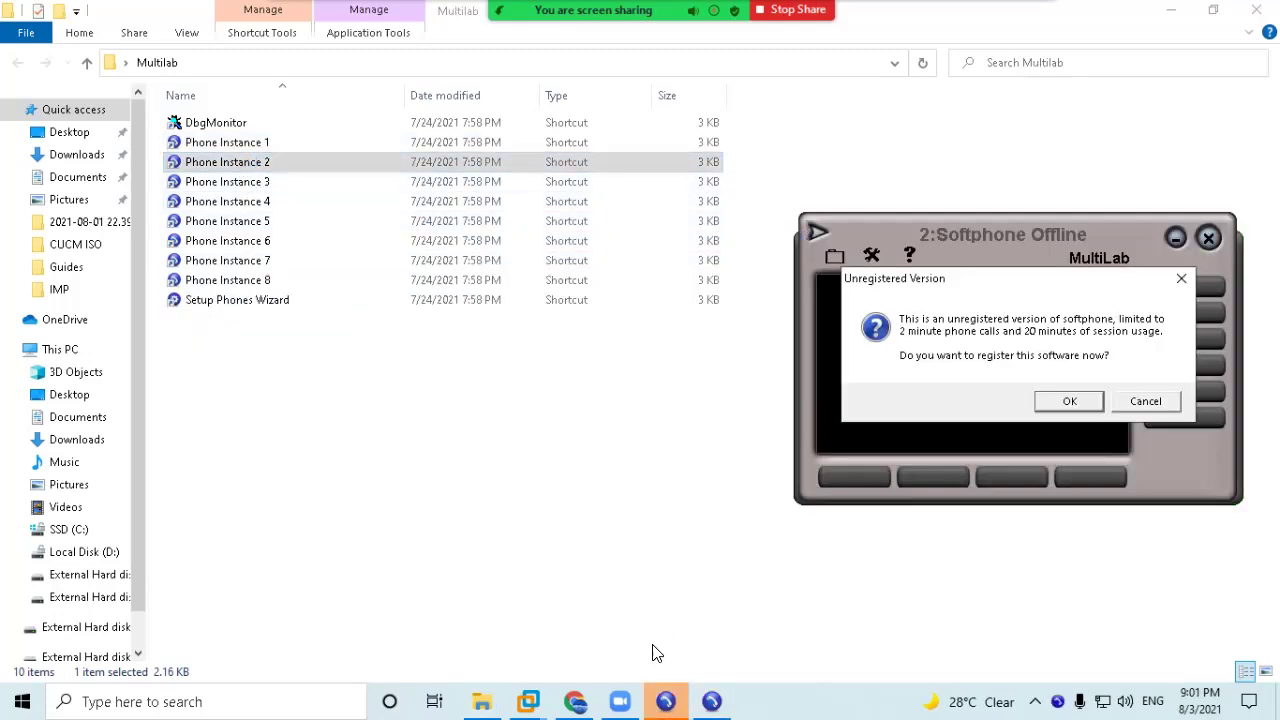
left_click(1141, 401)
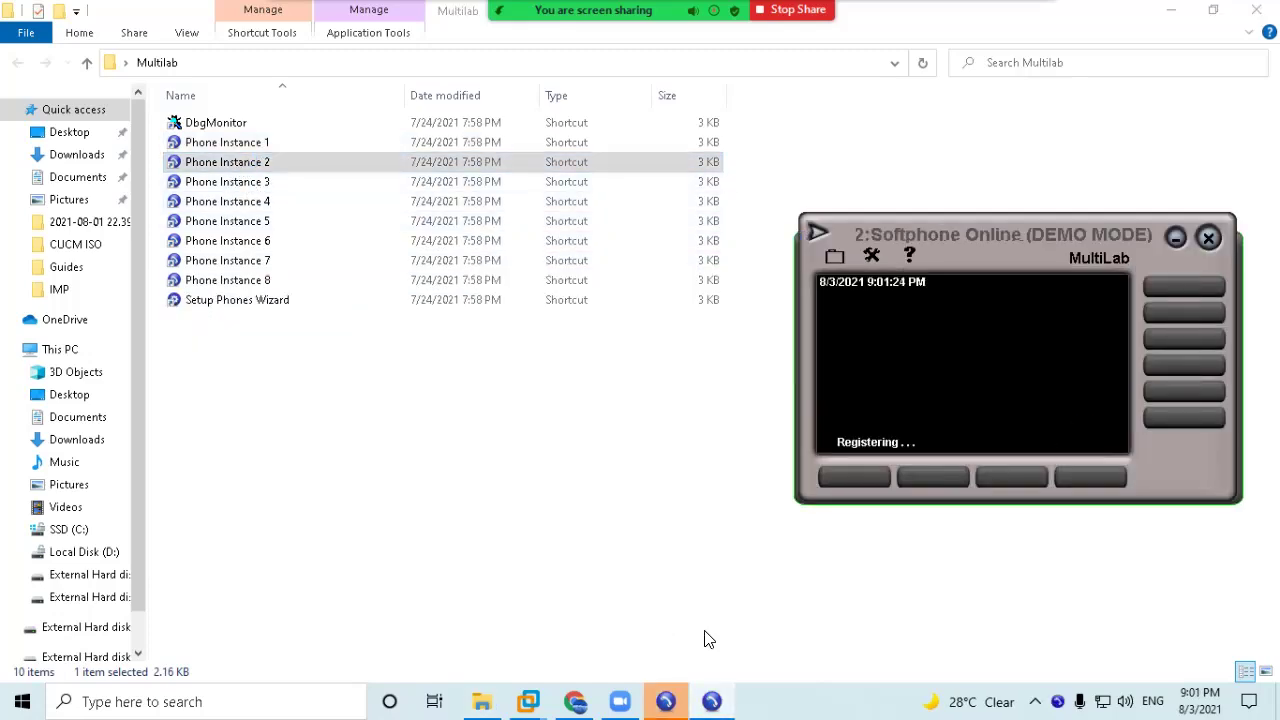
left_click(498, 466)
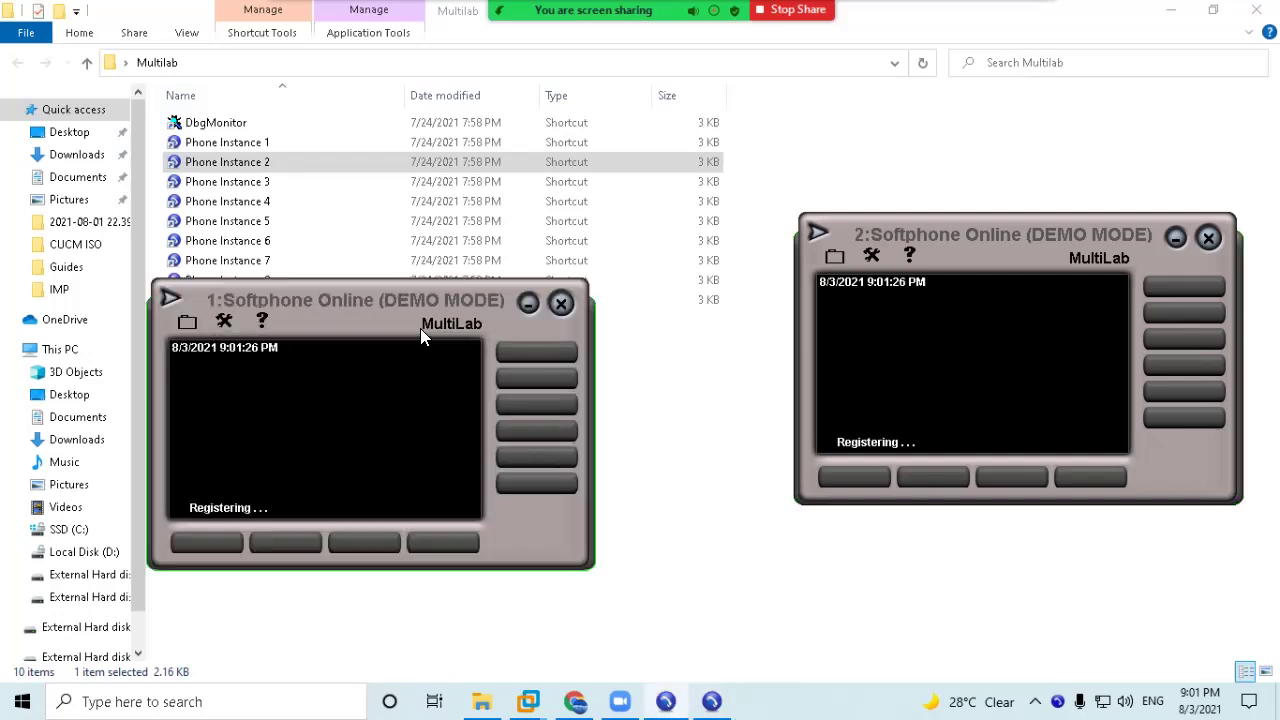
Arrange both softphone windows and bring the CUCM administration page back to the front.
left_click_drag(1066, 256, 1071, 286)
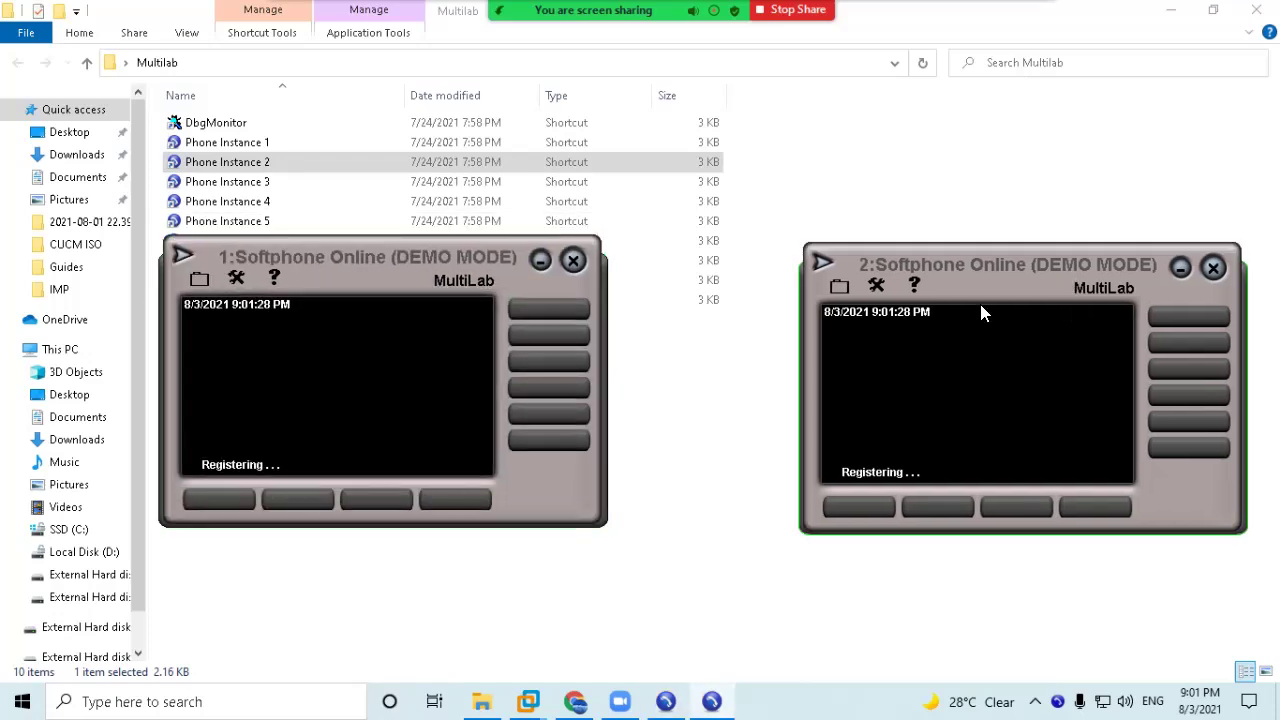
left_click_drag(436, 258, 467, 307)
left_click_drag(1020, 290, 1025, 360)
left_click_drag(438, 316, 434, 340)
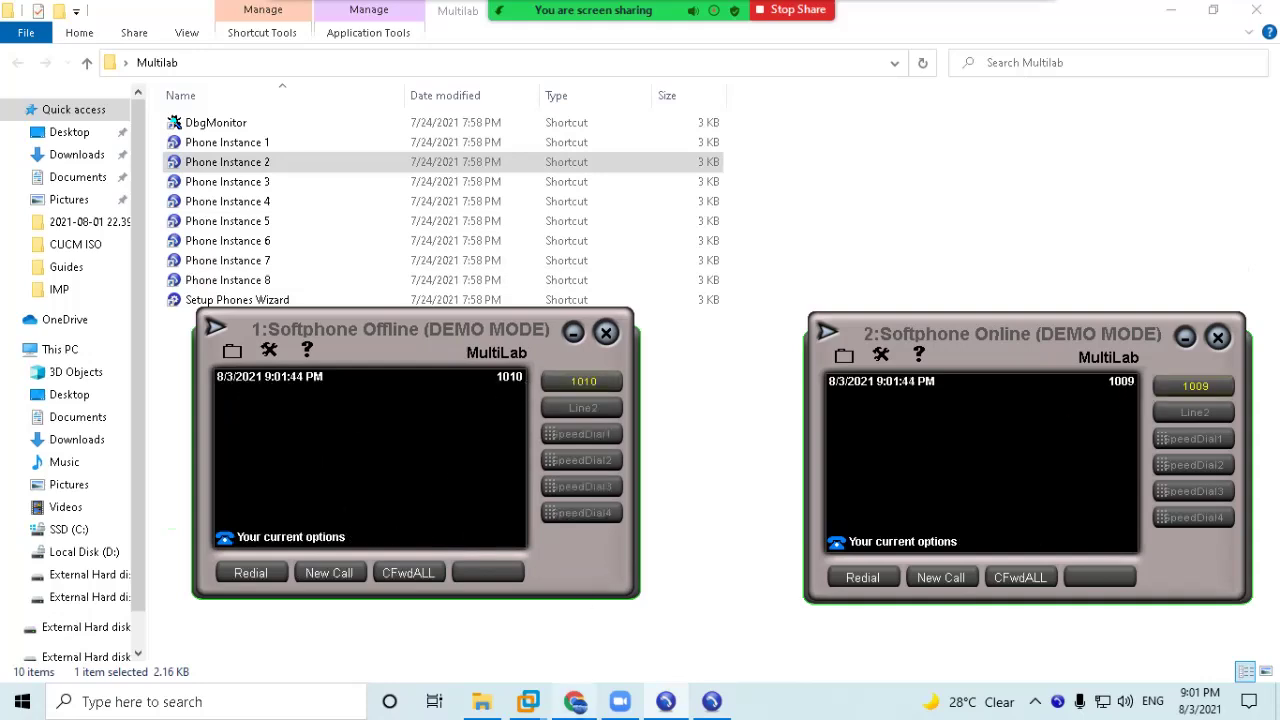
mouse_move(575, 701)
left_click(615, 632)
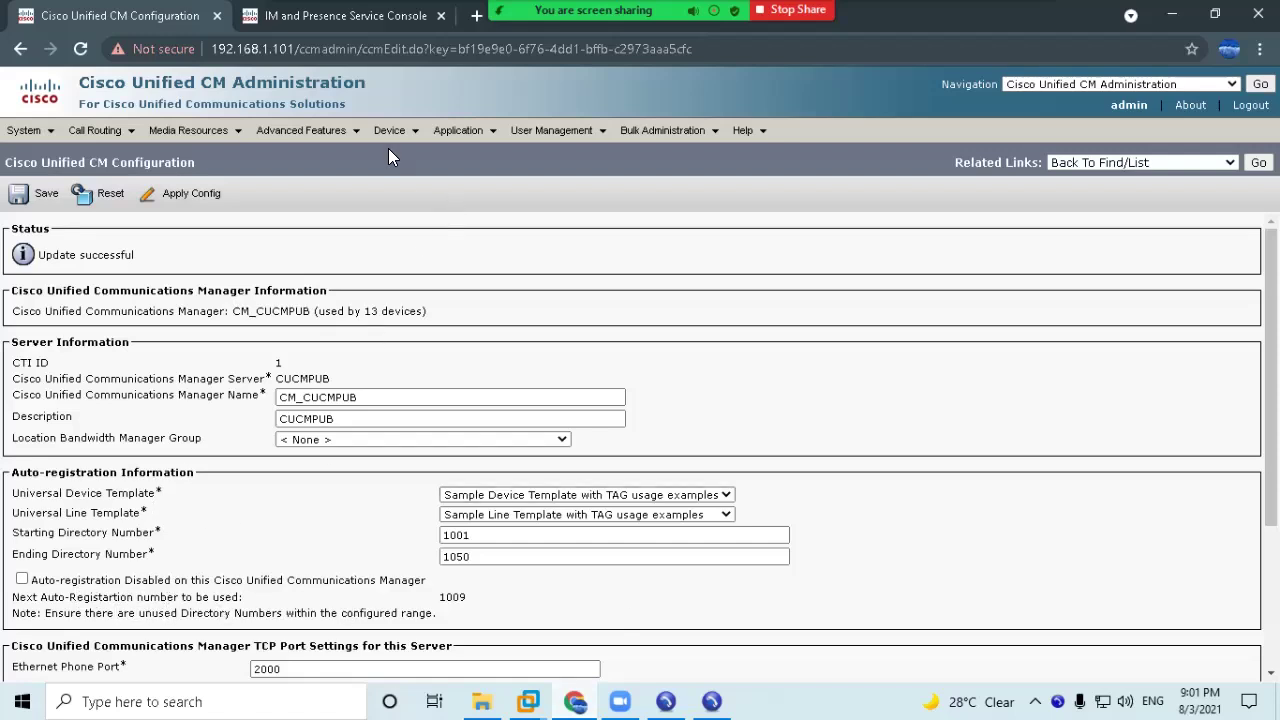
Set phone SEPAABBCCDDEEFF's description to the user's full name plus 1001 and save.
mouse_move(389, 130)
left_click(405, 218)
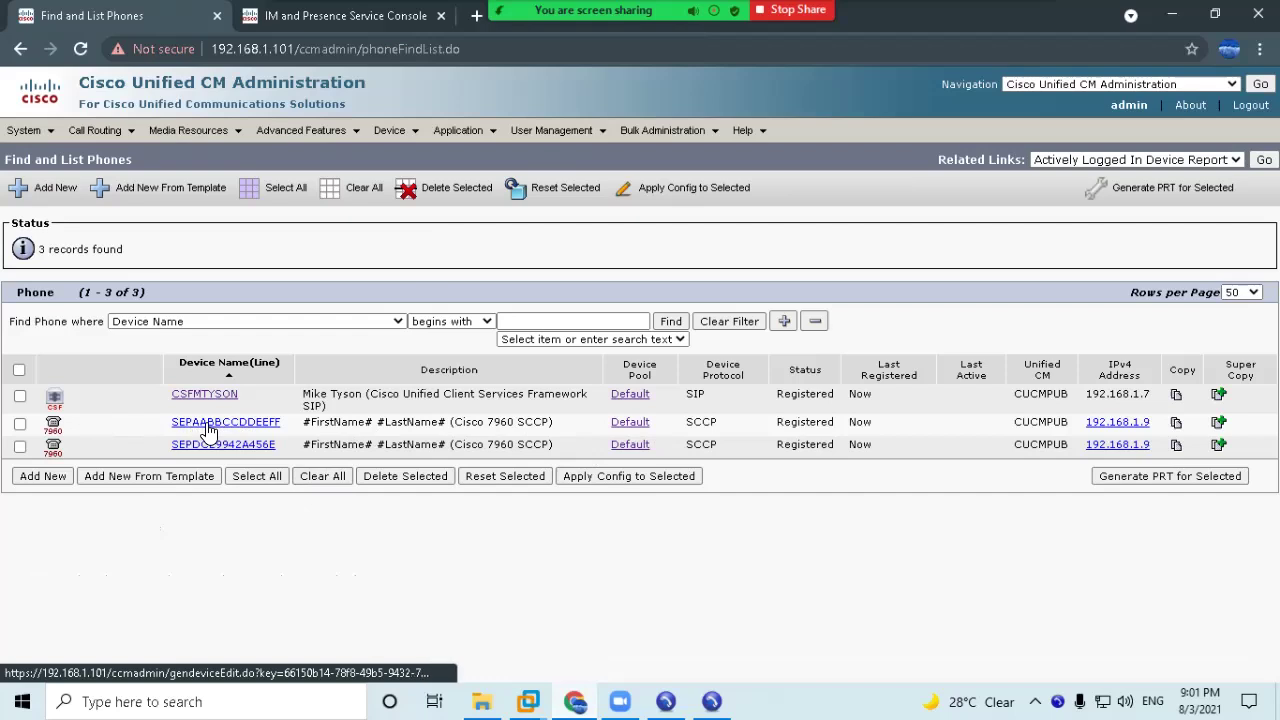
left_click(274, 428)
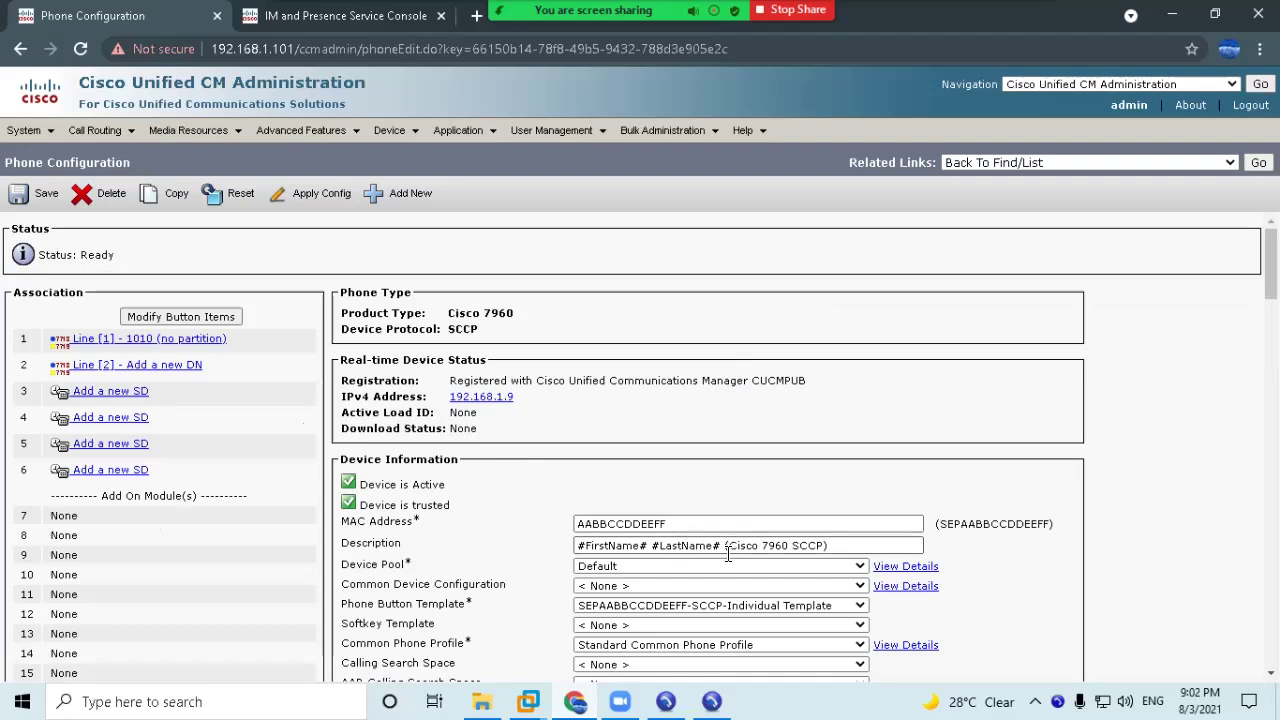
left_click_drag(724, 547, 392, 545)
type("Mike ")
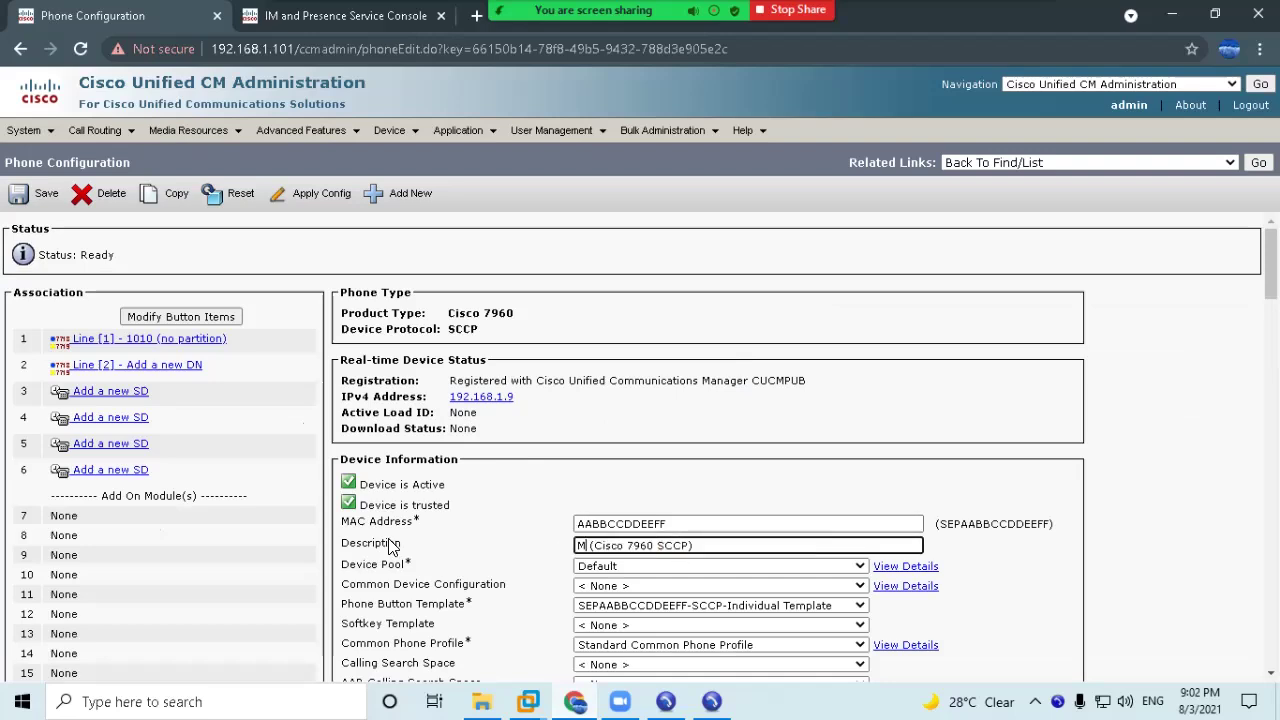
type("Tyson ")
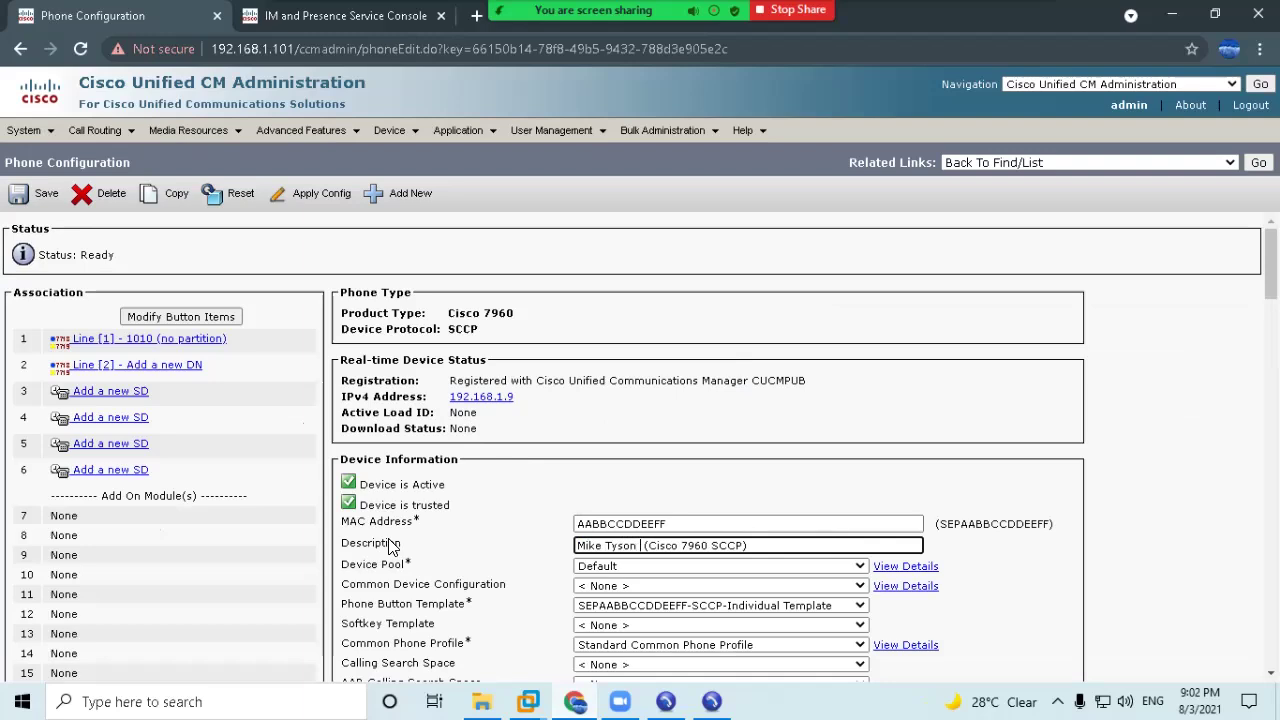
type("1001")
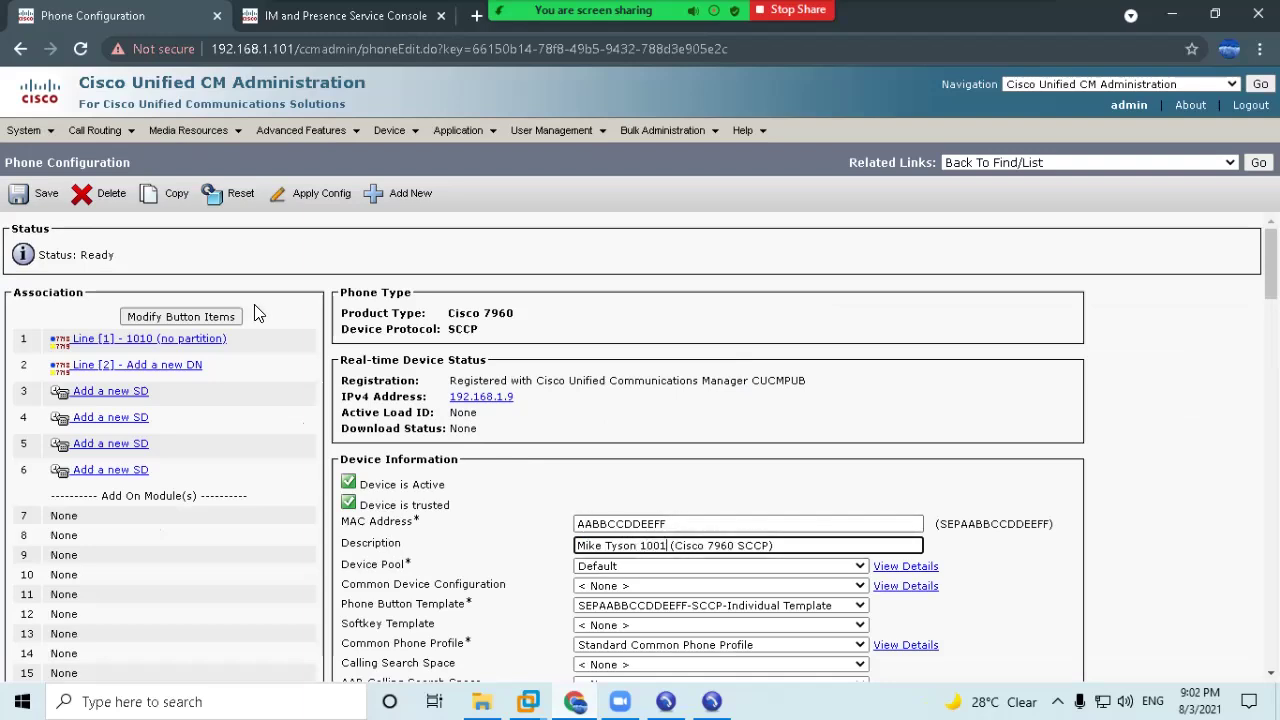
left_click(19, 195)
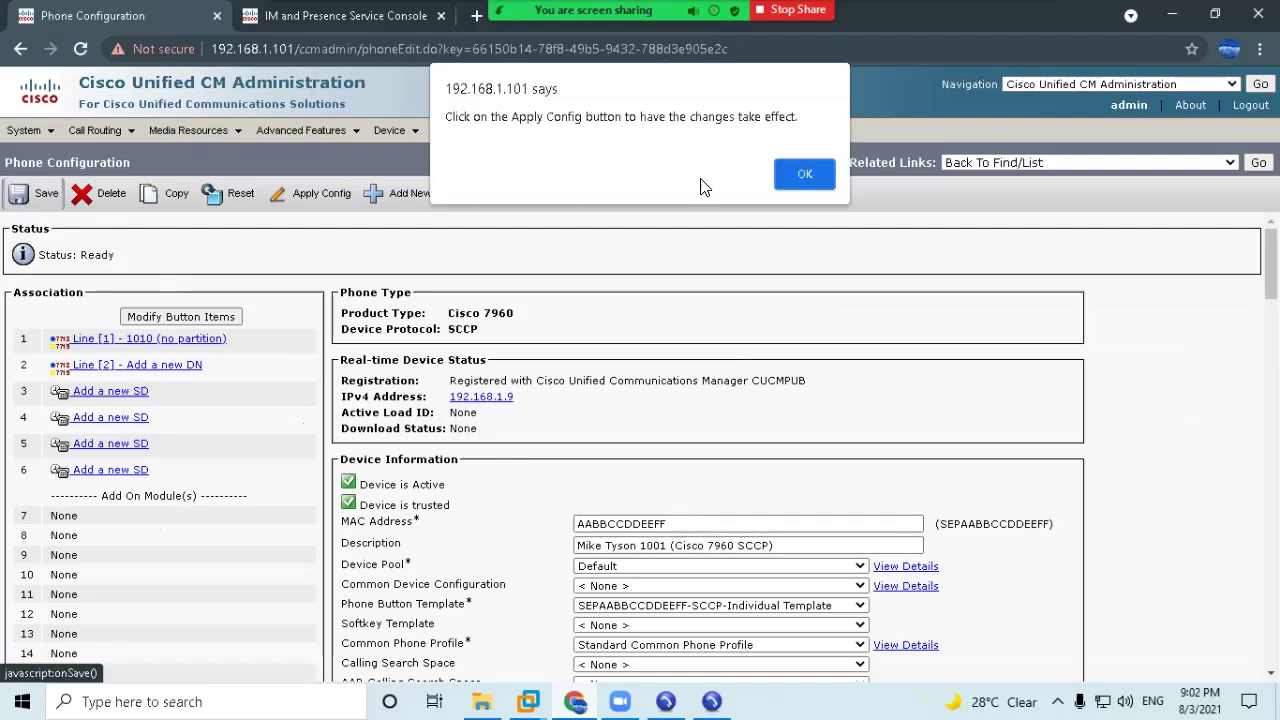
left_click(805, 175)
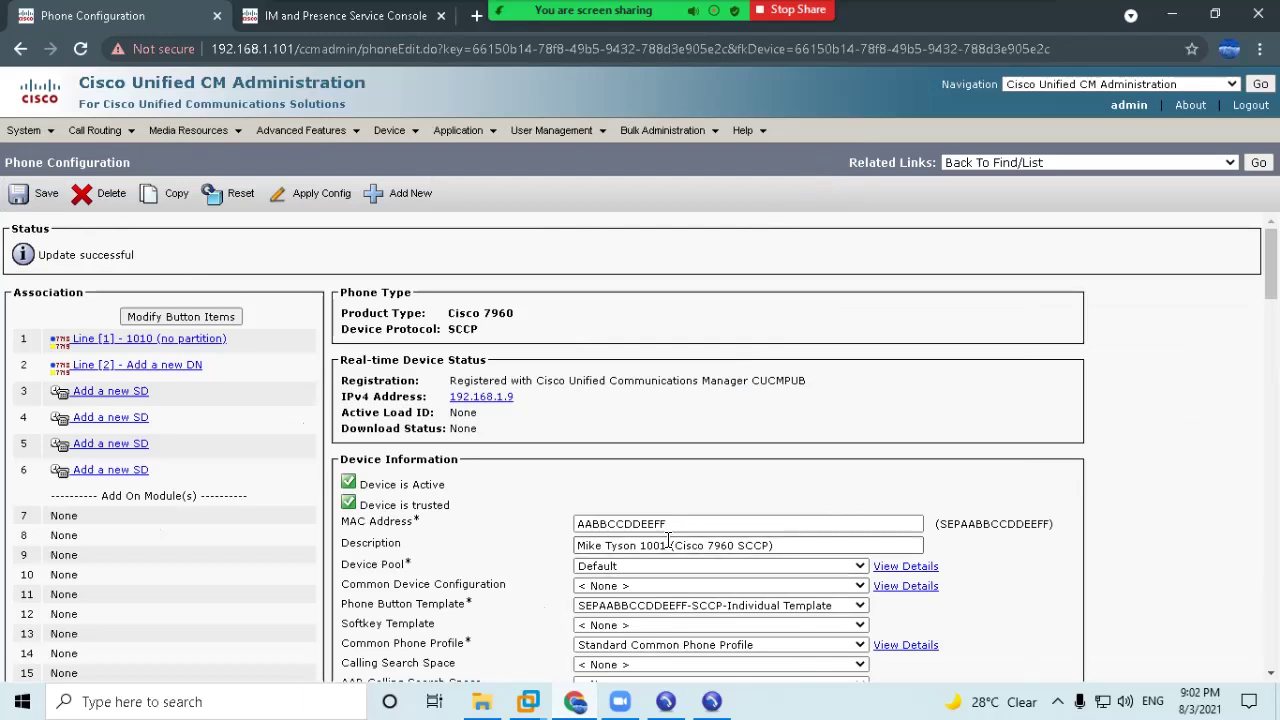
Copy the name-and-extension text and open line 1010's settings with its number selected.
left_click_drag(667, 546, 561, 553)
key("ctrl+c")
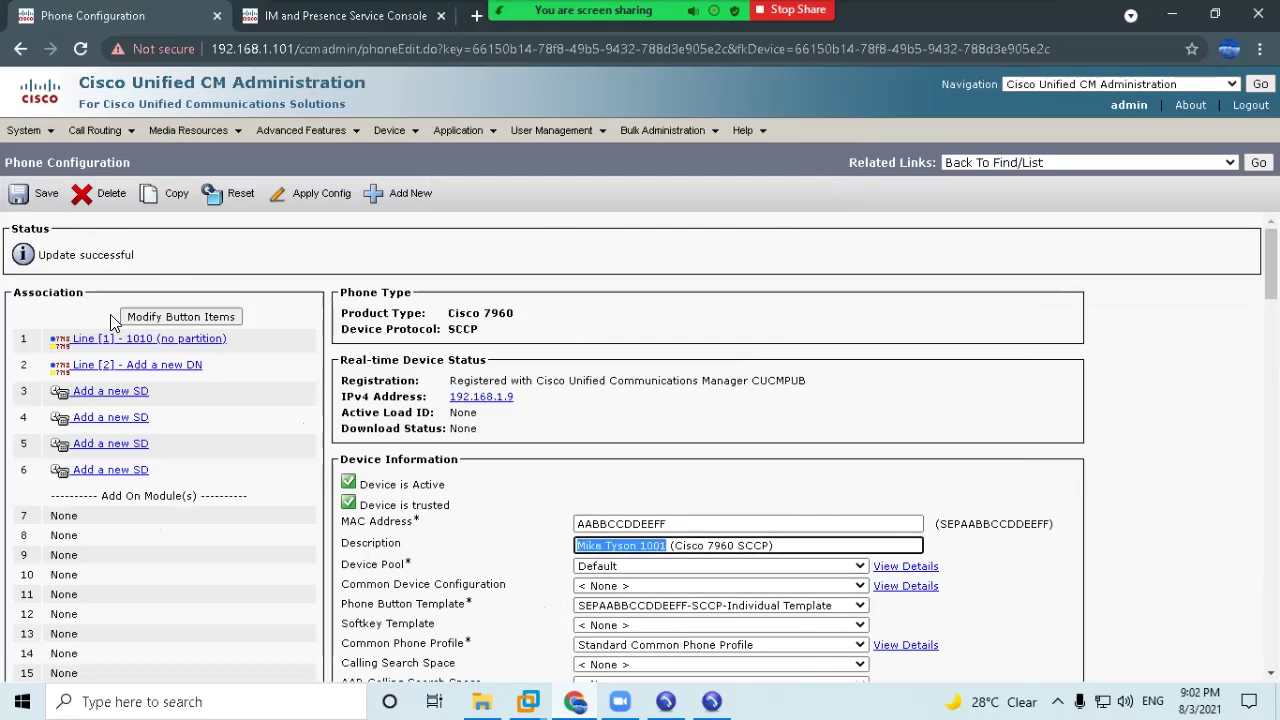
left_click(122, 340)
double_click(180, 318)
Change the line's directory number from 1010 to 1001 and load its details.
type("100")
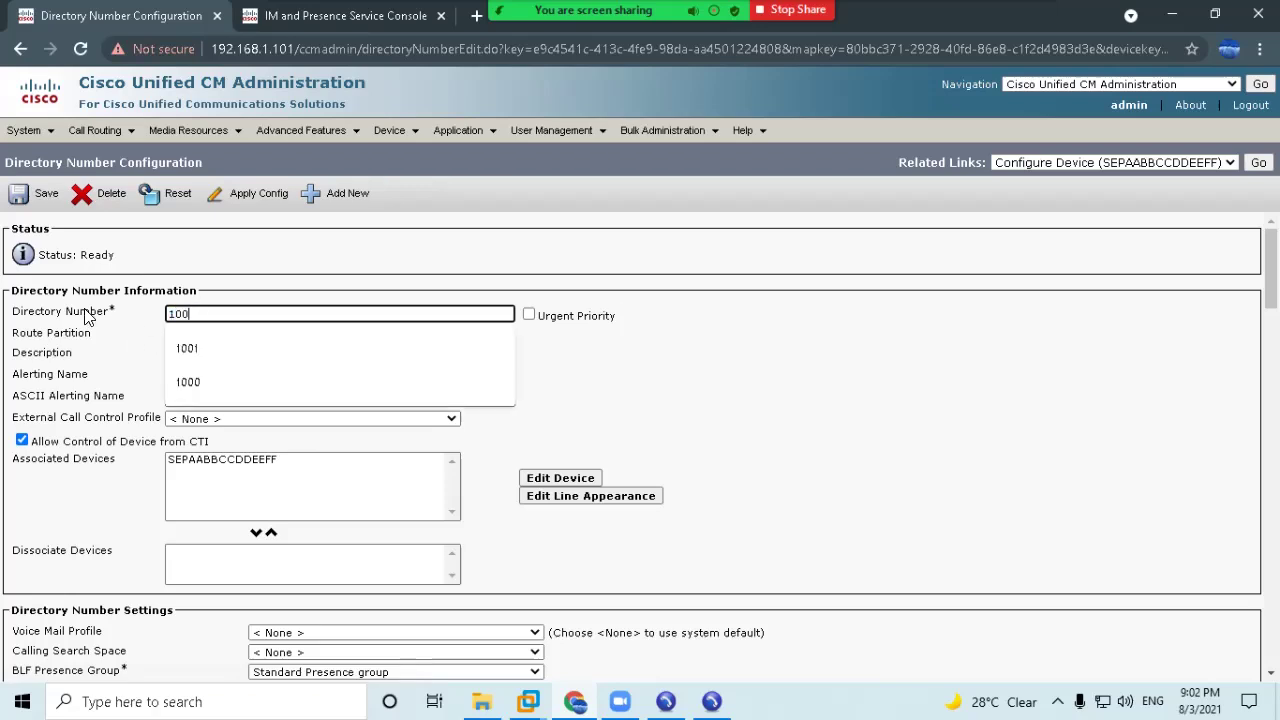
type("1")
left_click(800, 285)
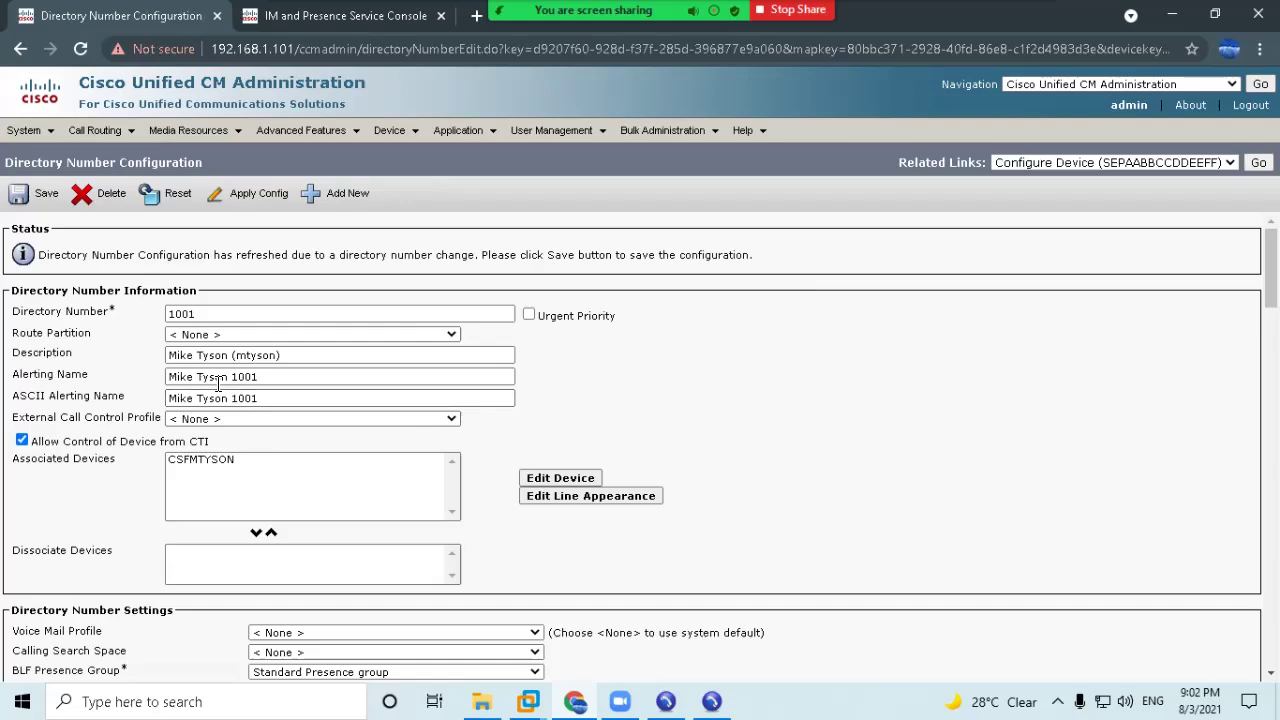
scroll(270, 500, "down", 10)
scroll(262, 495, "down", 1)
scroll(262, 495, "up", 5)
scroll(262, 495, "down", 9)
scroll(262, 503, "down", 1)
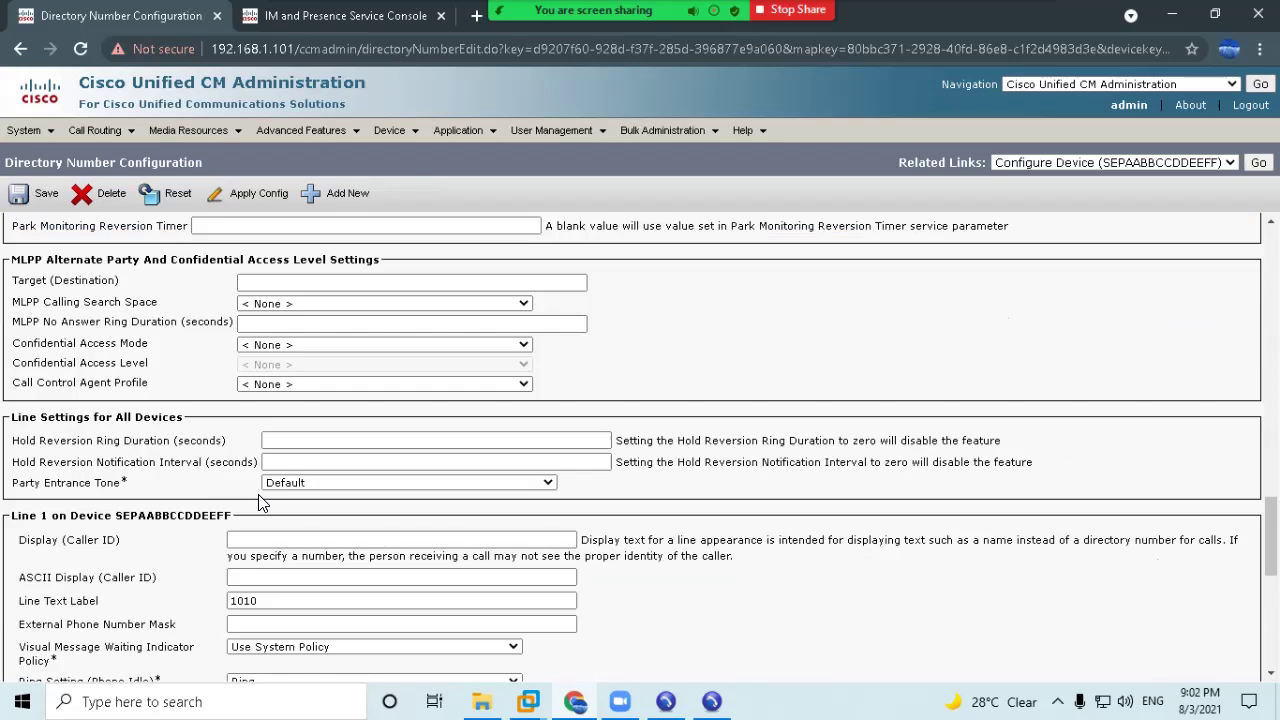
scroll(224, 505, "down", 1)
Set the line text label to the user's first name plus 1001 and save the line.
double_click(290, 507)
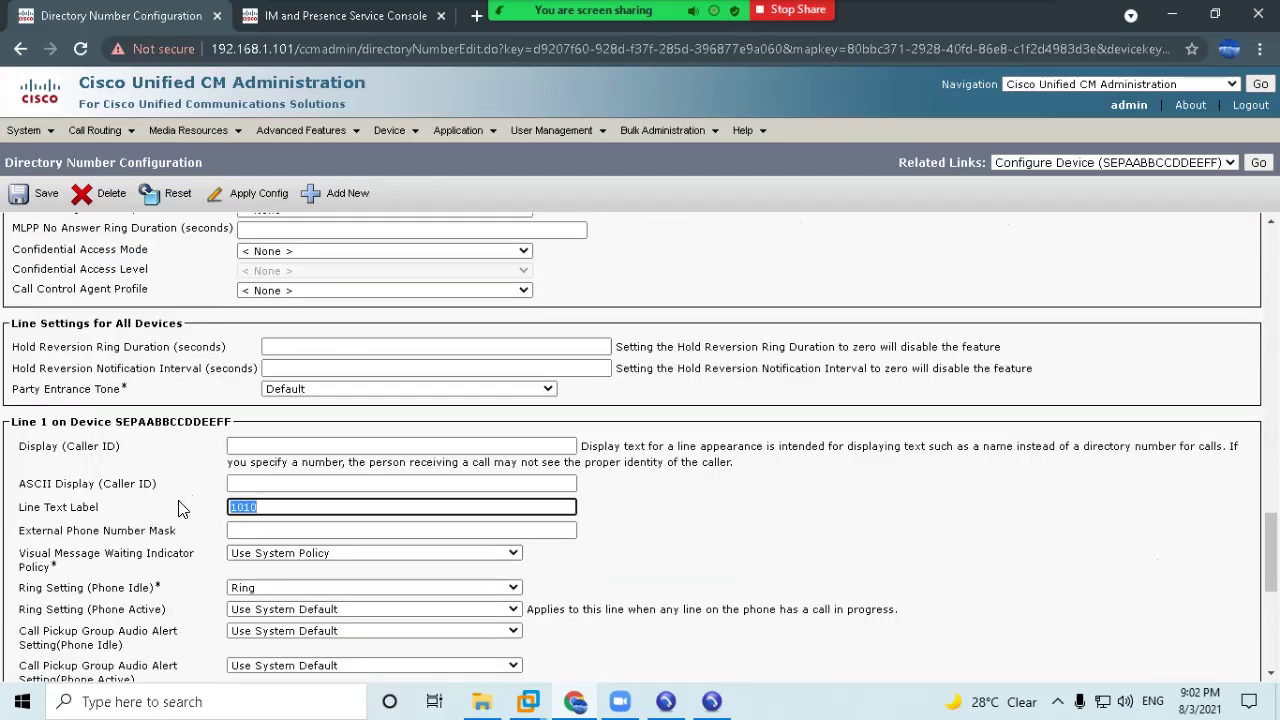
key("ctrl+v")
double_click(274, 508)
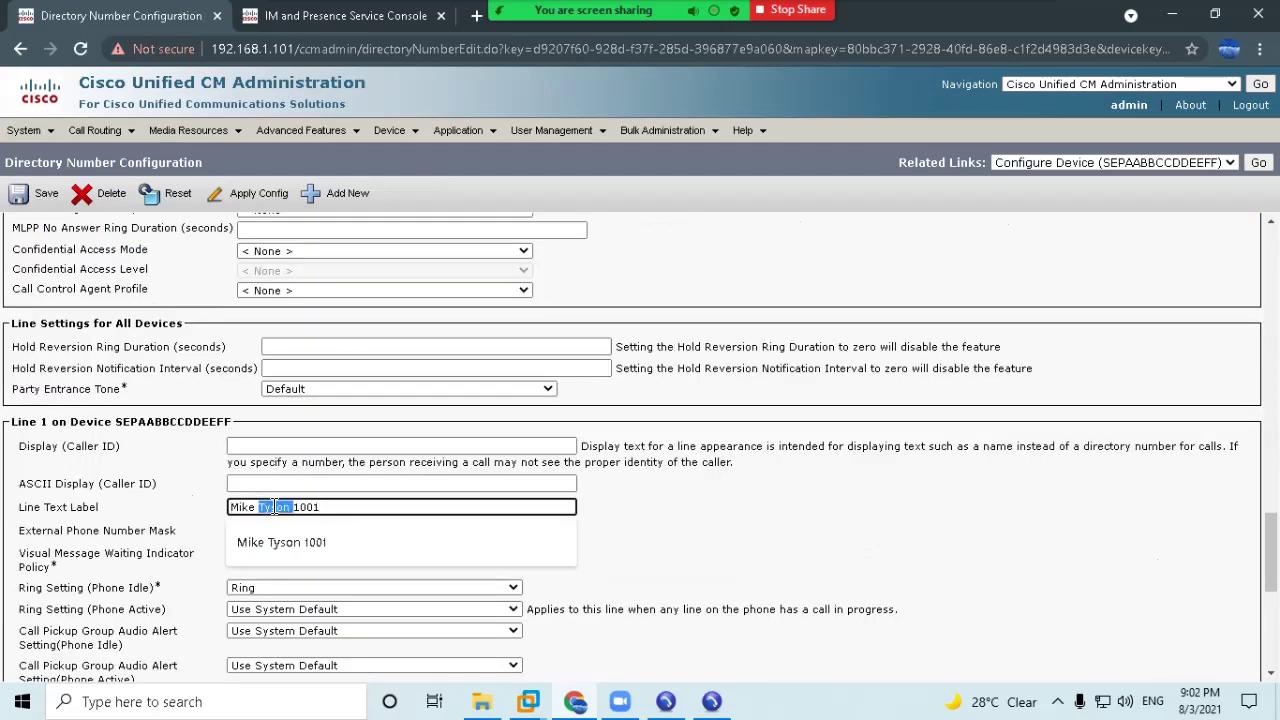
key("BackSpace")
scroll(864, 478, "down", 4)
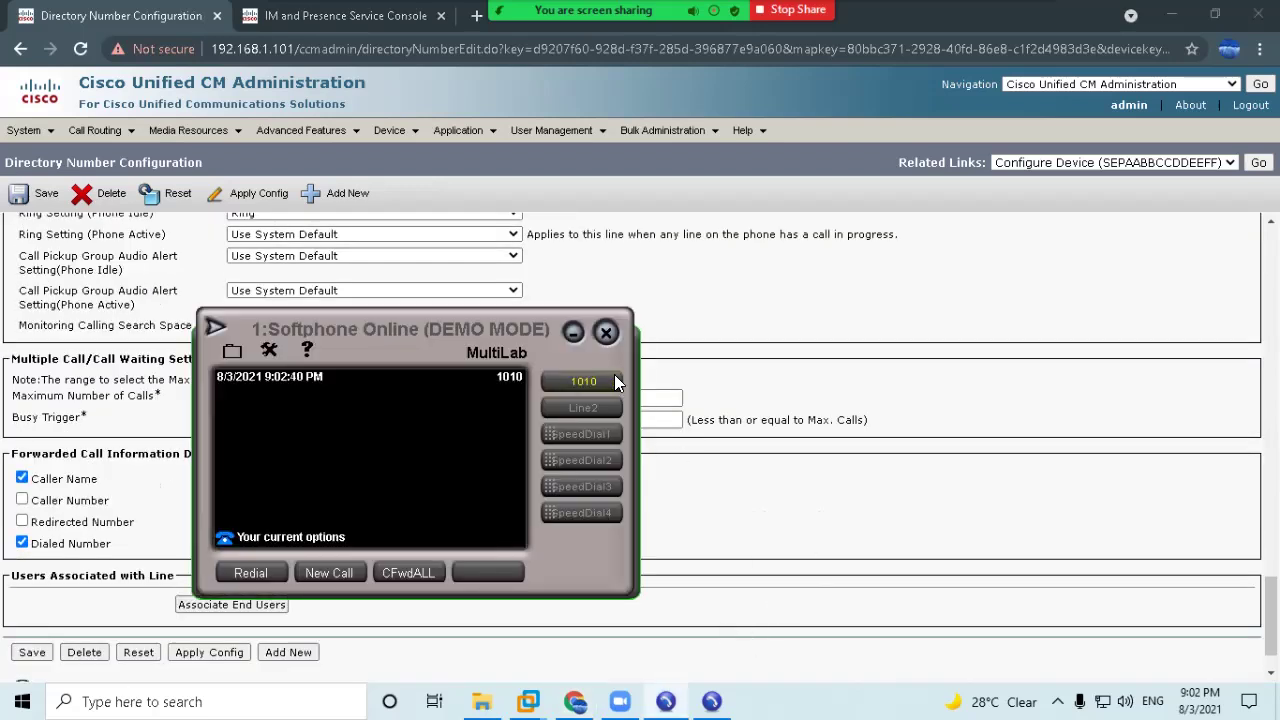
left_click(848, 364)
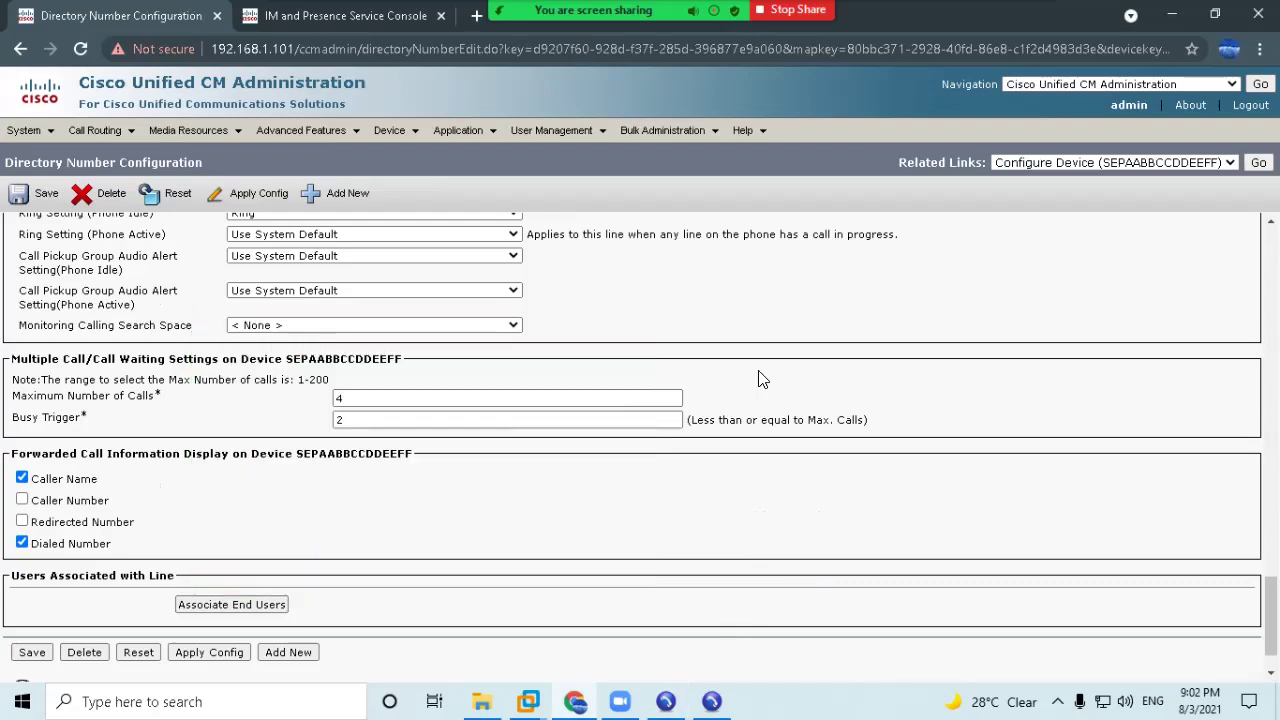
scroll(230, 425, "up", 3)
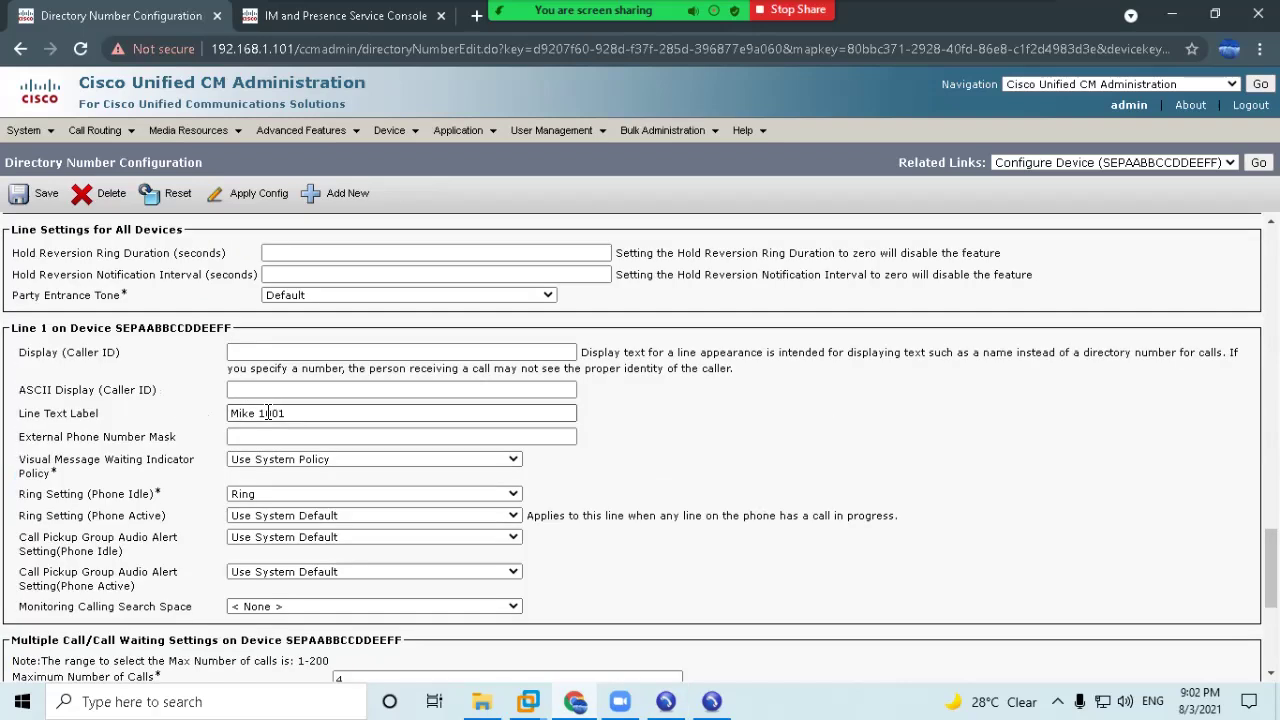
scroll(268, 440, "down", 4)
left_click(30, 595)
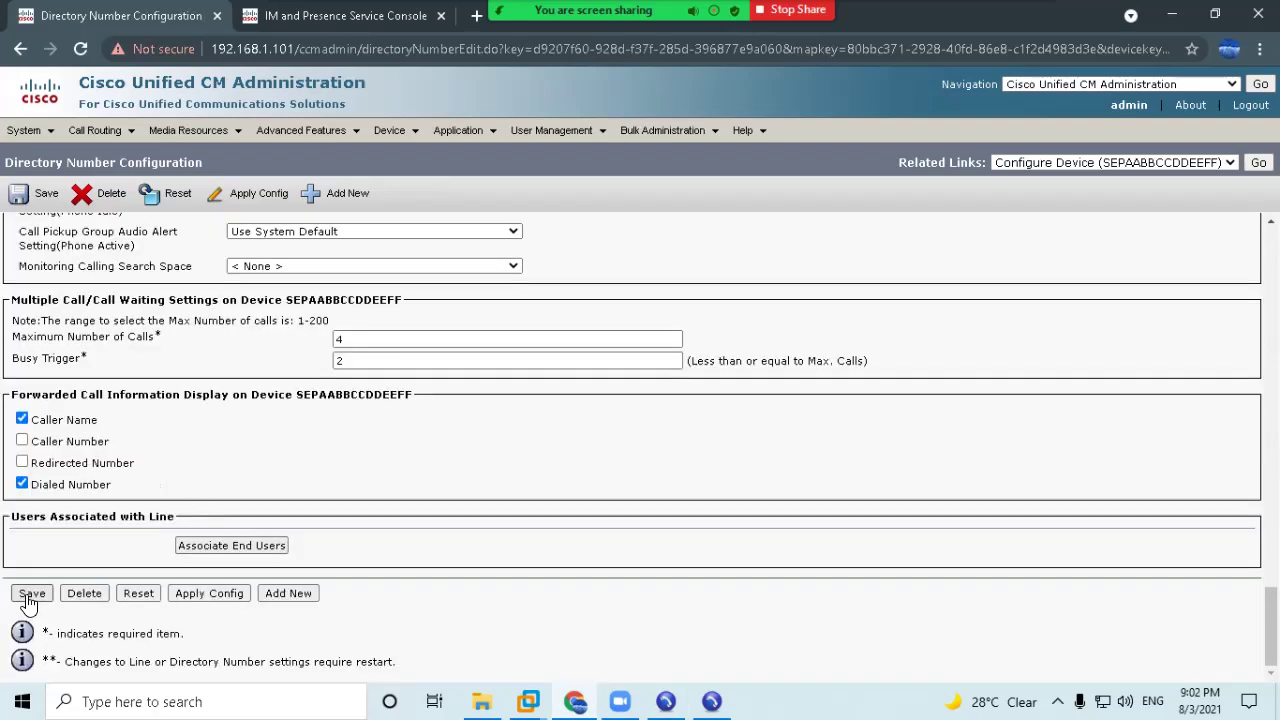
scroll(490, 490, "down", 20)
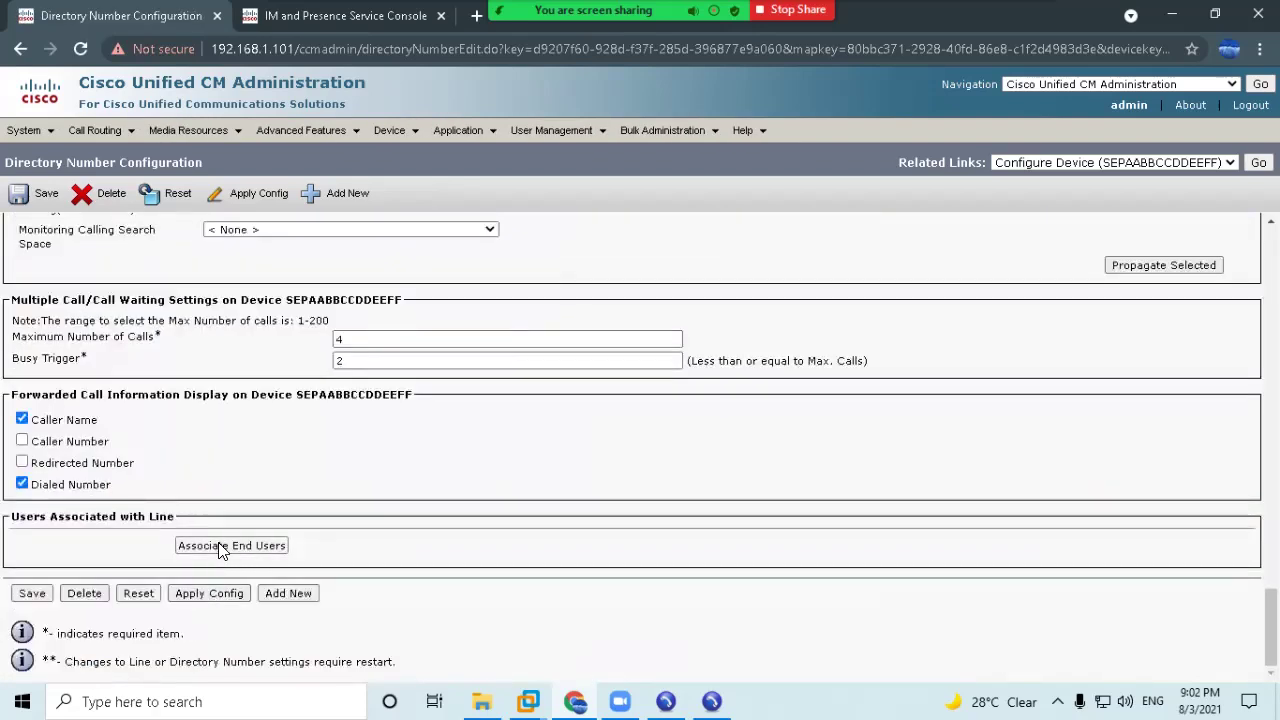
Associate the only listed end user with line 1001.
left_click(220, 545)
left_click(26, 367)
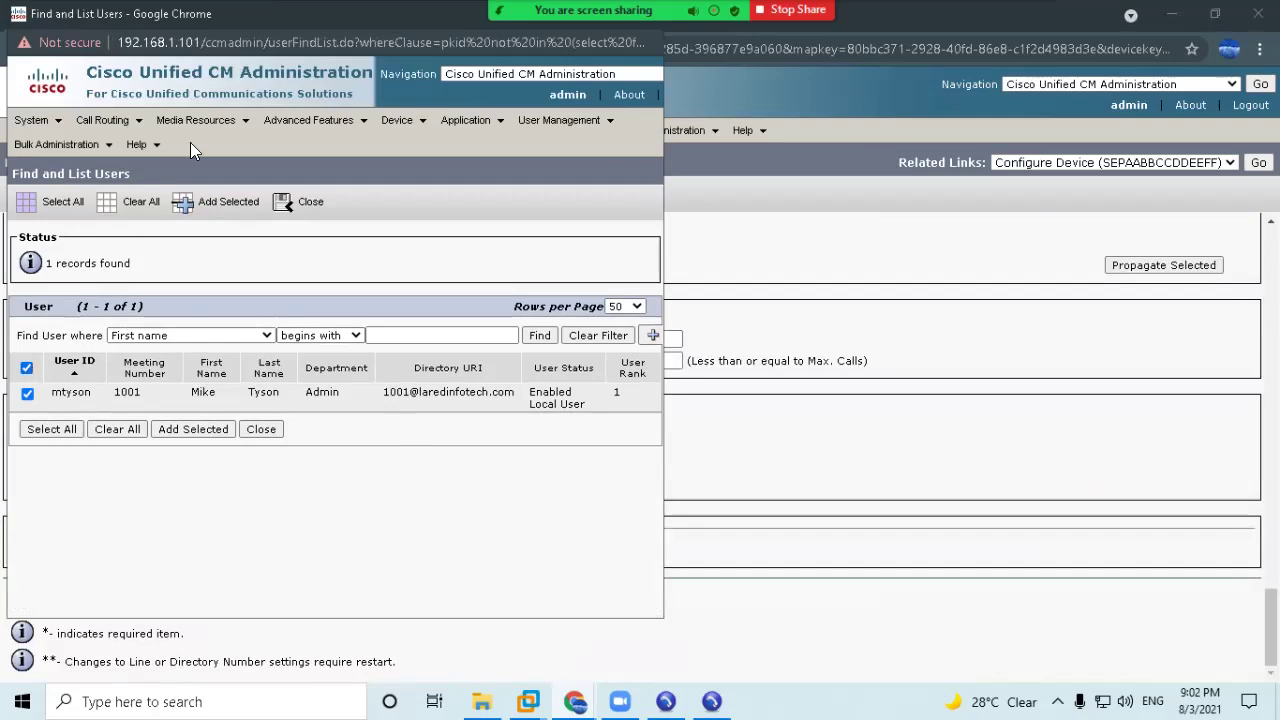
left_click(195, 432)
scroll(271, 586, "down", 15)
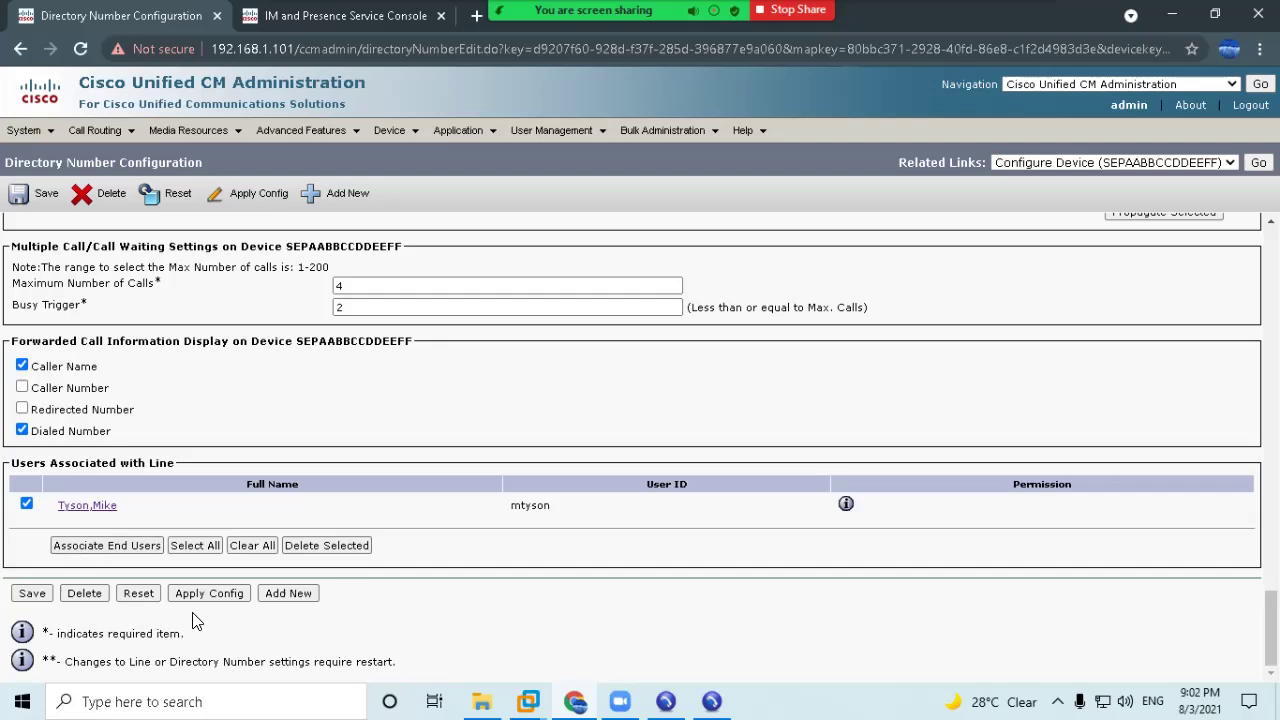
Apply the line's configuration and return to phone SEPAABBCCDDEEFF.
left_click(208, 593)
left_click(316, 490)
scroll(658, 442, "up", 15)
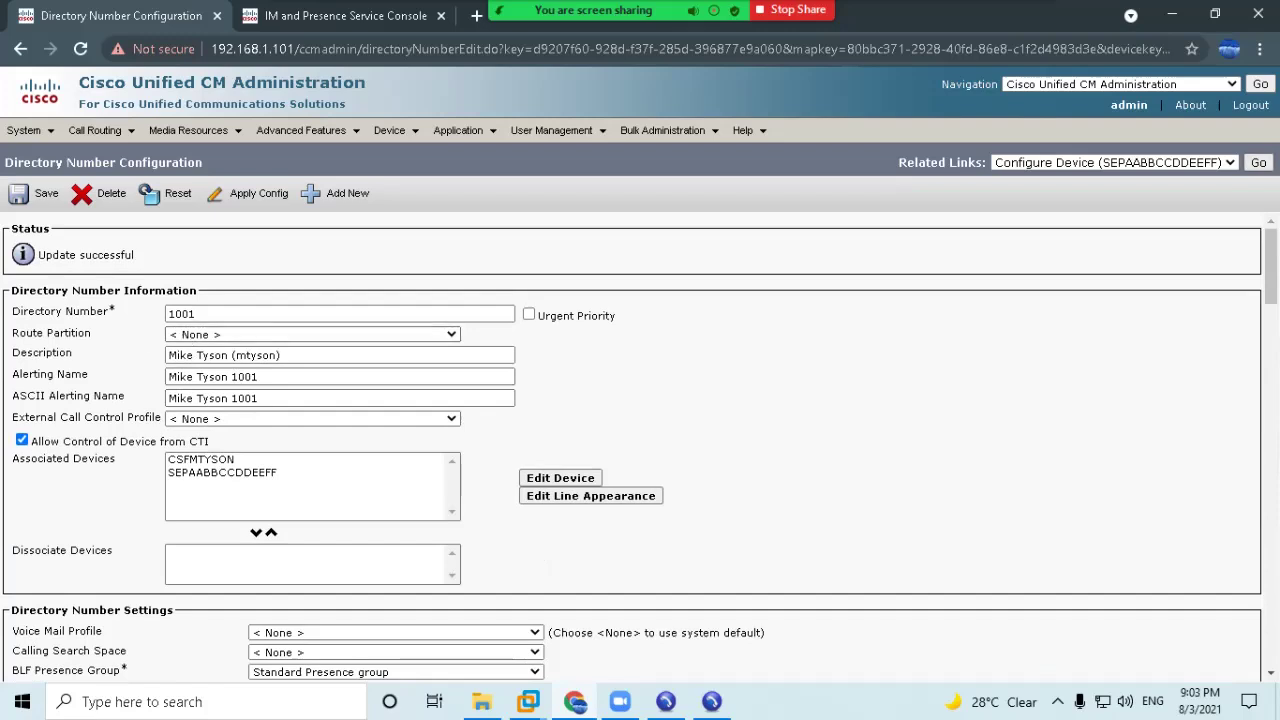
left_click(1258, 162)
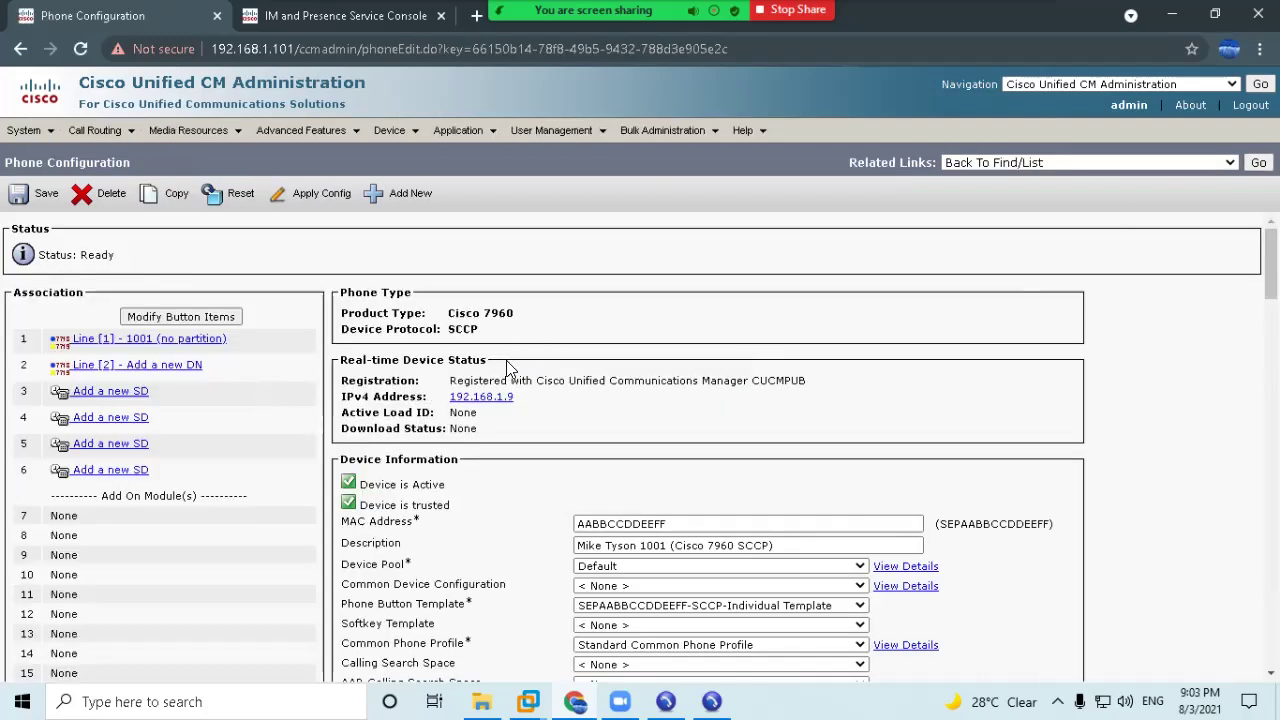
List the configured phones and highlight the CSF and SEPAABBCCDDEEFF device entries.
mouse_move(389, 132)
left_click(410, 240)
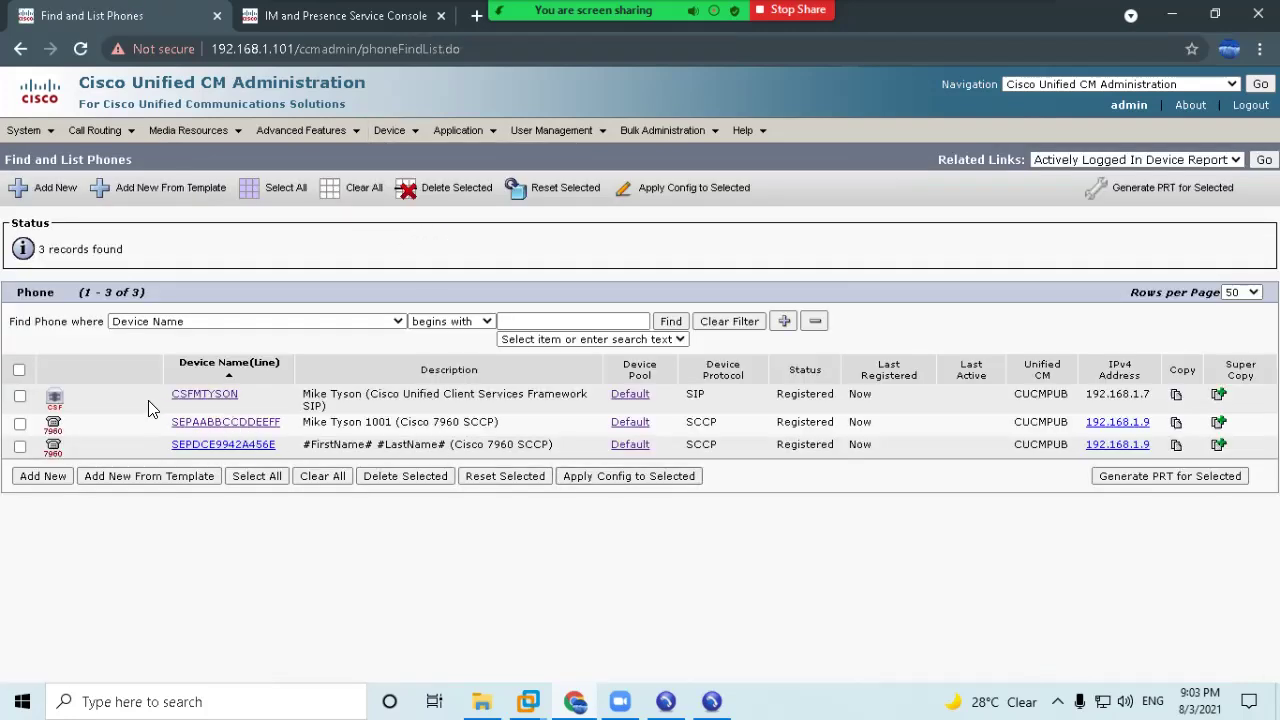
left_click_drag(10, 398, 531, 433)
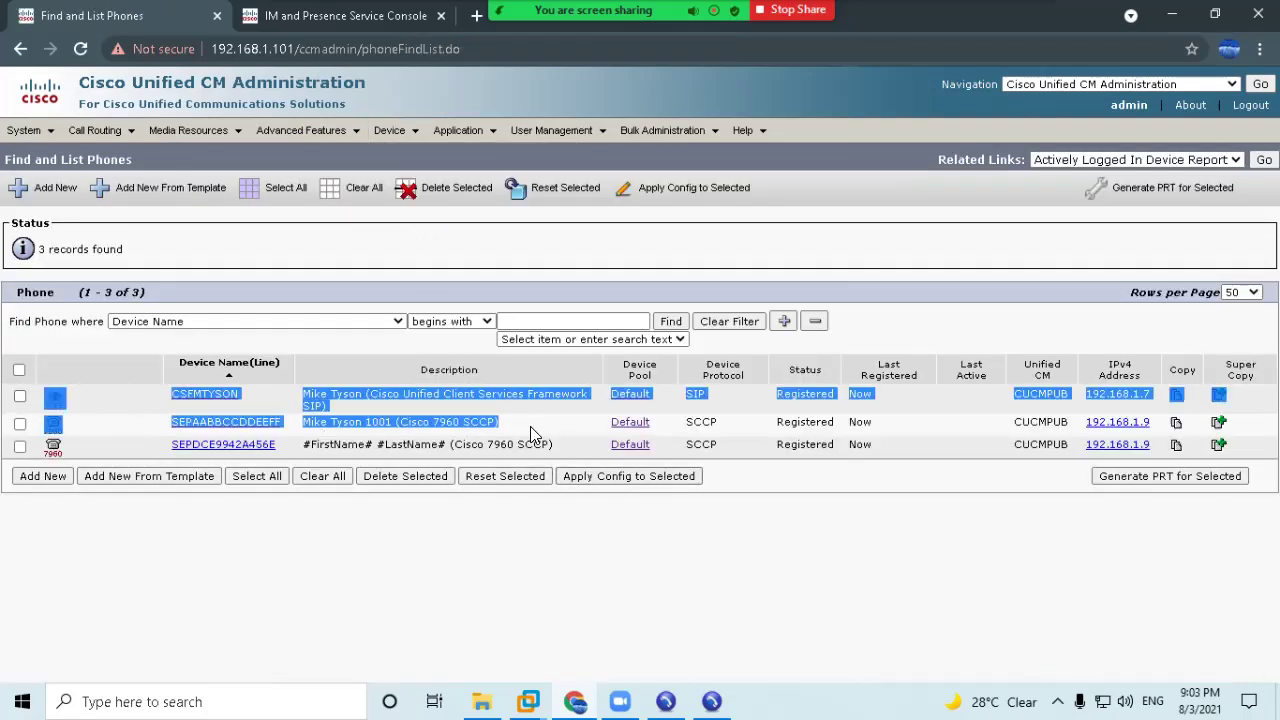
left_click(330, 393)
left_click_drag(170, 395, 260, 390)
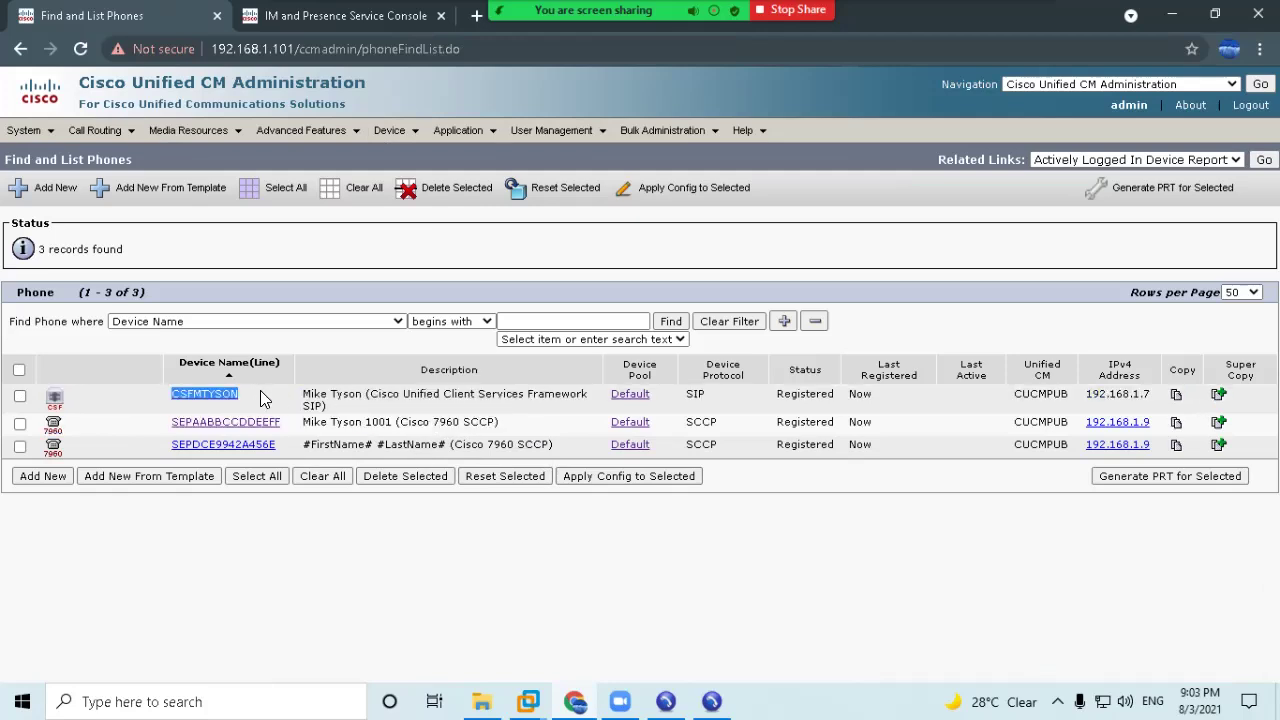
left_click_drag(171, 422, 322, 420)
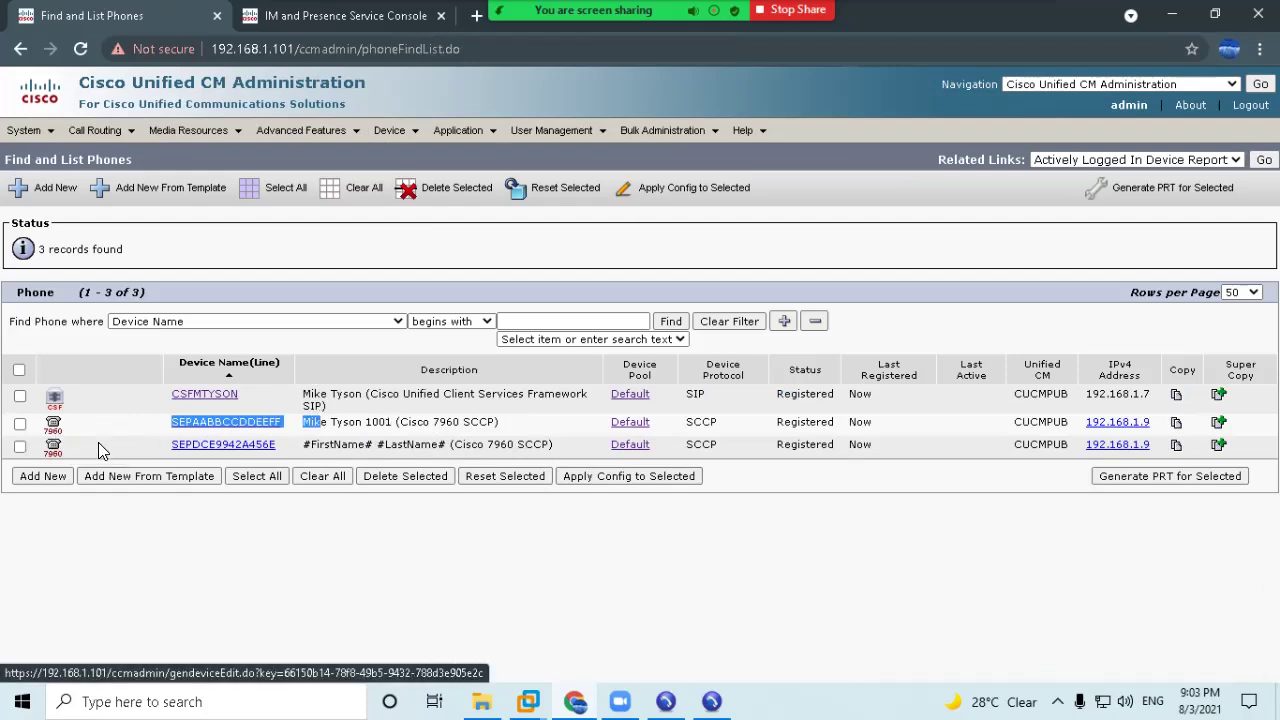
left_click(154, 612)
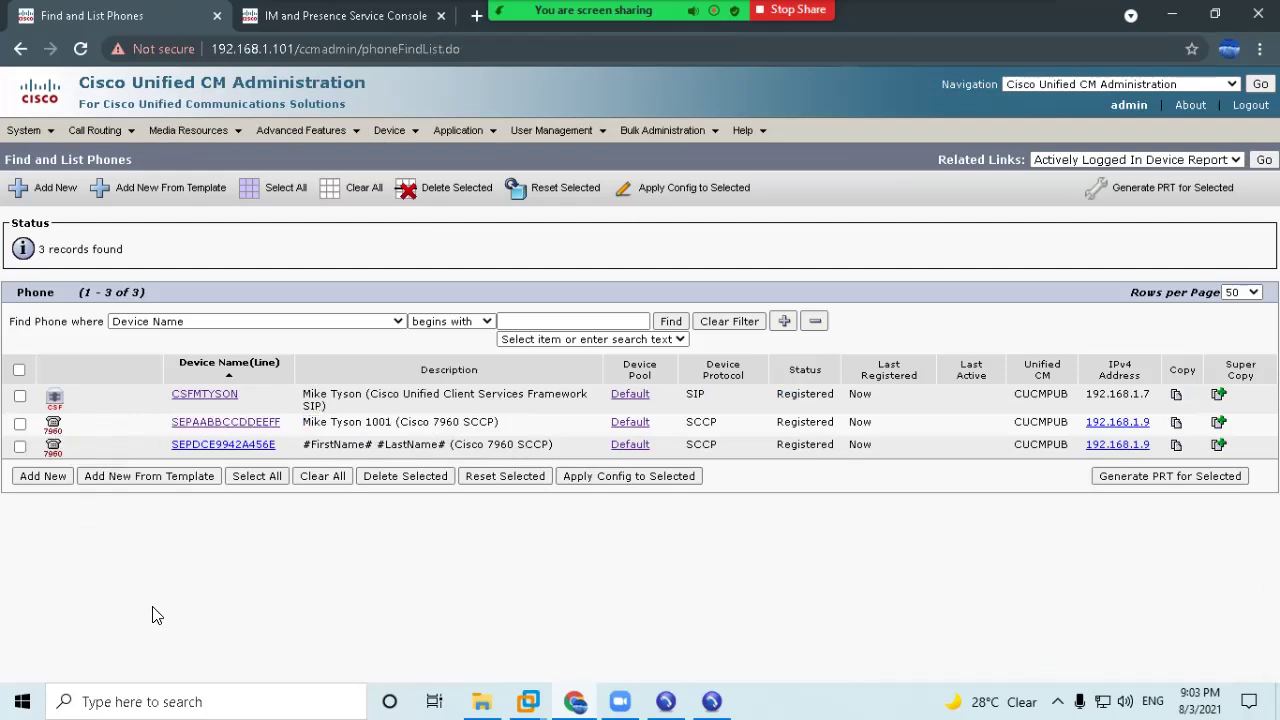
Set phone SEPDCE9942A456E's description to 'Test Phone', save, and return to the phone list.
left_click(262, 446)
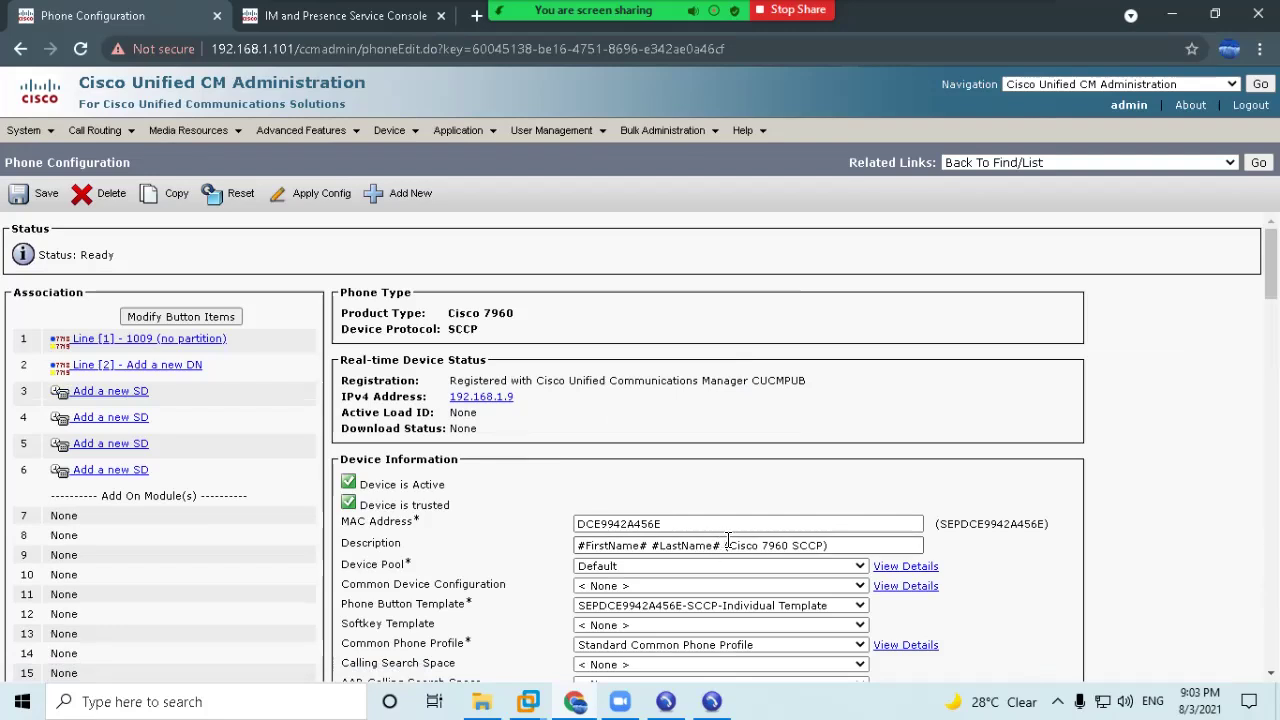
left_click_drag(716, 545, 448, 553)
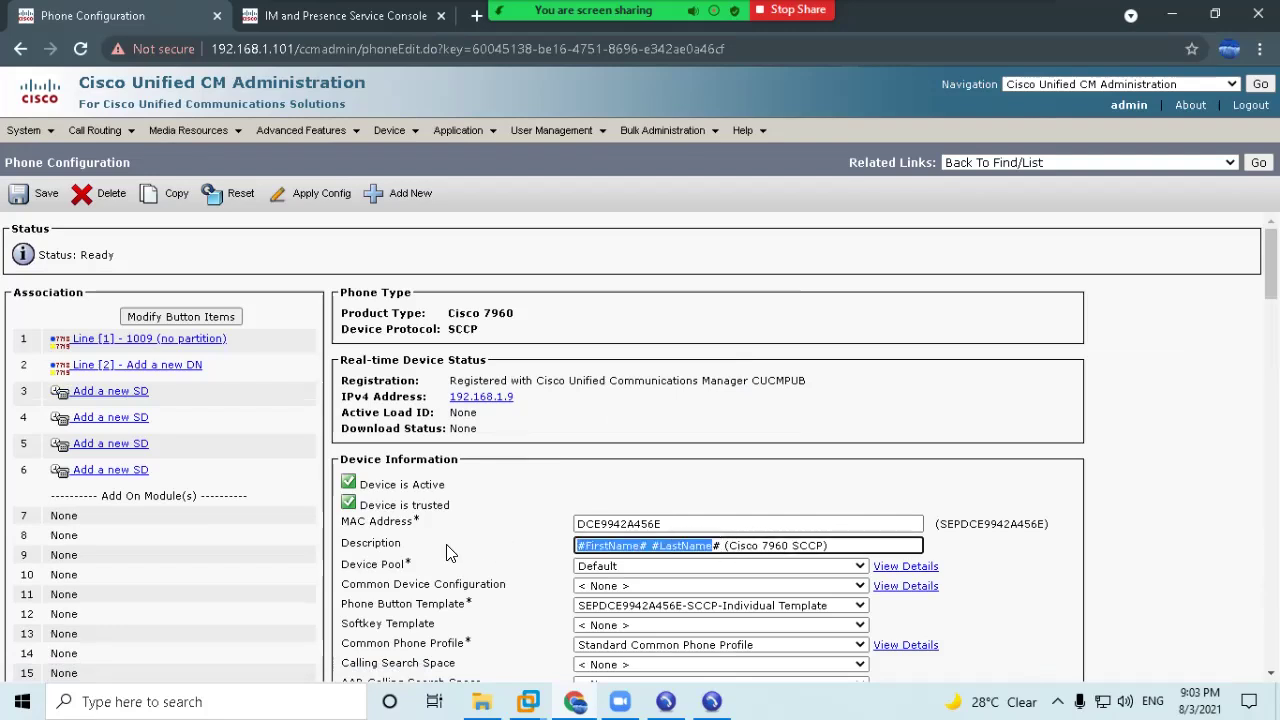
key("Delete")
key("Delete")
type("Test Phone")
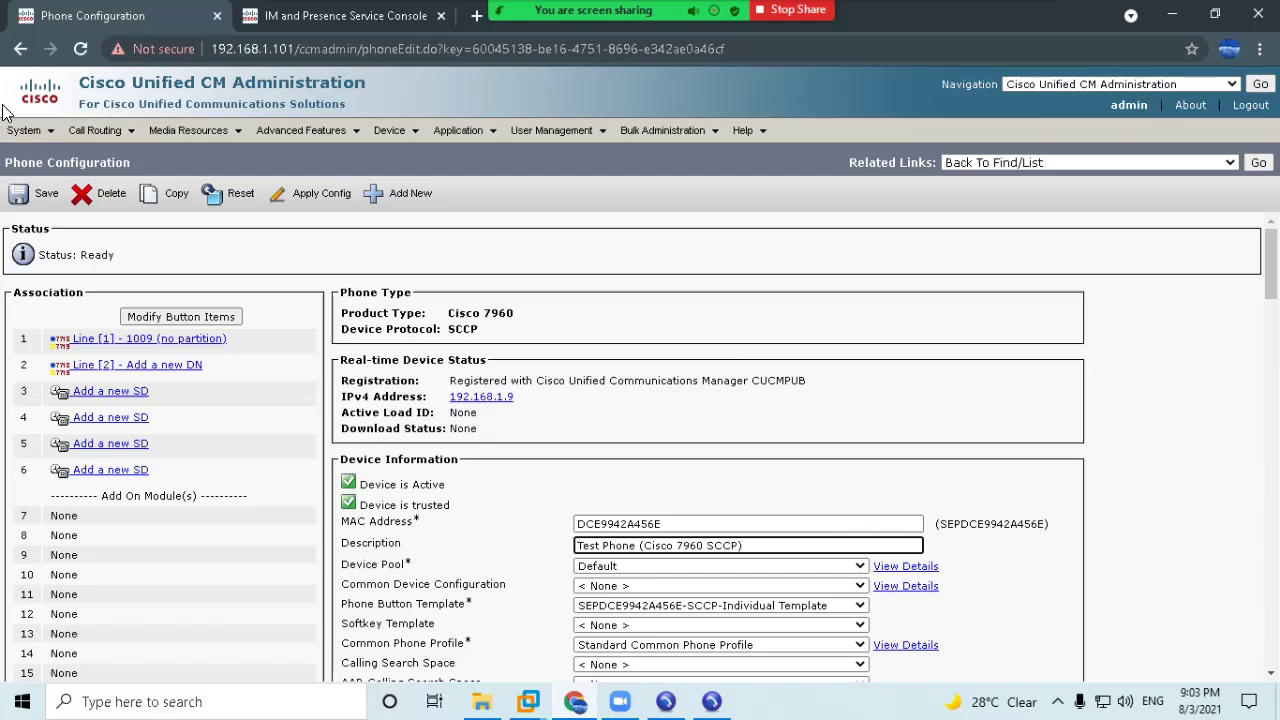
left_click(44, 196)
left_click(812, 175)
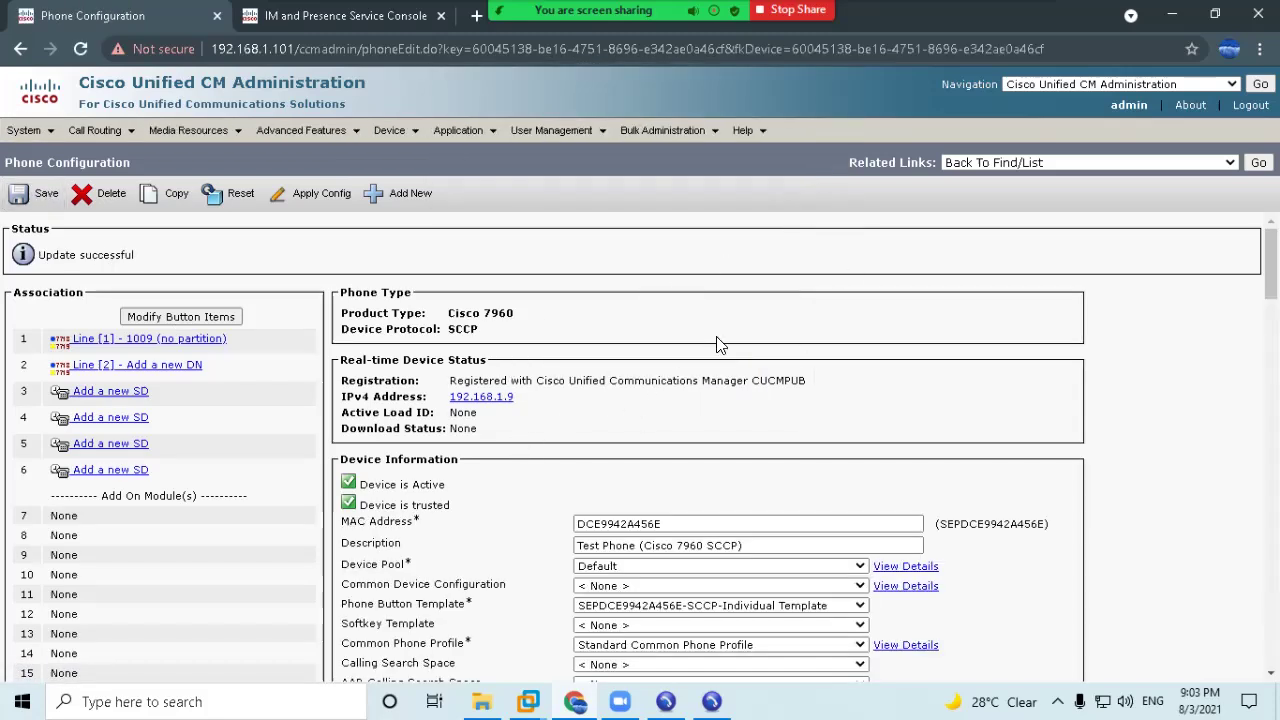
mouse_move(396, 146)
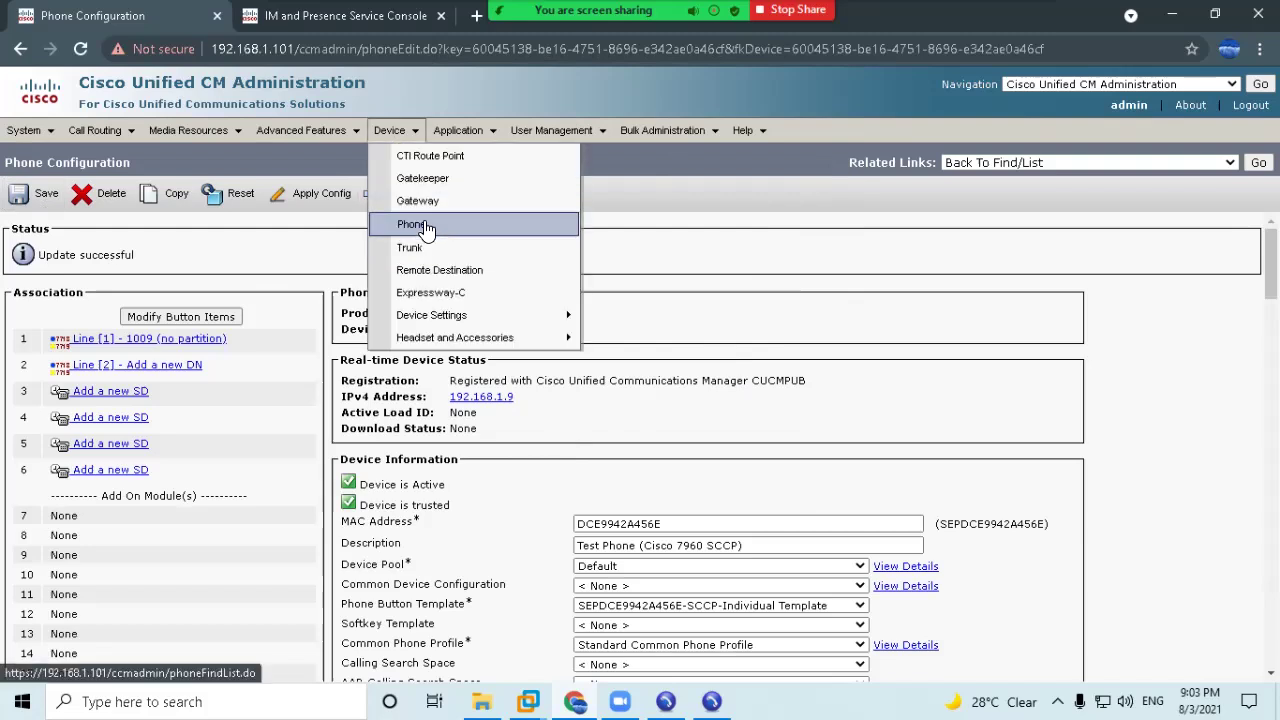
left_click(425, 226)
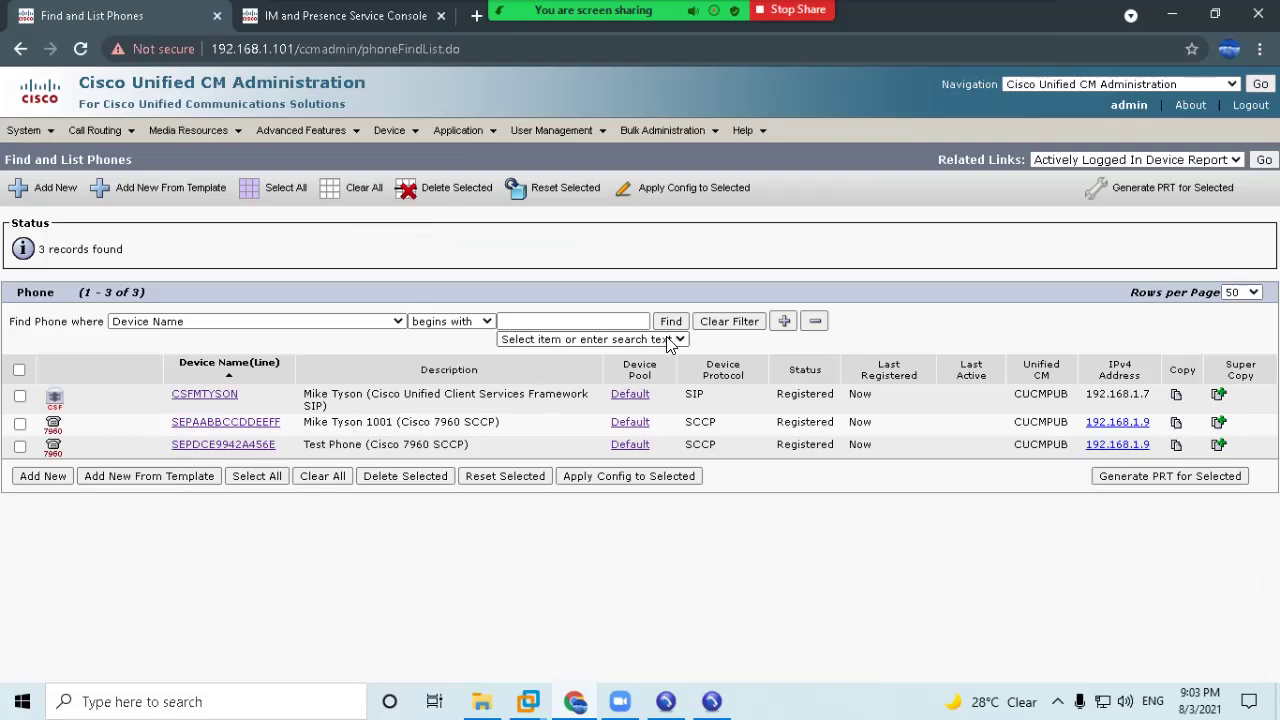
In the end user's device associations, add SEPAABBCCDDEEFF as a controlled device and save.
mouse_move(551, 130)
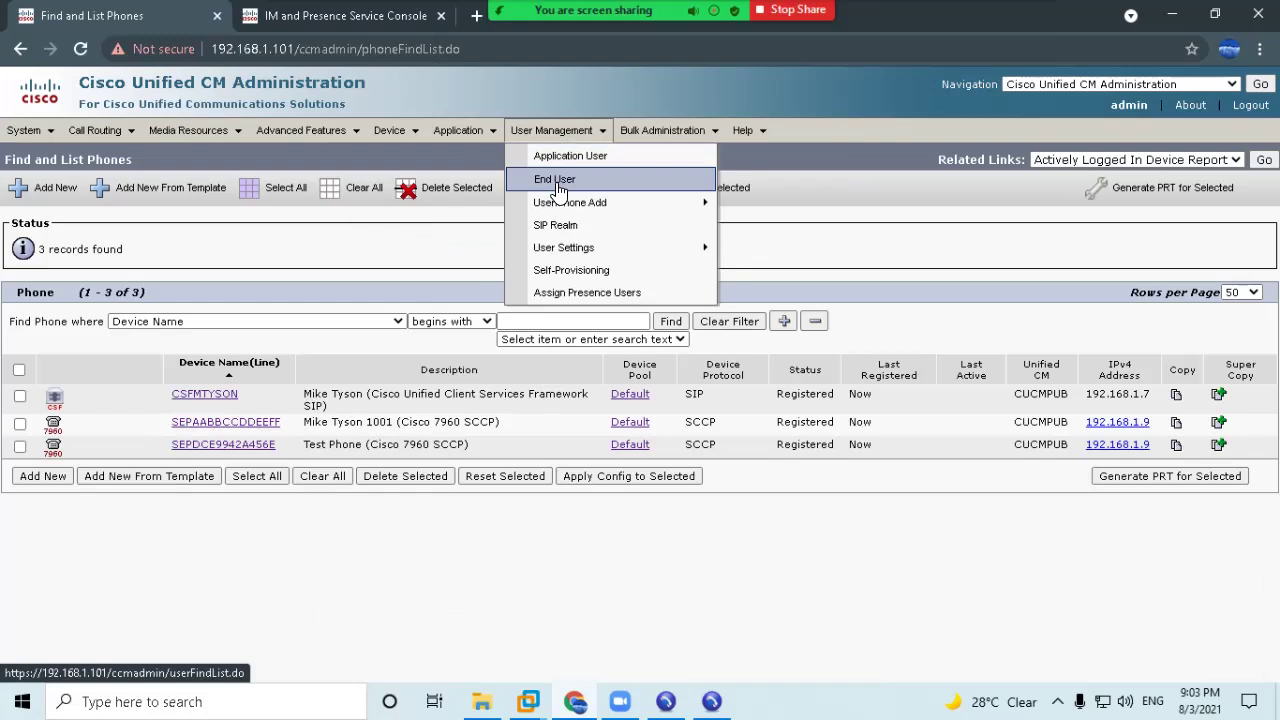
left_click(558, 190)
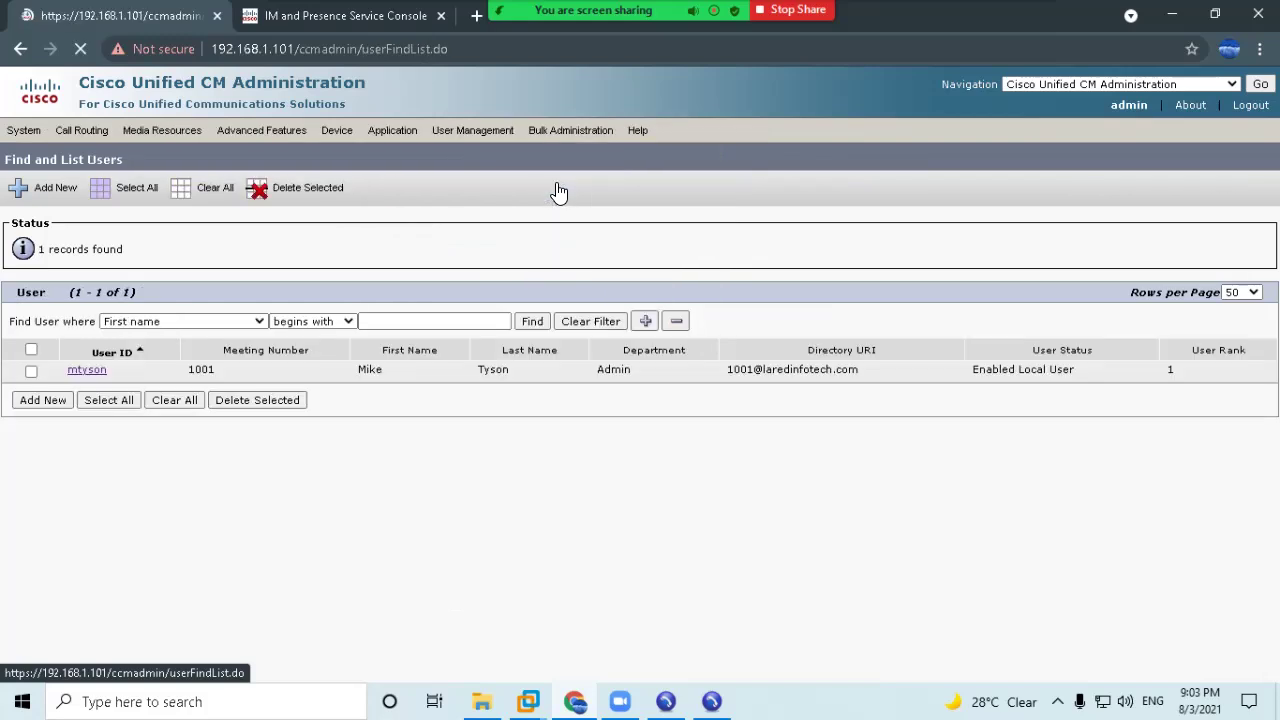
left_click(86, 370)
scroll(100, 425, "down", 6)
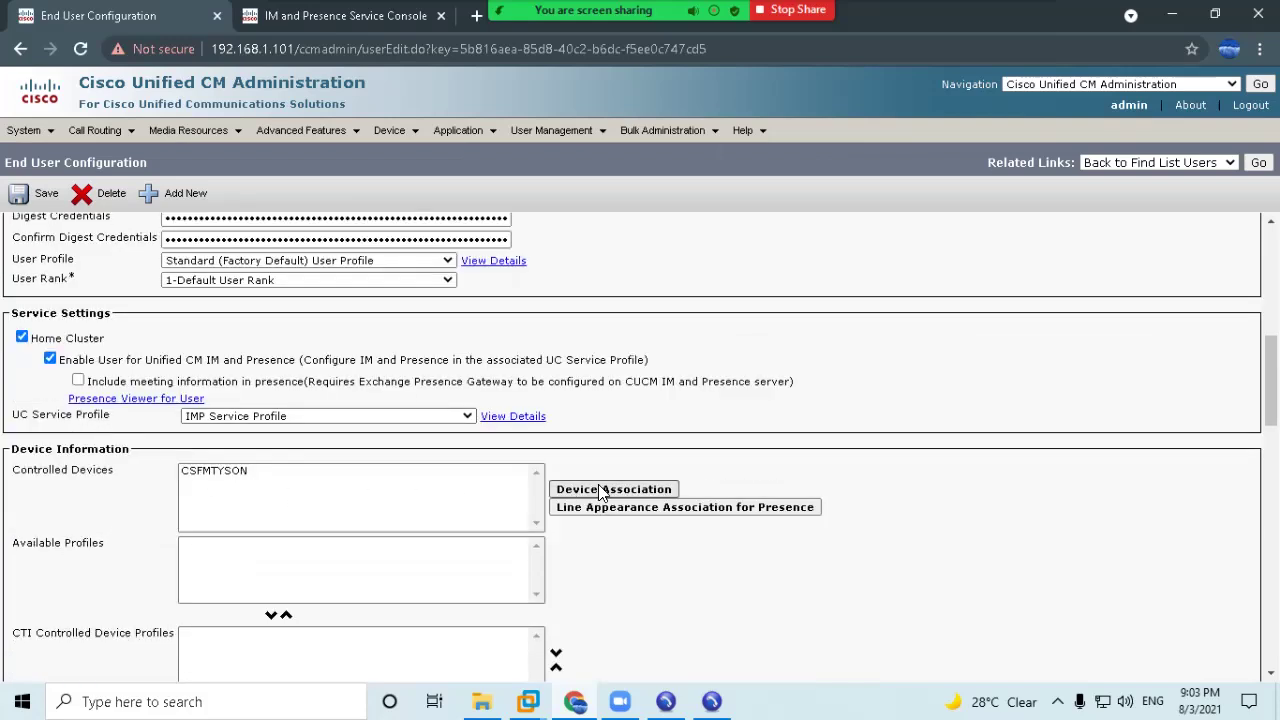
left_click(603, 490)
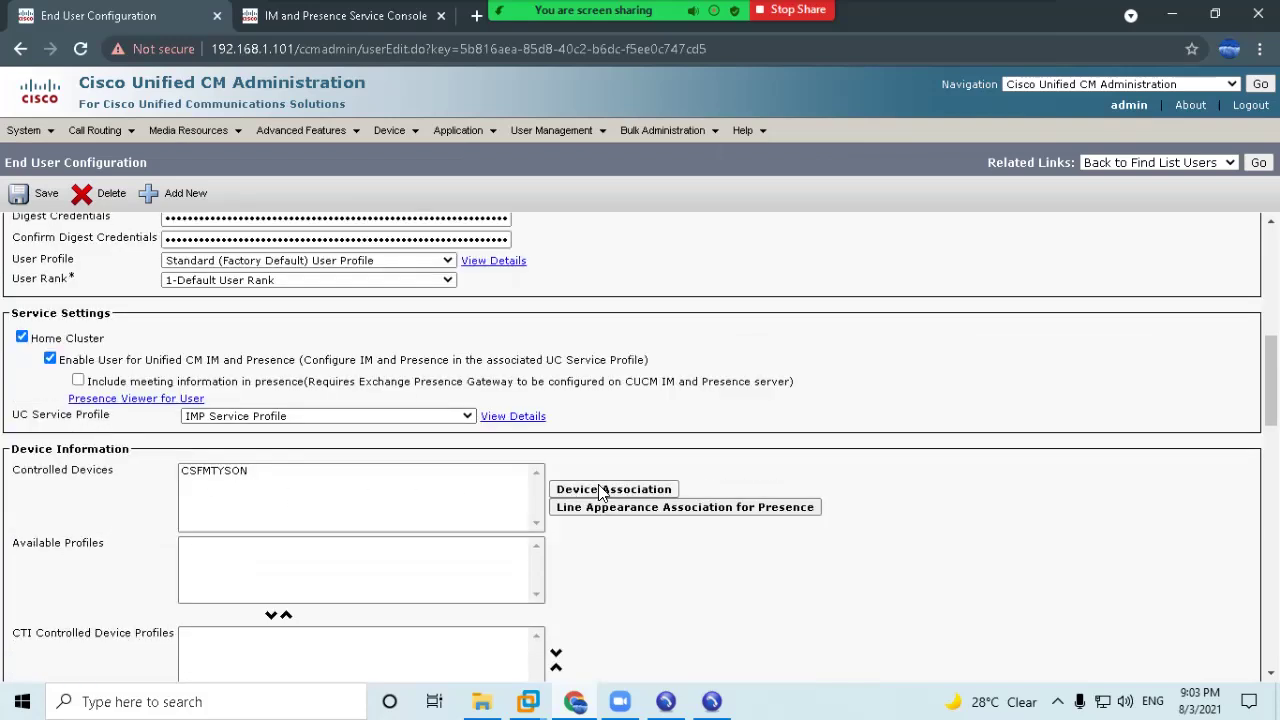
left_click(36, 359)
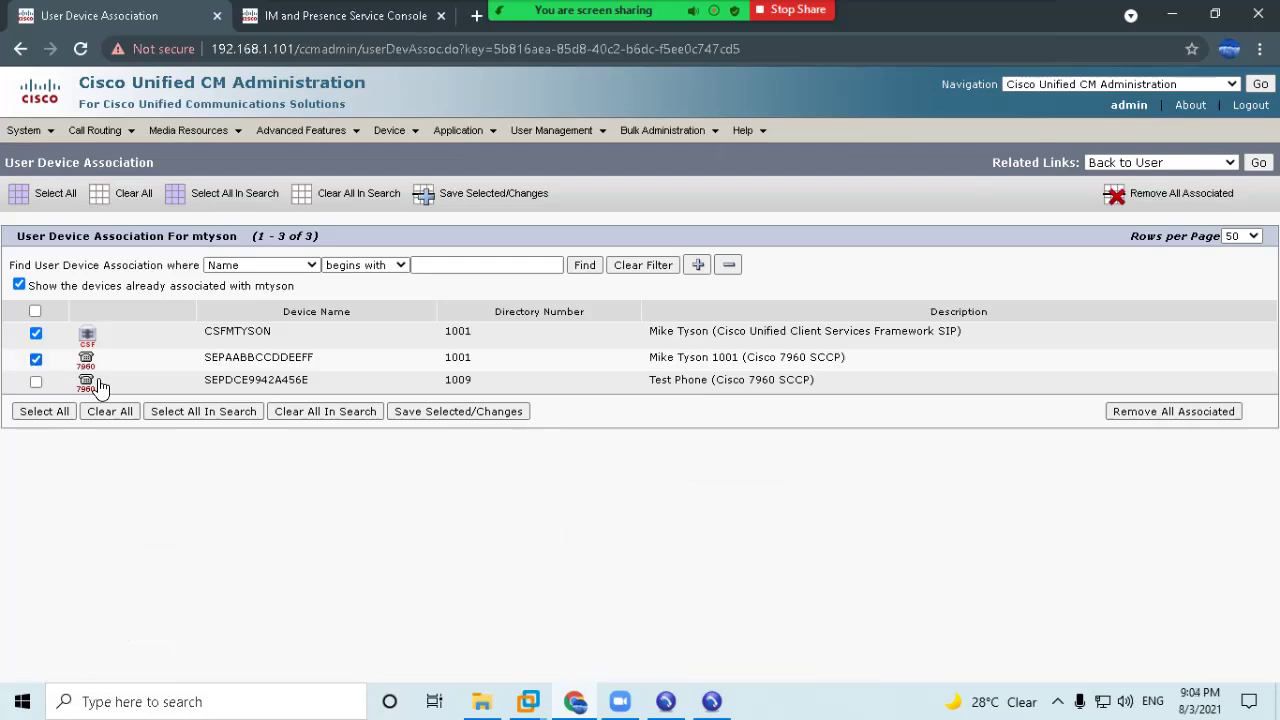
left_click(437, 412)
scroll(429, 520, "down", 10)
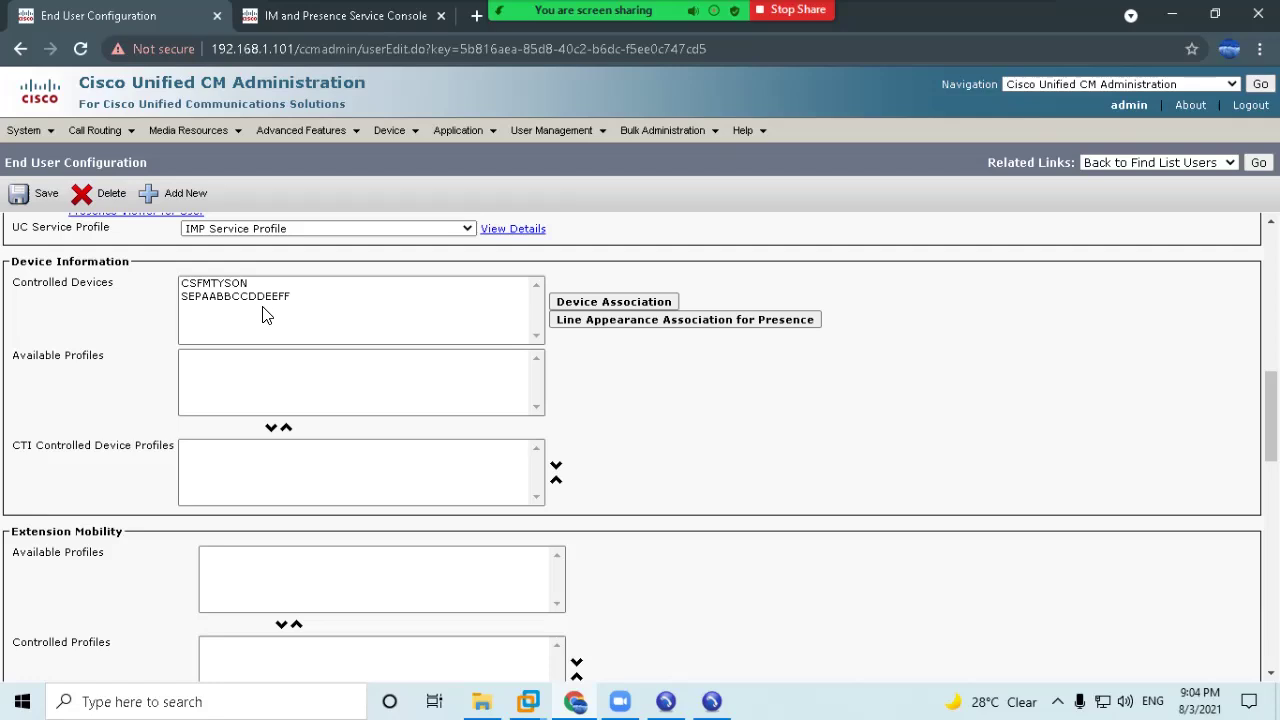
scroll(354, 320, "up", 10)
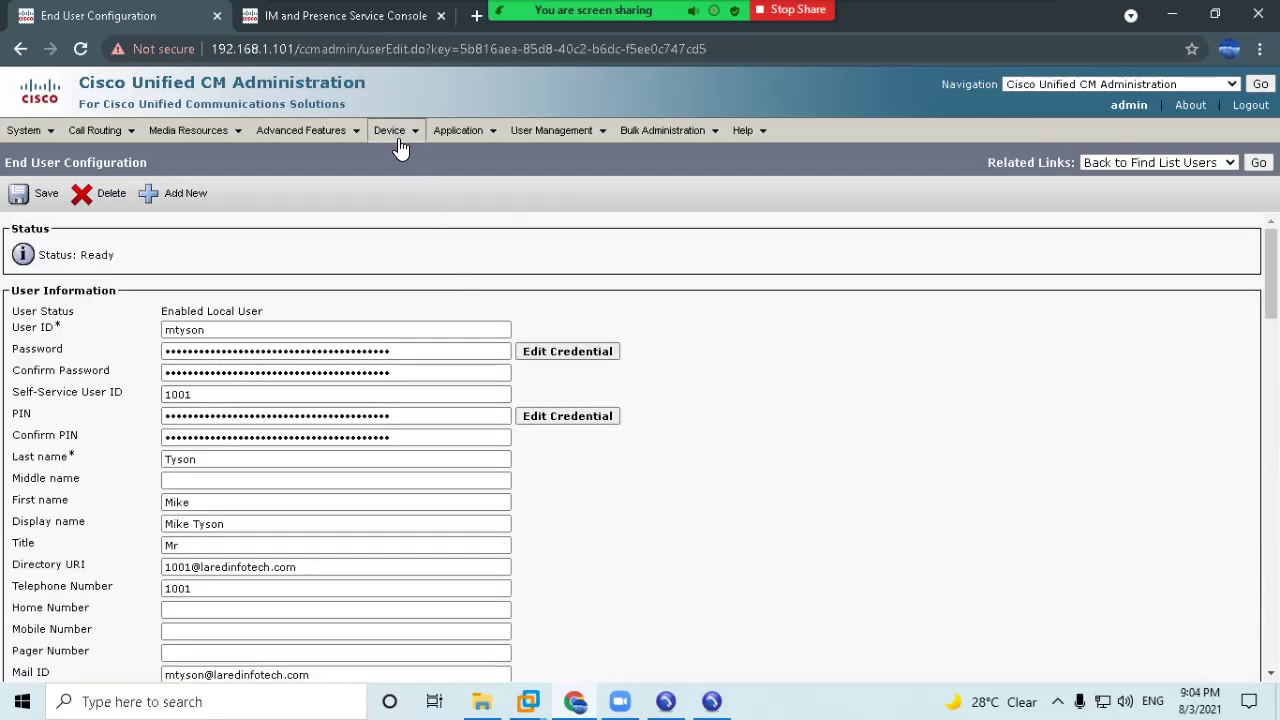
Open the CSFMTYSON device and choose SEPAABBCCDDEEFF as its Primary Phone.
mouse_move(400, 147)
left_click(411, 228)
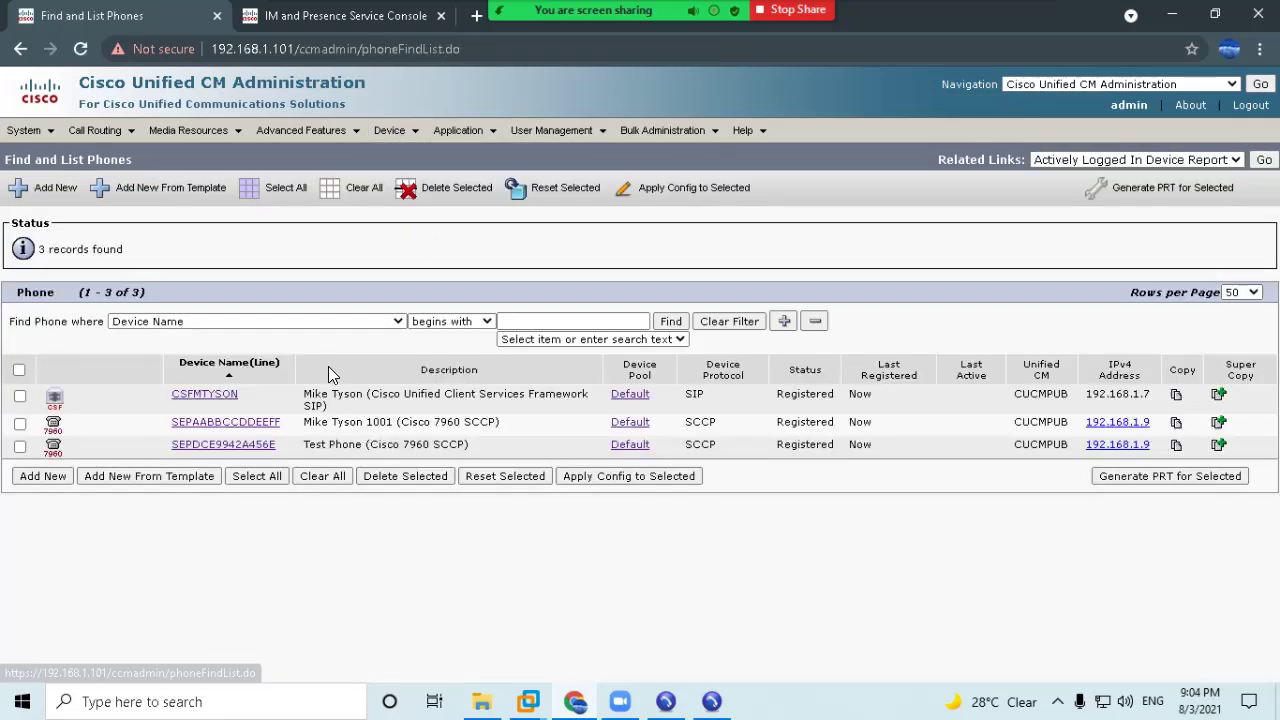
left_click(204, 396)
scroll(371, 466, "down", 7)
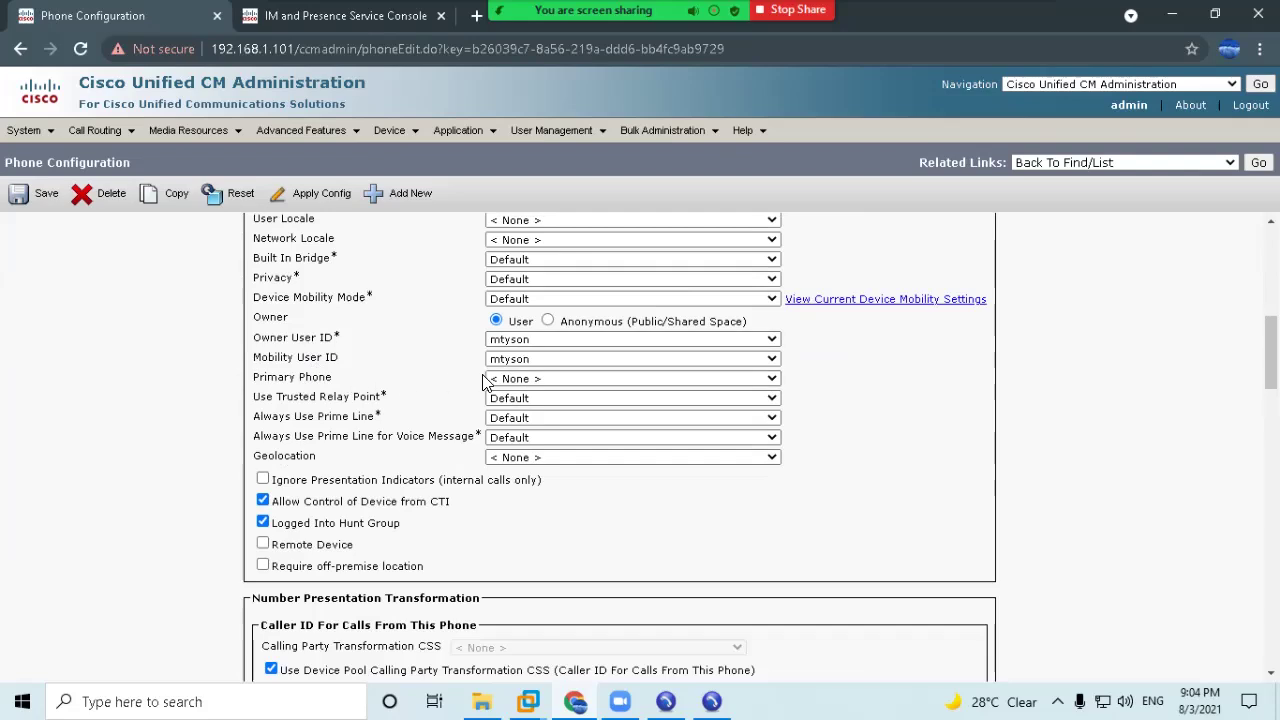
left_click(521, 380)
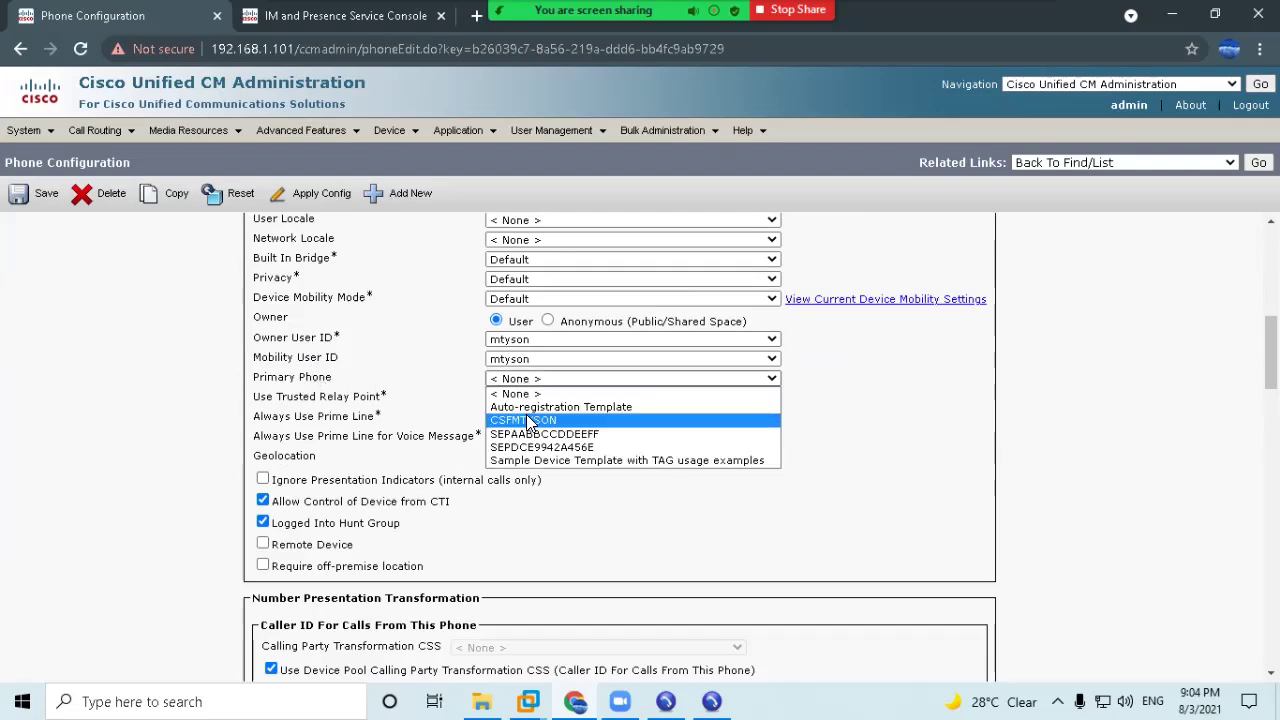
left_click(538, 436)
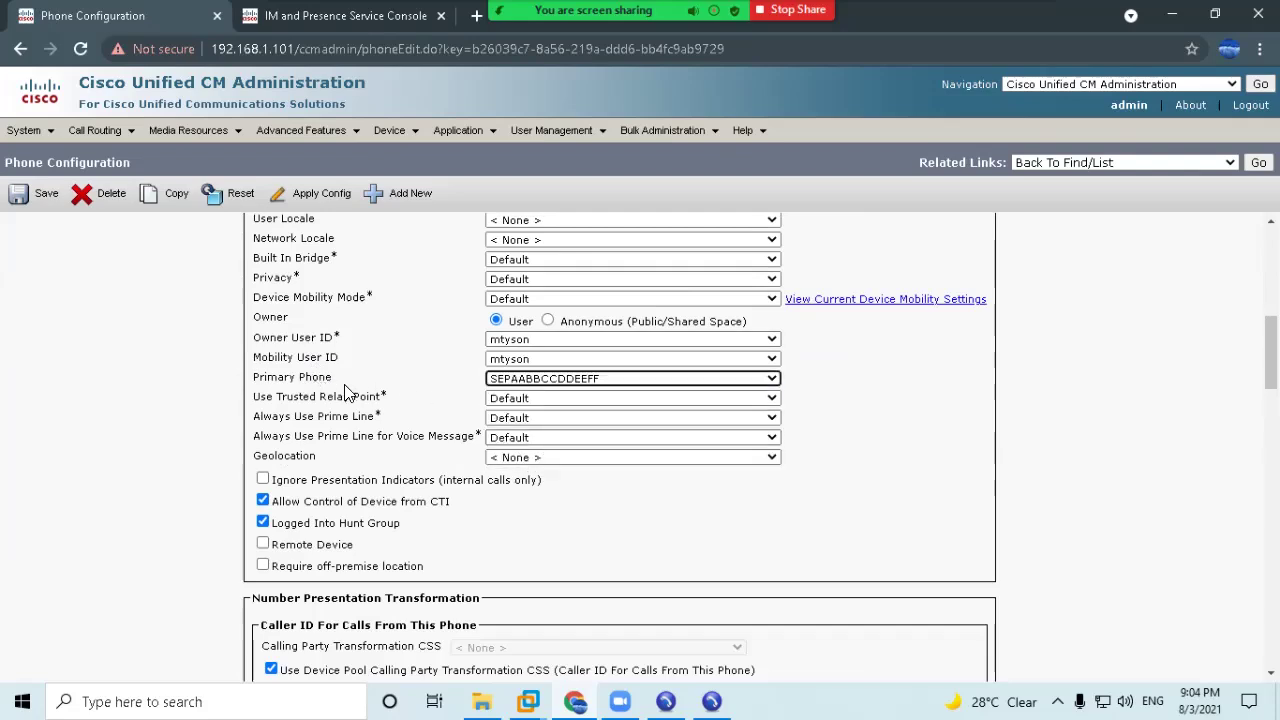
Save the CSFMTYSON settings and apply its configuration to the device.
left_click(20, 195)
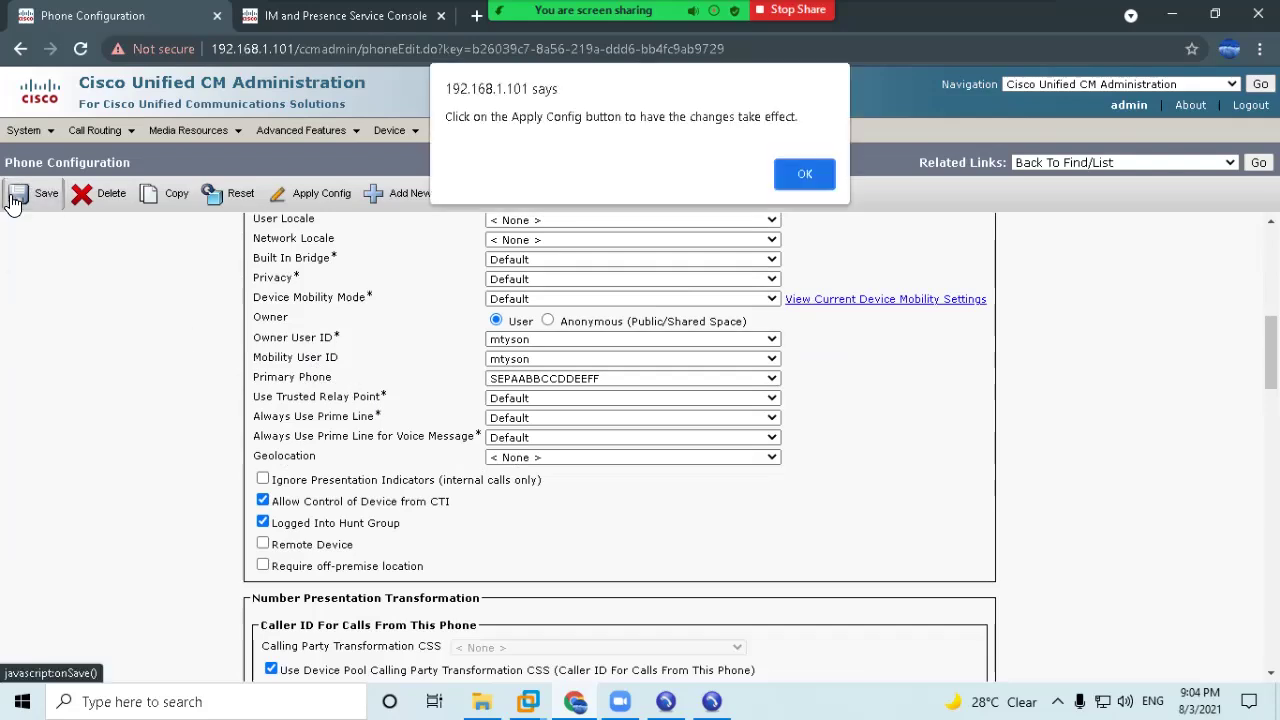
left_click(820, 176)
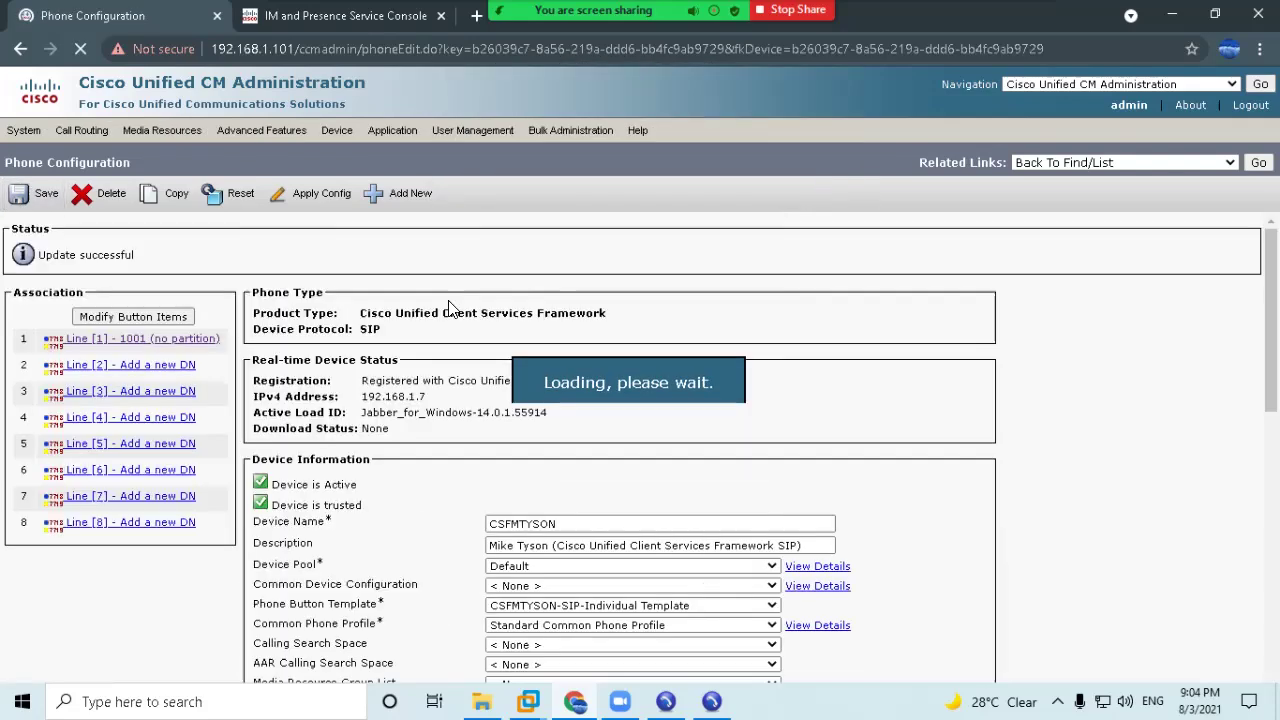
left_click(301, 203)
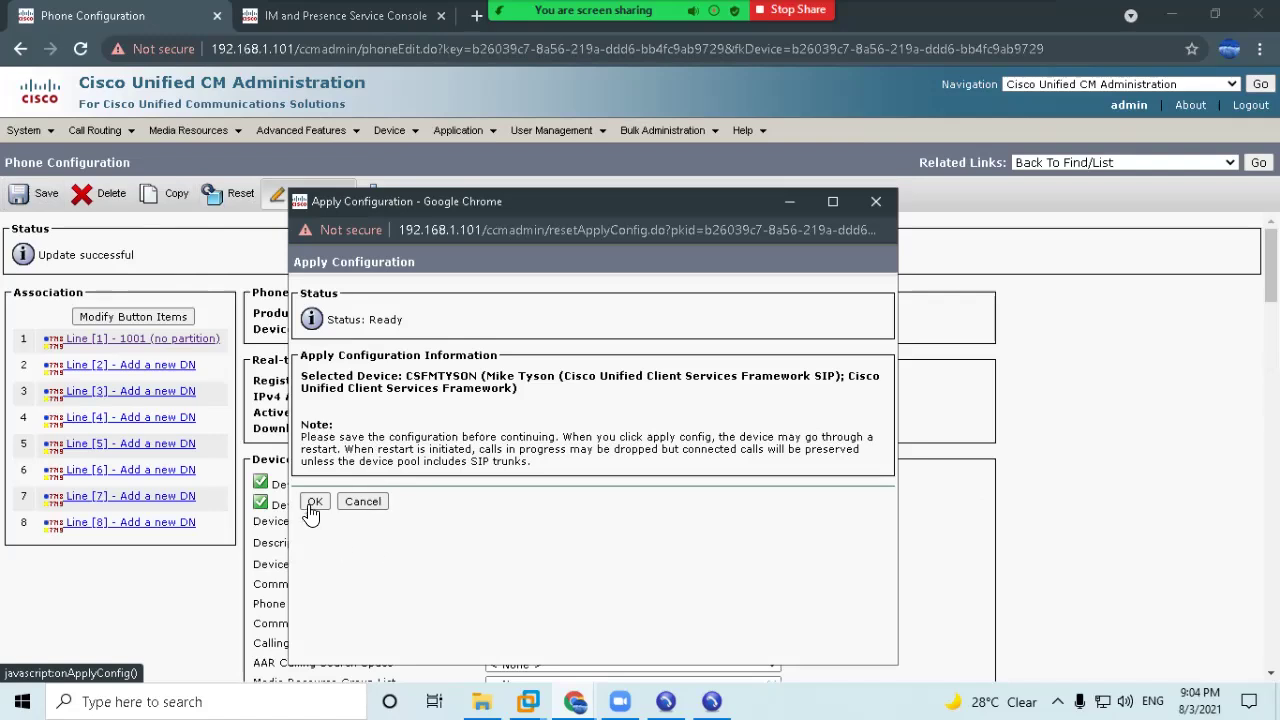
left_click(311, 502)
Send a reset to the CSFMTYSON device and close the reset window.
left_click(236, 193)
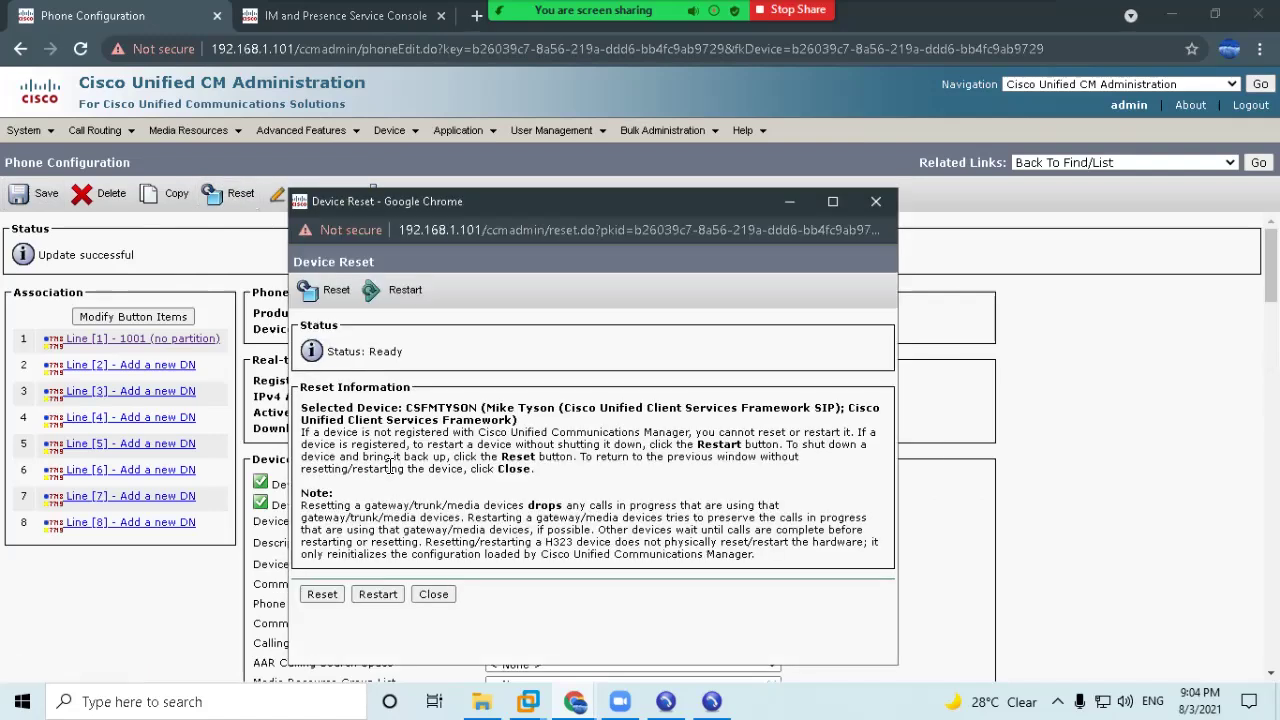
left_click(322, 594)
left_click(434, 595)
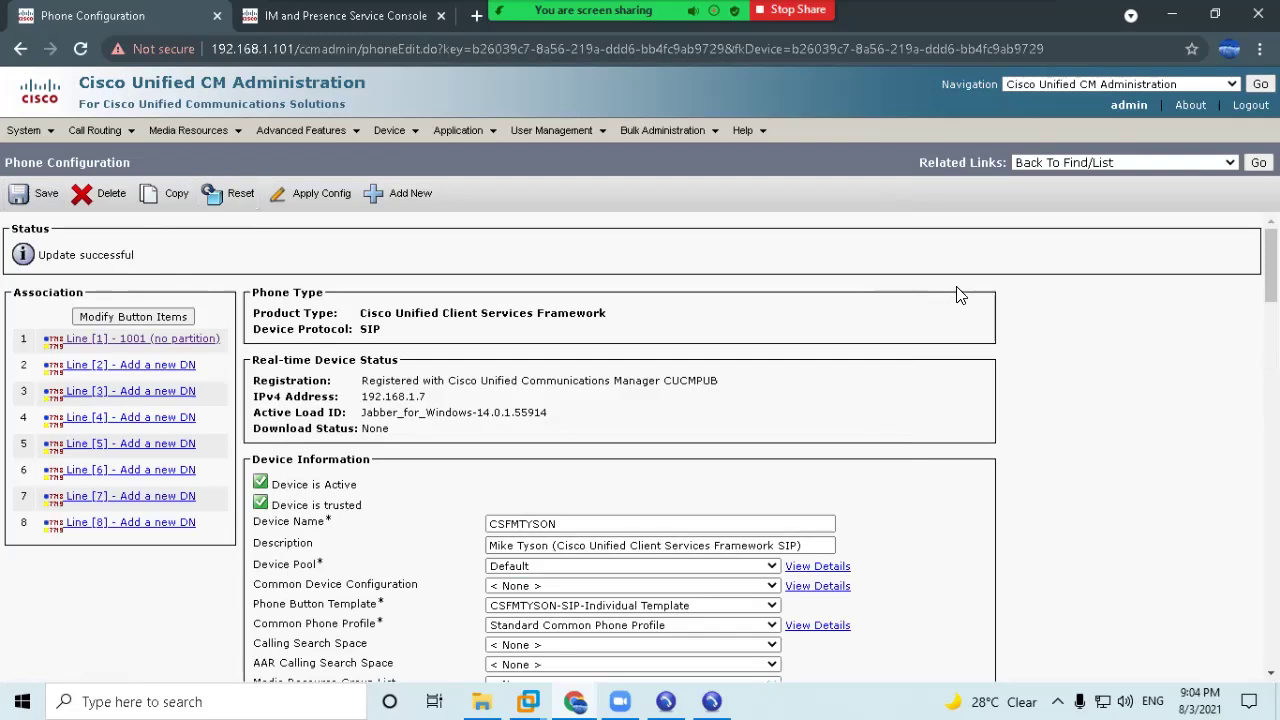
Scroll the device page to confirm Primary Phone is still SEPAABBCCDDEEFF.
scroll(958, 294, "down", 2)
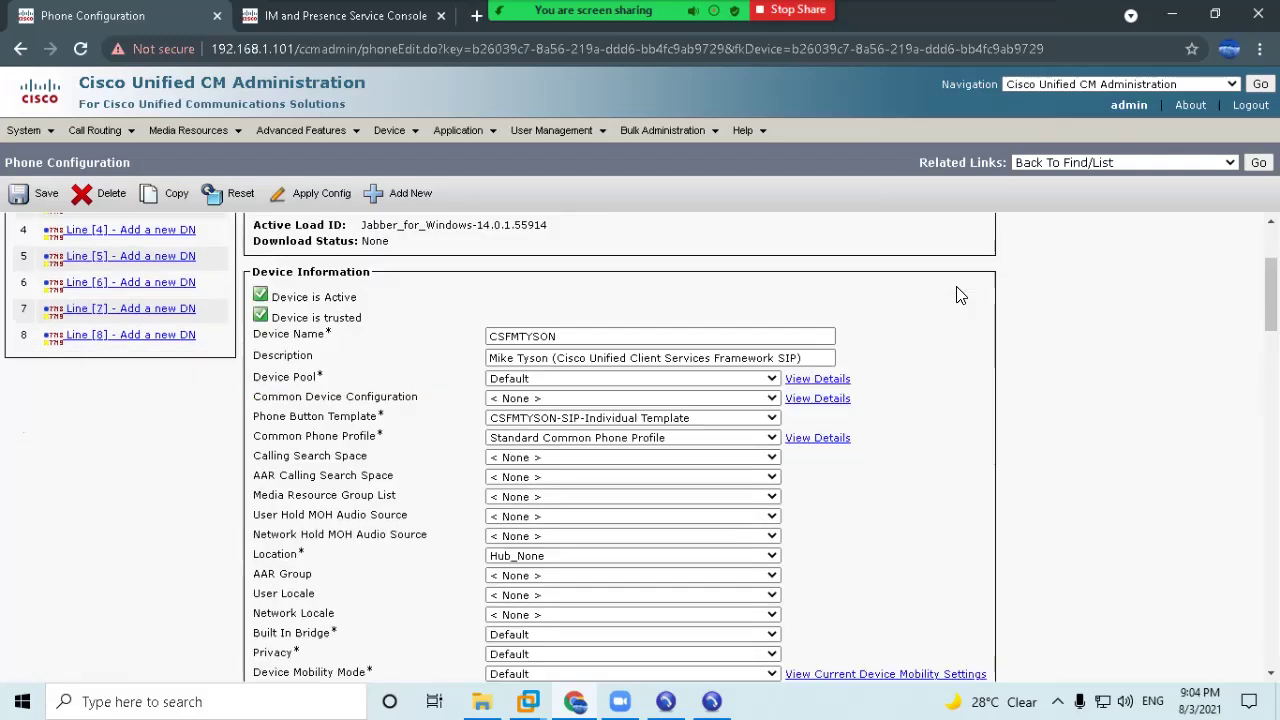
scroll(938, 332, "up", 3)
scroll(535, 534, "down", 4)
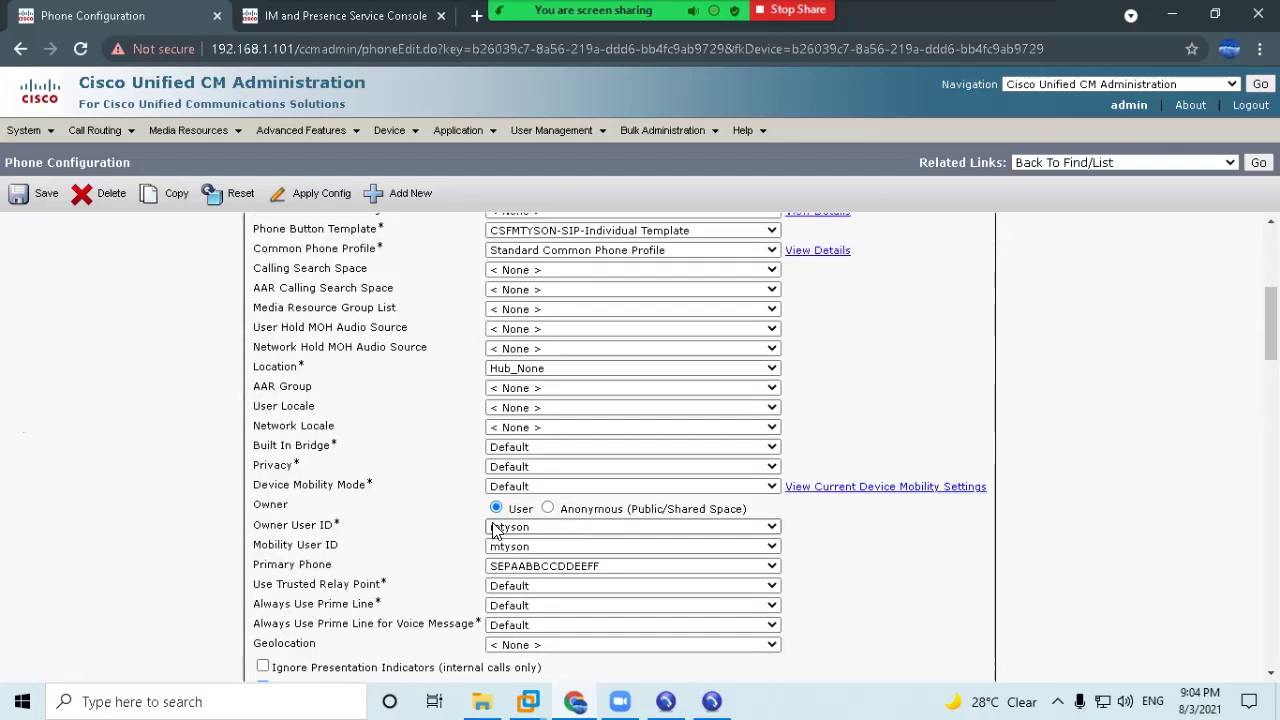
scroll(335, 555, "down", 1)
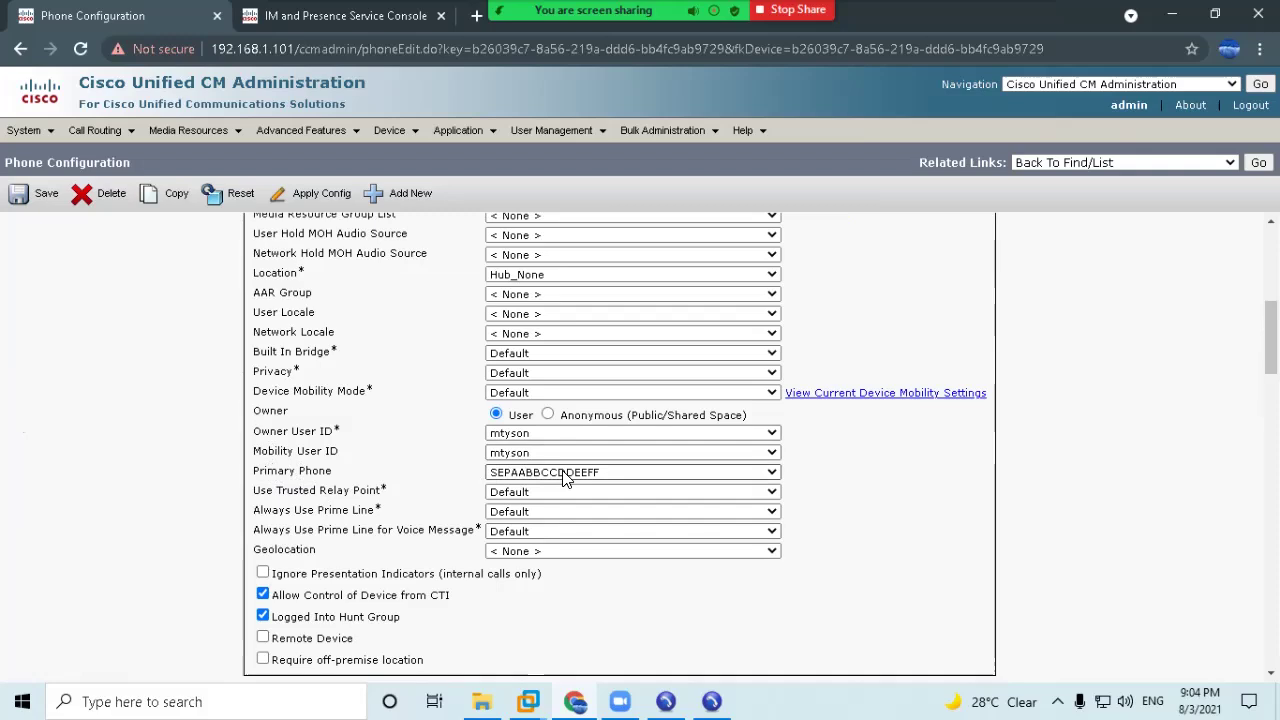
scroll(565, 478, "up", 5)
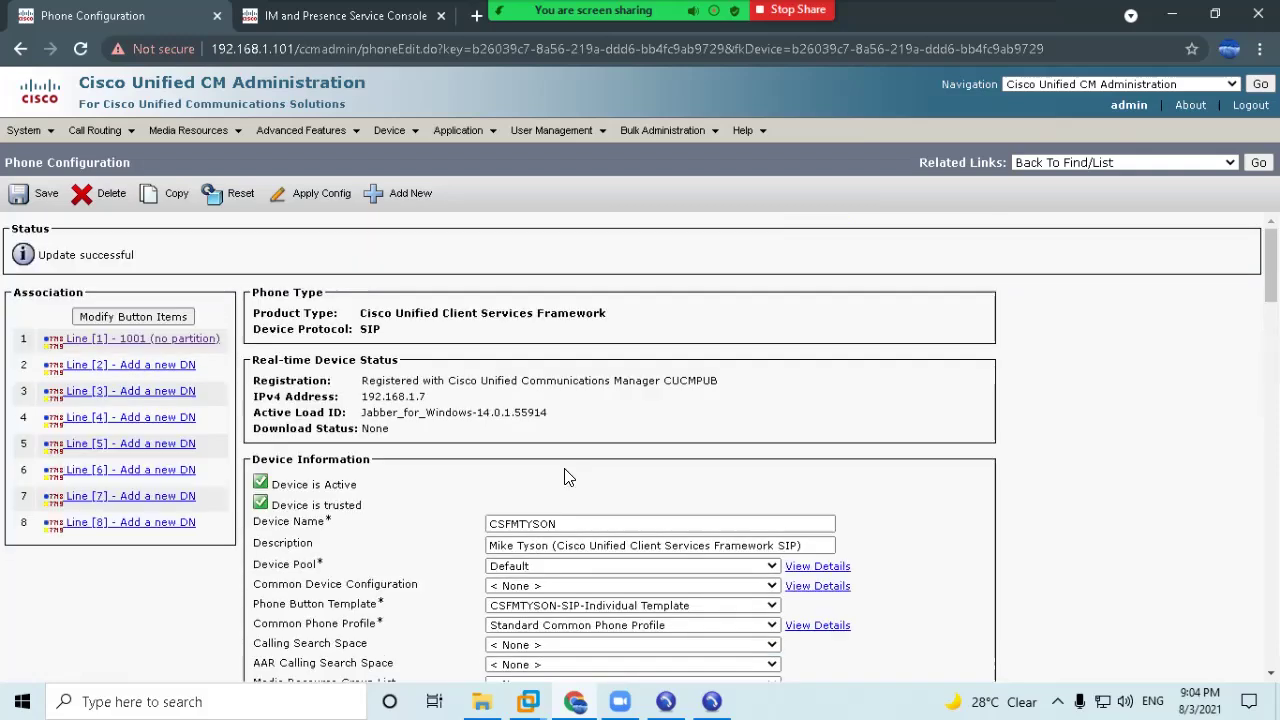
On User PC 1, review Jabber's call device options unchanged, then sign out of Jabber.
mouse_move(528, 701)
left_click(506, 606)
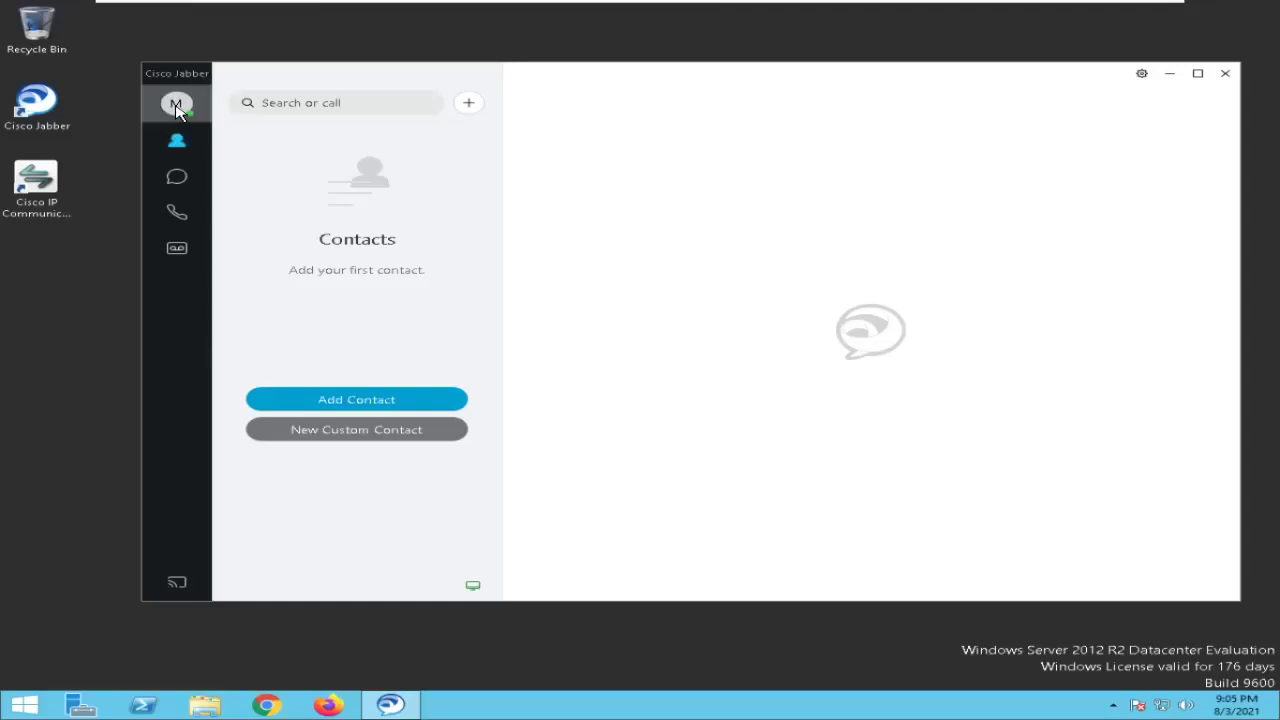
left_click(468, 585)
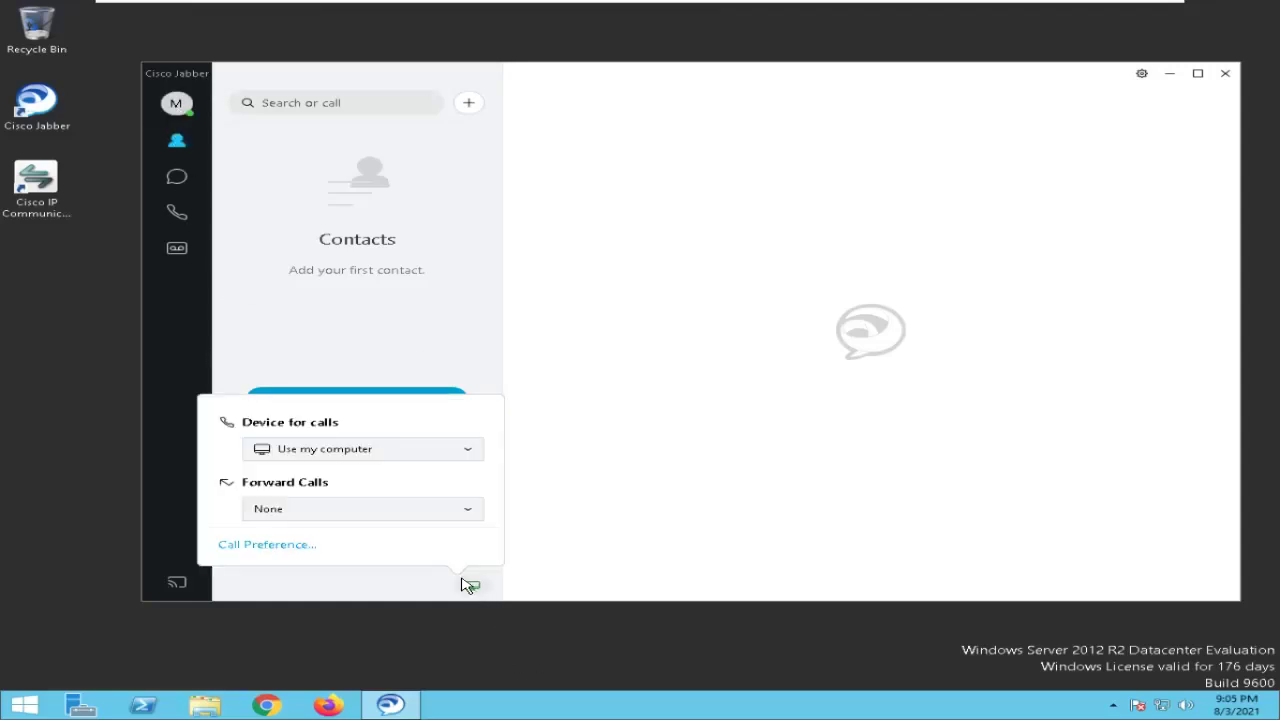
left_click(315, 450)
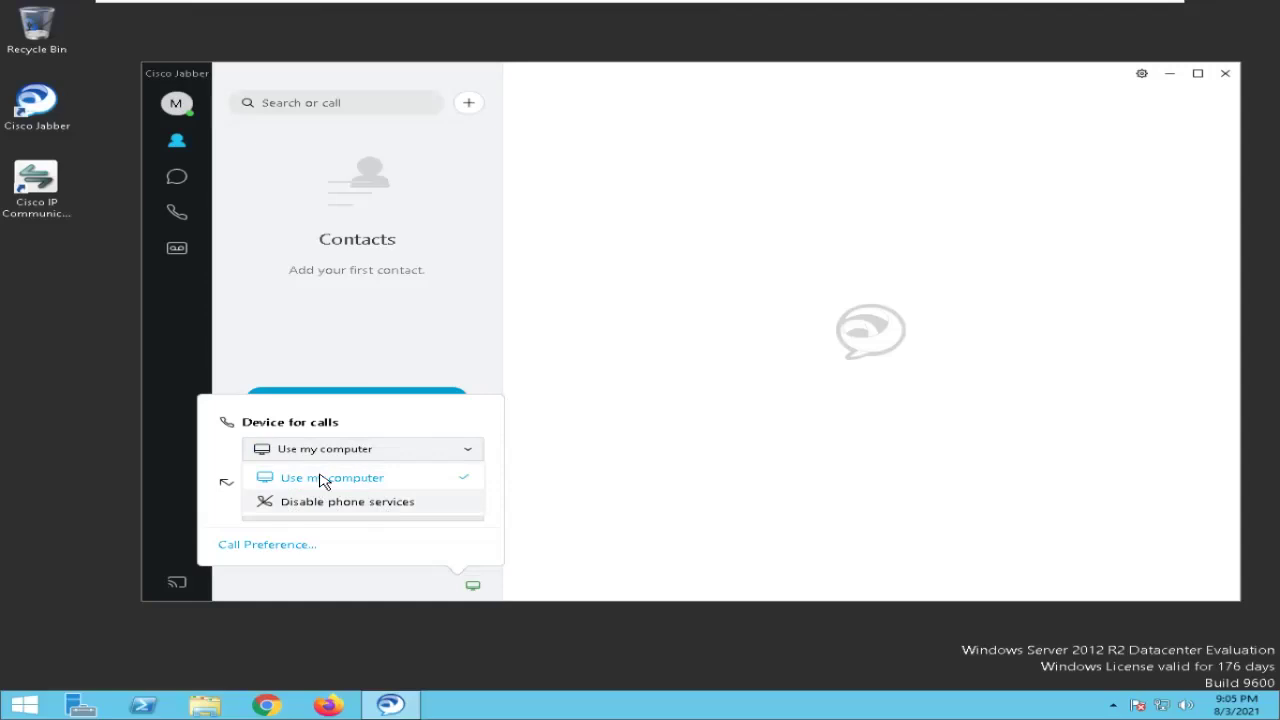
left_click(690, 419)
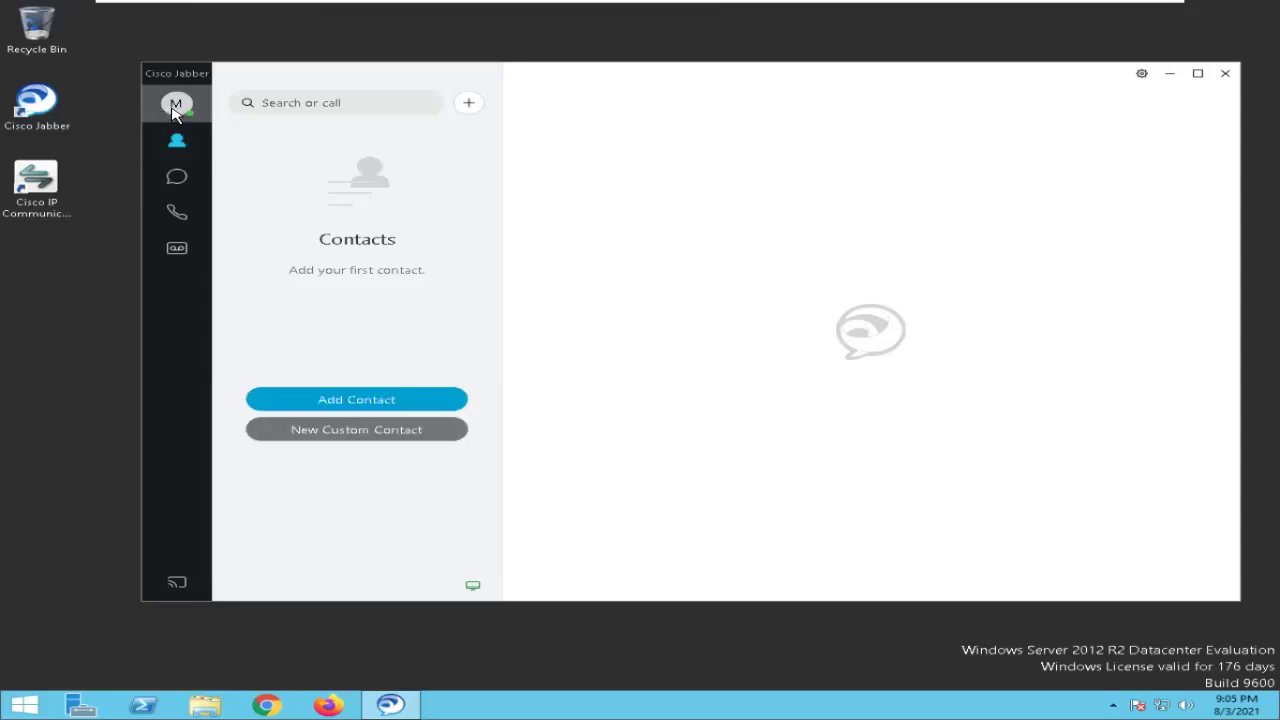
left_click(175, 108)
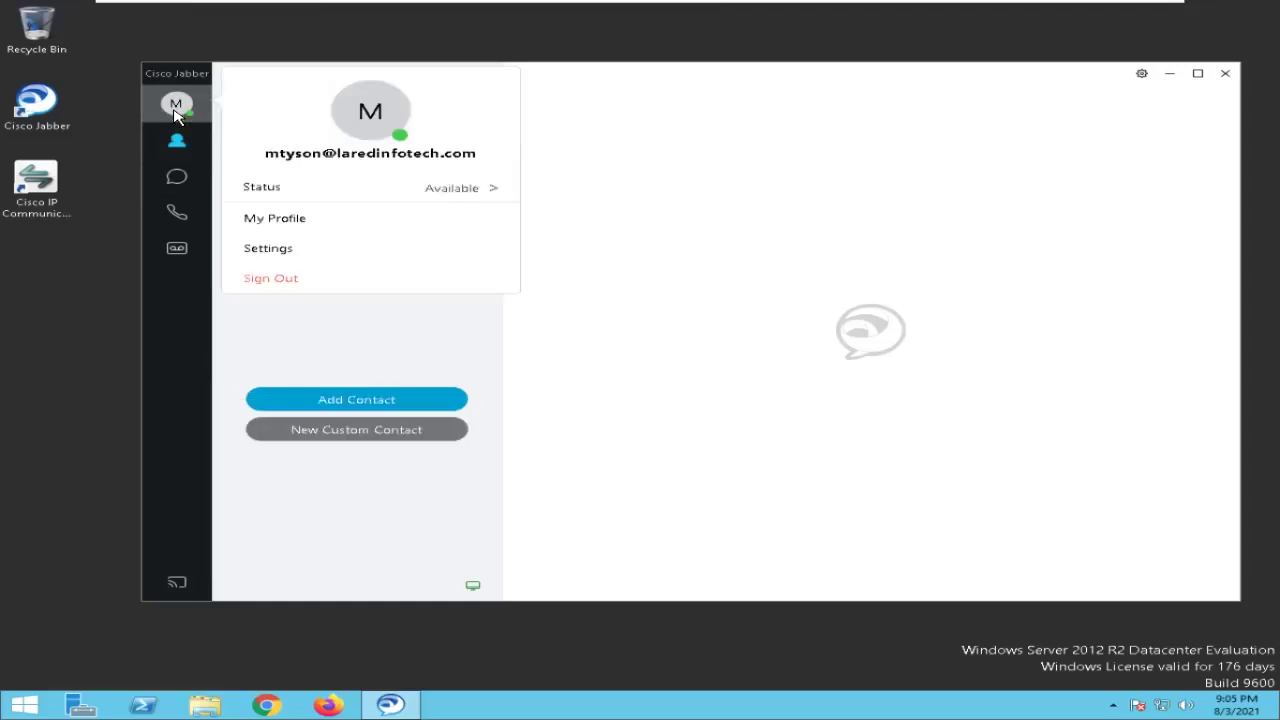
left_click(276, 281)
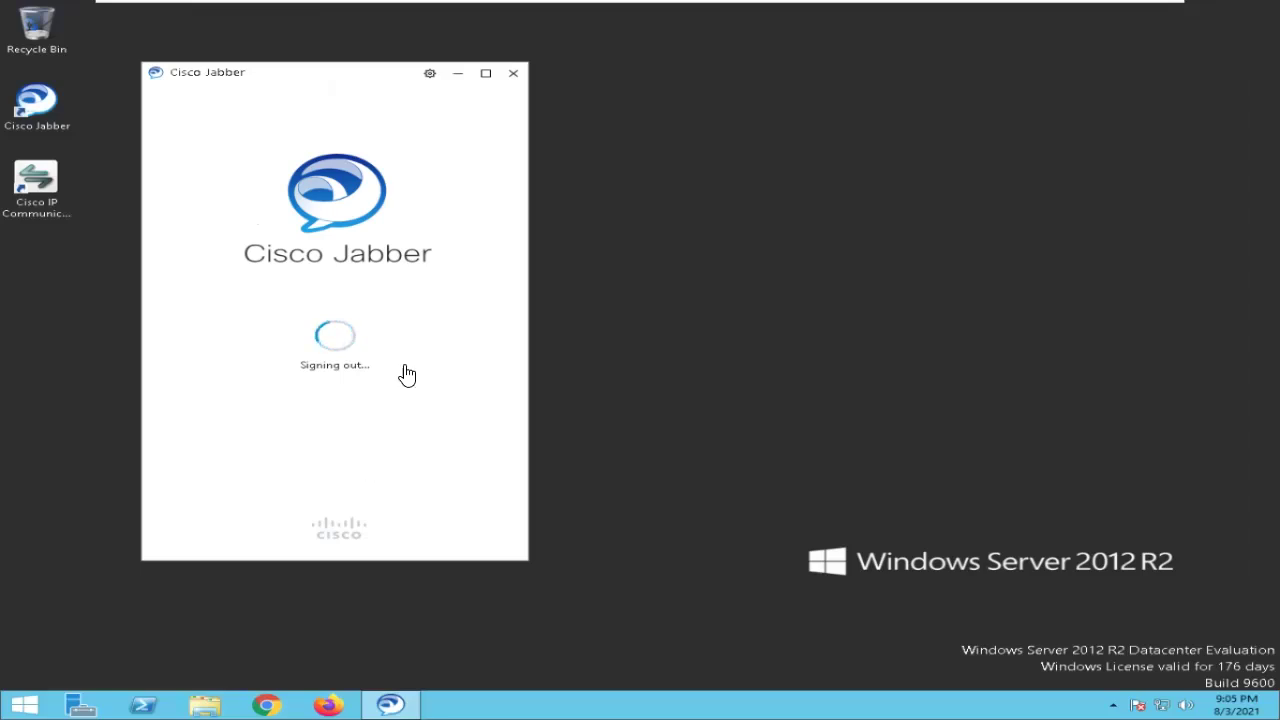
Bring the 1001 softphone forward and position it to the right of the Jabber window.
key("alt+Tab")
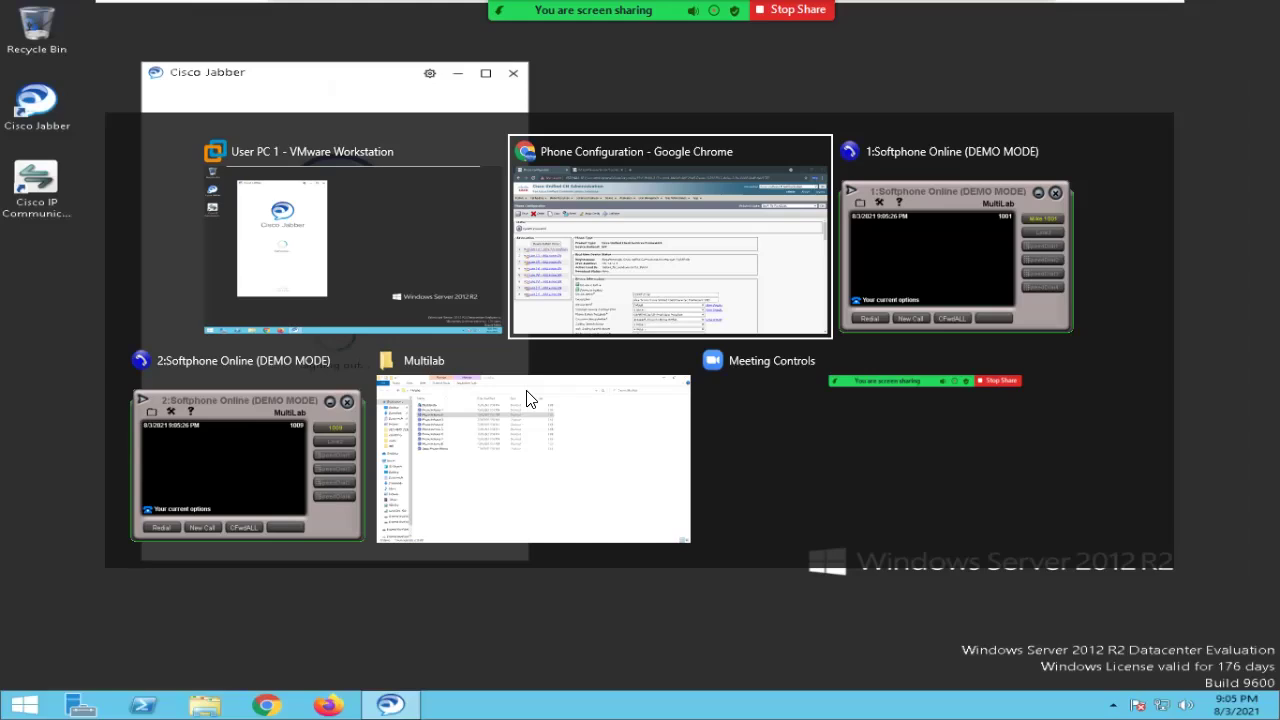
key("alt+Tab")
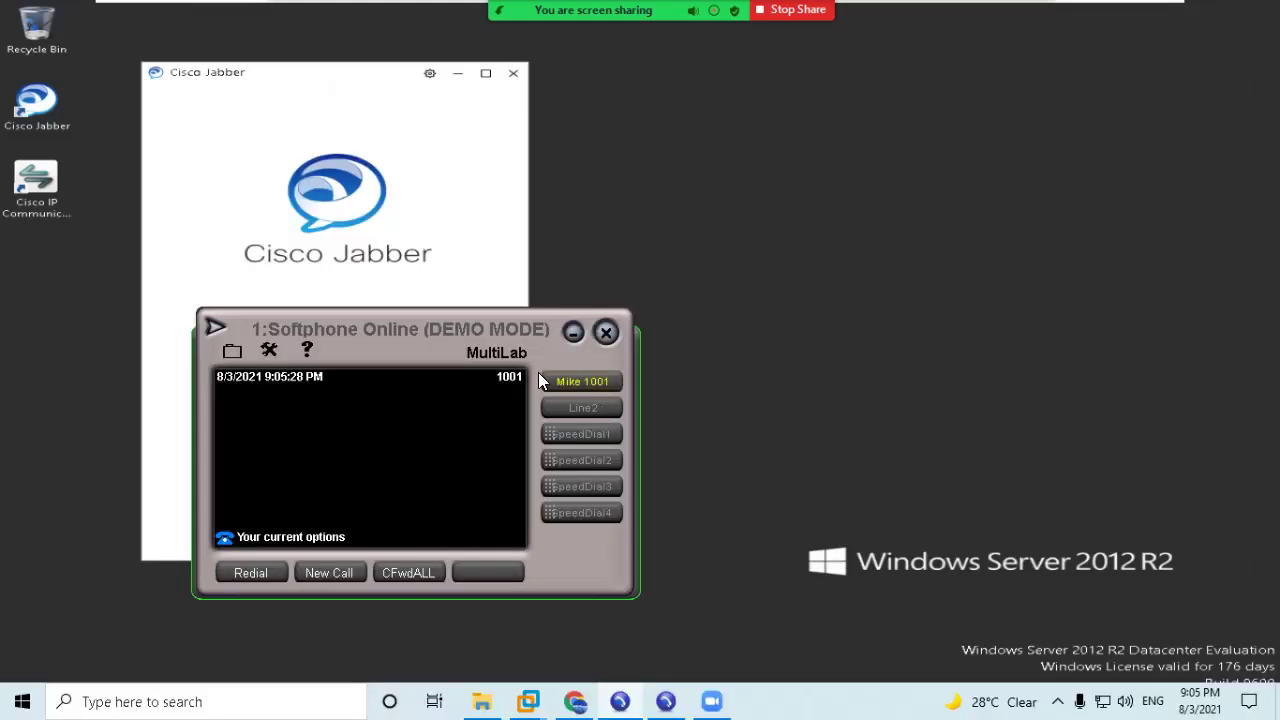
left_click_drag(454, 340, 797, 376)
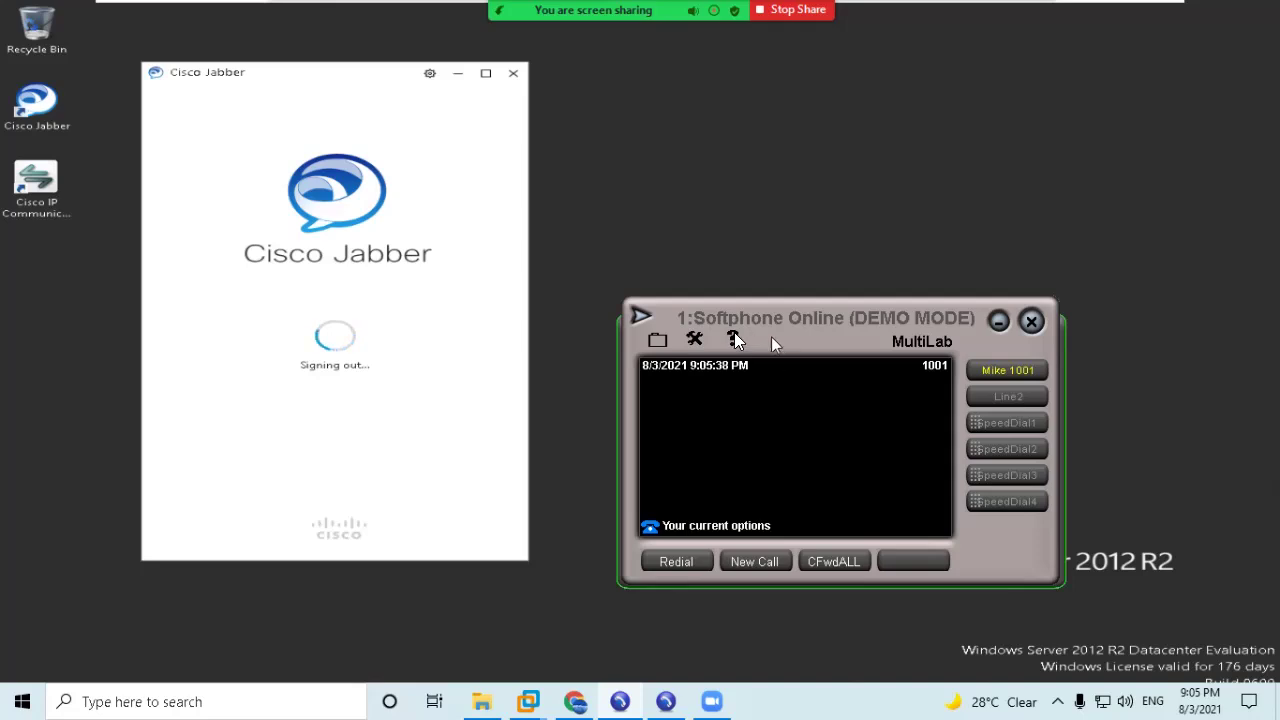
left_click_drag(771, 337, 713, 328)
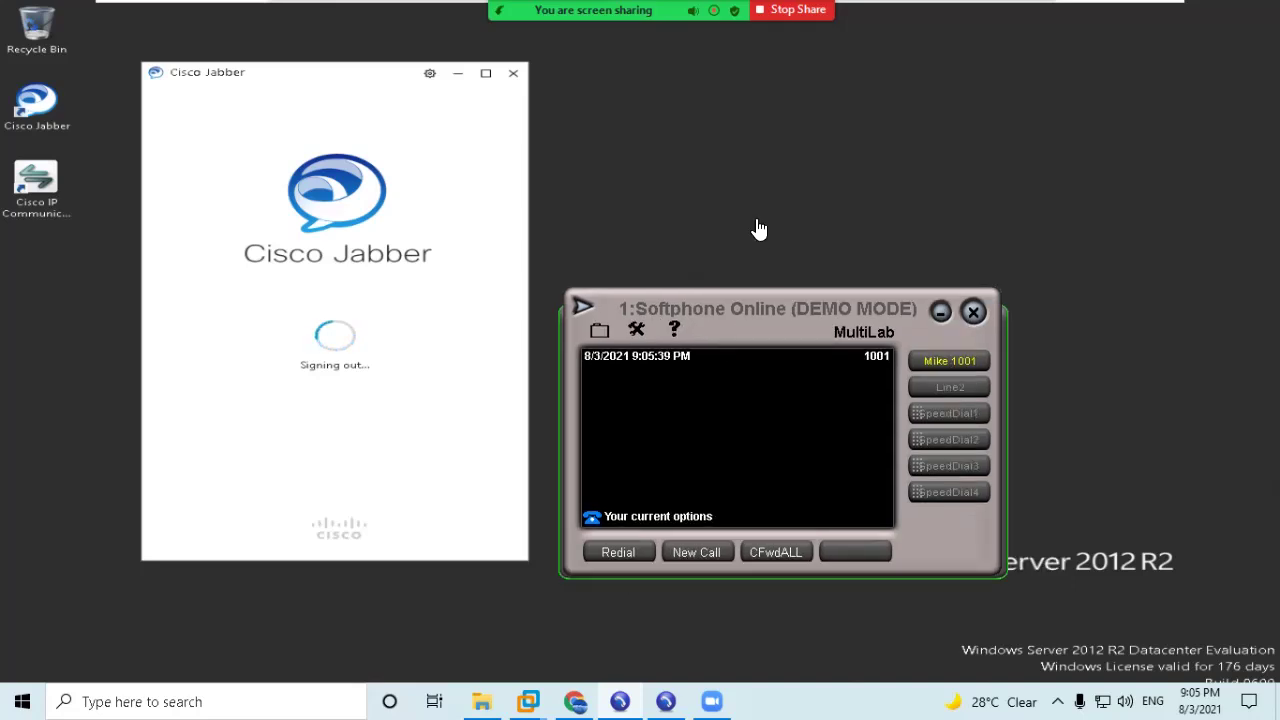
left_click(1027, 28)
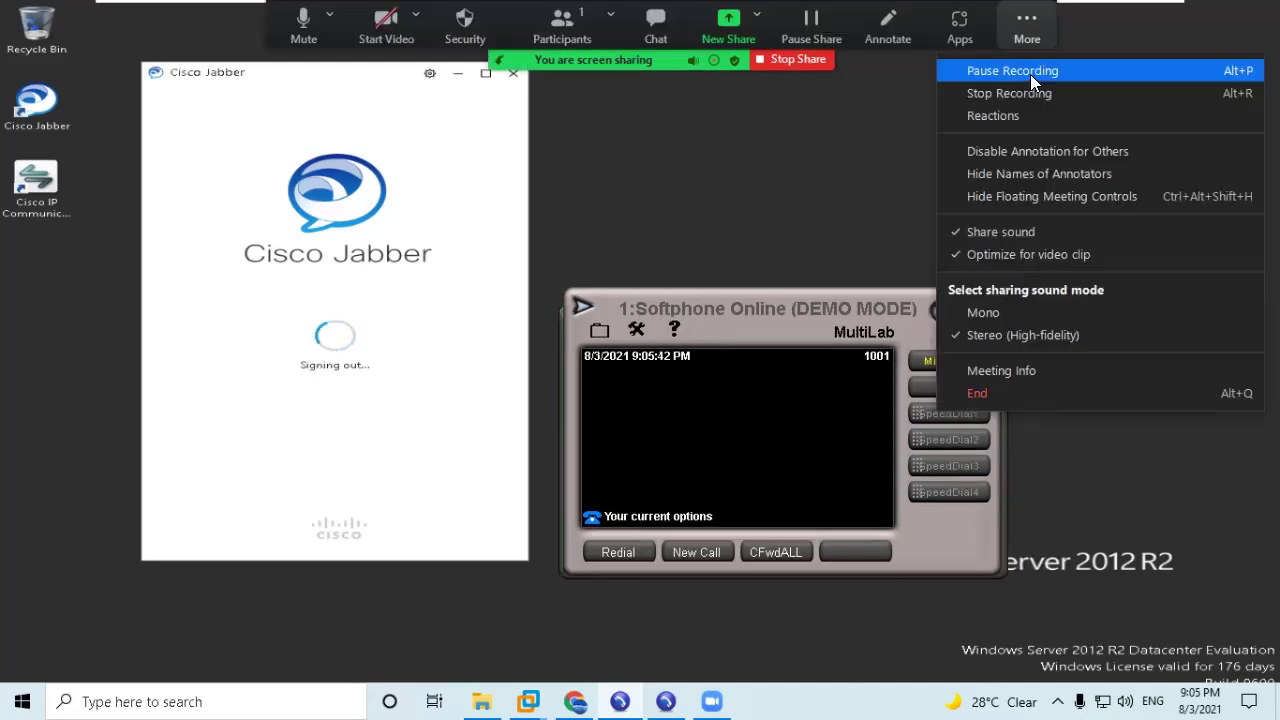
left_click(1030, 72)
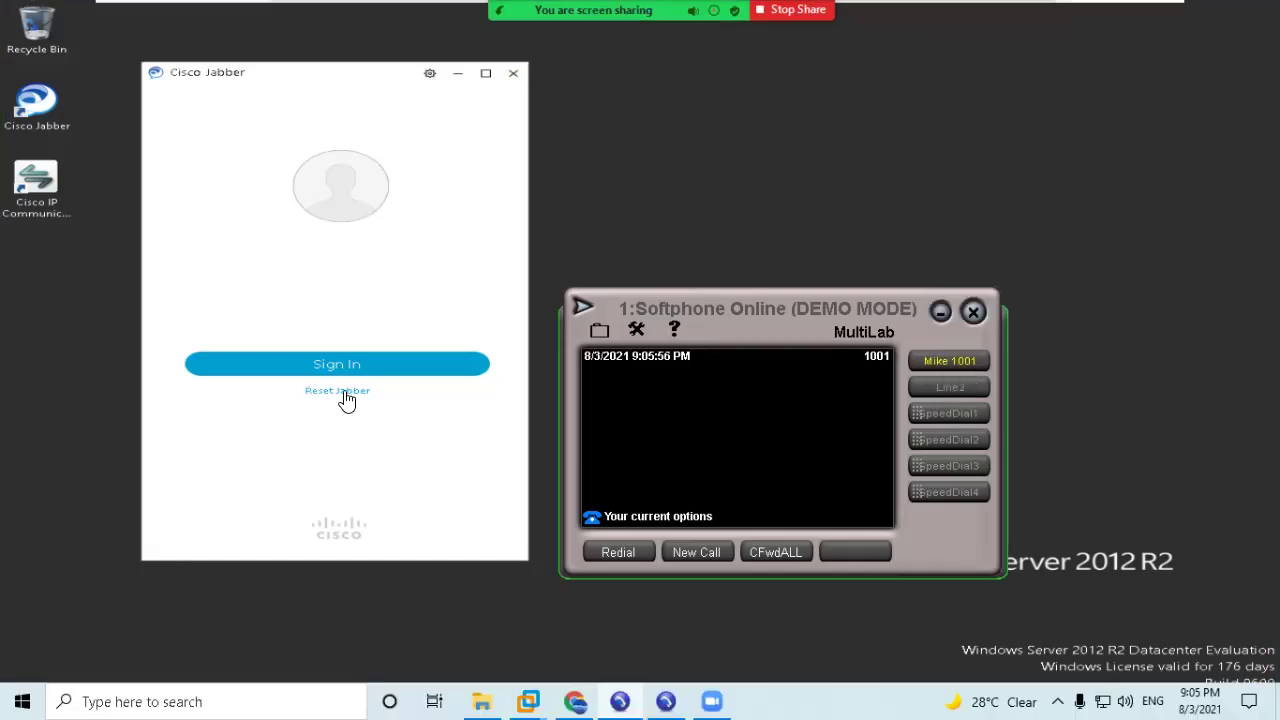
Reset Jabber and set Cisco IM & Presence with login server 192.168.1.110 in advanced settings.
left_click(338, 392)
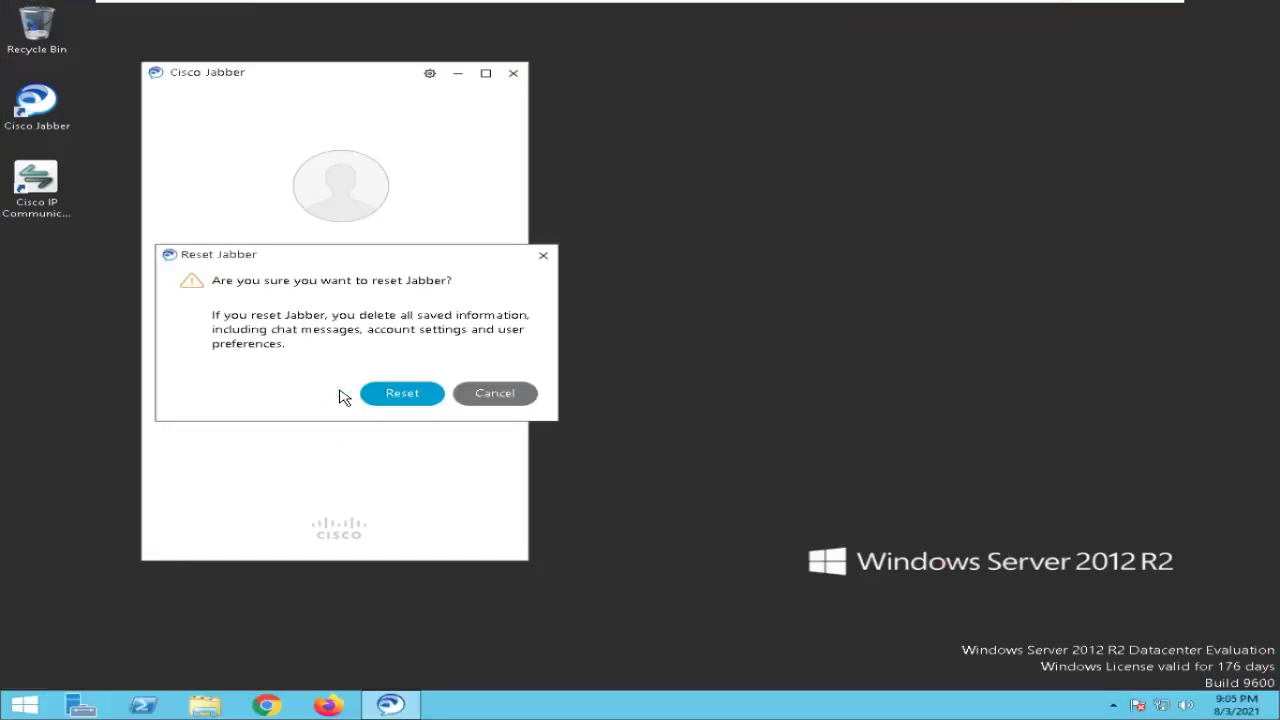
left_click(398, 393)
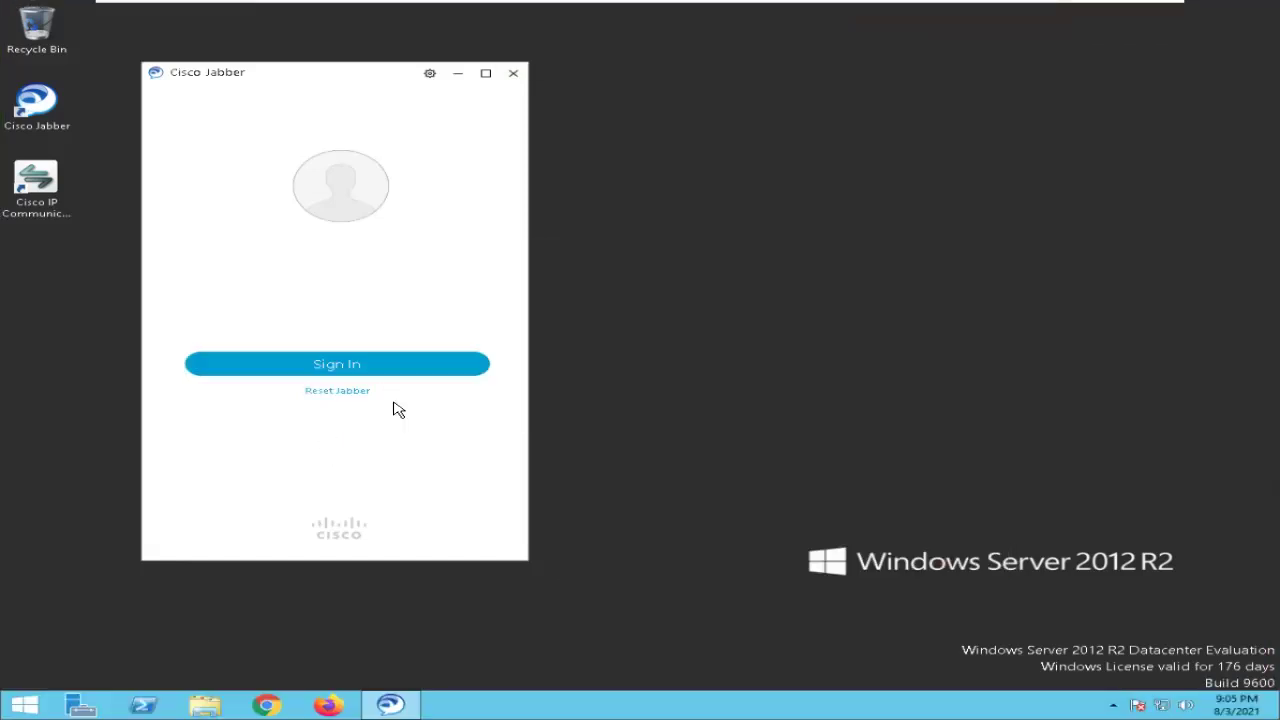
left_click(331, 375)
left_click(322, 403)
left_click(215, 250)
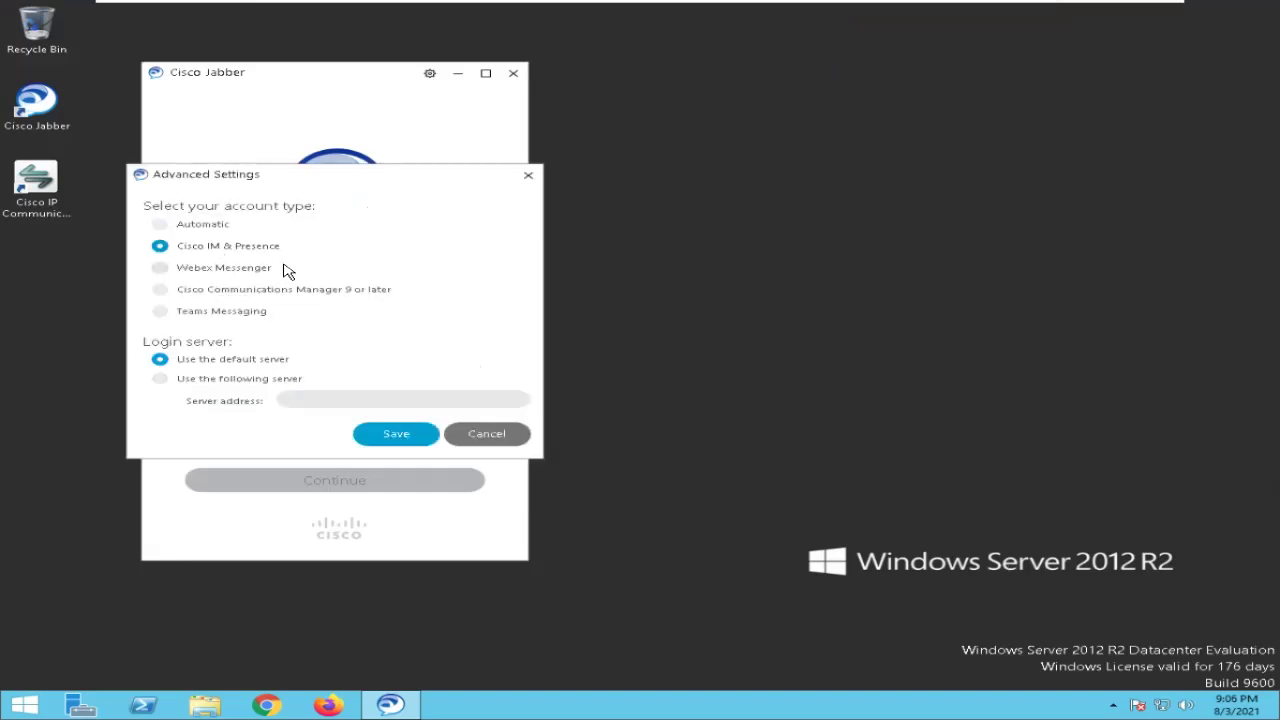
left_click(183, 381)
left_click(341, 398)
type("192.168")
type(".1.110")
left_click(390, 431)
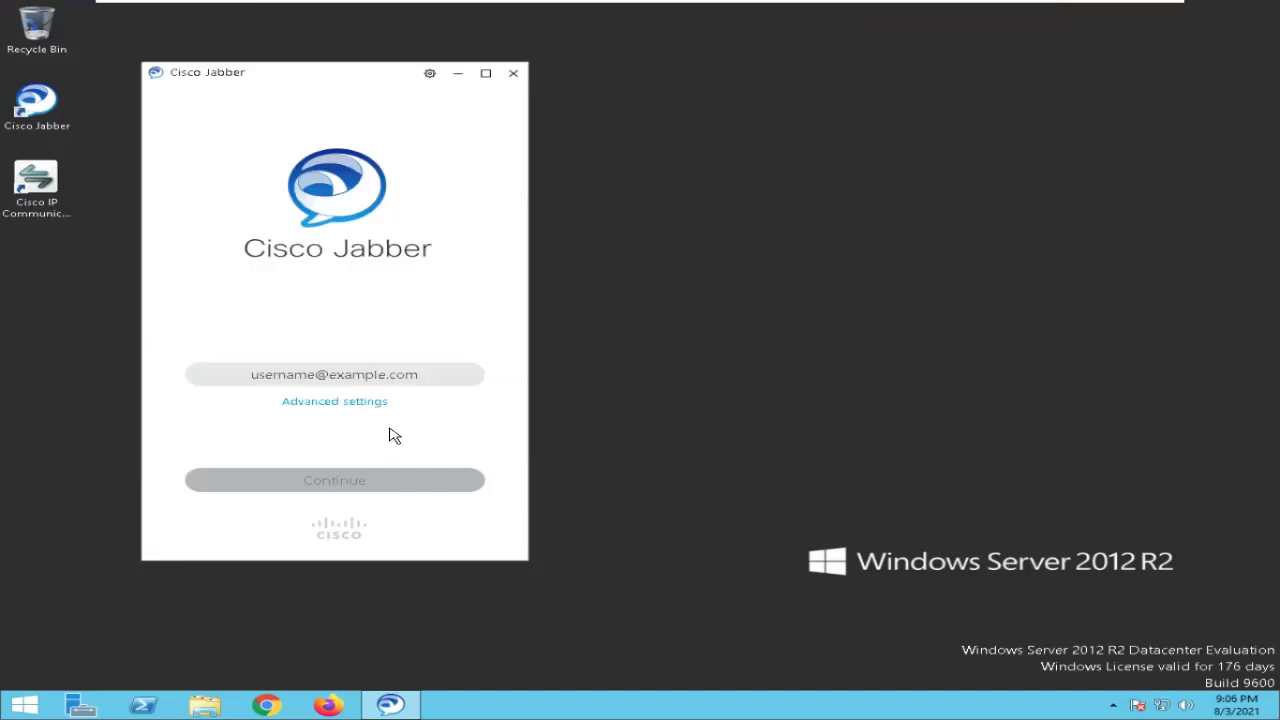
Recheck the advanced settings, then sign in with the user's email address and password.
left_click(361, 376)
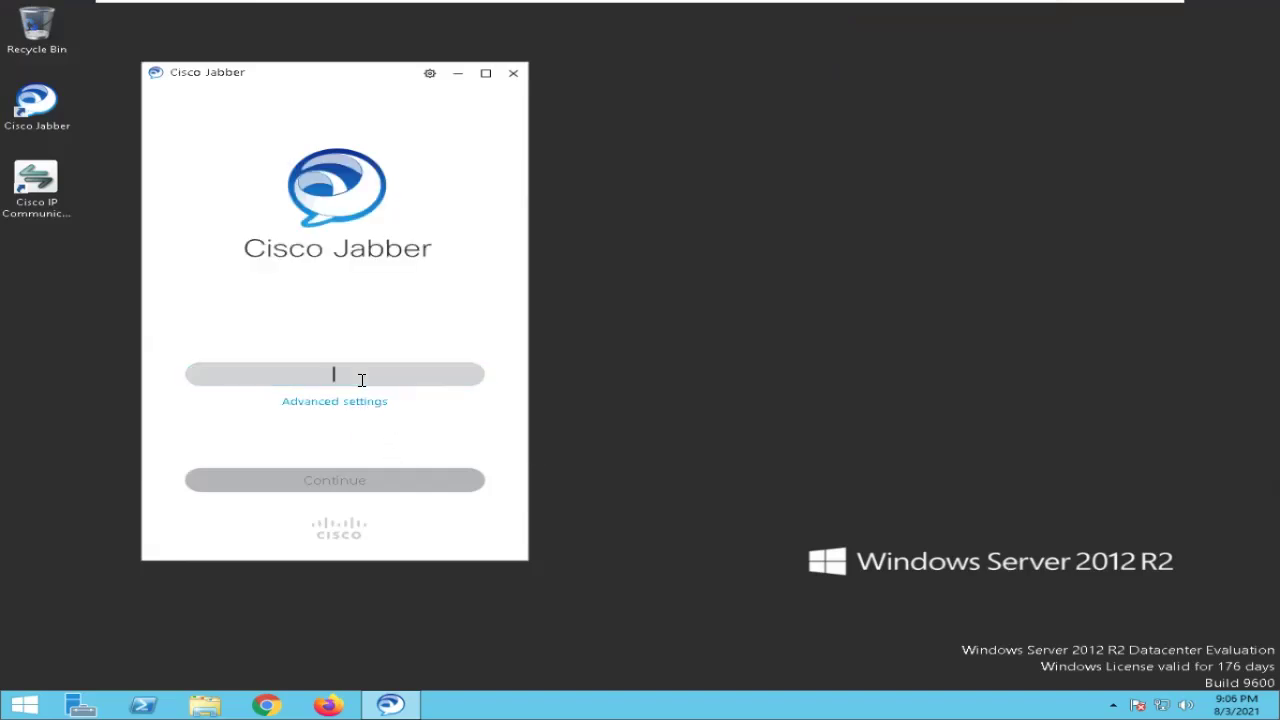
left_click(335, 401)
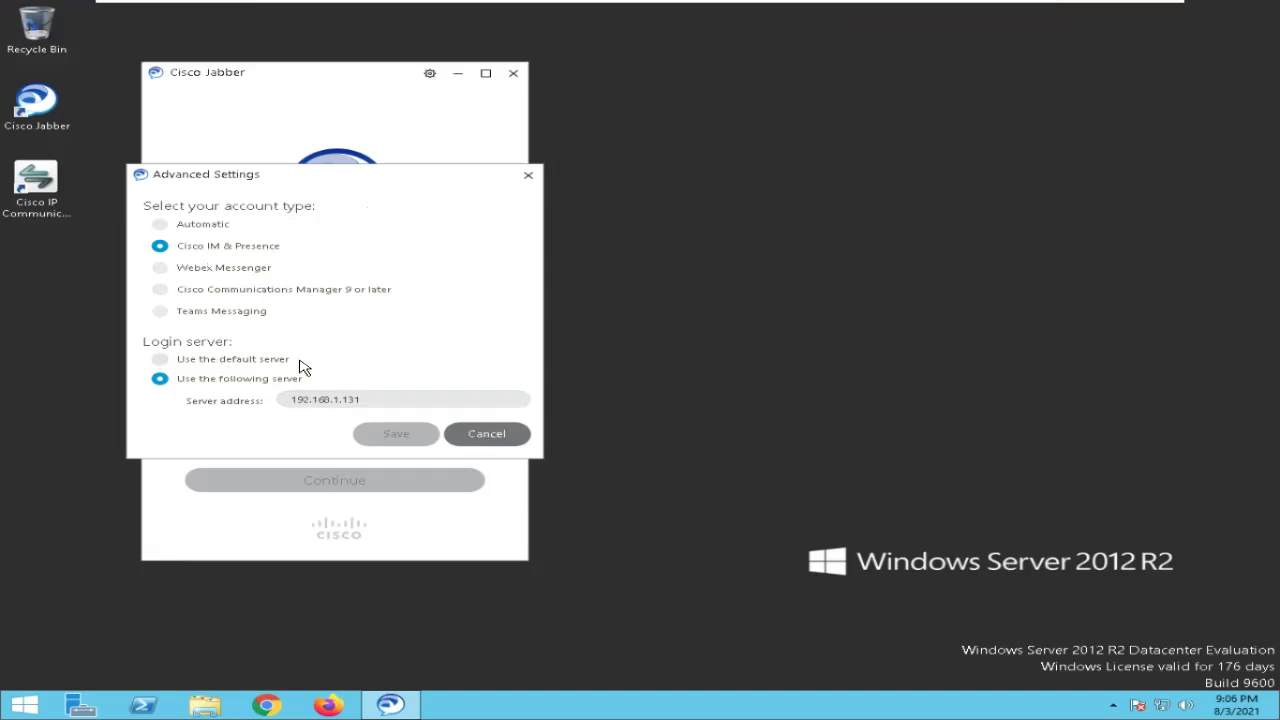
left_click(508, 437)
left_click(309, 381)
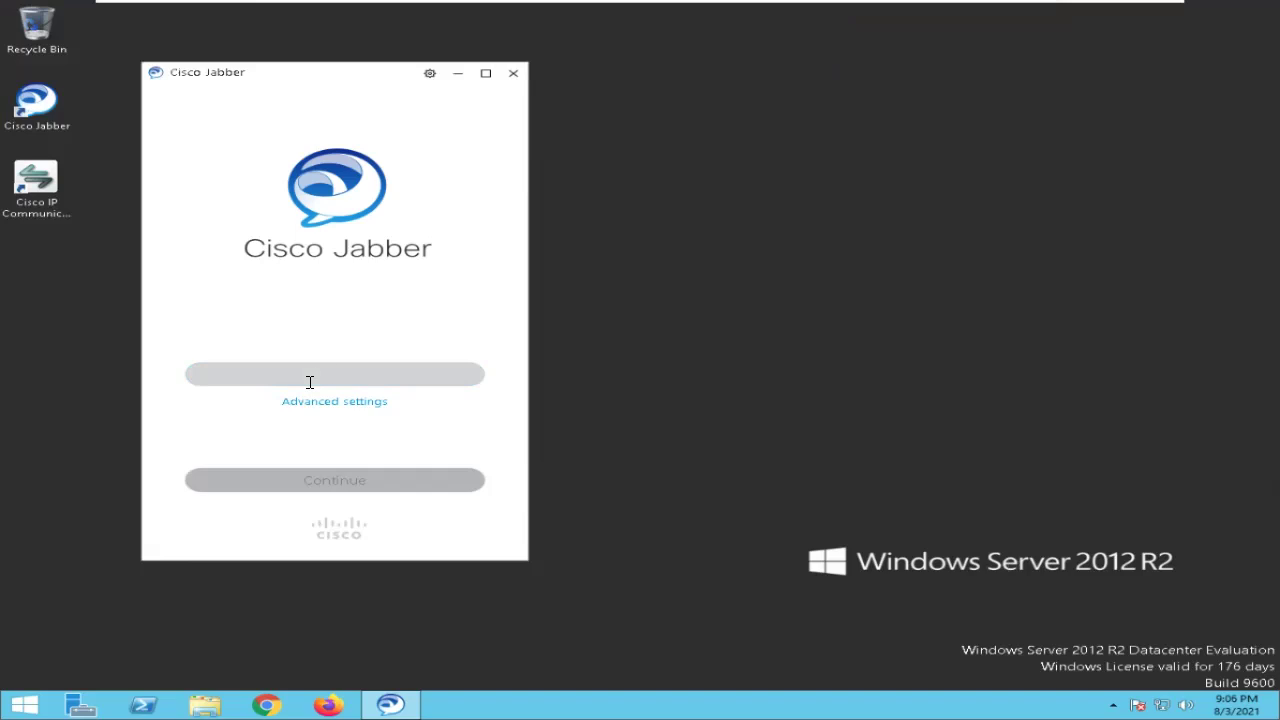
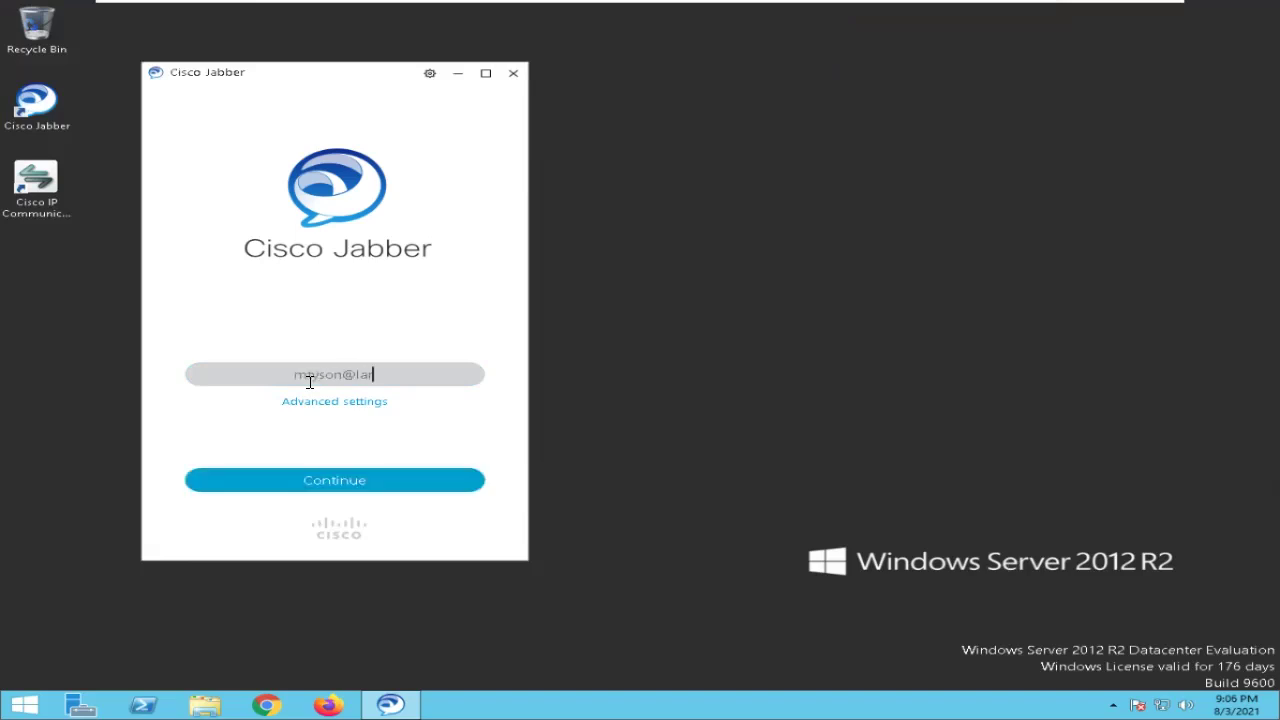
key("Return")
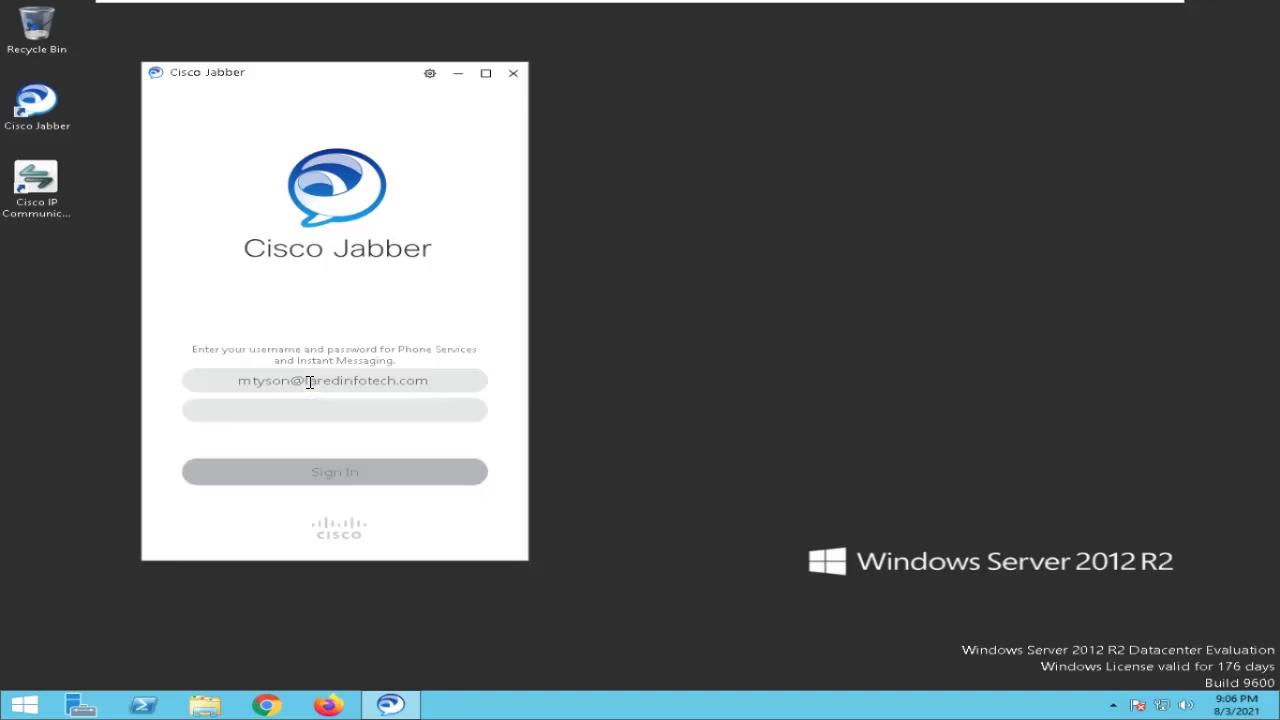
type("*****")
key("Return")
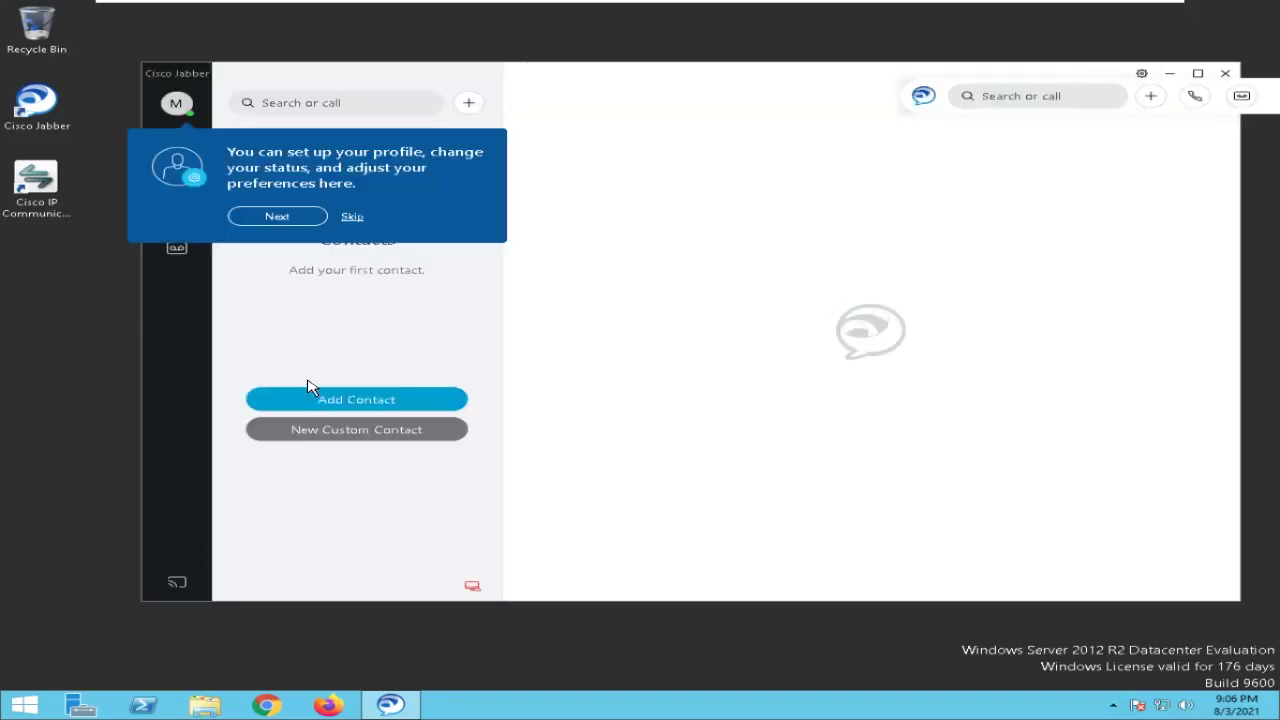
left_click(350, 218)
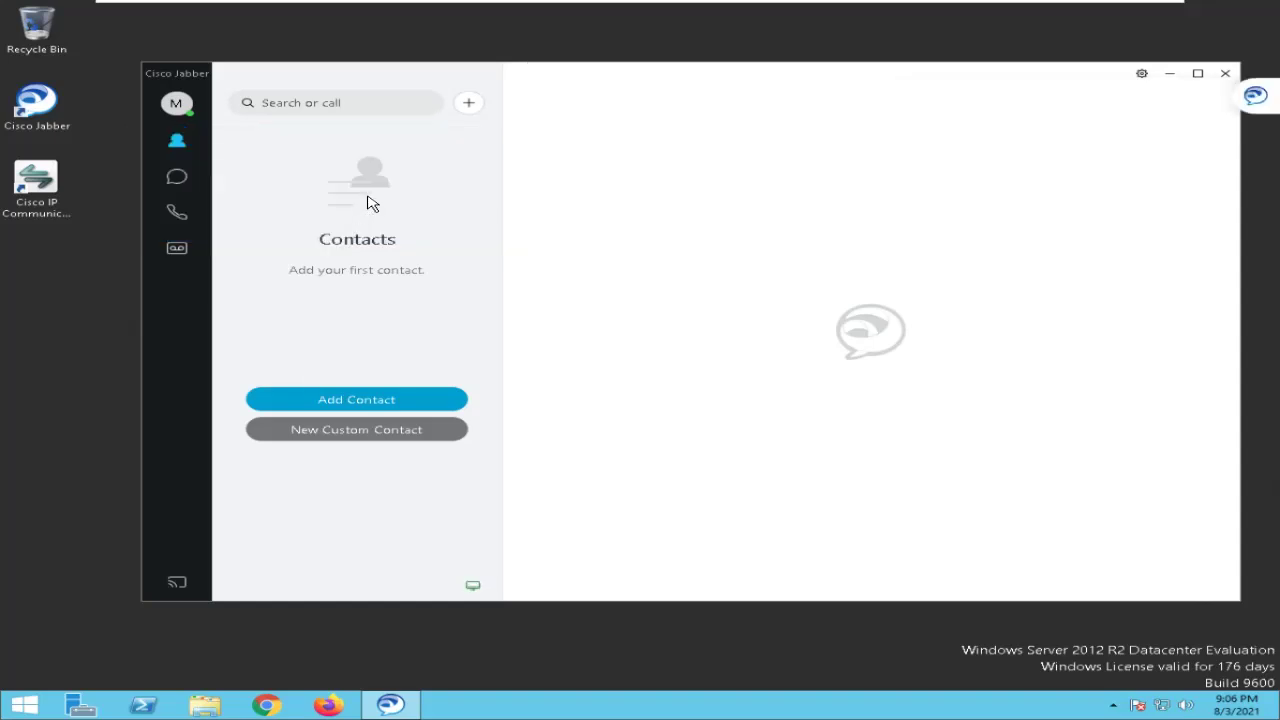
left_click(464, 592)
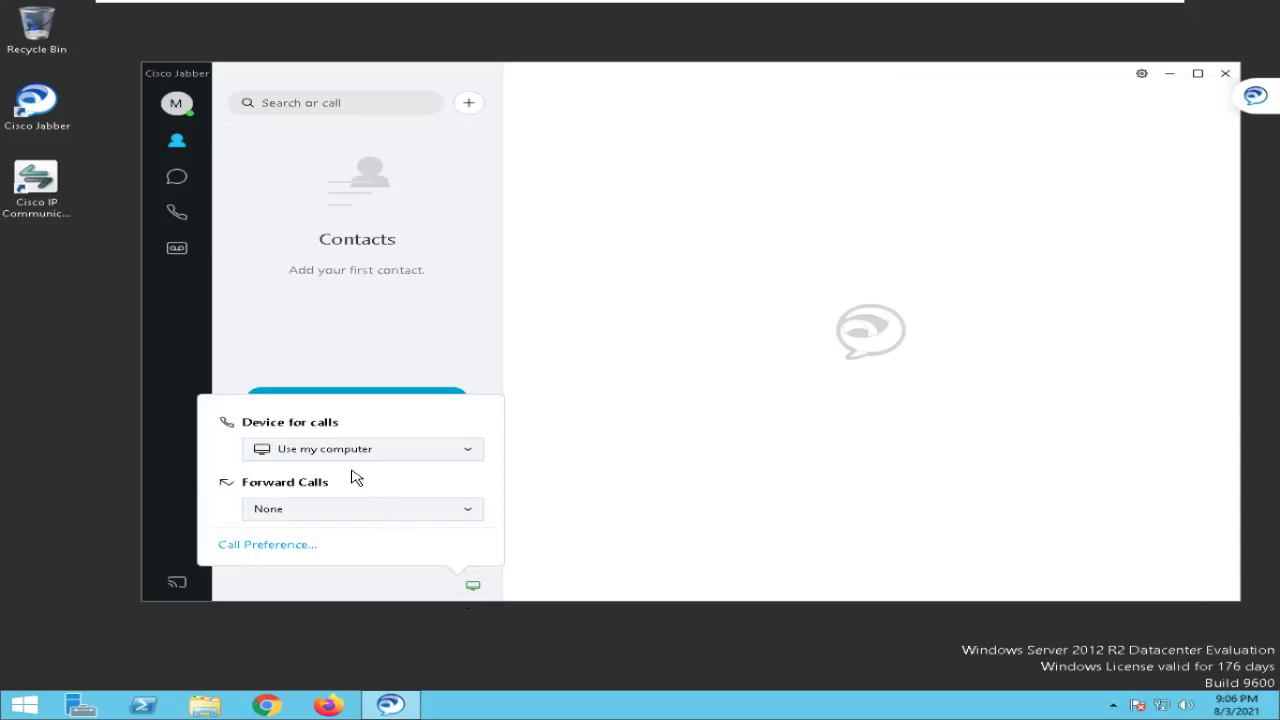
left_click(348, 456)
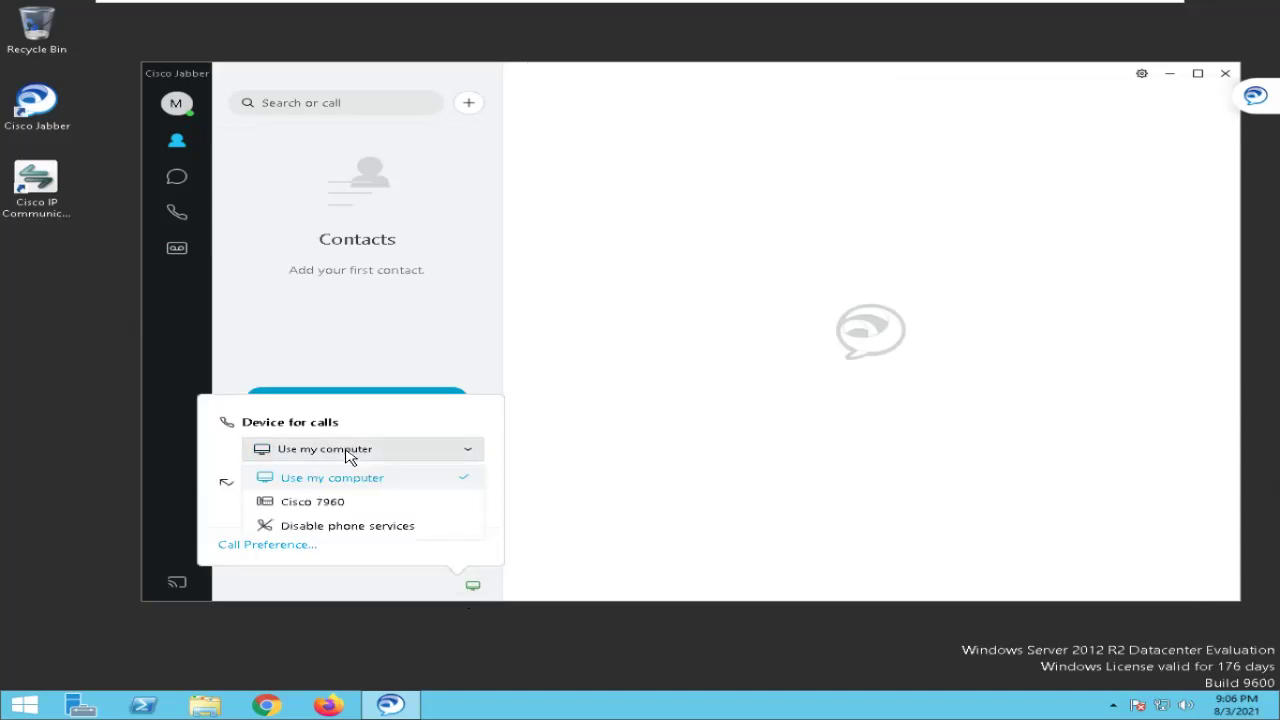
left_click(310, 505)
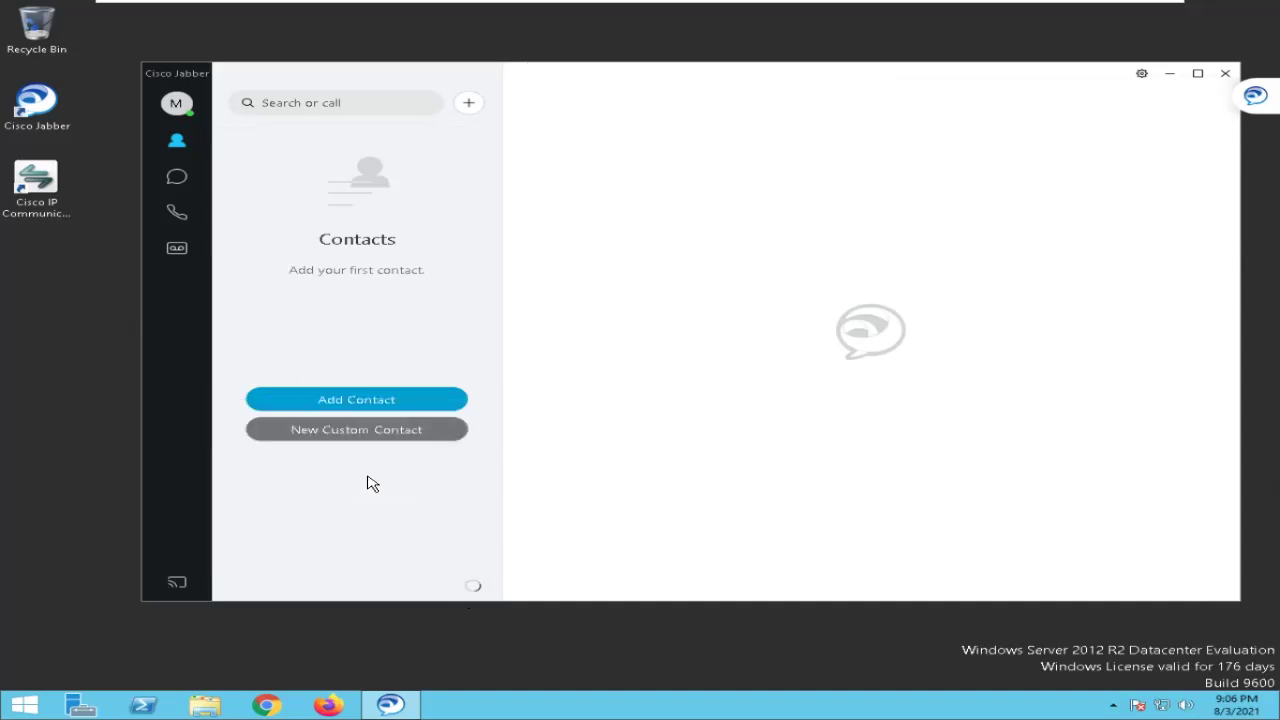
Review the call forwarding choices without changing them, then minimize Jabber.
left_click(472, 586)
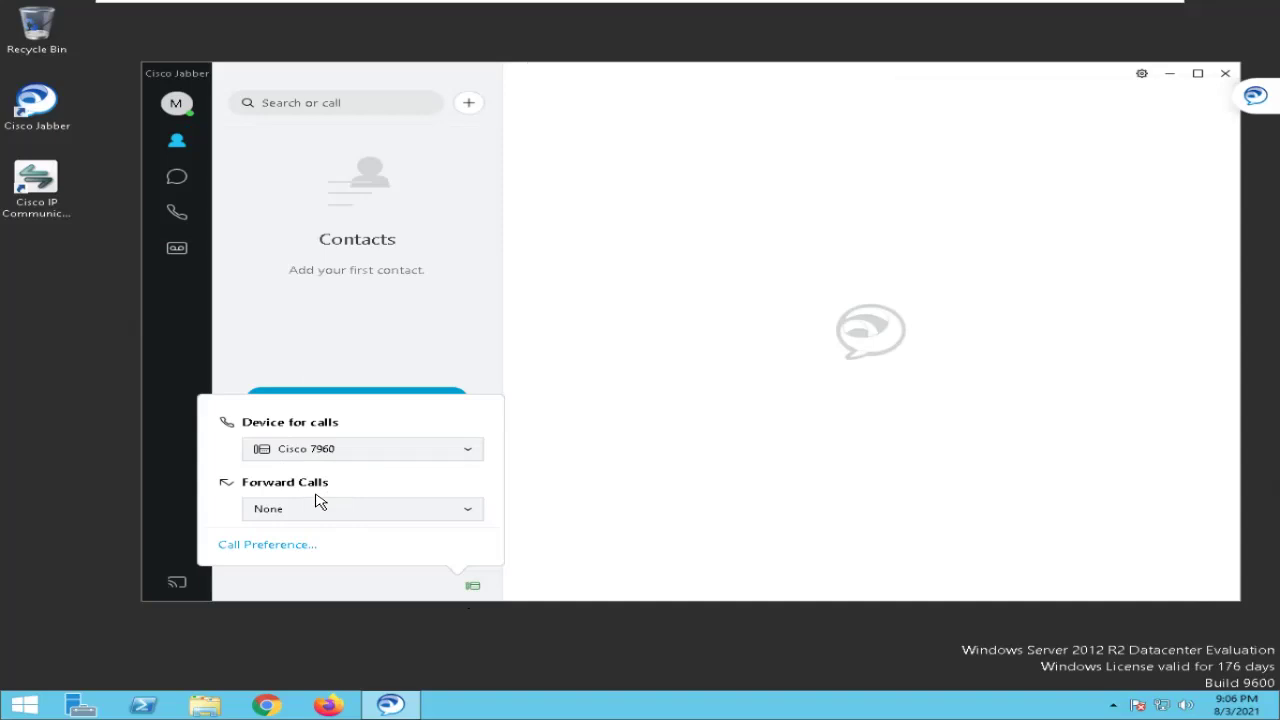
left_click(315, 509)
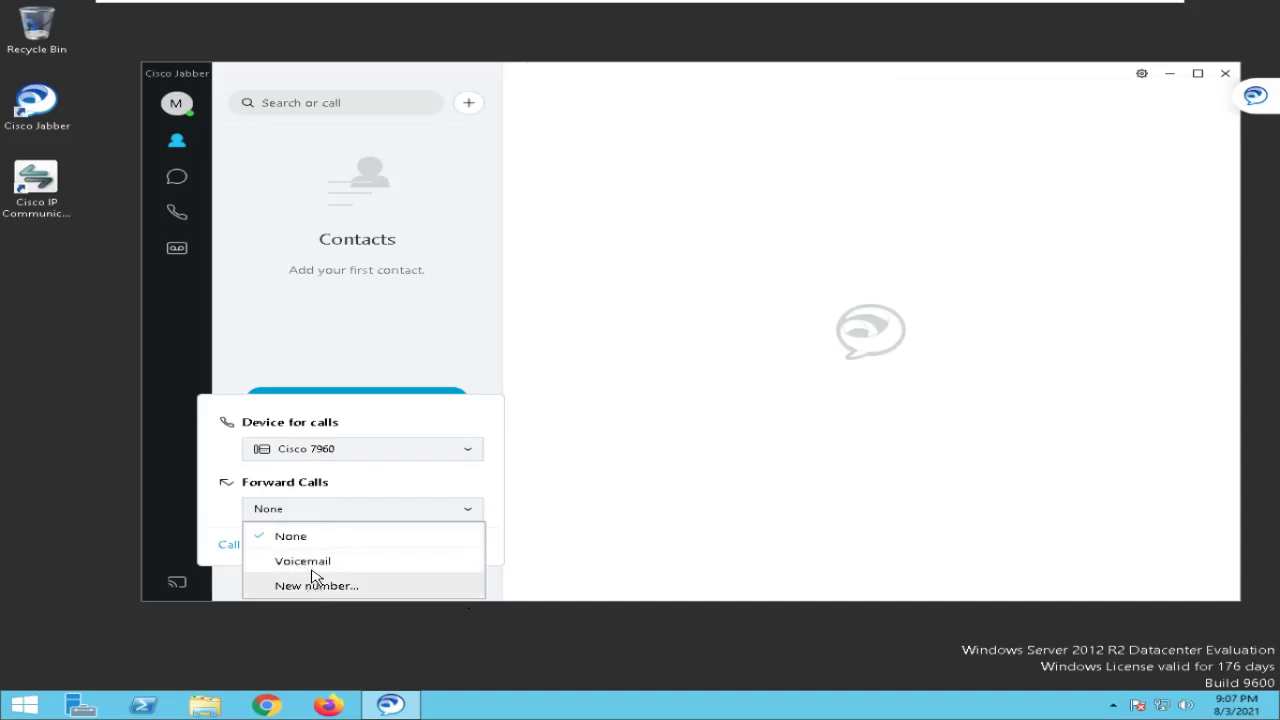
left_click(388, 358)
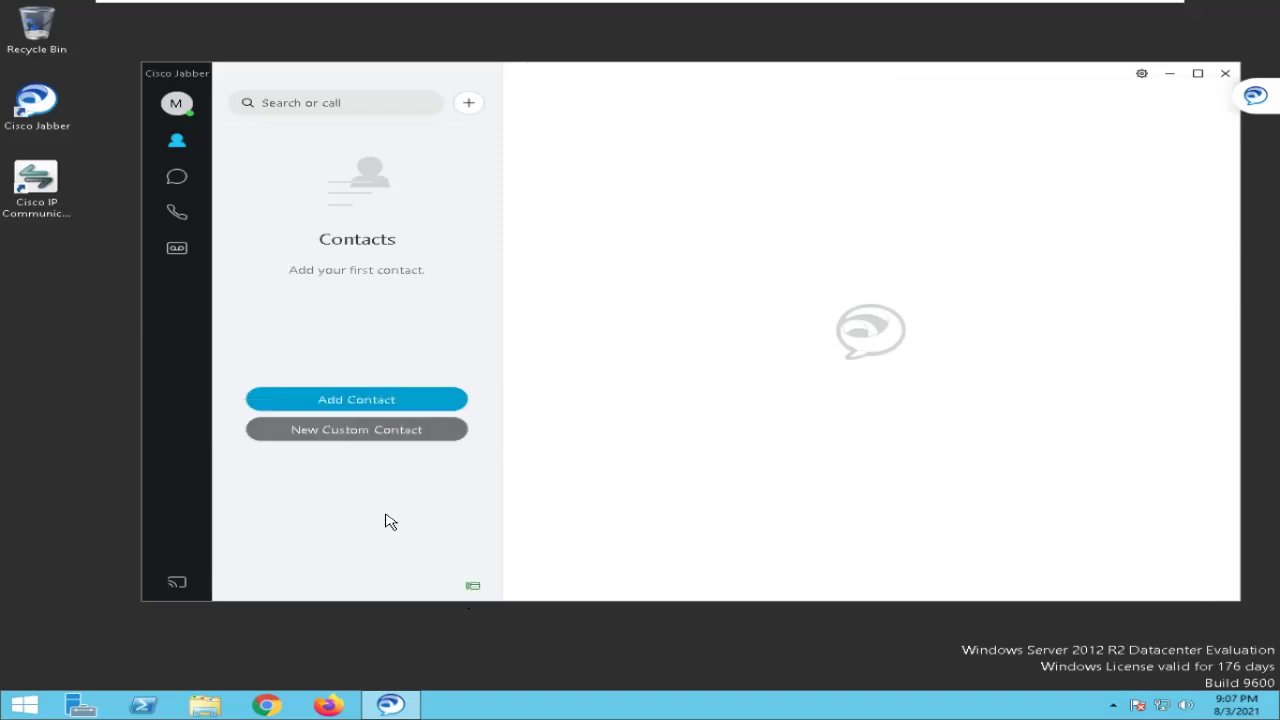
left_click(473, 586)
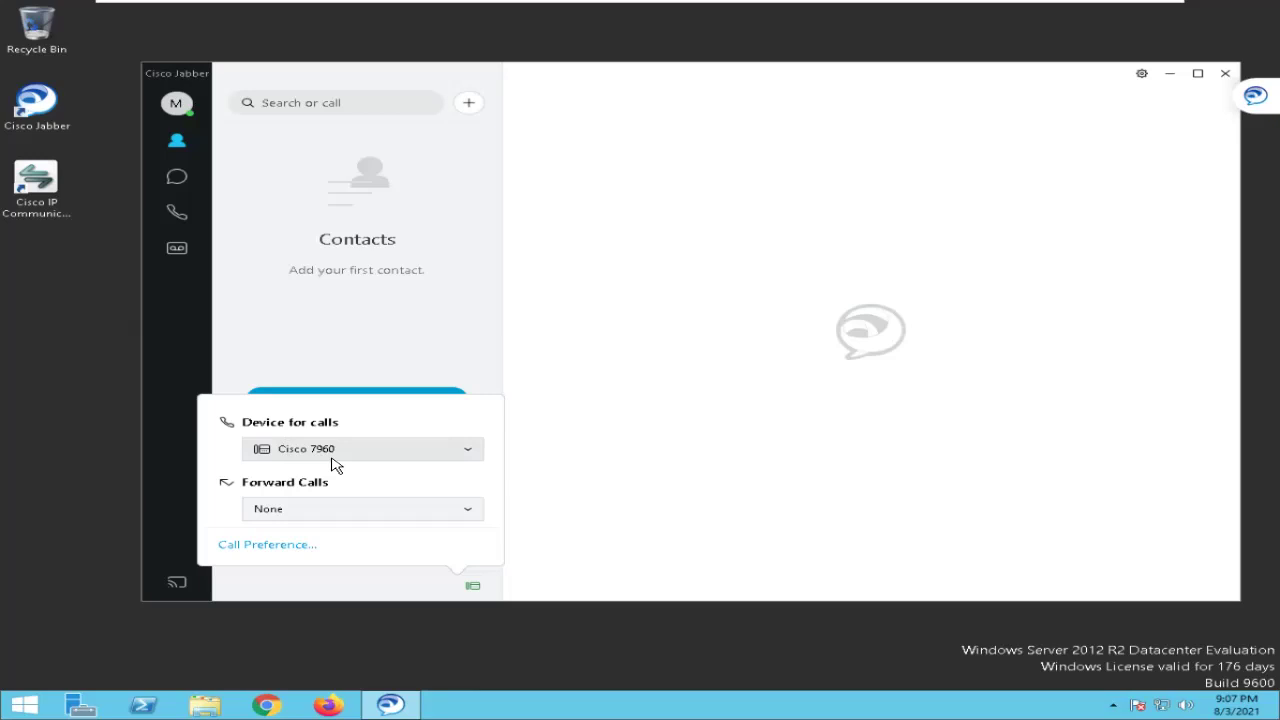
left_click(343, 369)
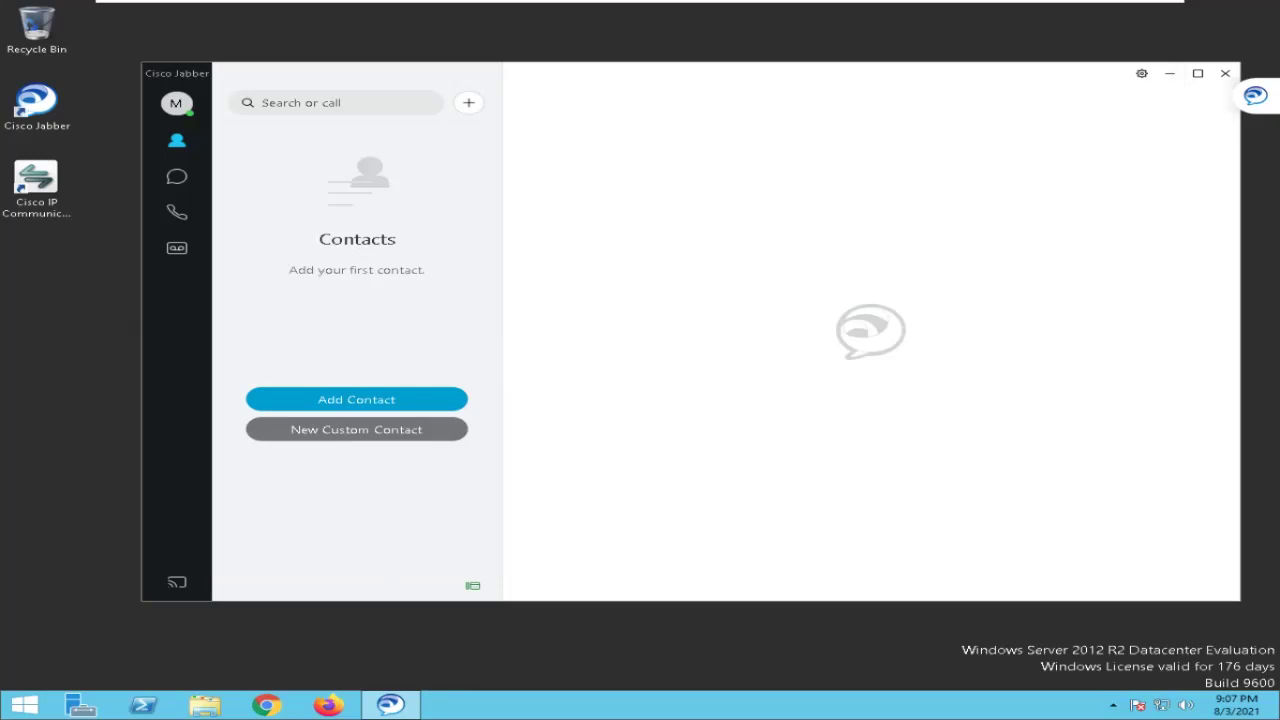
left_click(1166, 80)
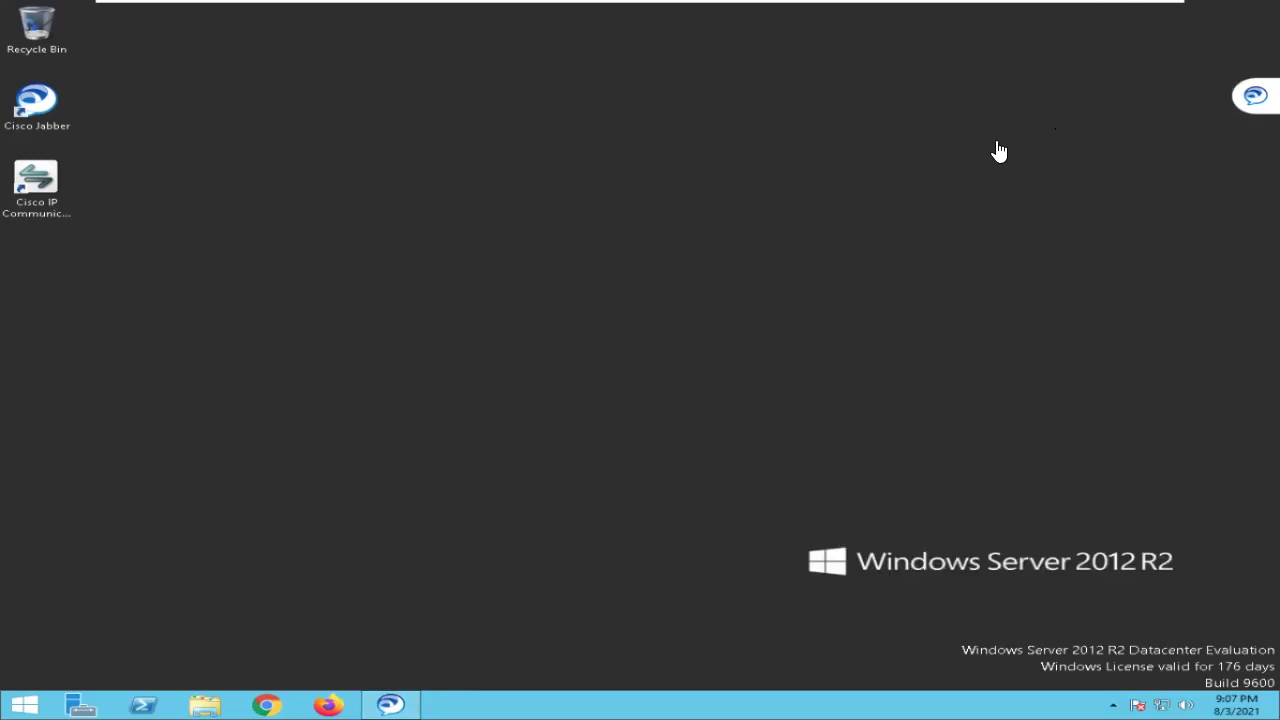
Move the 1001 softphone to the left and the 1009 softphone up and left.
key("alt+Tab")
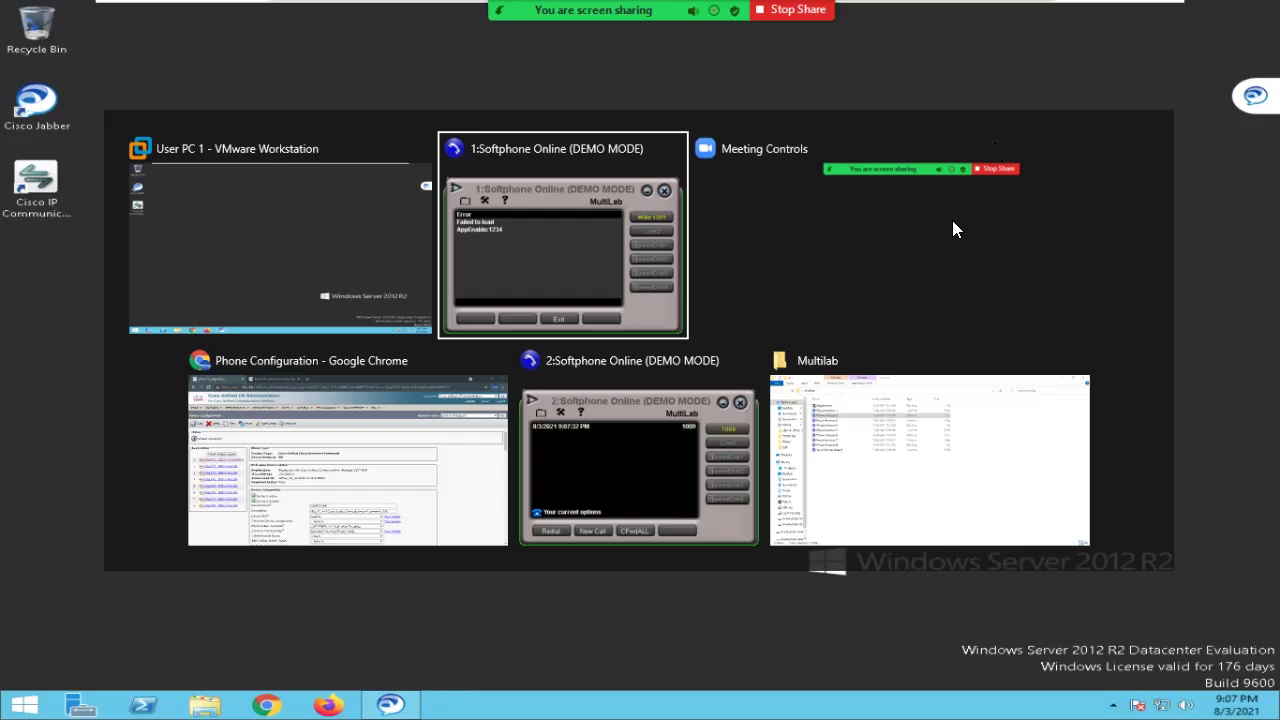
key("alt+Tab")
key("alt+Tab")
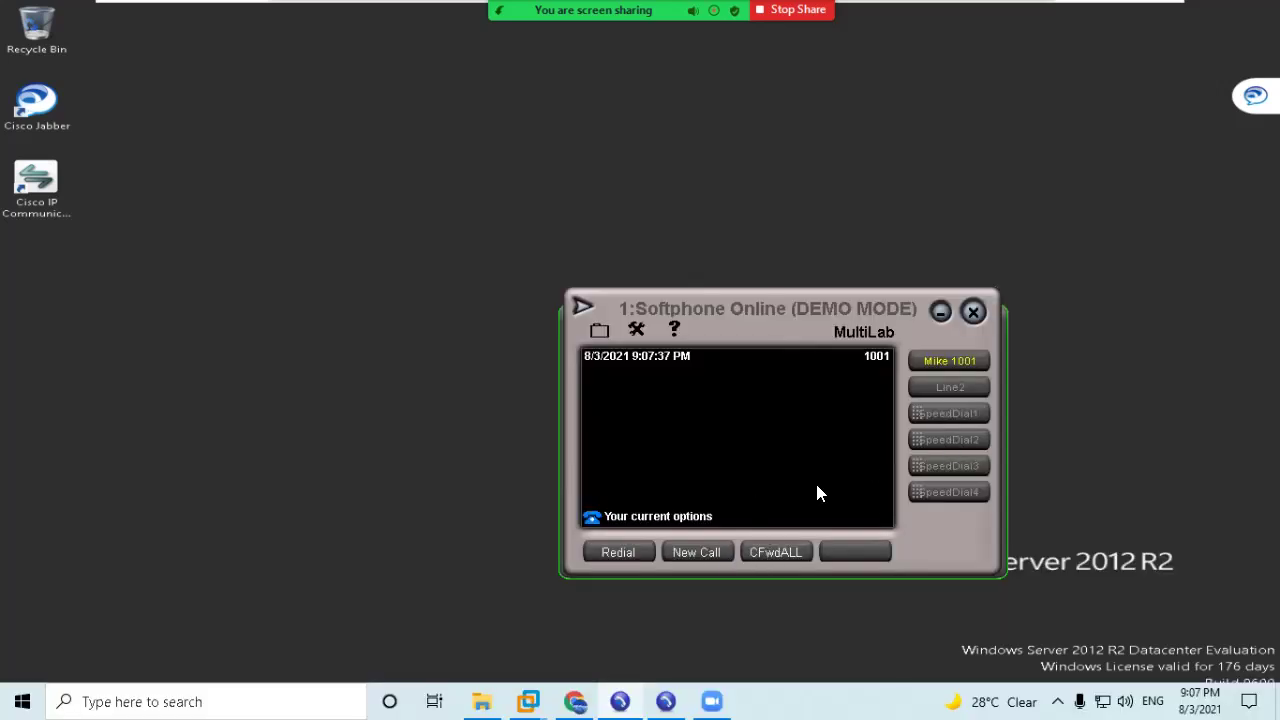
key("alt+Tab")
key("alt+Tab")
key("alt+Tab")
key("alt+Tab")
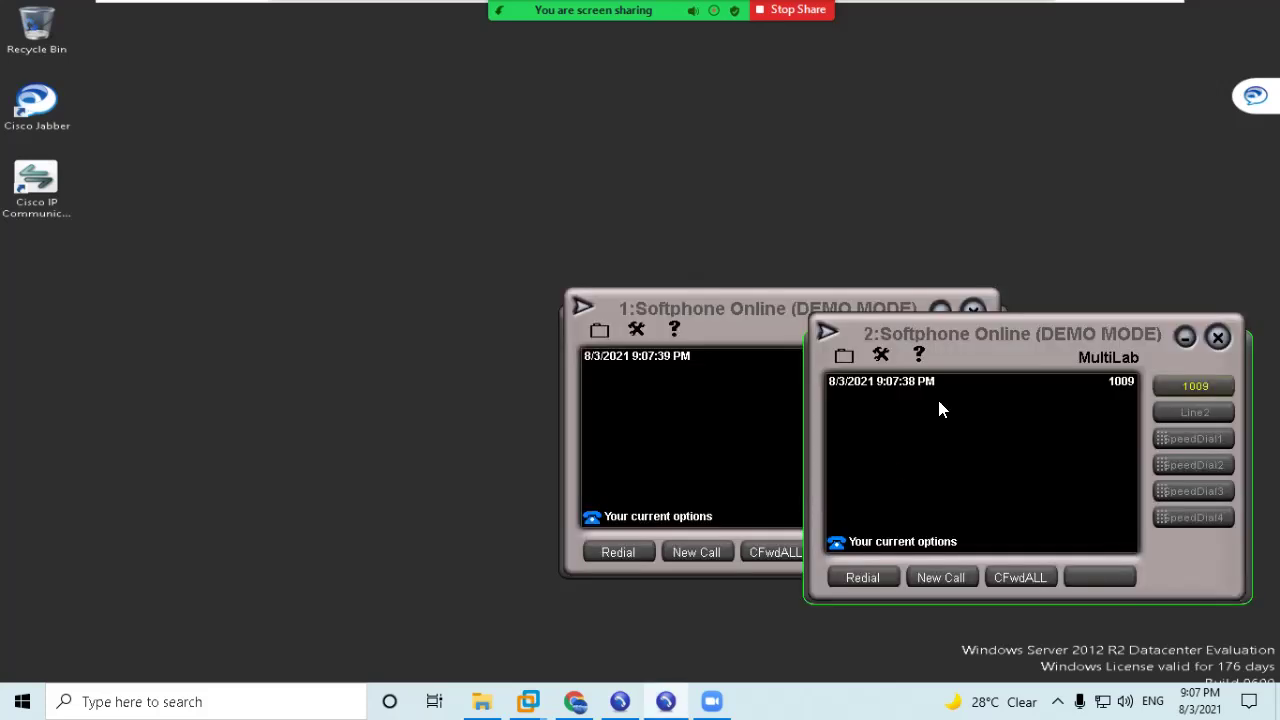
left_click(670, 330)
left_click_drag(778, 318, 336, 270)
left_click_drag(998, 336, 952, 266)
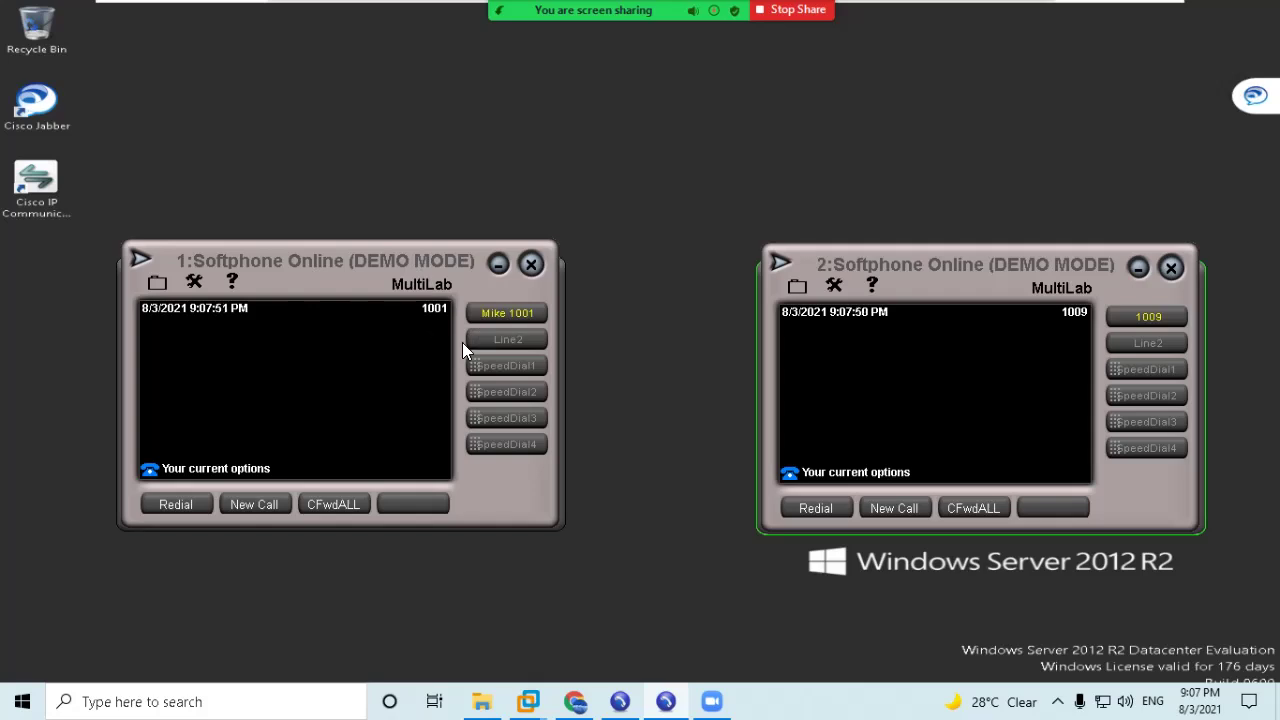
Dial 1001 from softphone 1009 and answer the incoming call in Jabber.
type("1001")
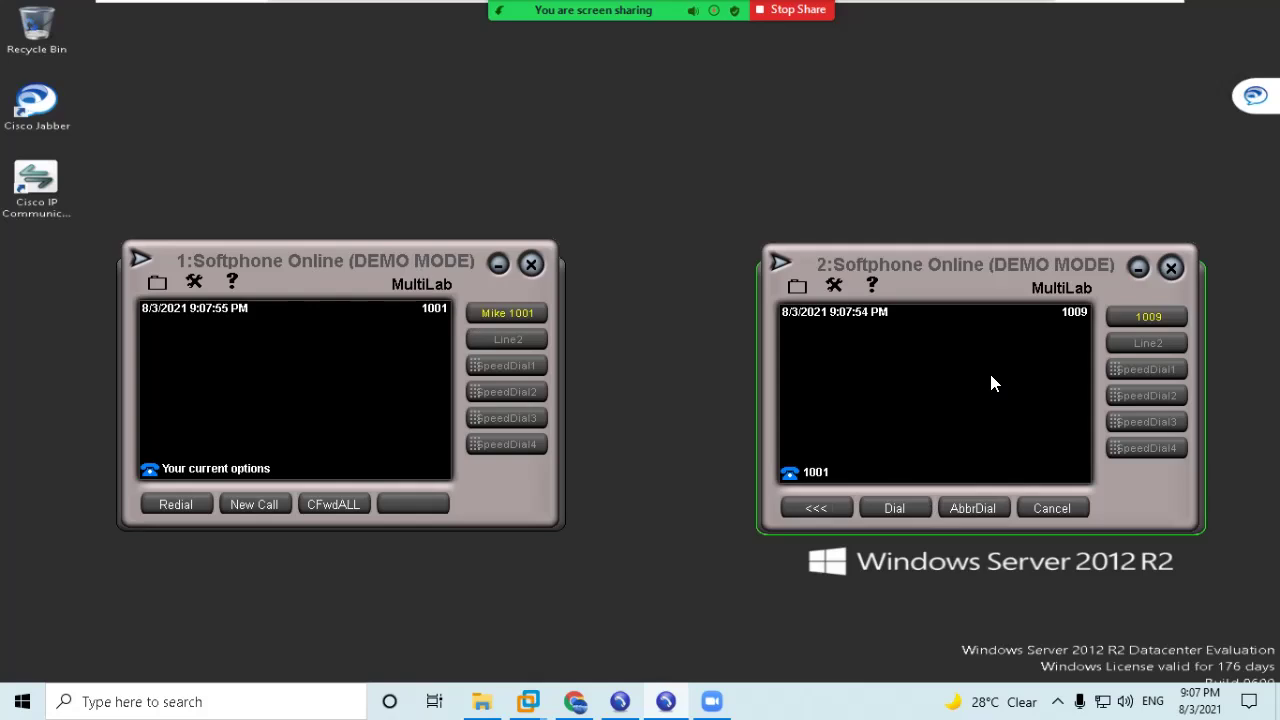
left_click(895, 508)
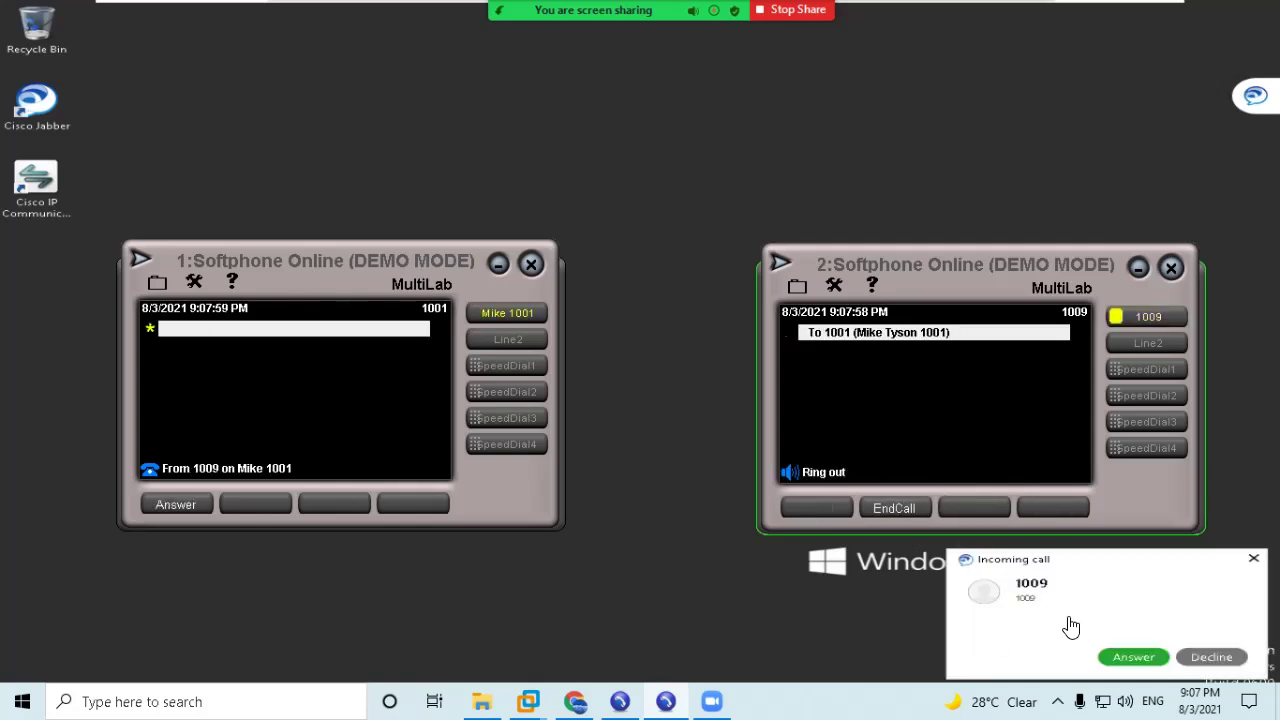
left_click(1131, 656)
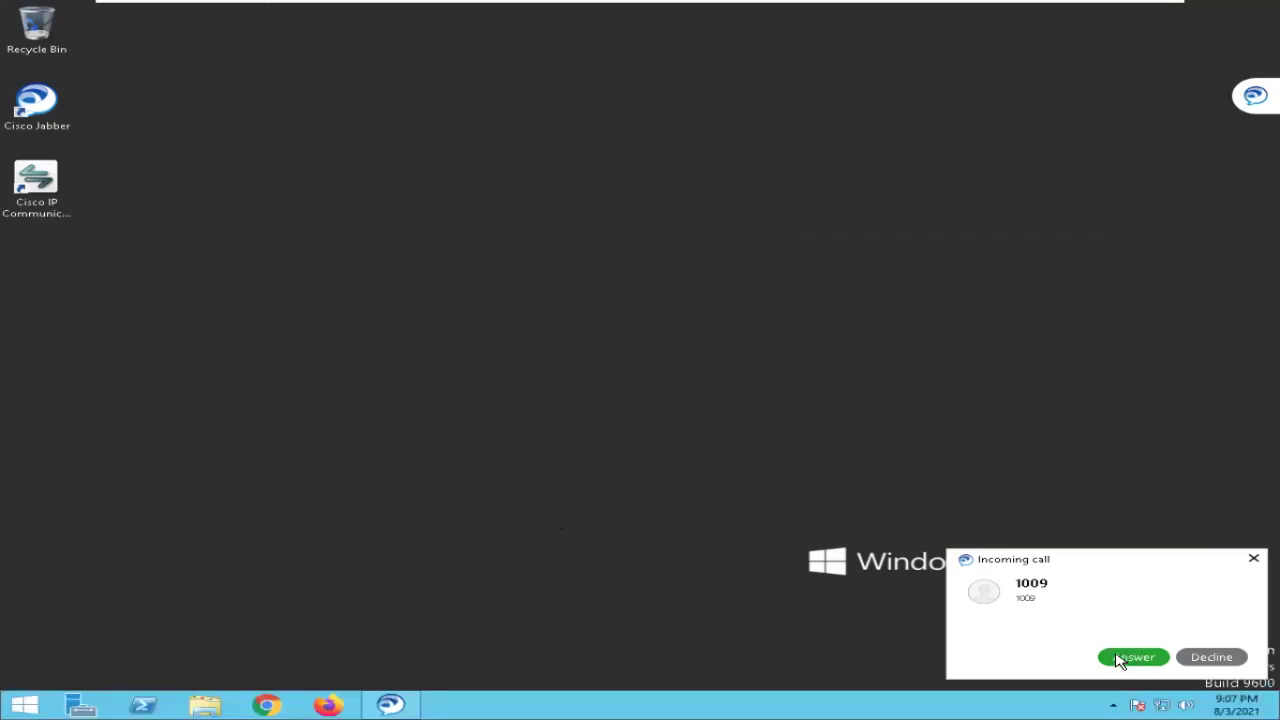
left_click(1131, 660)
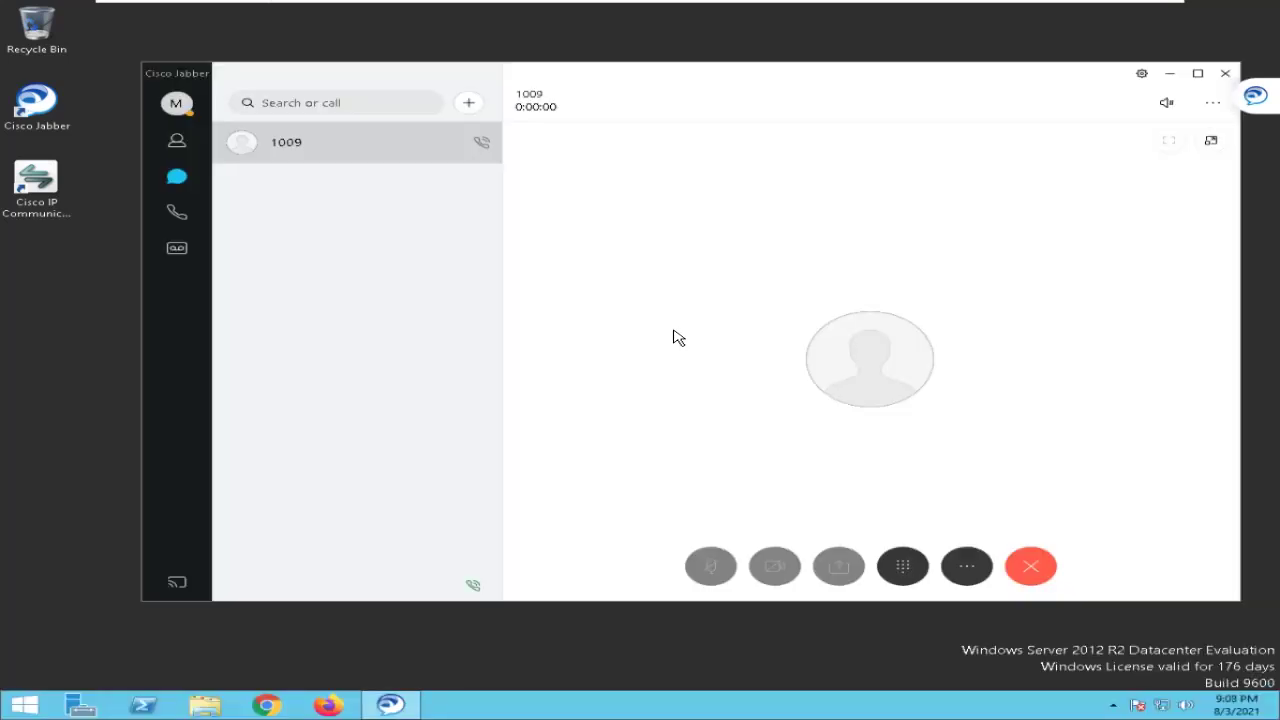
Check the in-call dialpad and extra options in Jabber, then end the call with 1009.
left_click(906, 566)
left_click(968, 569)
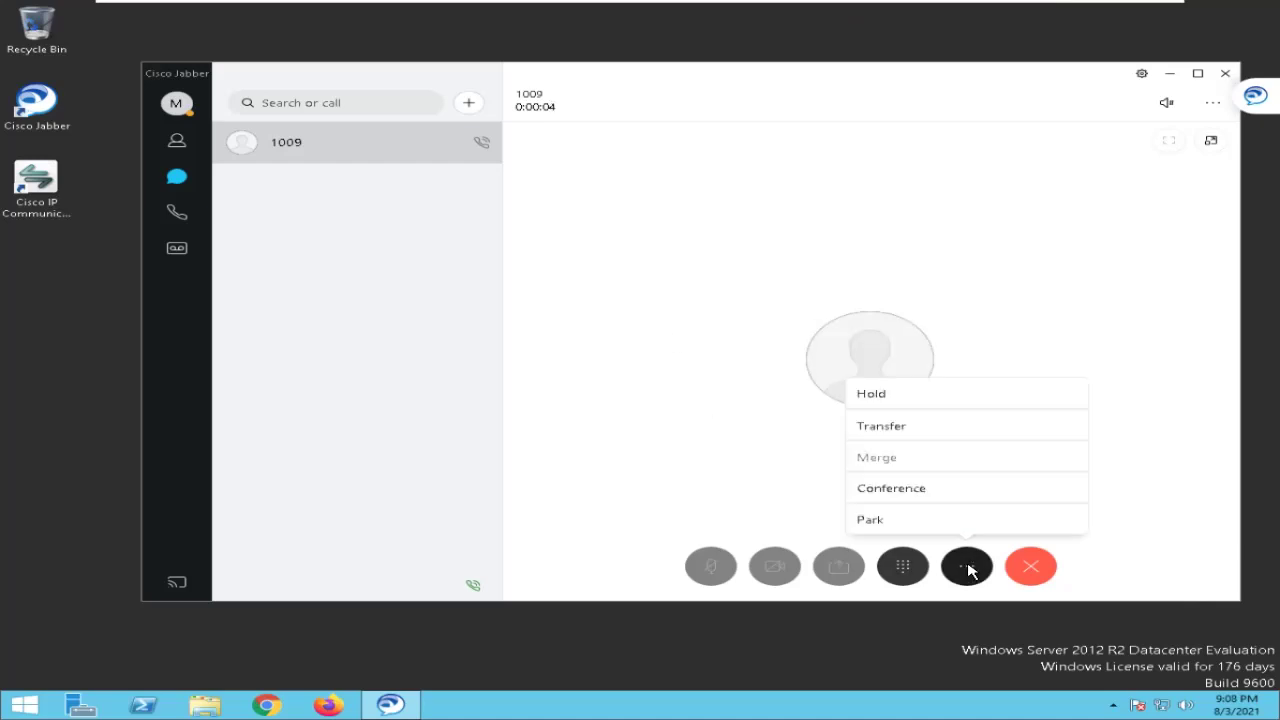
left_click(720, 334)
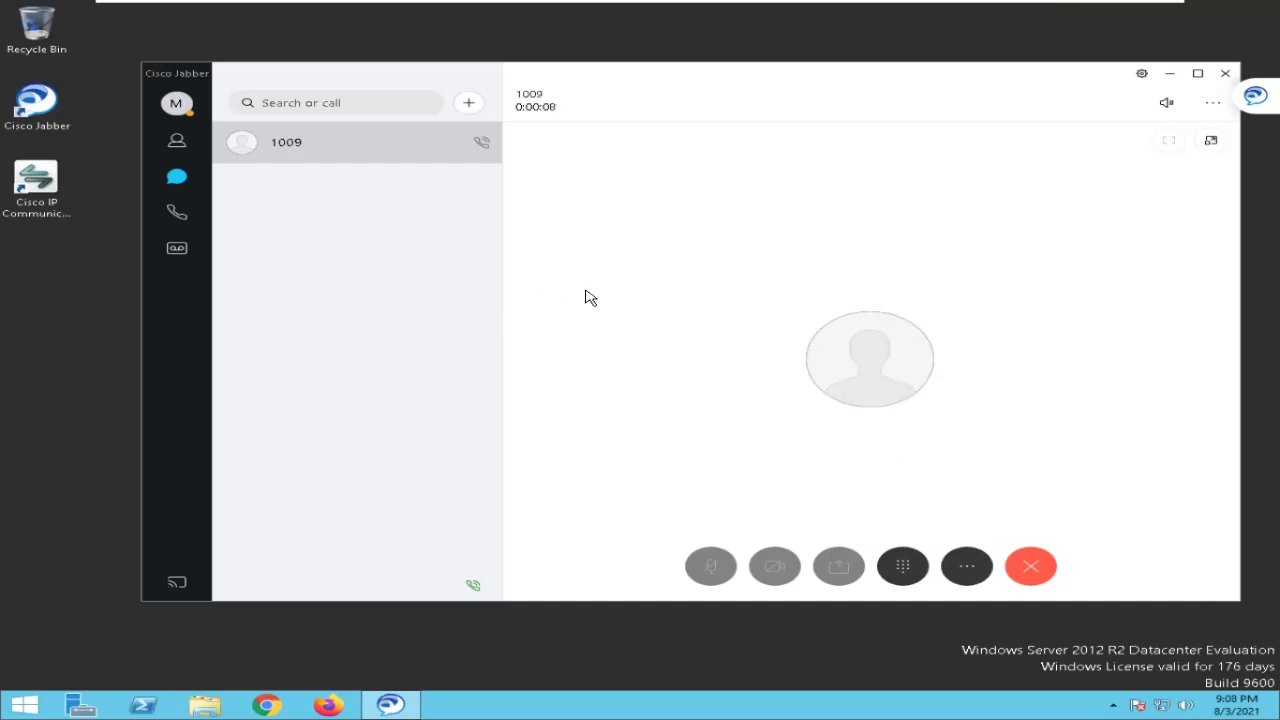
left_click(1031, 567)
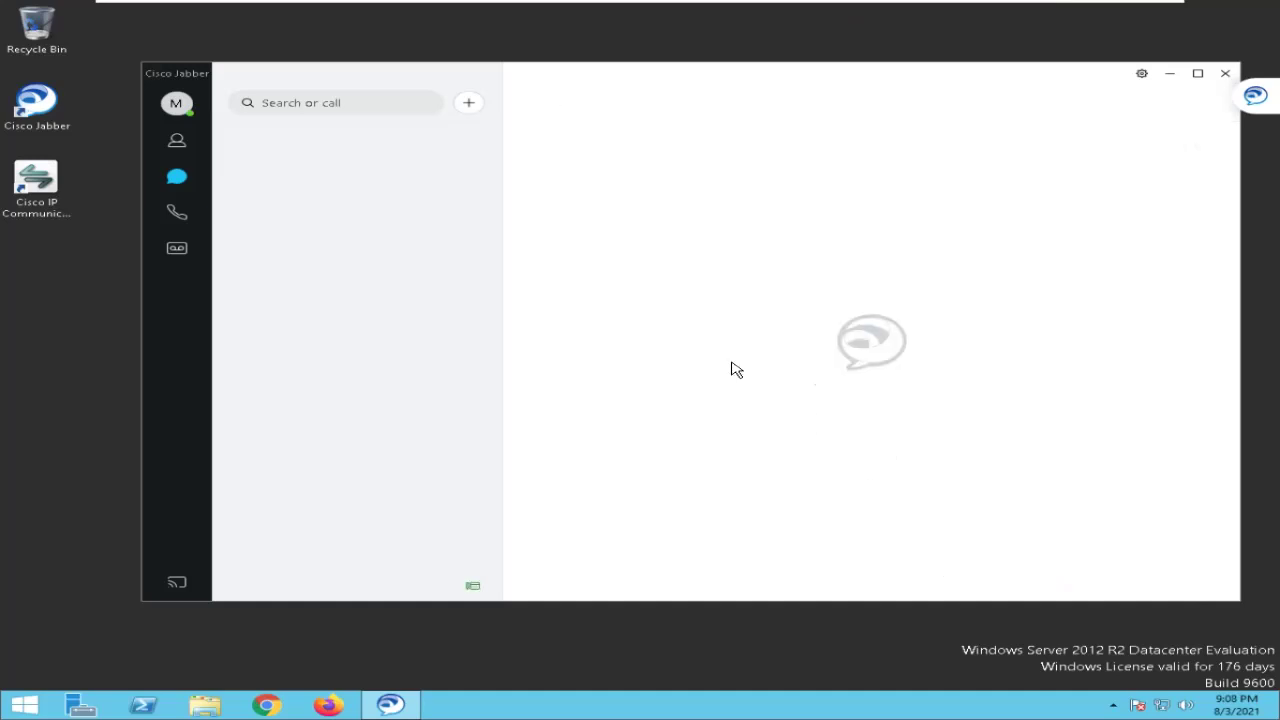
Switch back to the softphones and call 1001 again from softphone 2 (extension 1009).
key("alt+Tab")
key("alt+Tab")
key("alt+Tab")
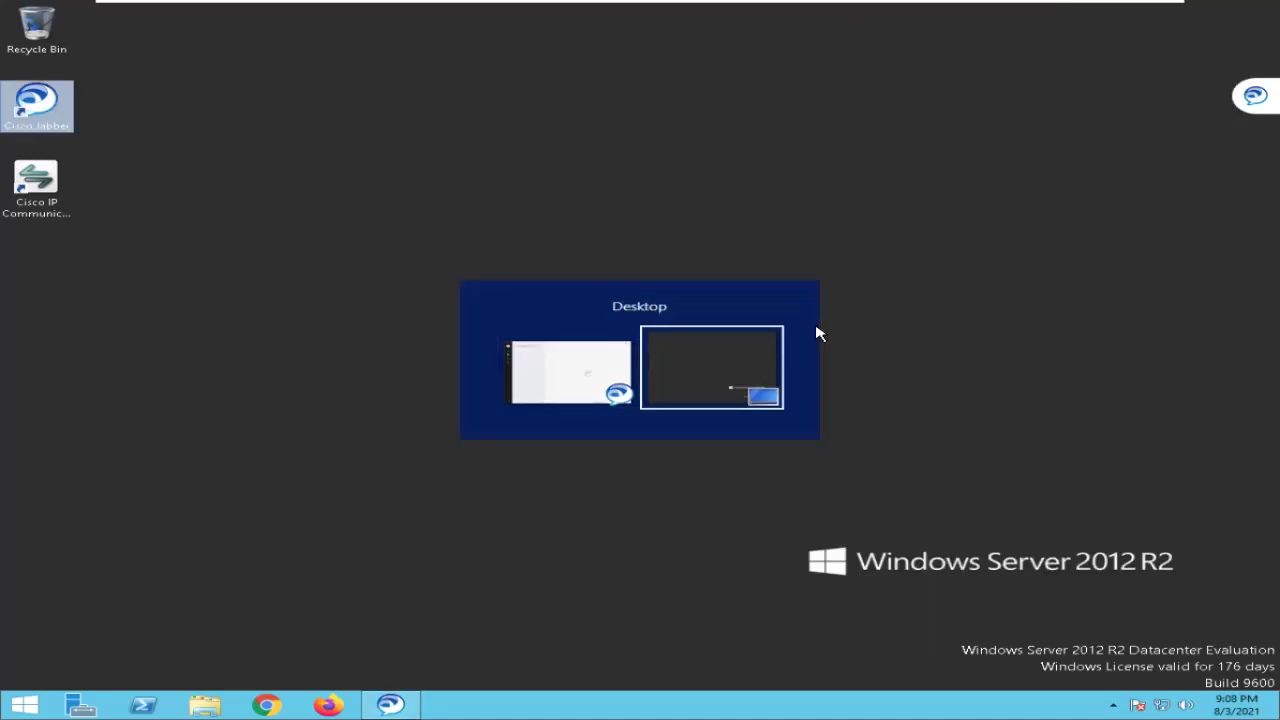
key("alt+Tab")
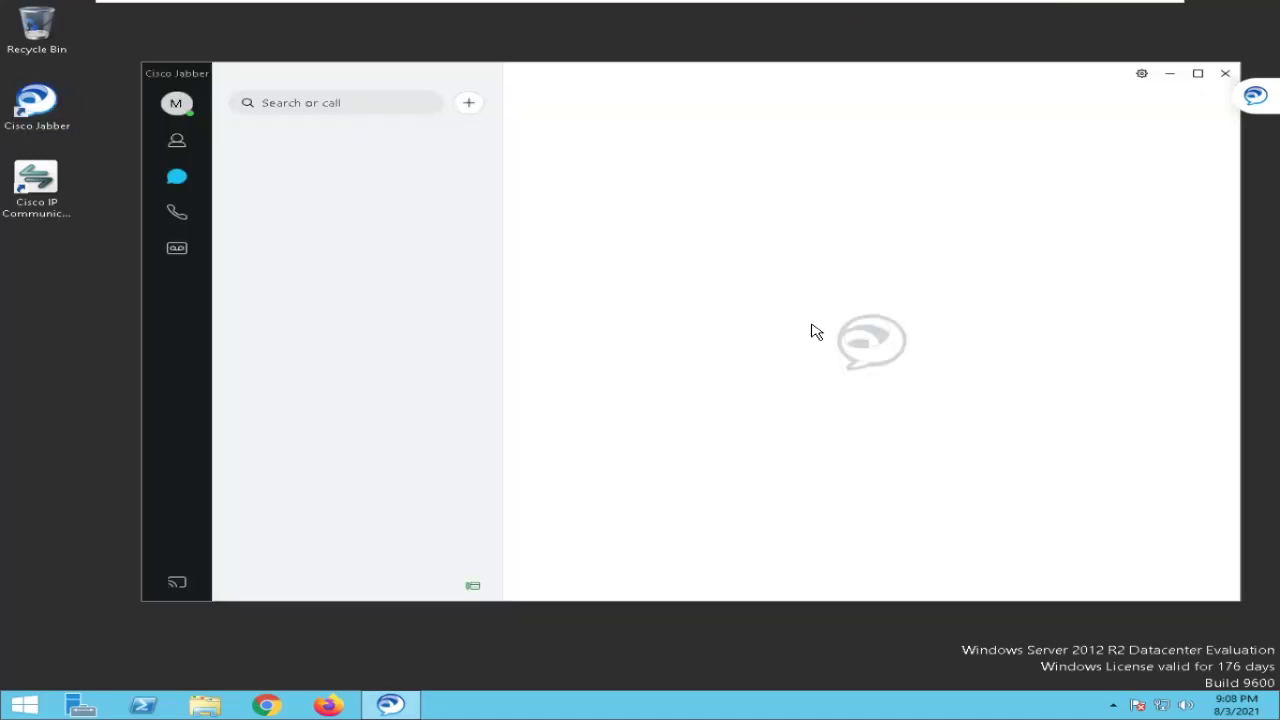
key("alt+Tab")
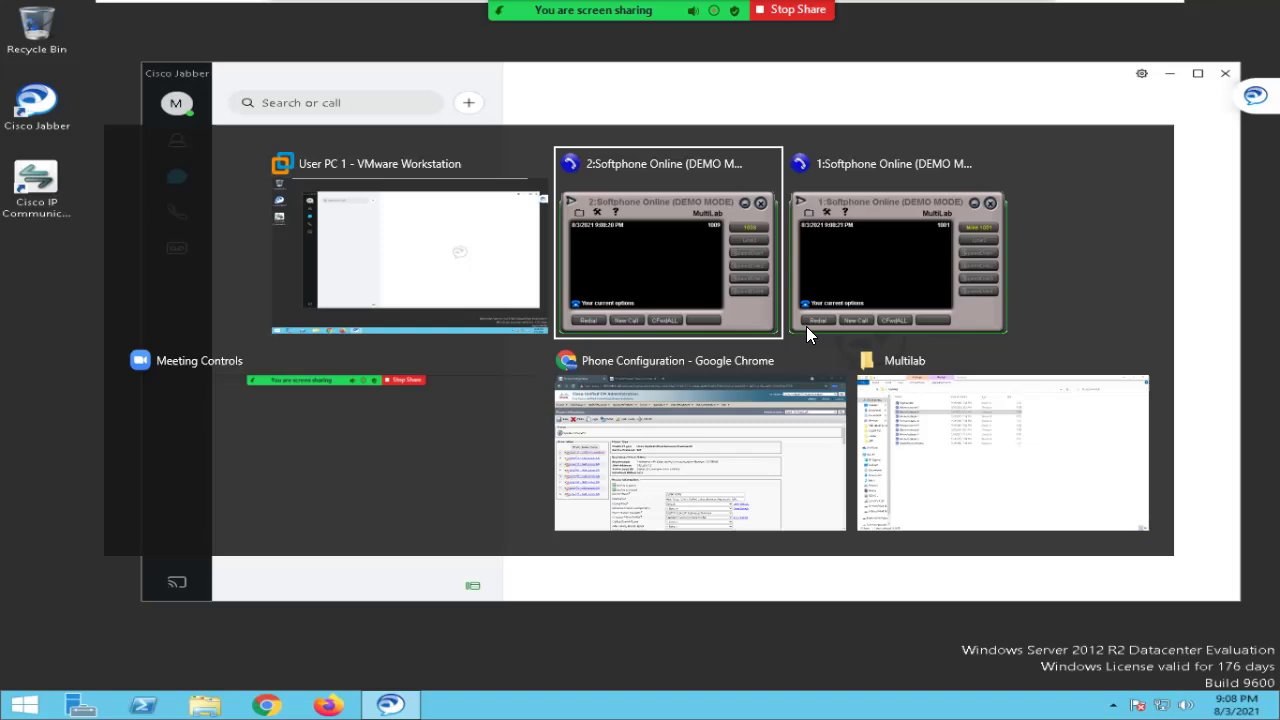
key("alt+Tab")
key("alt+Tab")
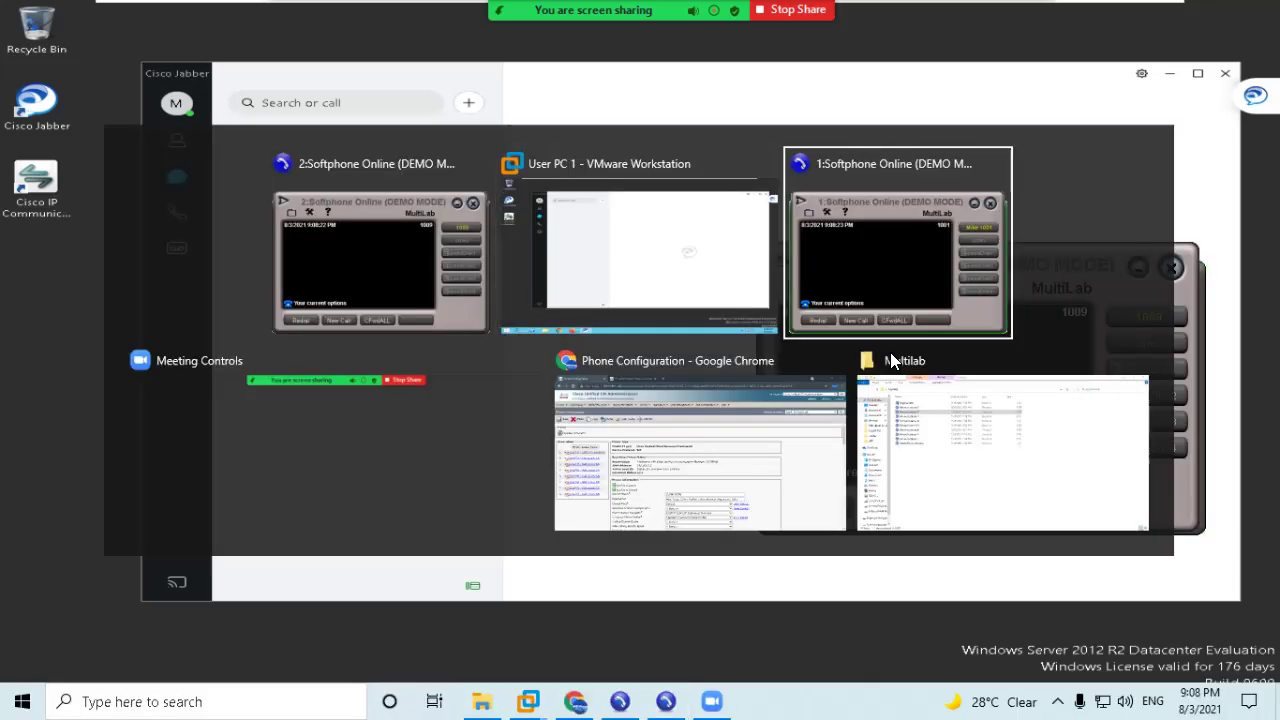
left_click(946, 382)
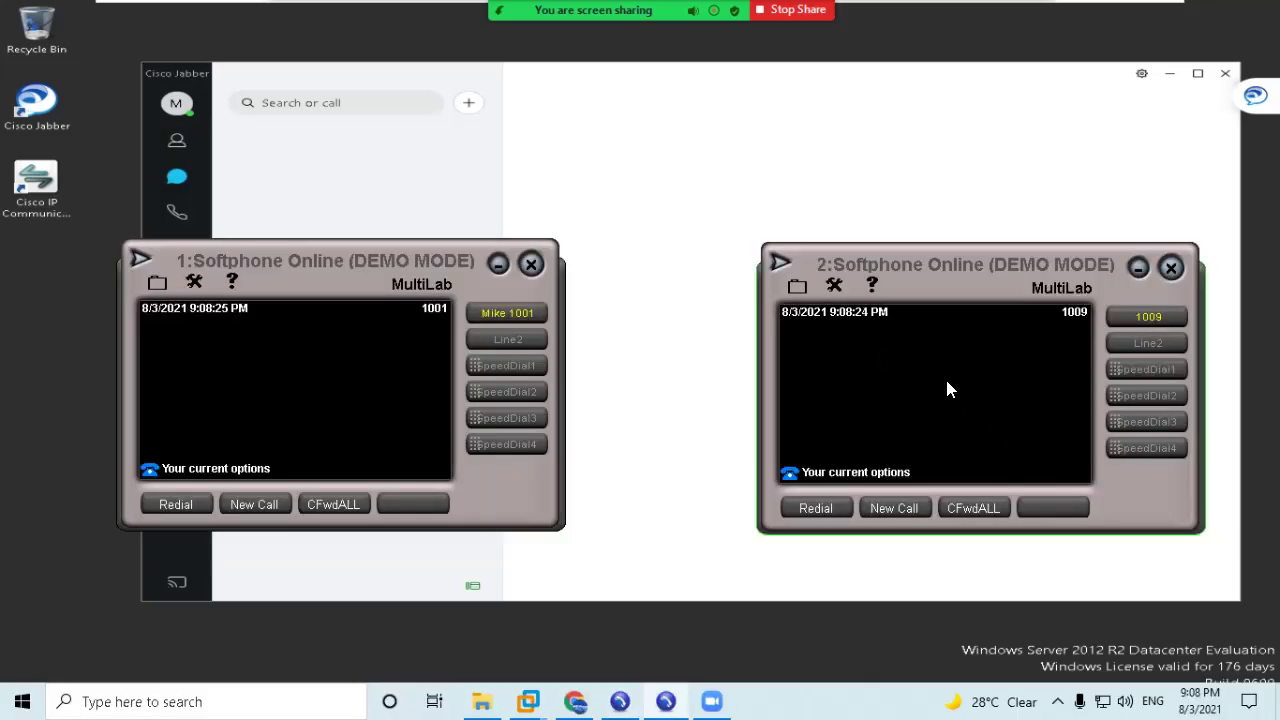
type("100")
type("1")
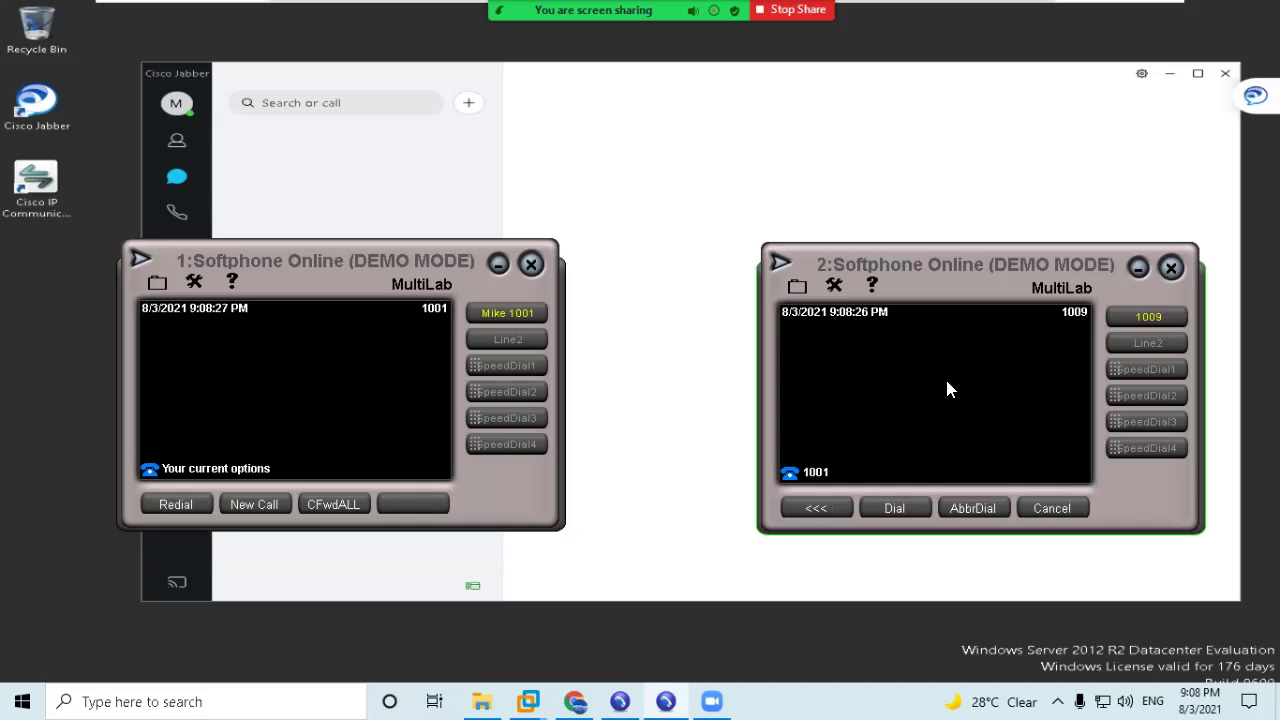
left_click(892, 506)
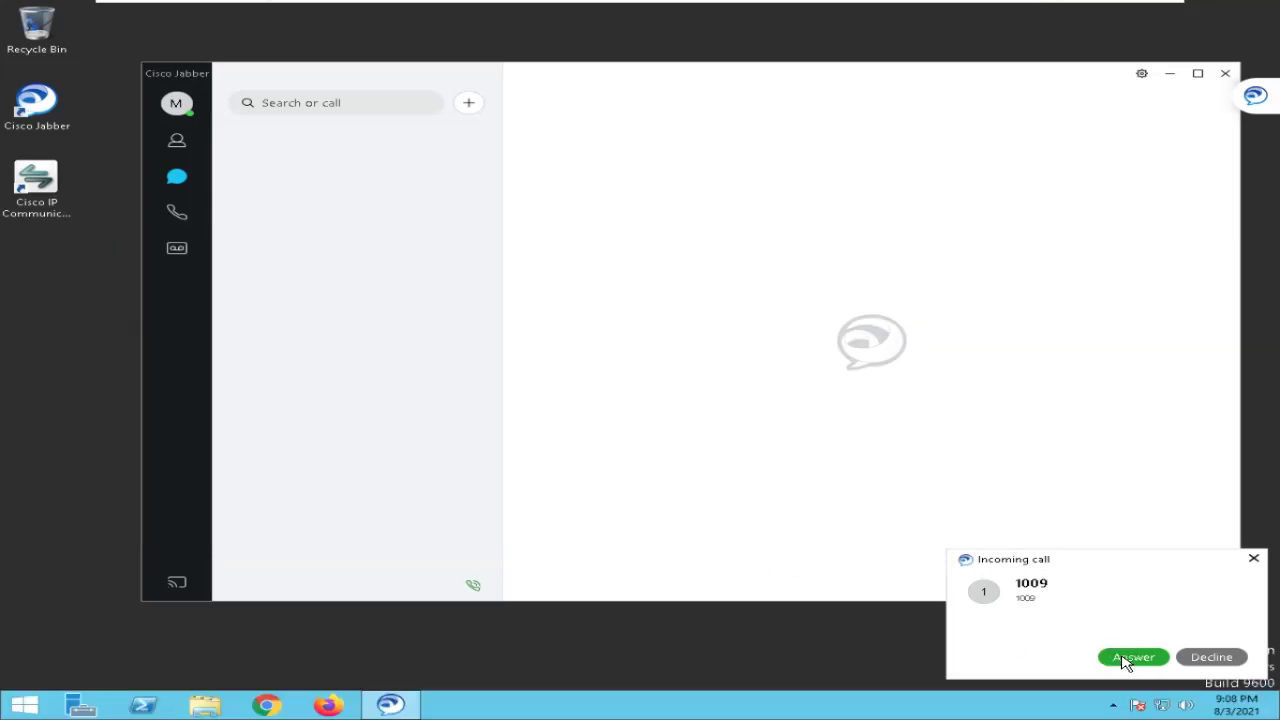
Answer the call in Jabber, then turn off Mini View Mode on softphone 2 and reposition it.
left_click(1130, 656)
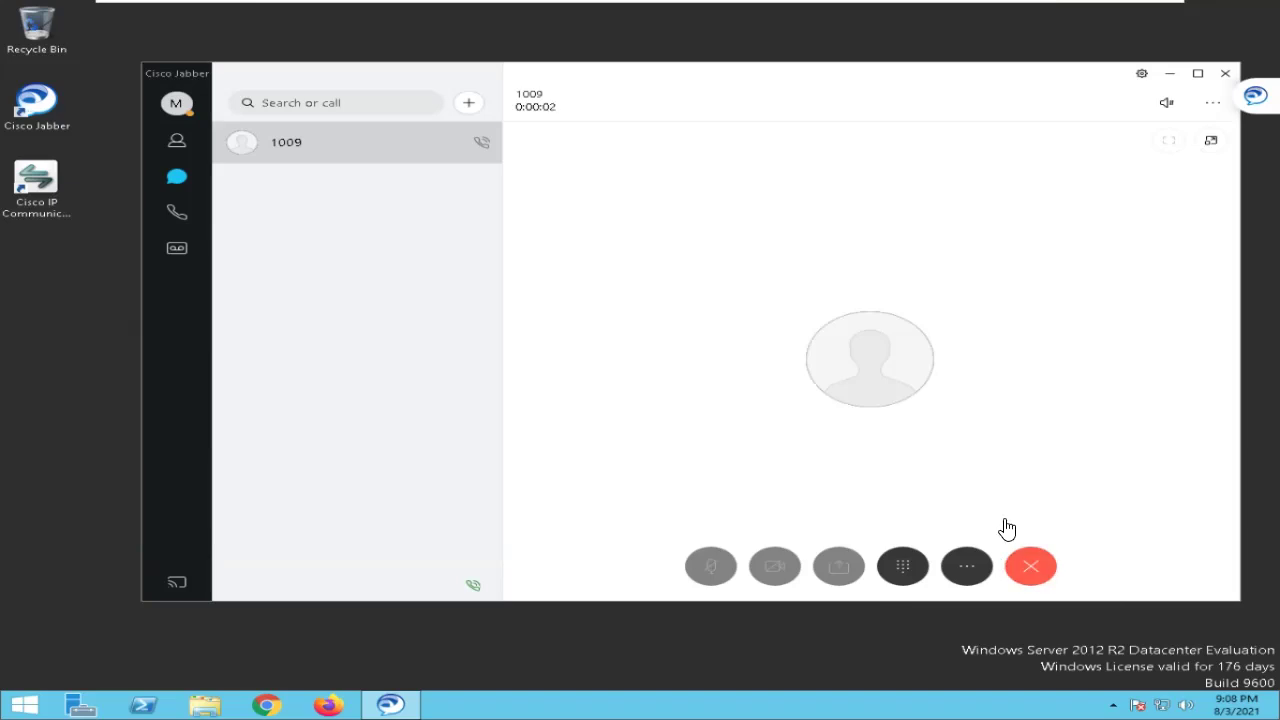
key("alt+Tab")
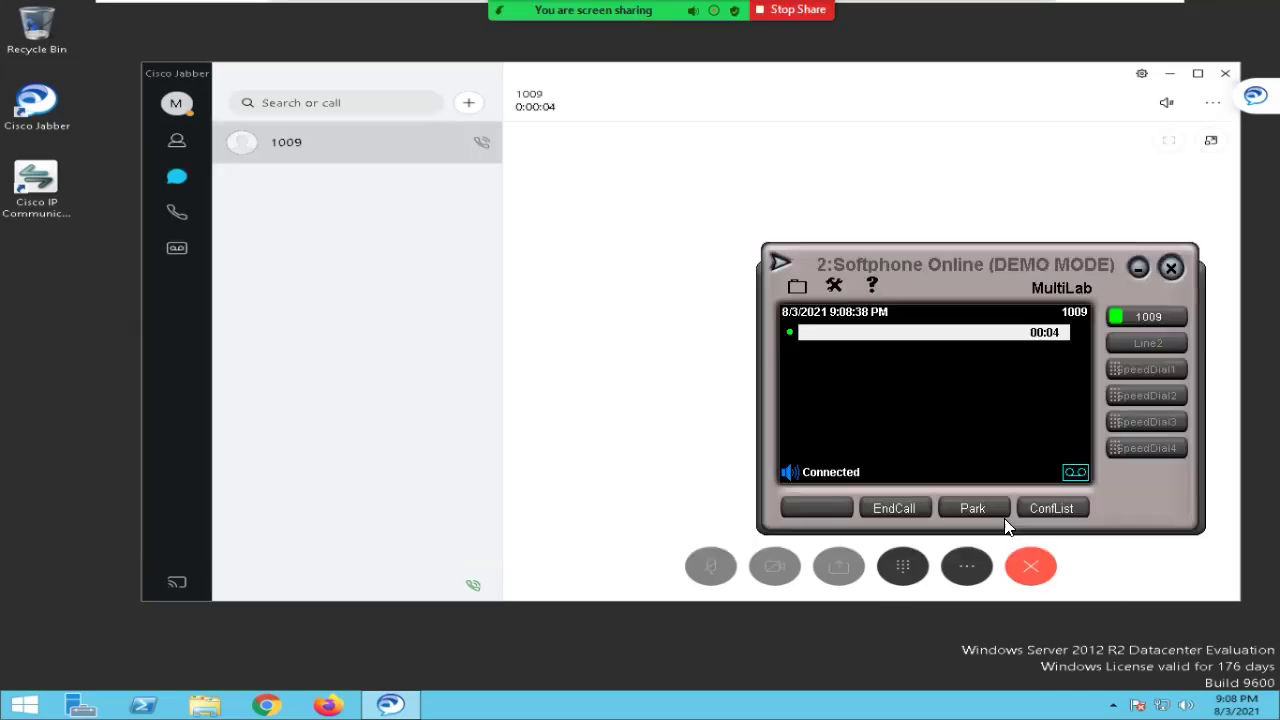
left_click(798, 288)
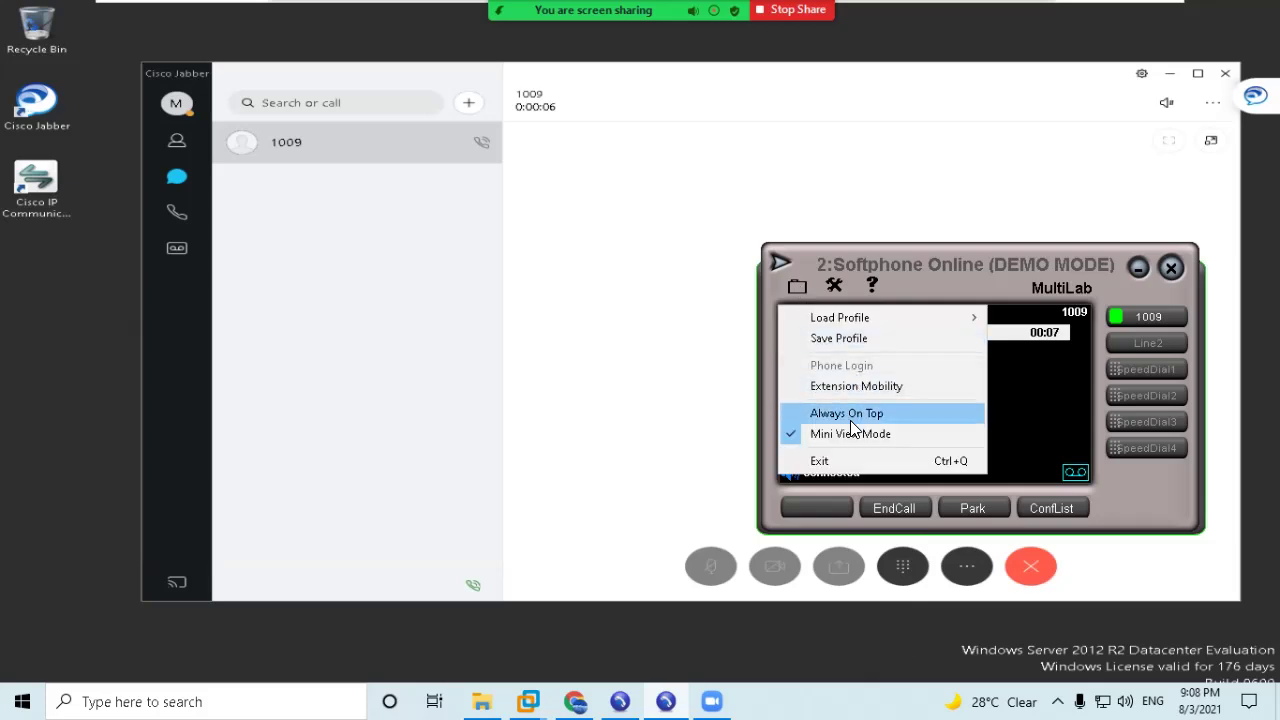
left_click(849, 434)
left_click_drag(928, 262, 824, 108)
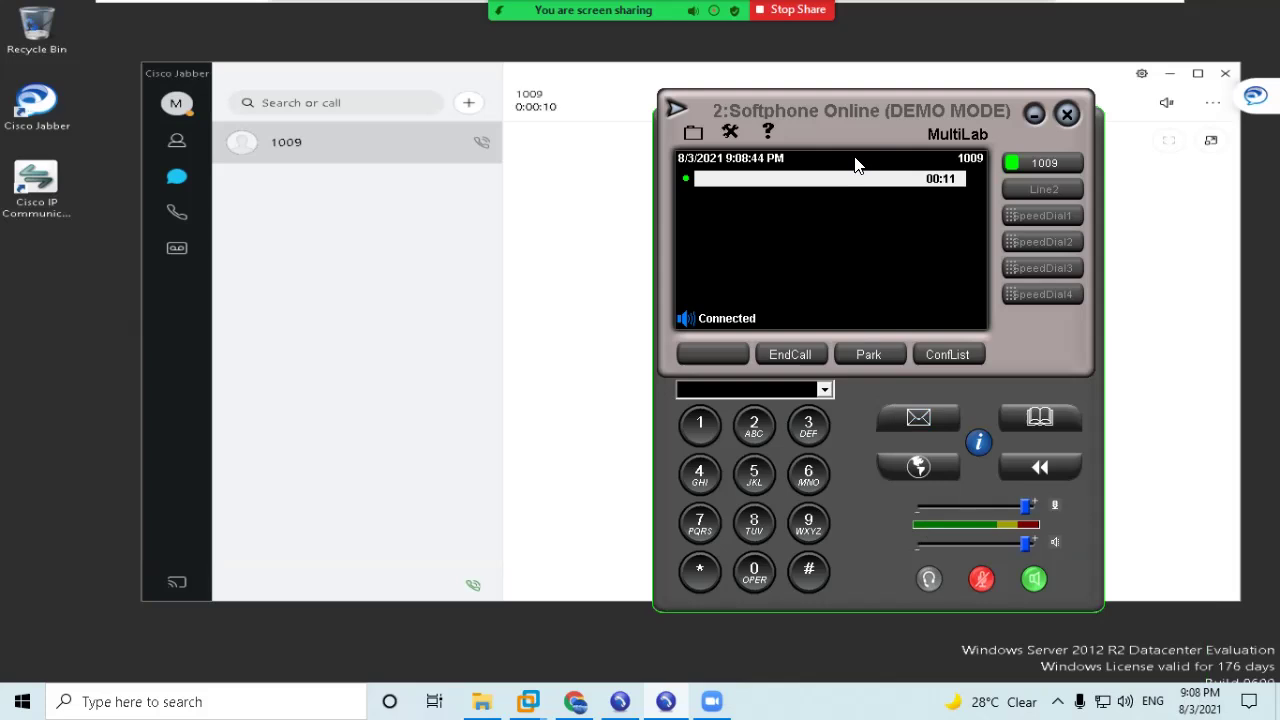
Turn off Mini View Mode on softphone 1 and move it higher on screen.
key("alt+Tab")
key("alt+Tab")
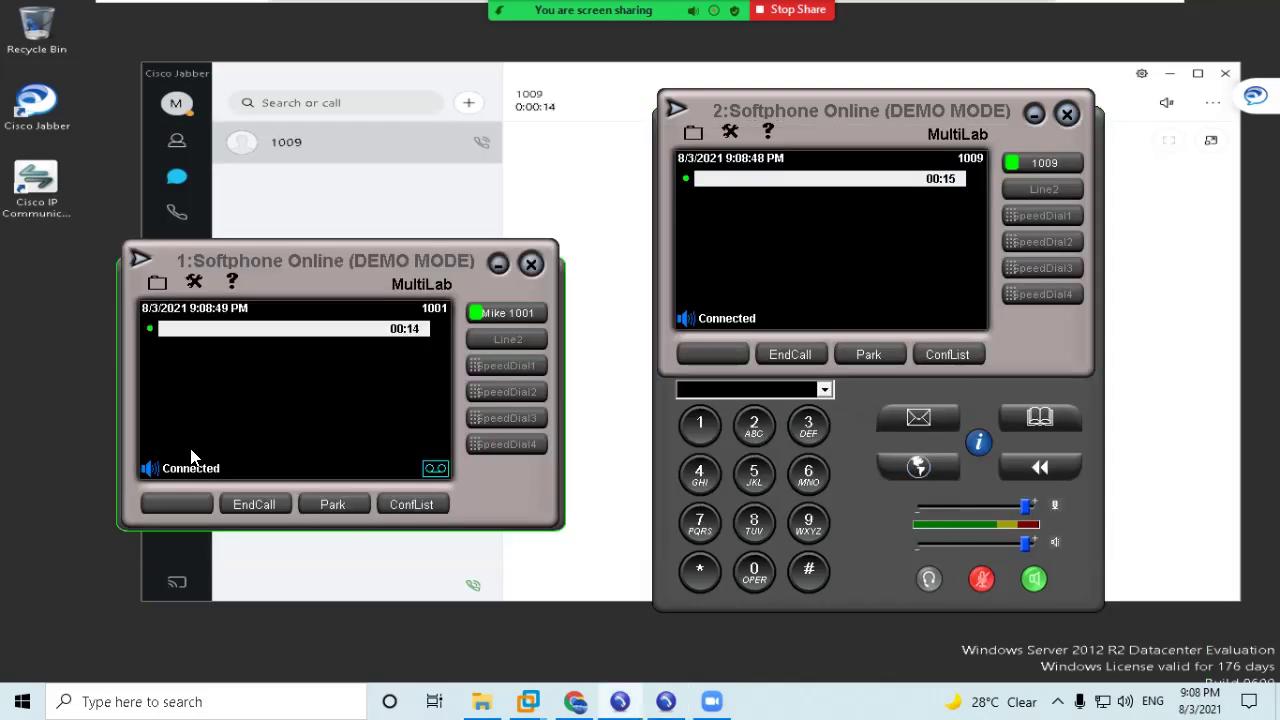
left_click(158, 285)
left_click(175, 427)
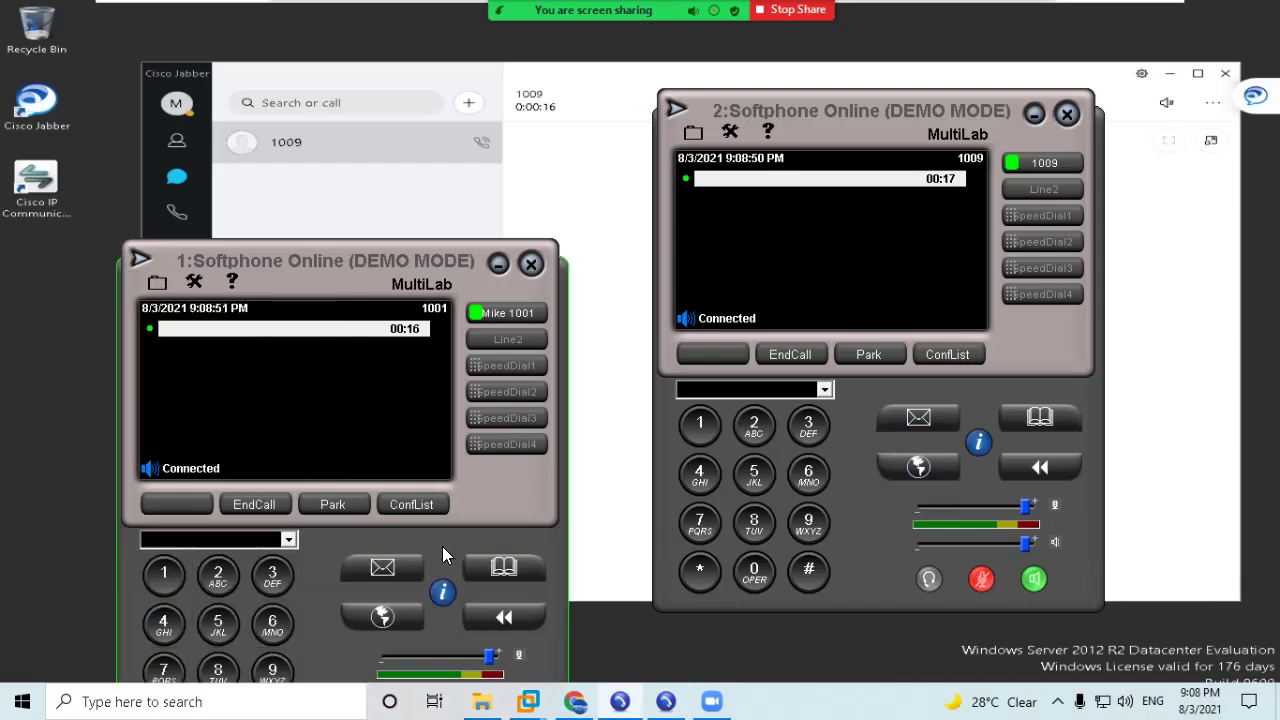
left_click_drag(398, 267, 408, 150)
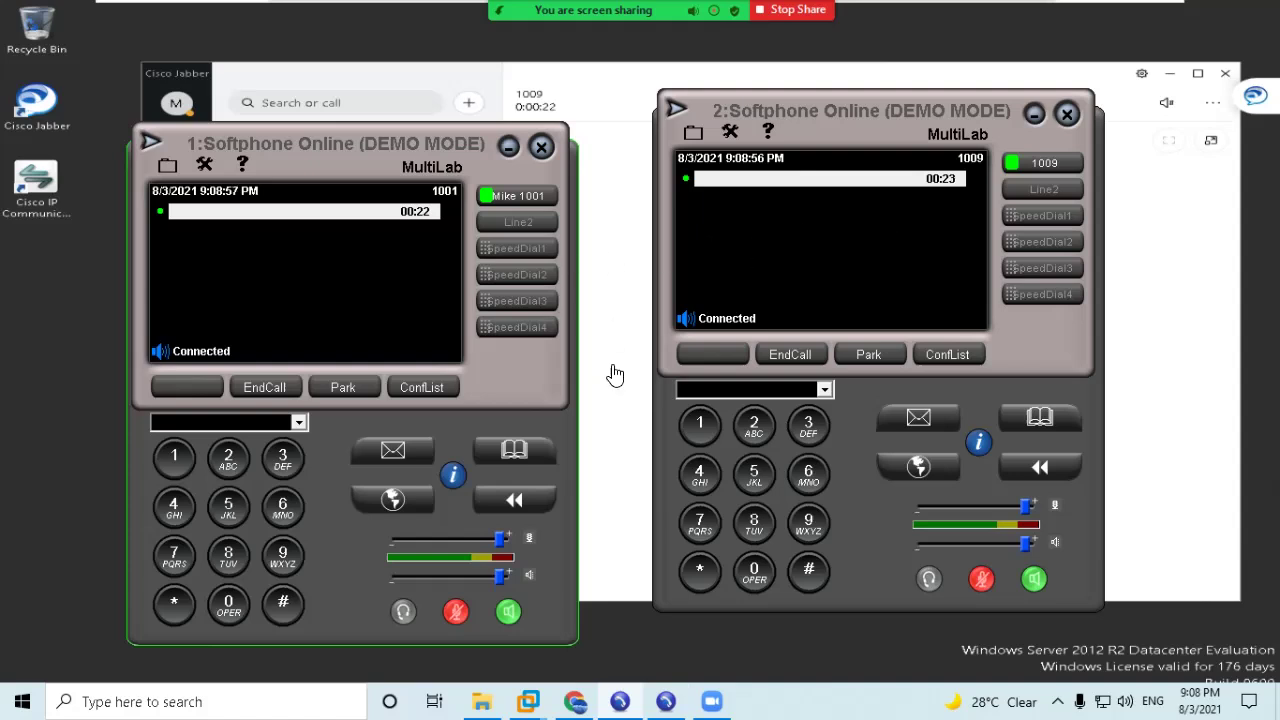
View both softphones' Call Statistics (G711u, zero lost packets), then close both windows.
left_click(205, 168)
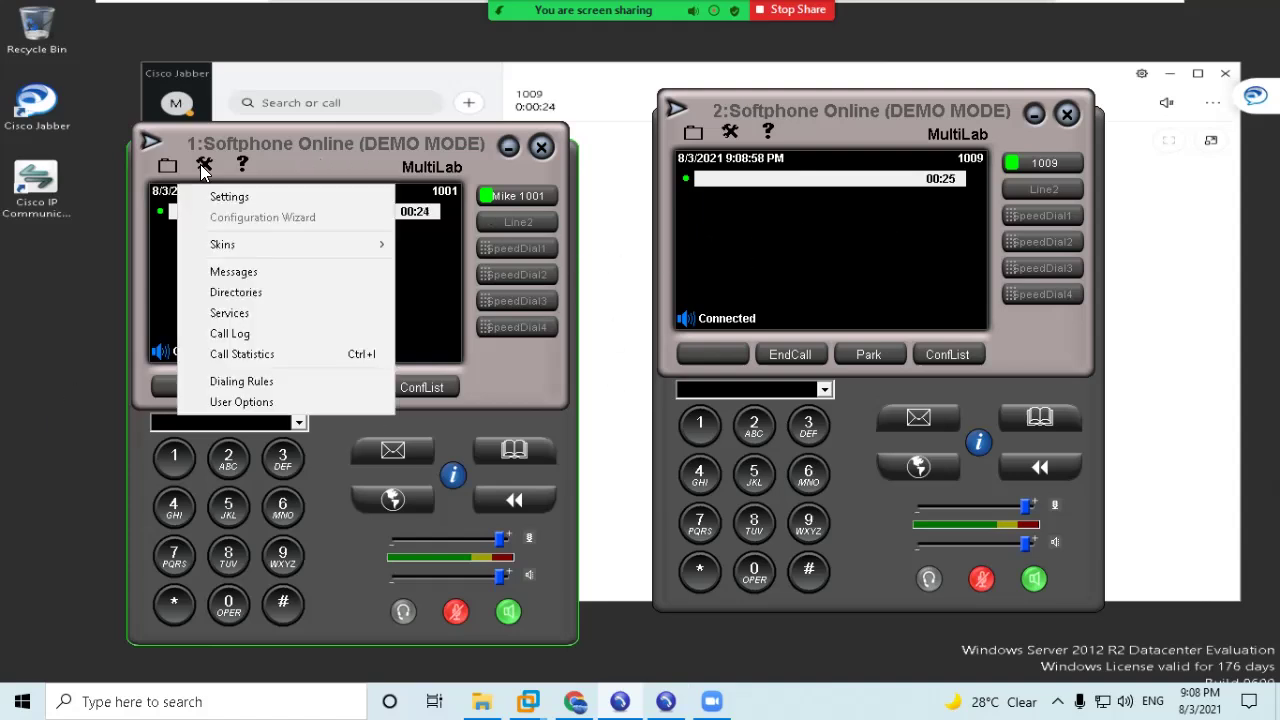
left_click(246, 354)
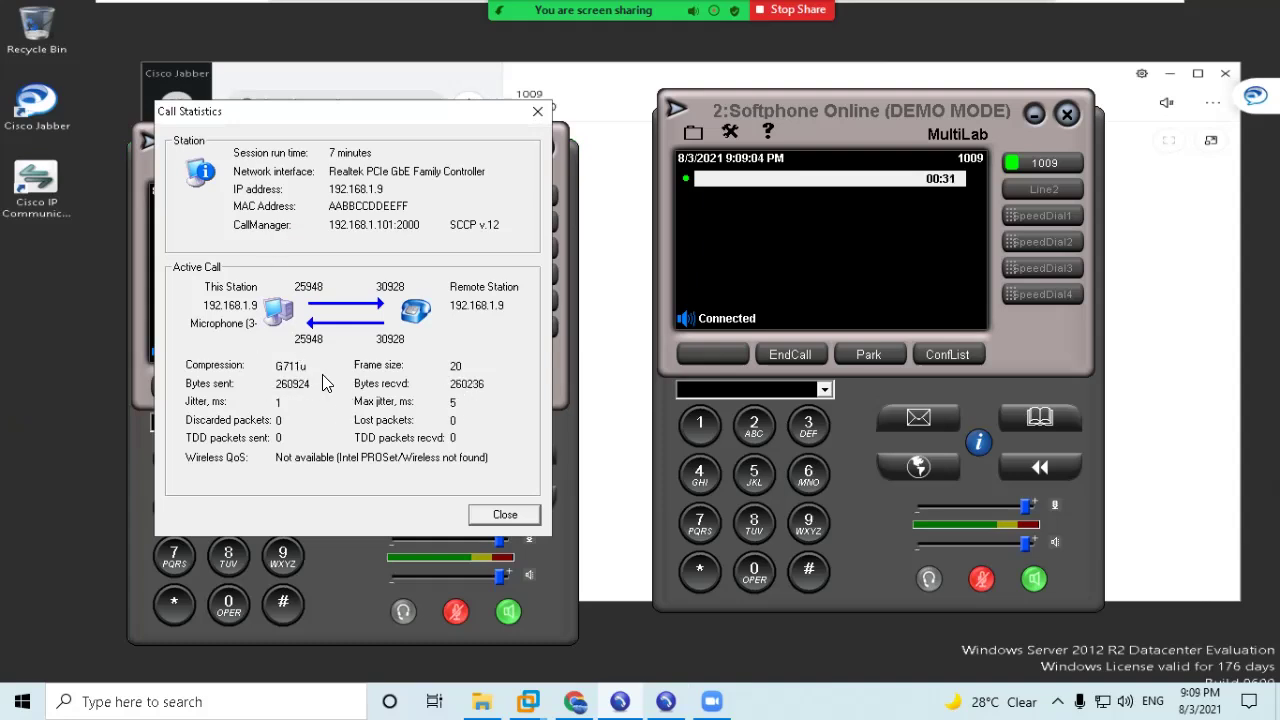
left_click(978, 442)
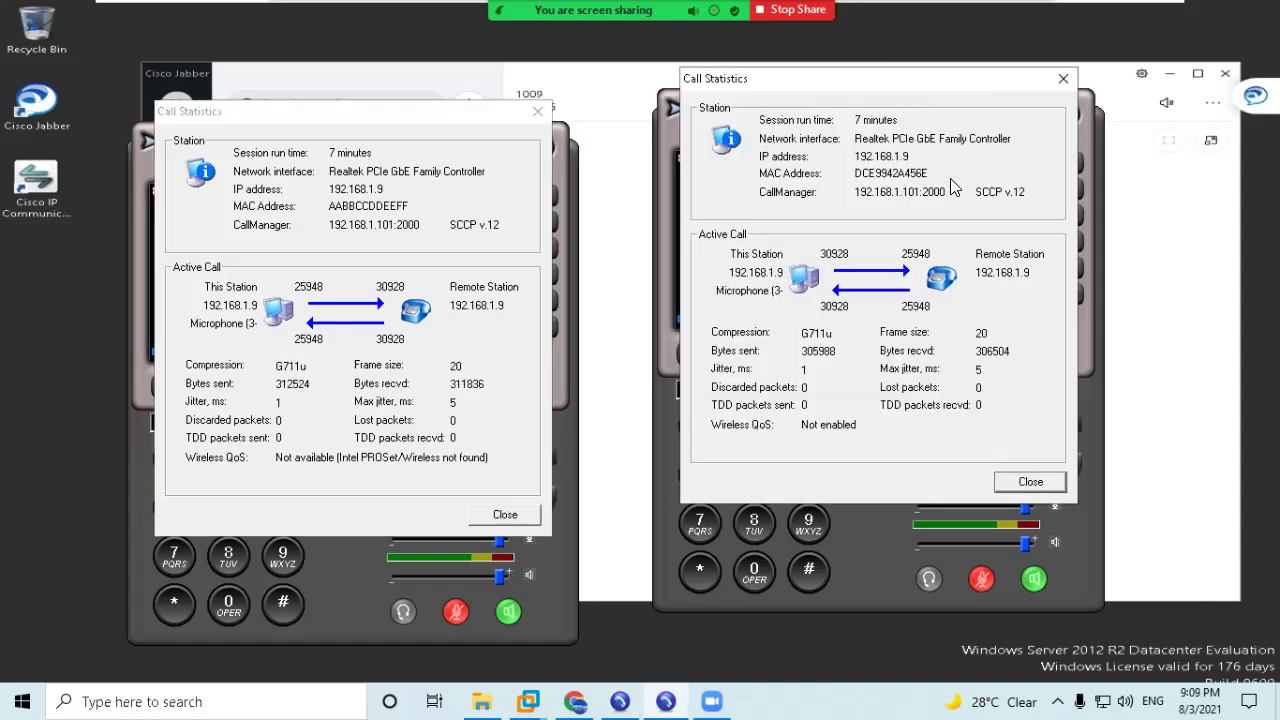
left_click_drag(928, 80, 956, 186)
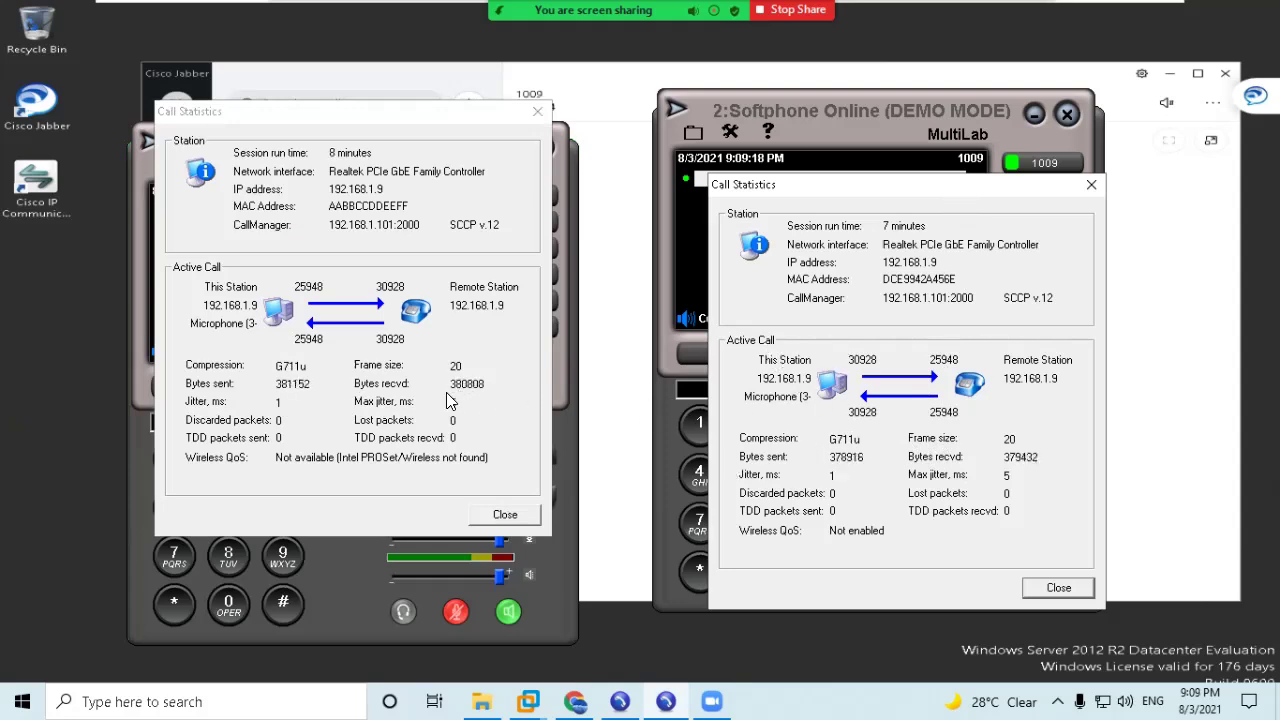
left_click_drag(386, 116, 372, 143)
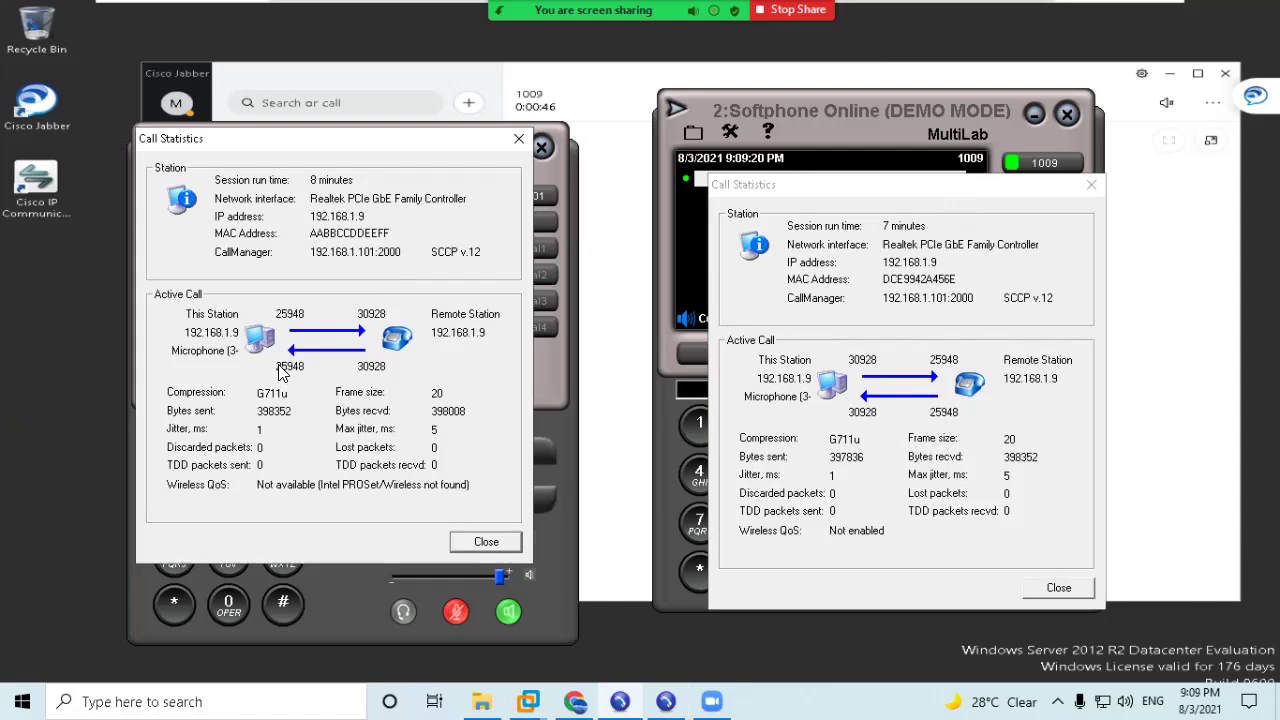
left_click(488, 542)
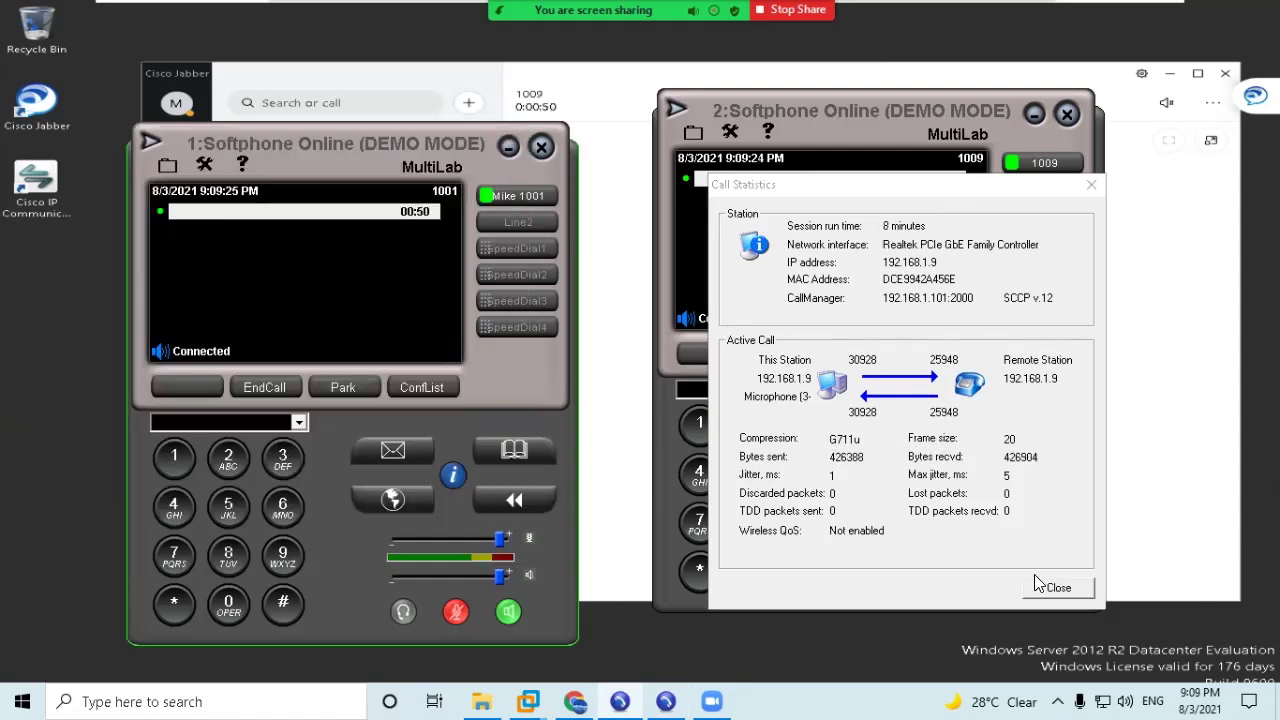
left_click(1052, 589)
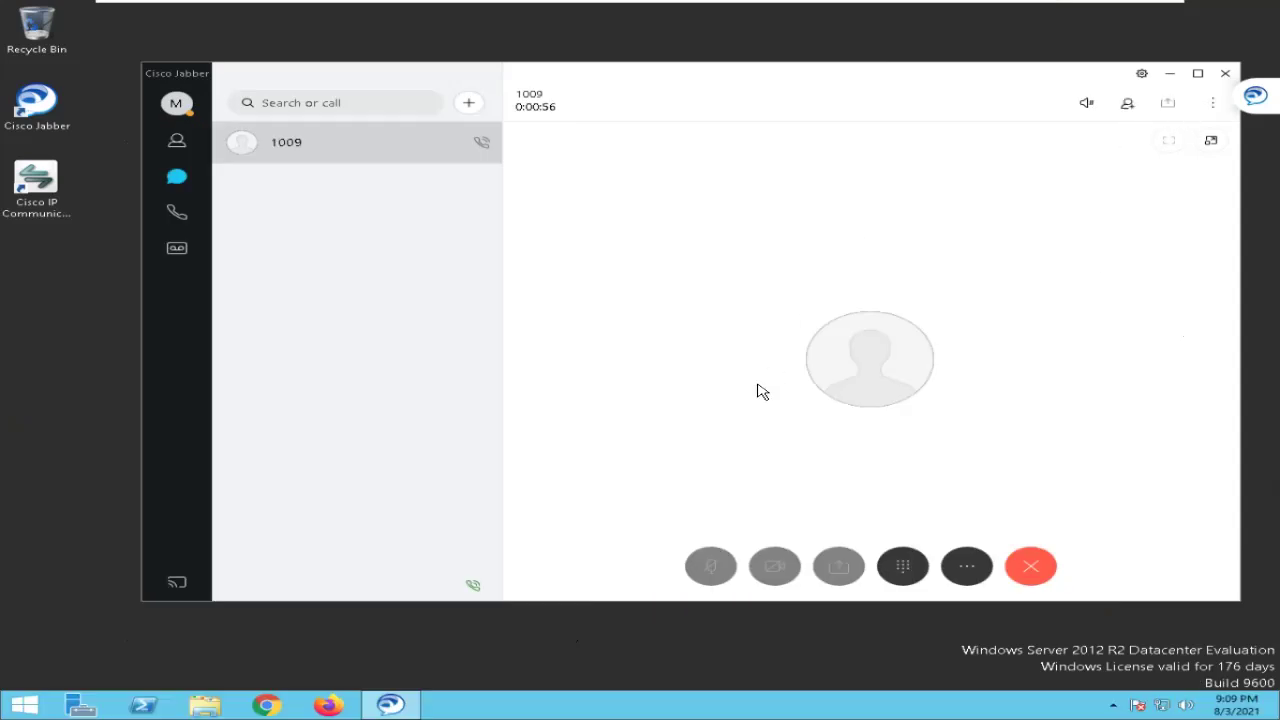
View the Jabber call's statistics, close them, and hang up on 1009.
left_click(966, 566)
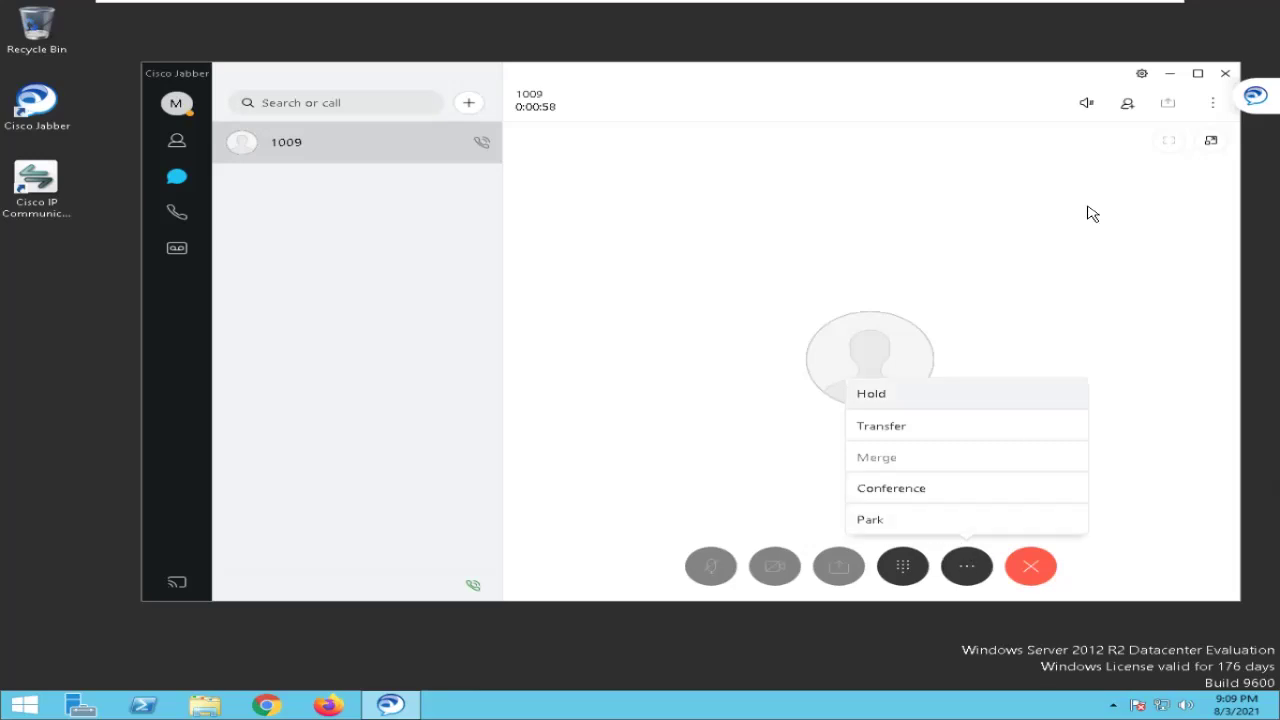
left_click(1141, 73)
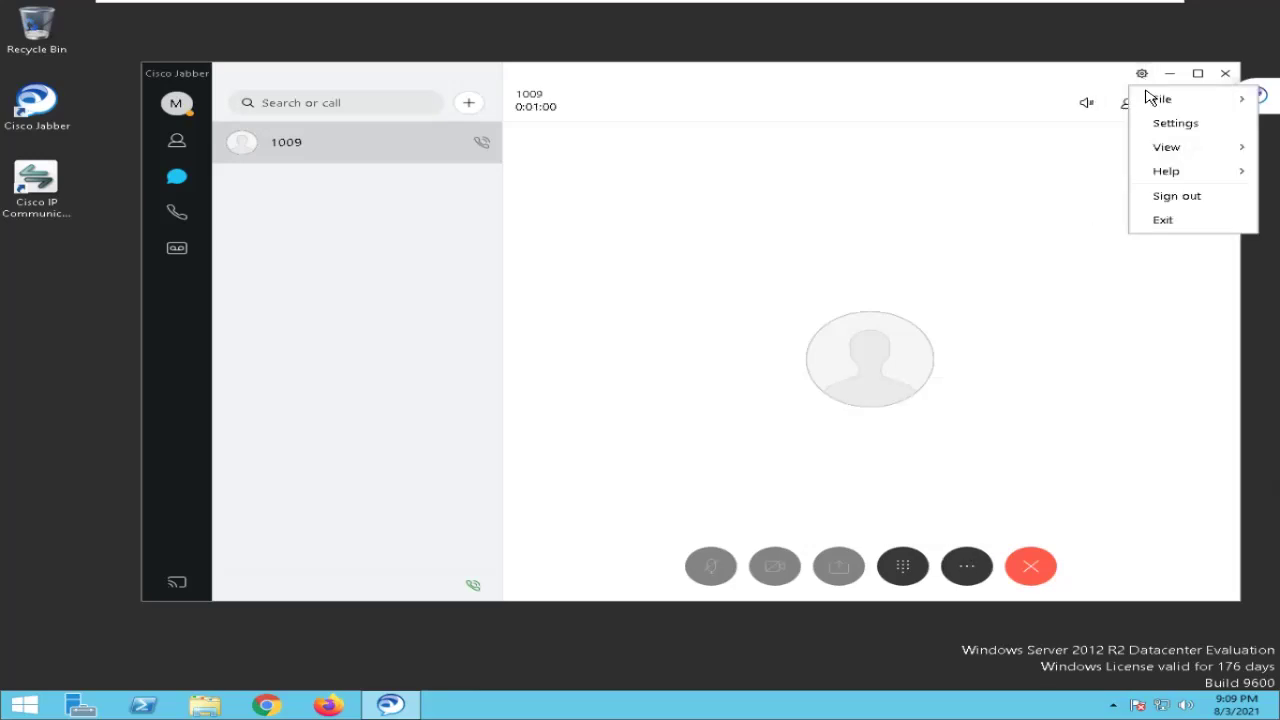
mouse_move(1166, 147)
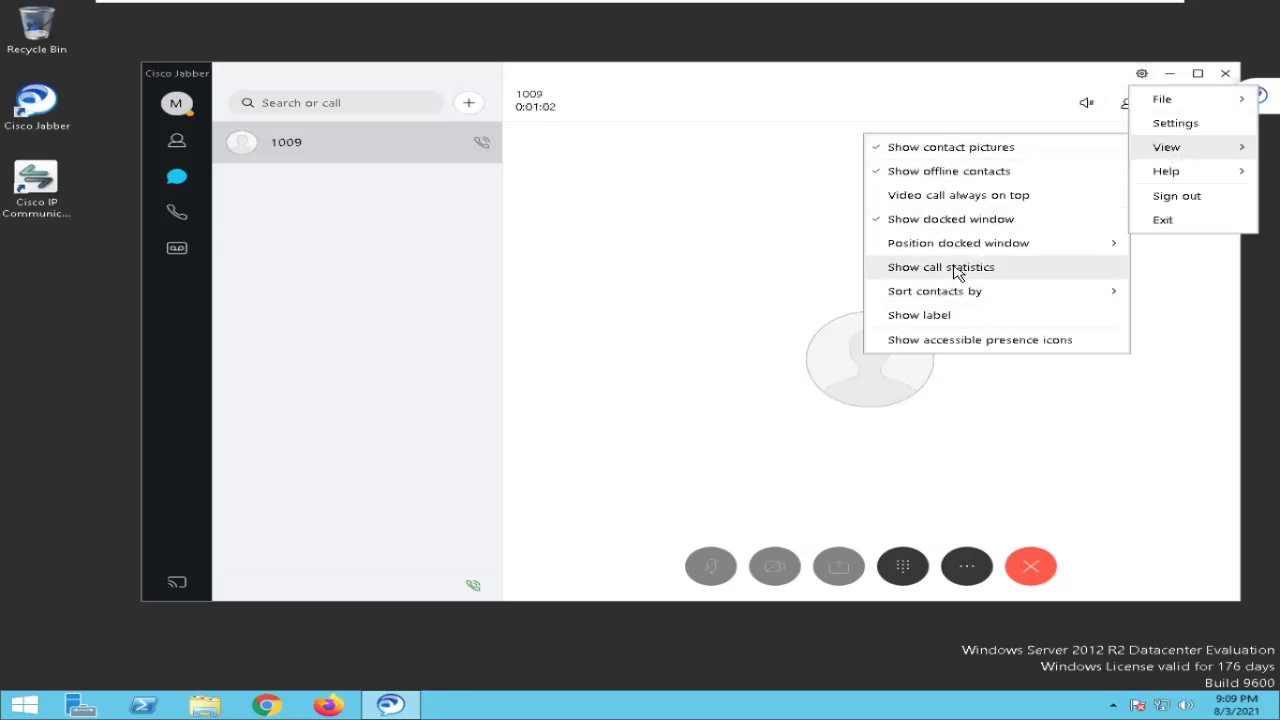
left_click(955, 270)
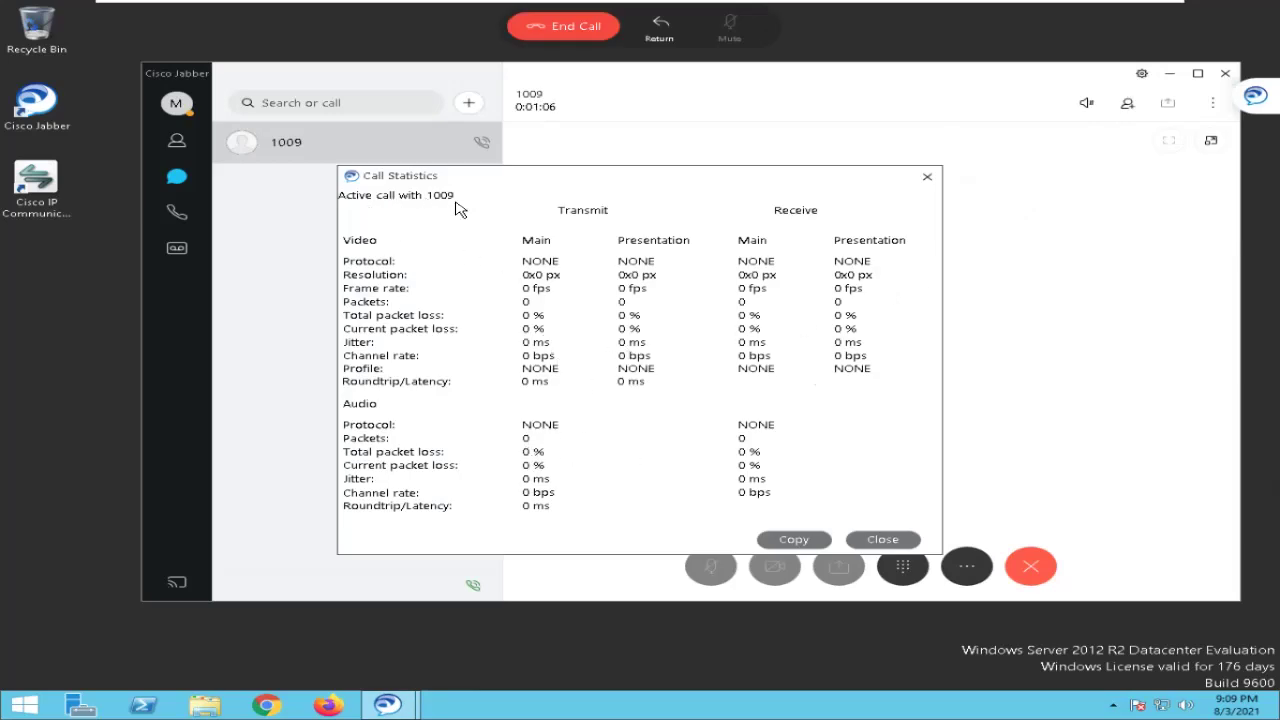
left_click(885, 539)
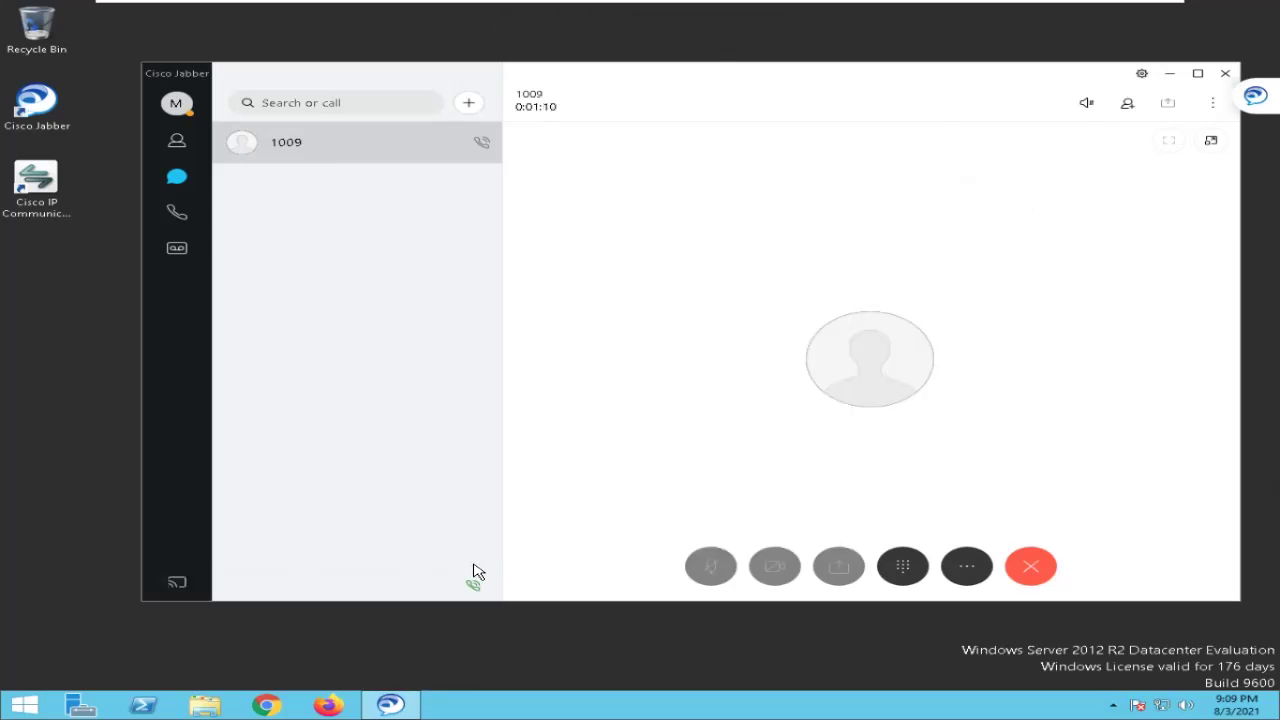
left_click(1031, 567)
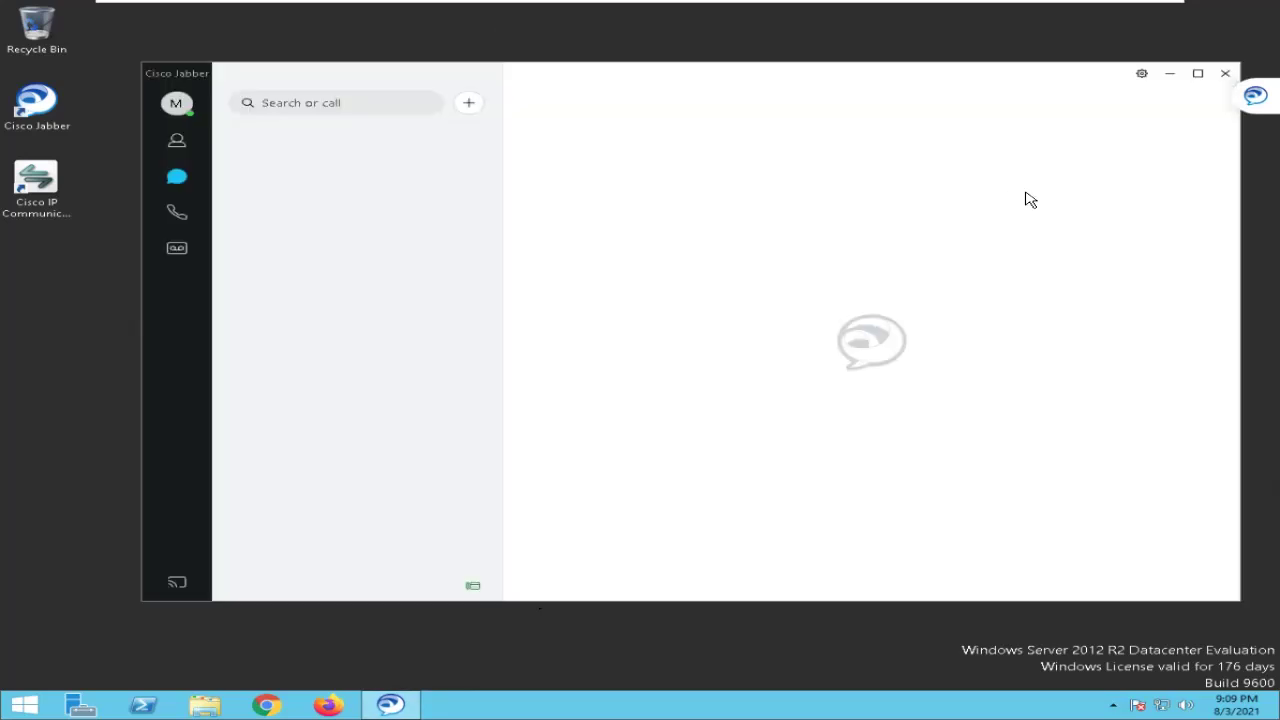
left_click(471, 588)
left_click(314, 449)
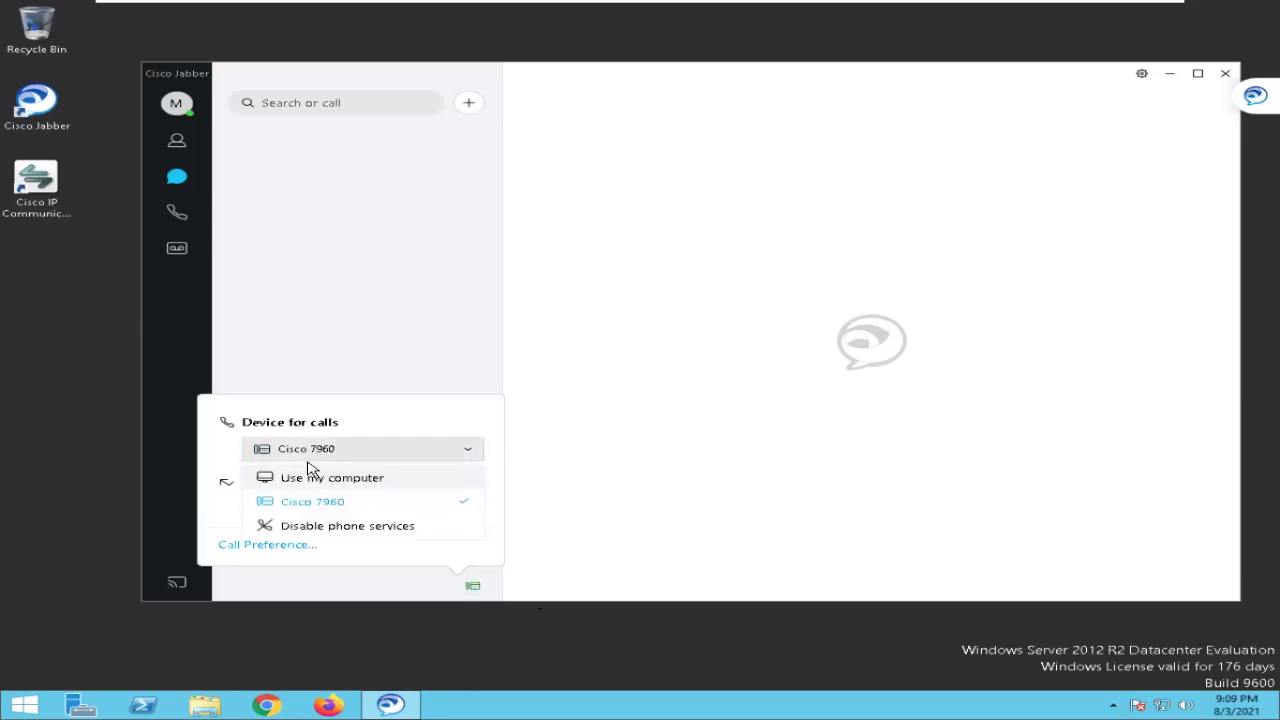
left_click(325, 480)
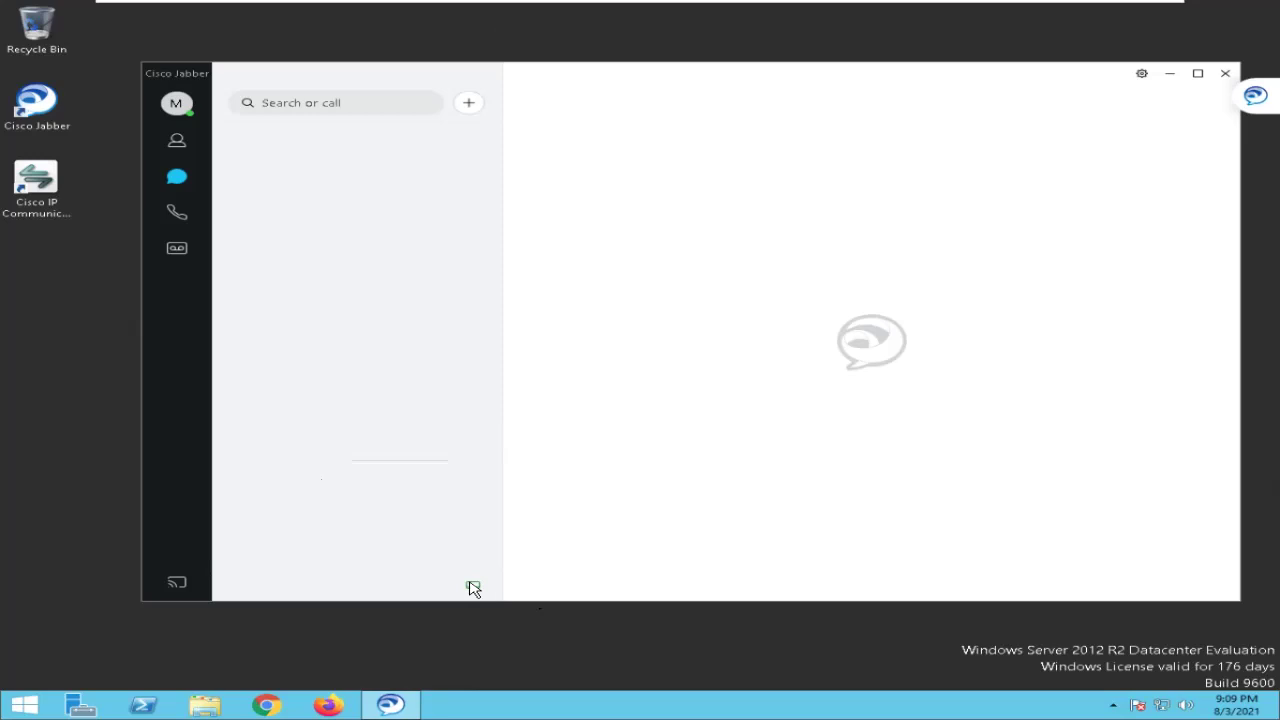
left_click(472, 588)
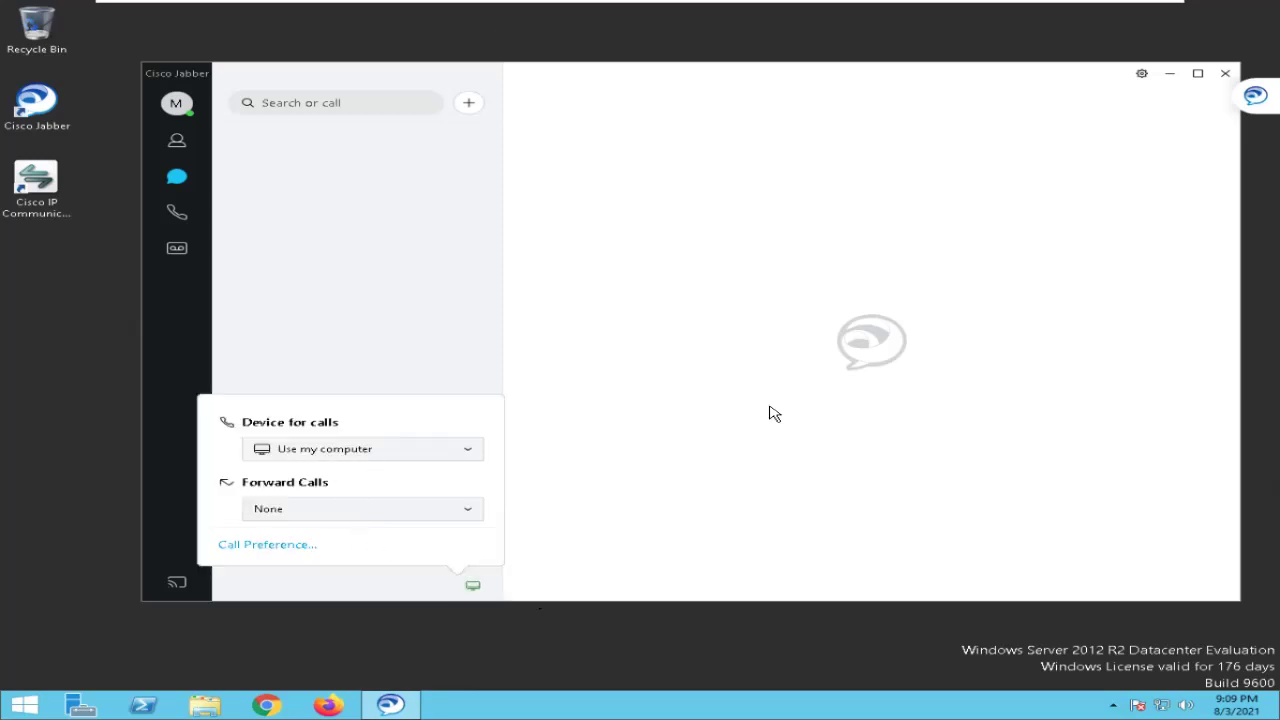
left_click(621, 412)
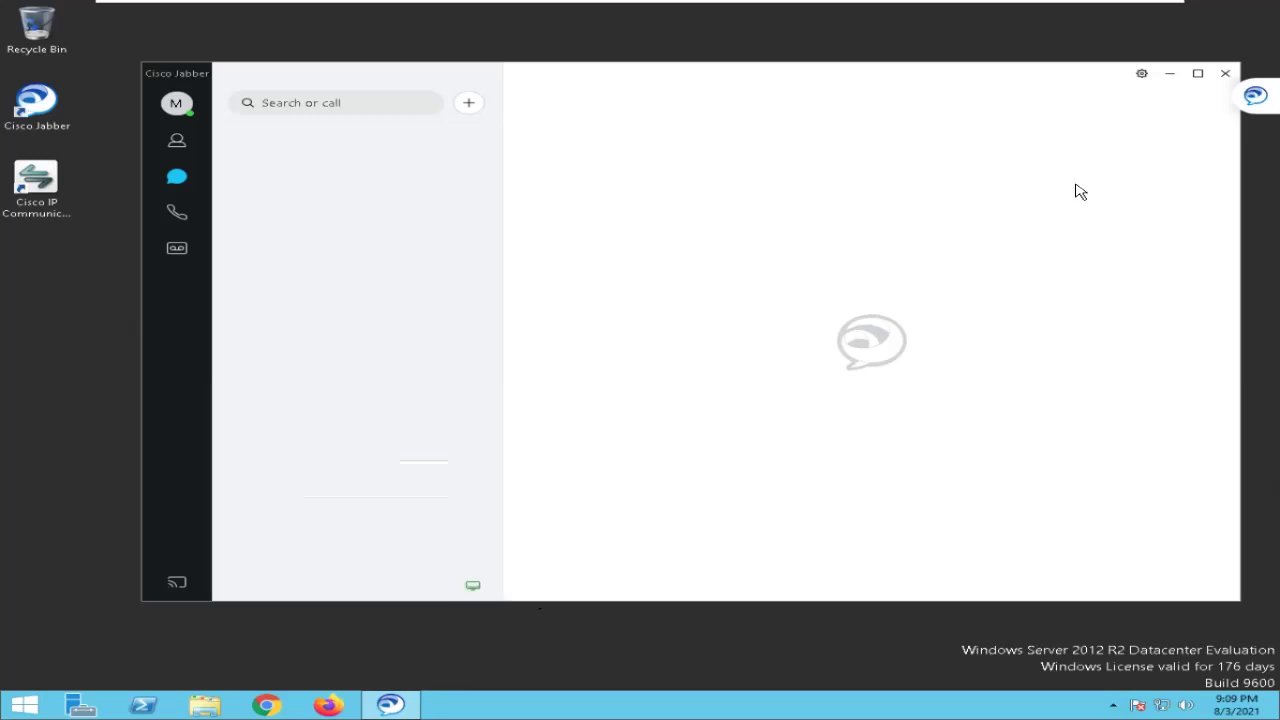
key("alt+Tab")
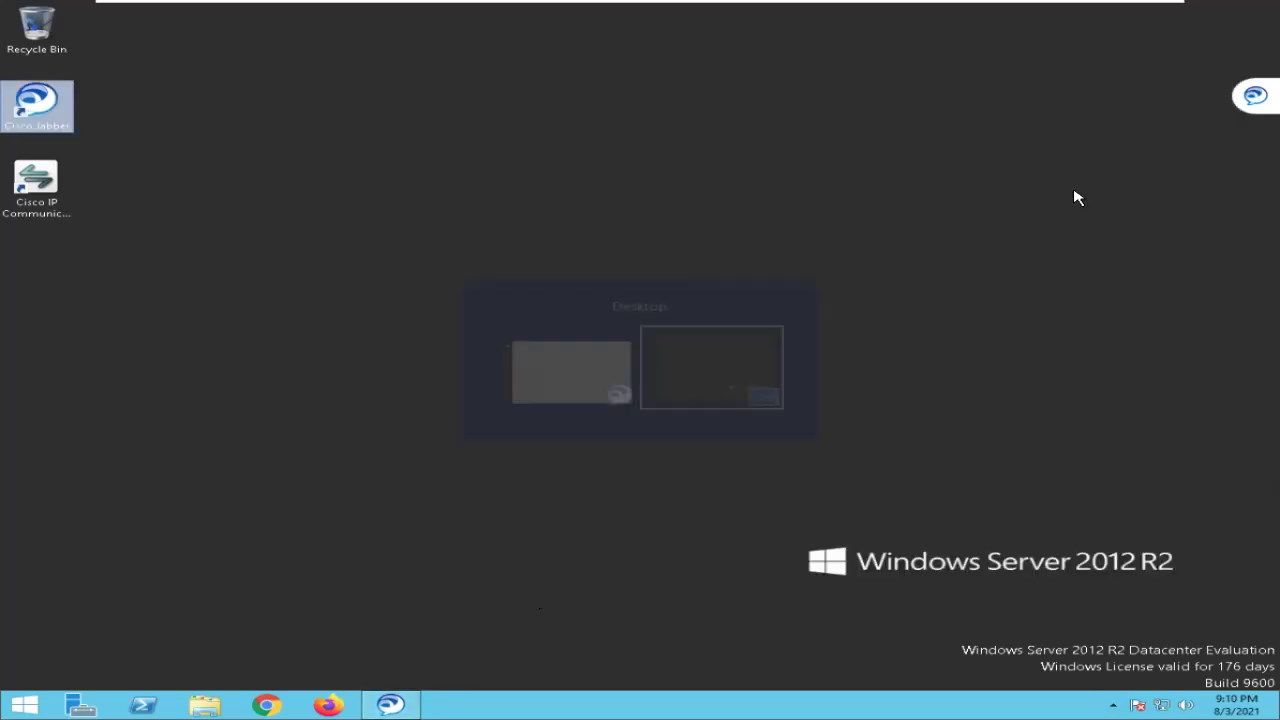
key("alt+Tab")
key("alt+Tab")
key("alt+Tab")
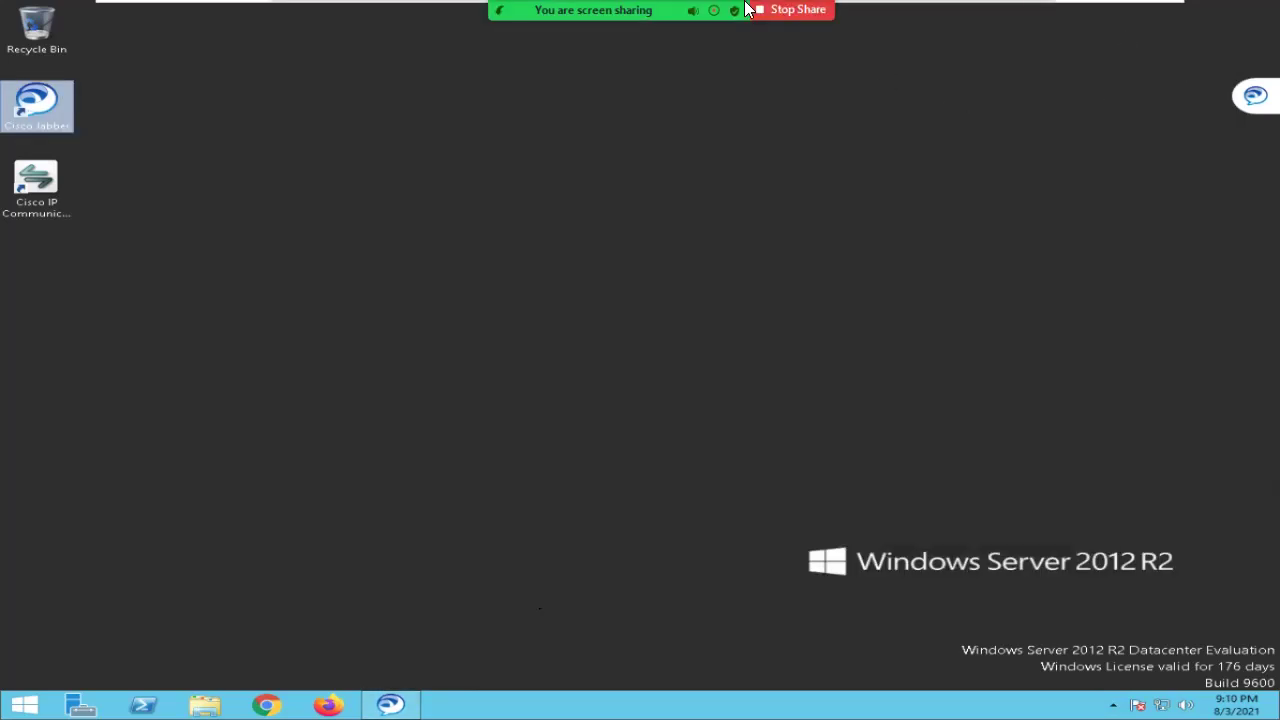
Close the meeting options popup and return to Unified CM Administration.
mouse_move(866, 14)
left_click(1030, 37)
left_click(758, 204)
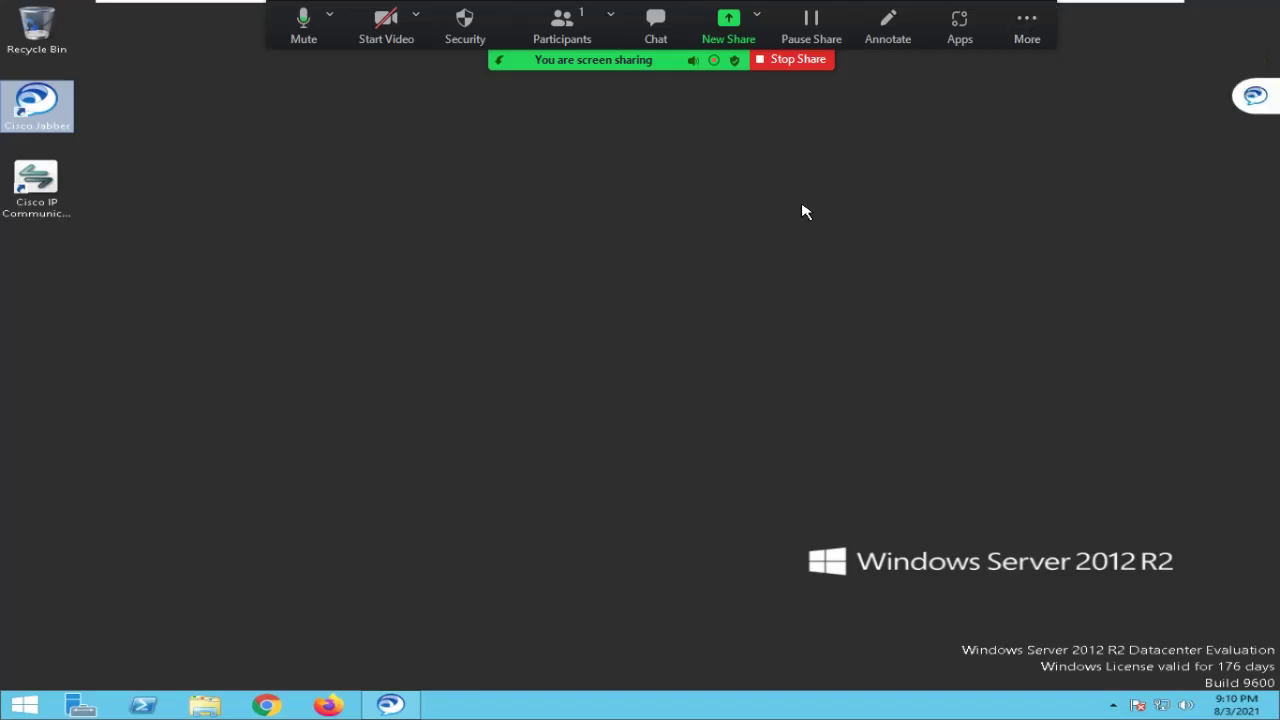
key("alt+Tab")
key("alt+Tab")
key("alt+Tab")
key("alt+Tab")
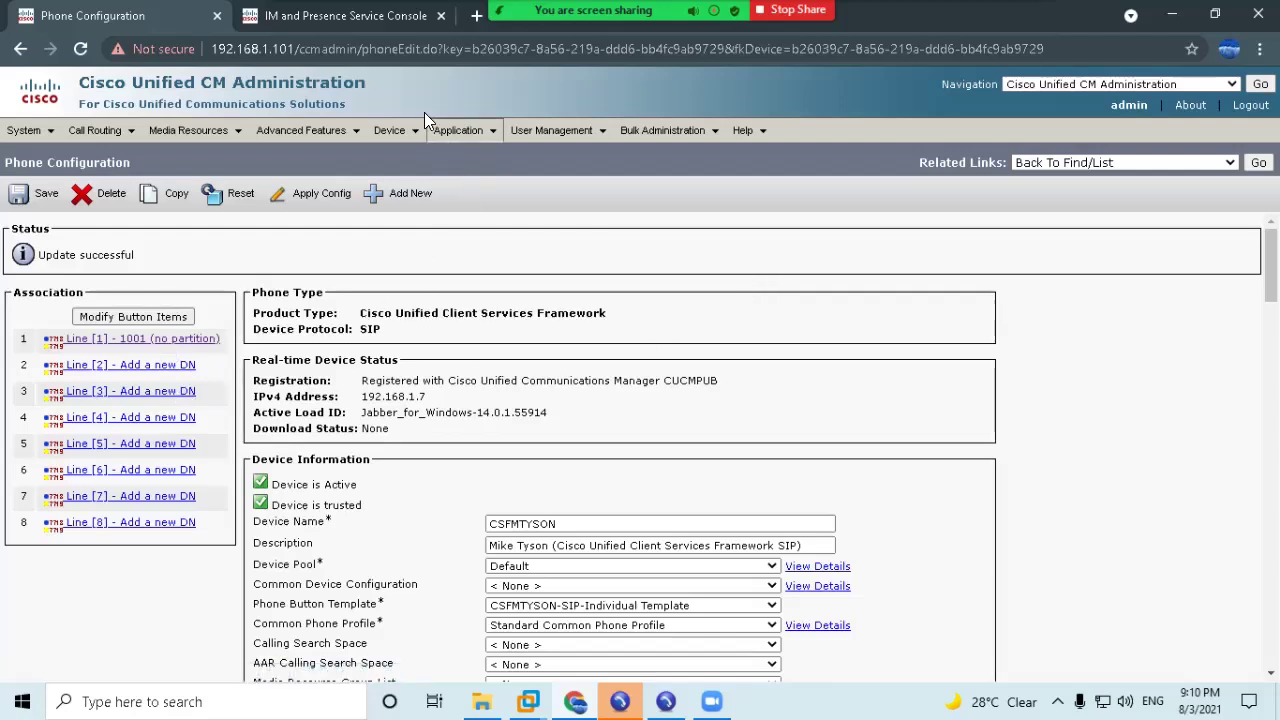
Open phone SEPAABBCCDDEEFF's Line [1] - 1001 settings, clearing the softphone's error screen on the way.
left_click(394, 140)
left_click(414, 224)
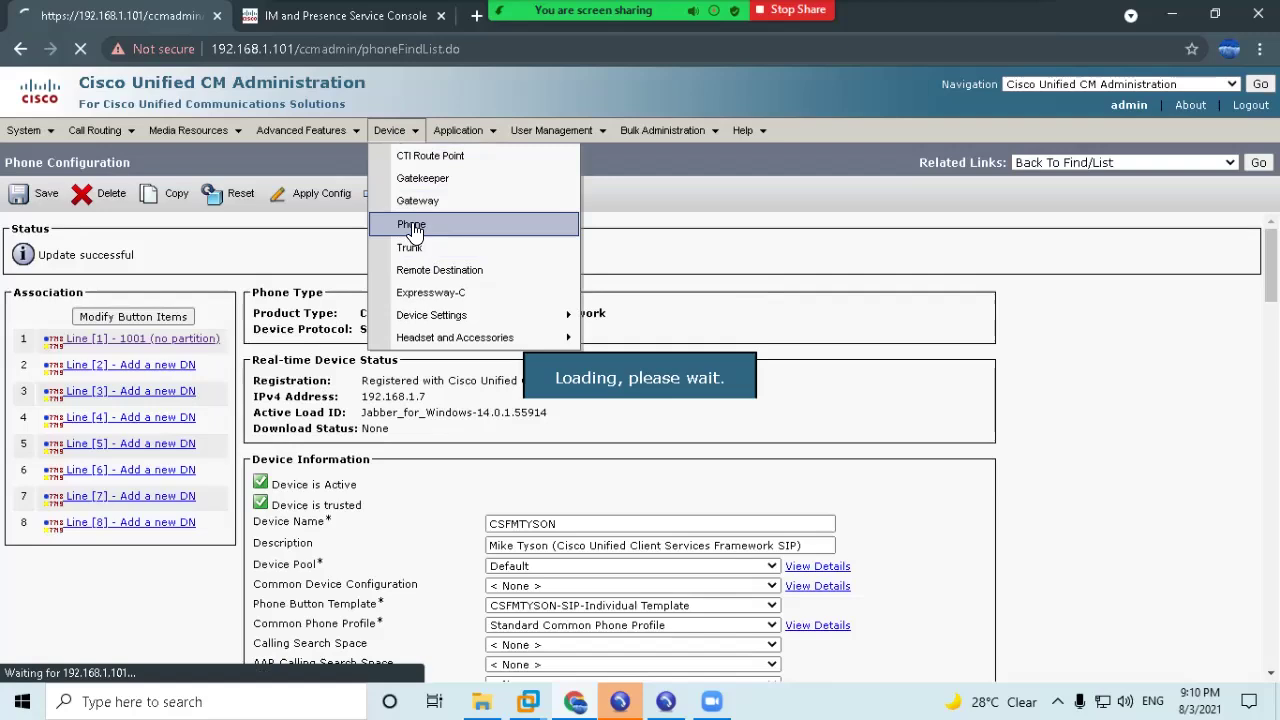
left_click(620, 702)
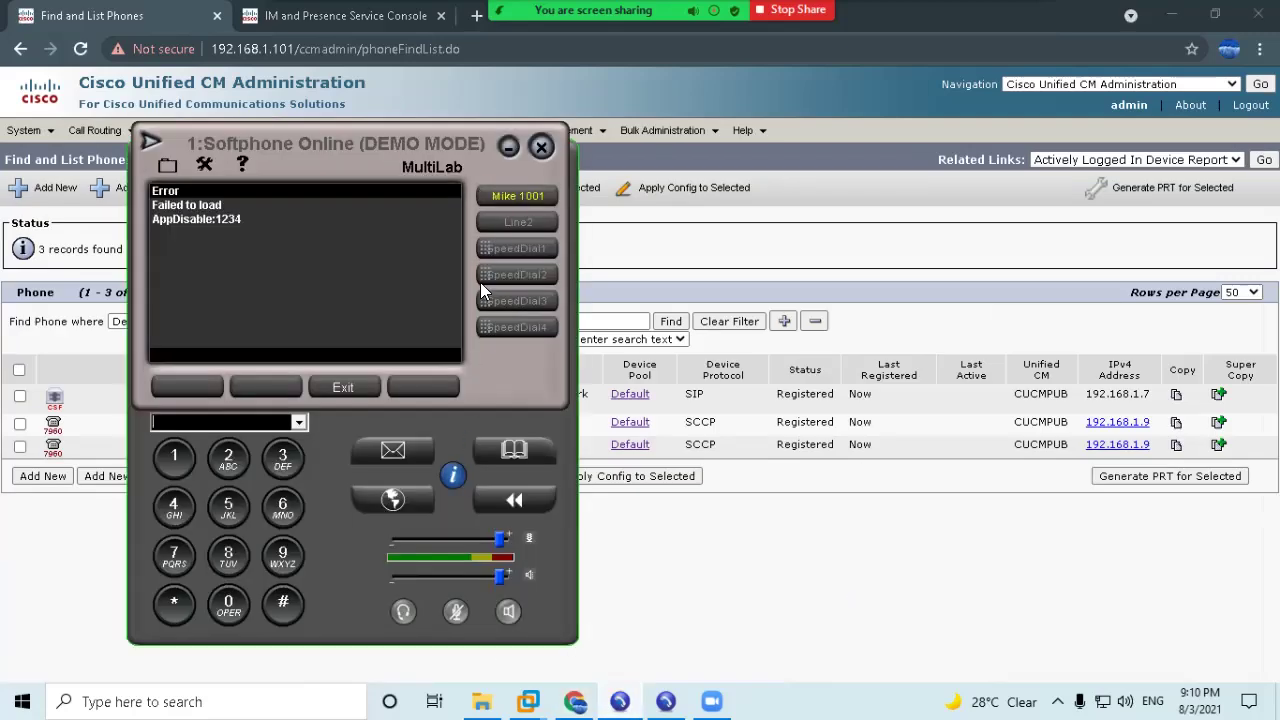
left_click(366, 392)
left_click(628, 268)
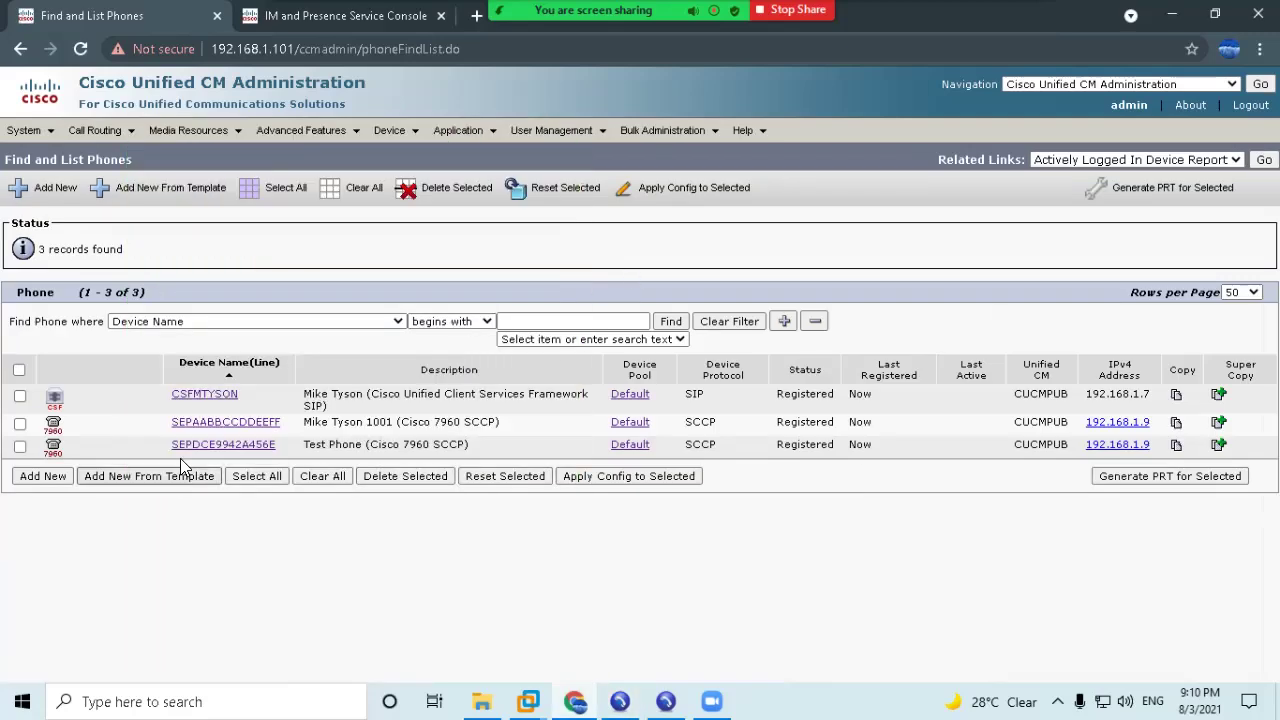
left_click(257, 421)
left_click(190, 342)
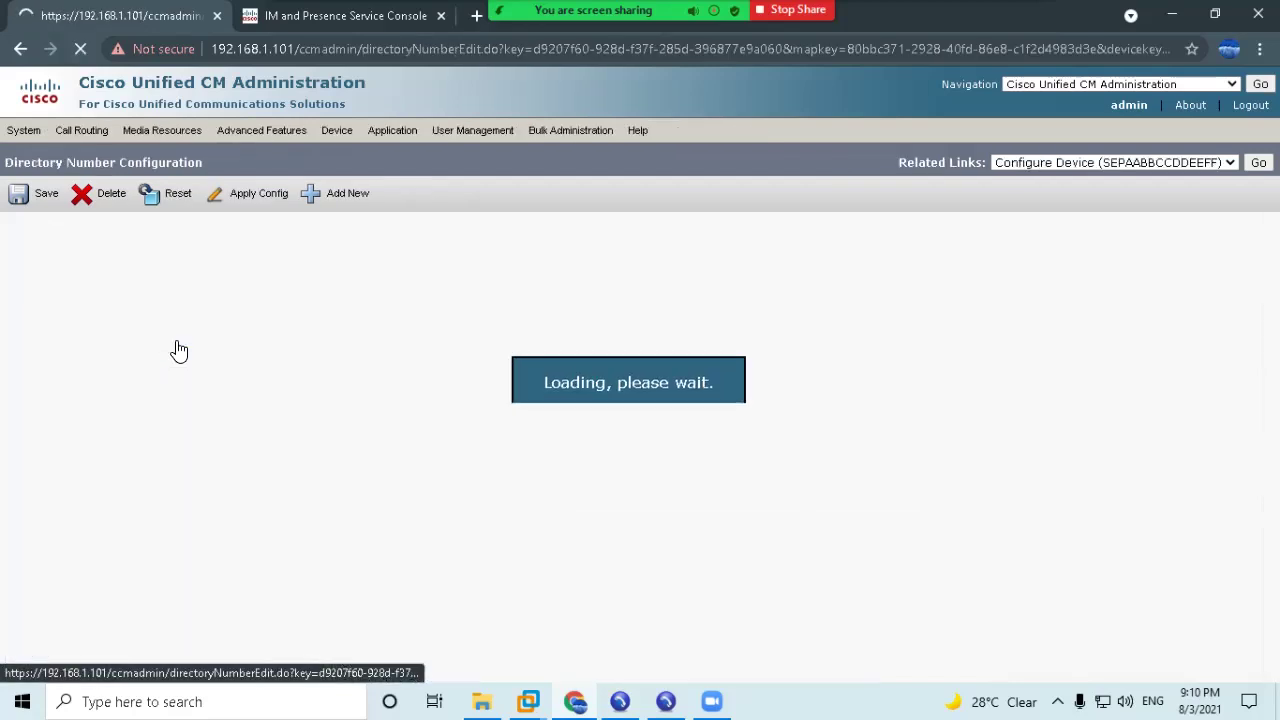
Change the directory number from 1001 to 1007.
left_click(202, 313)
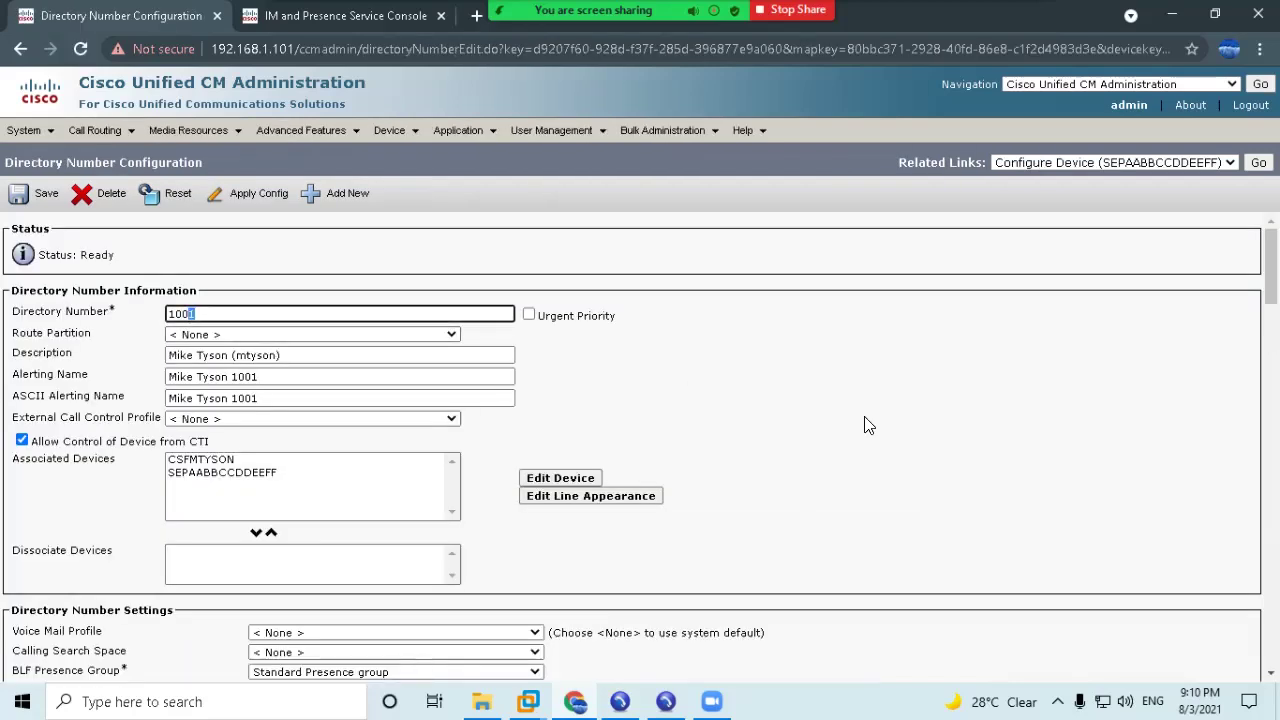
key("BackSpace")
key("BackSpace")
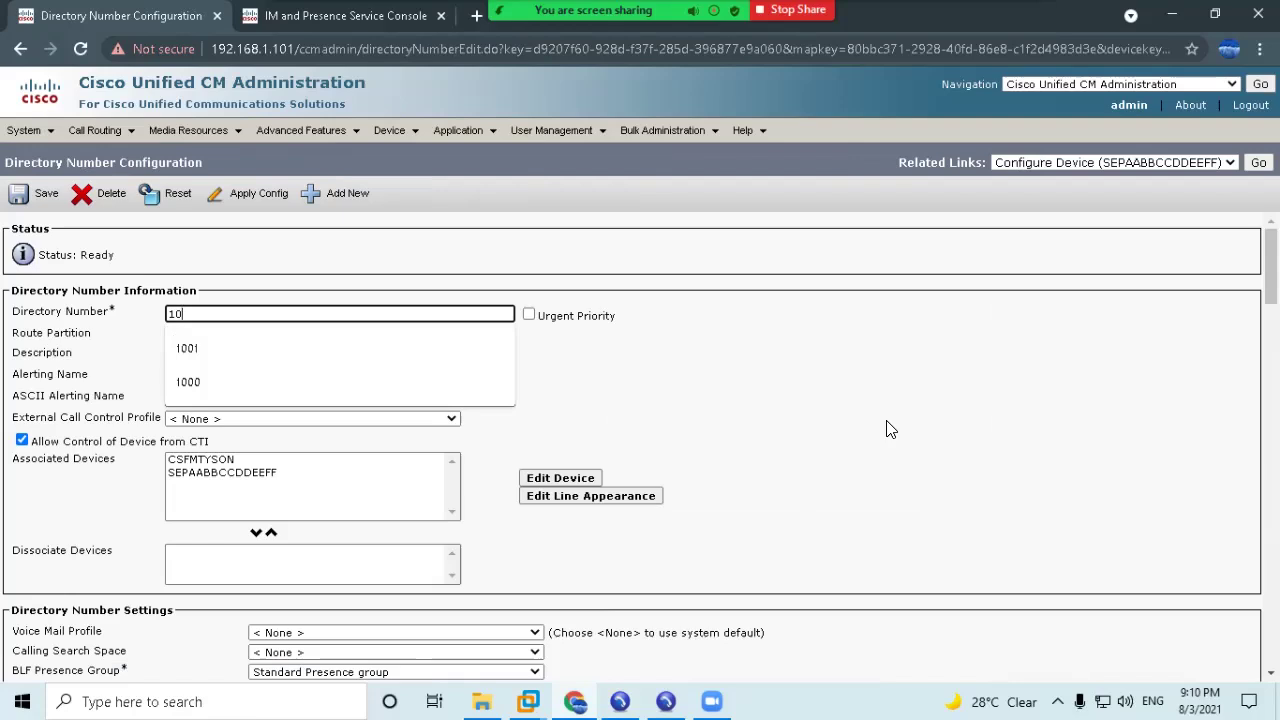
type("07")
left_click(1024, 368)
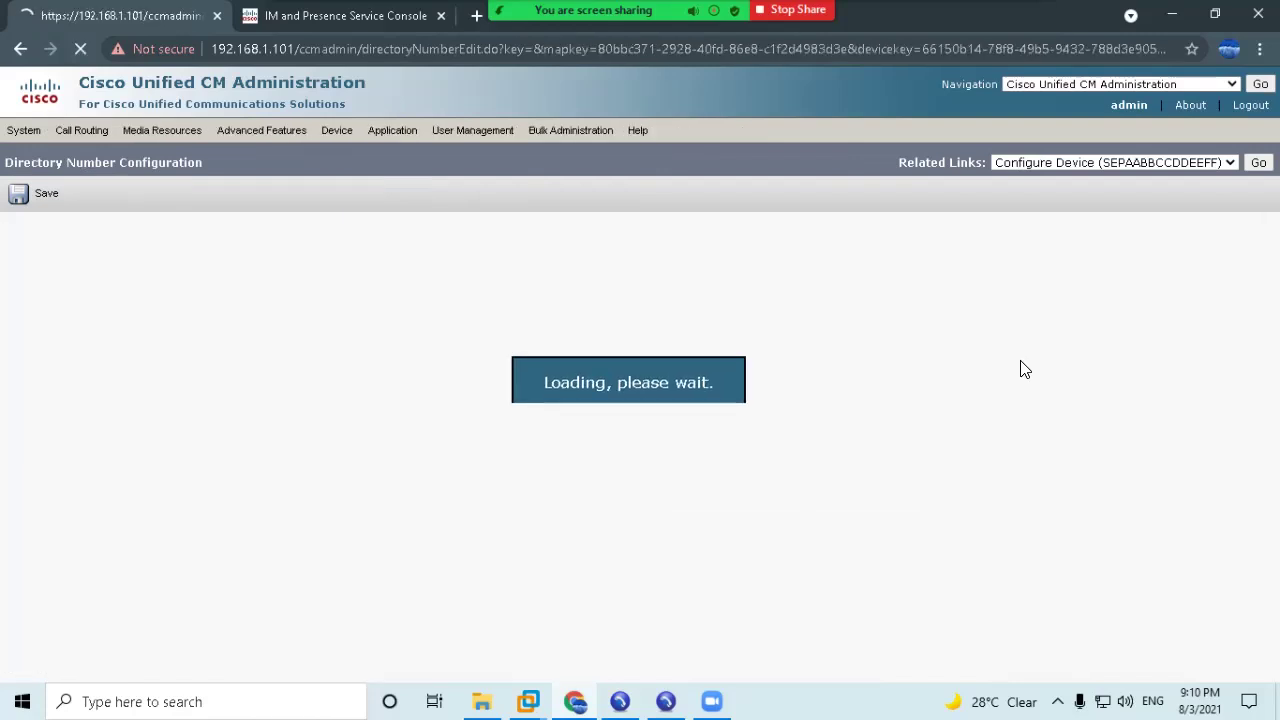
Set the description, alerting name and ASCII alerting name to Test User 1007.
left_click(285, 355)
left_click_drag(285, 355, 135, 361)
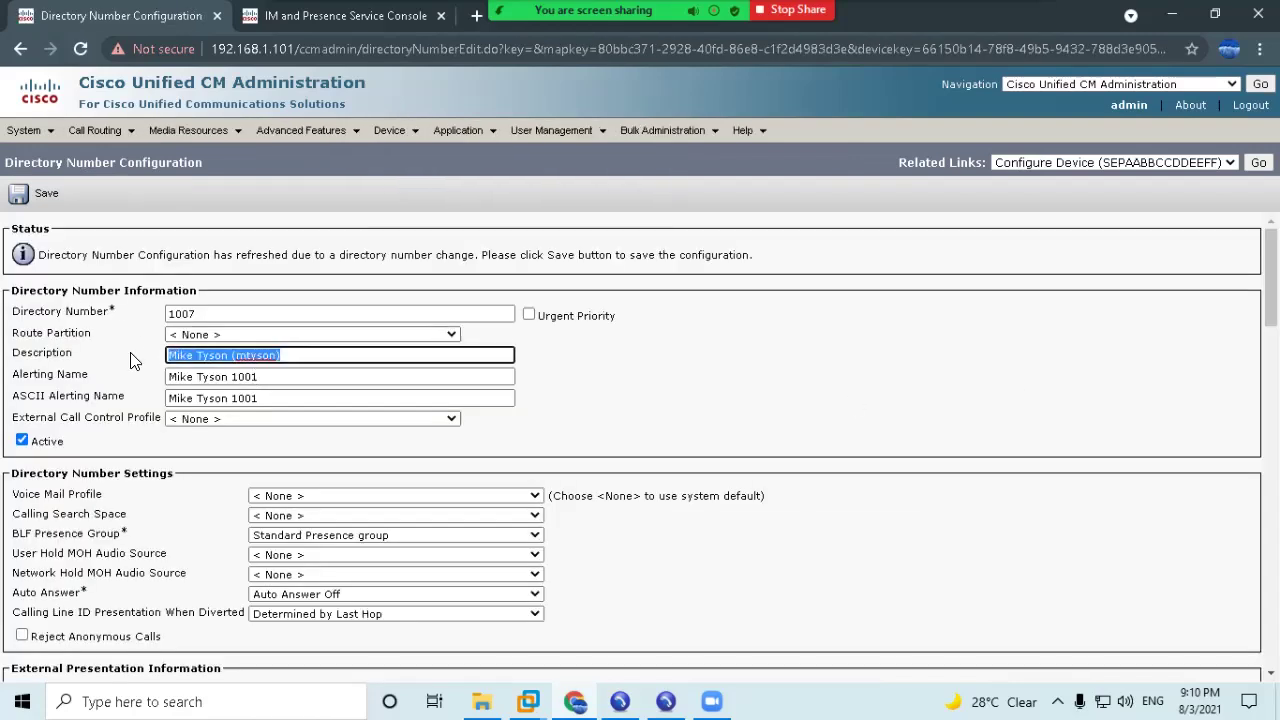
type("User")
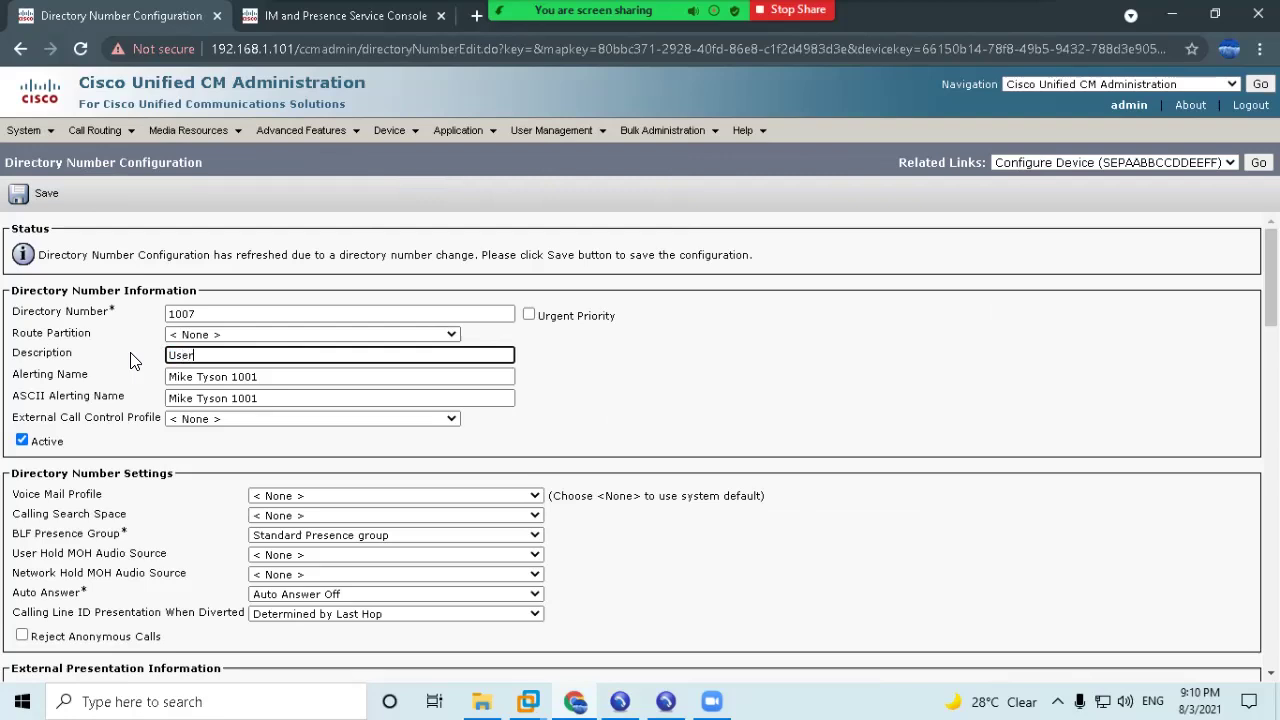
type("Test U")
key("ctrl+a")
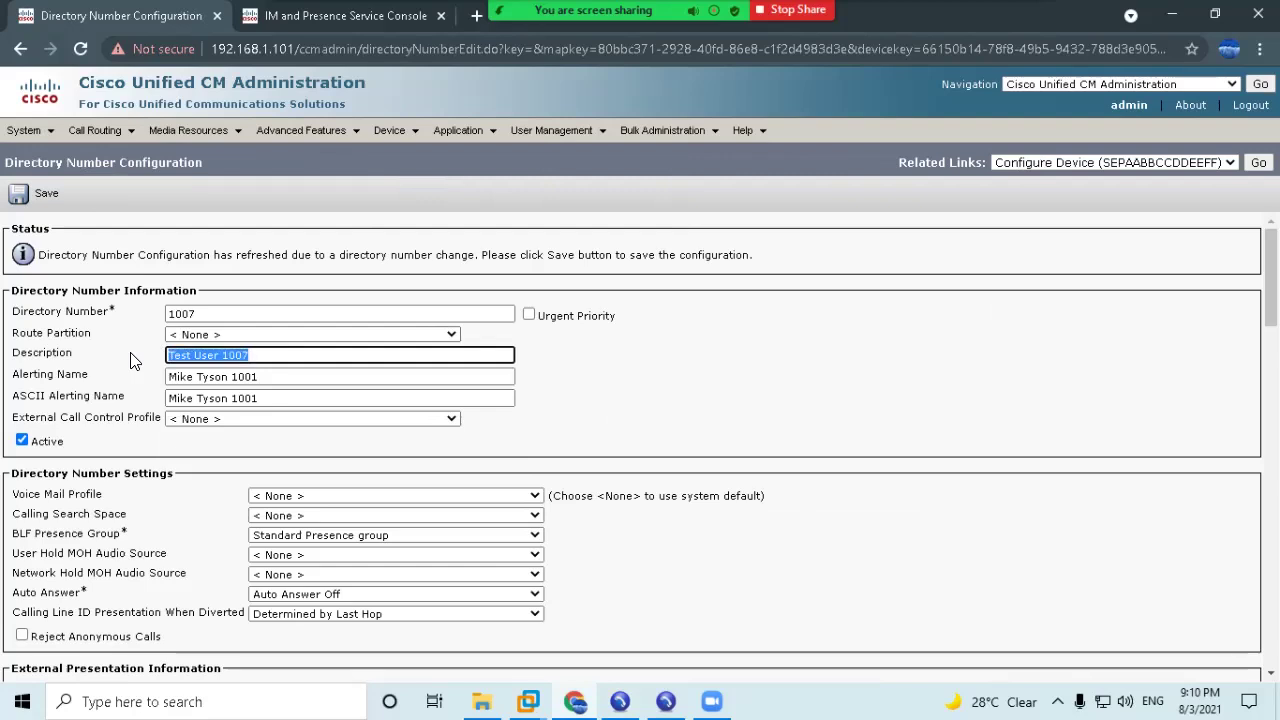
key("ctrl+c")
key("Tab")
key("ctrl+v")
key("Tab")
key("ctrl+v")
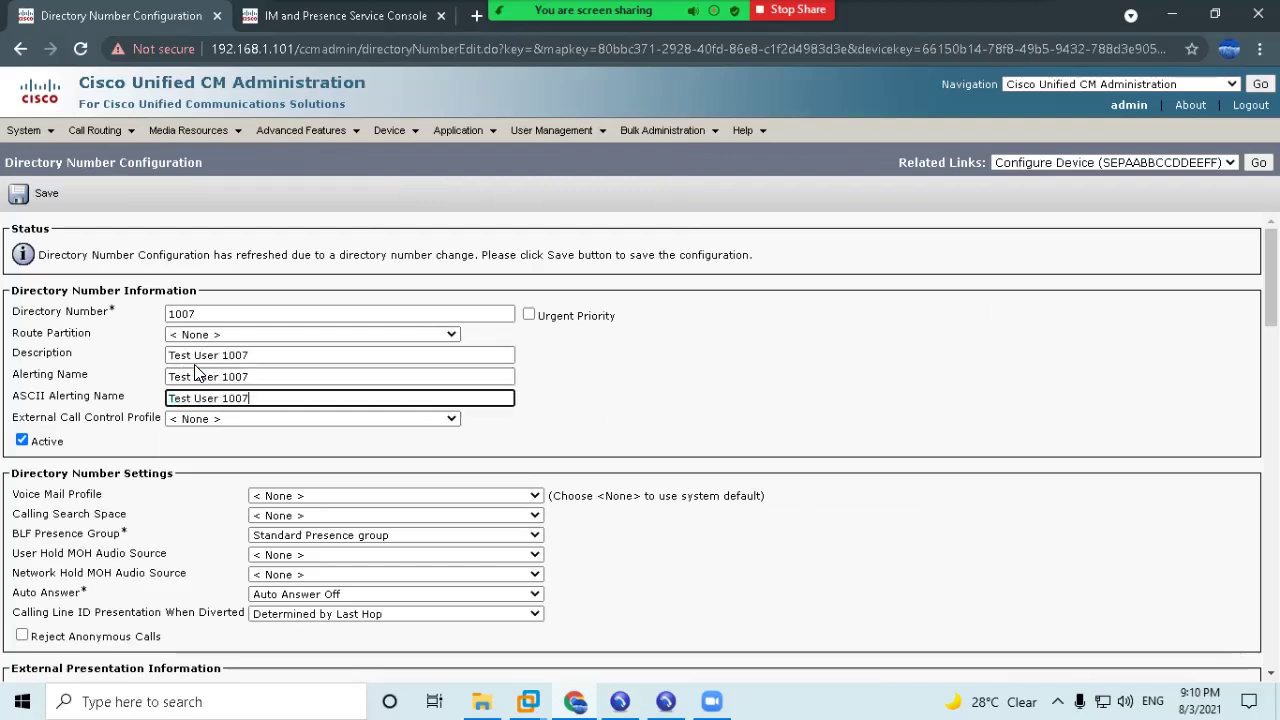
Set the line text label to Test User 1007 and save the directory number.
scroll(197, 373, "down", 15)
scroll(293, 410, "up", 3)
left_click(300, 465)
key("ctrl+a")
key("ctrl+v")
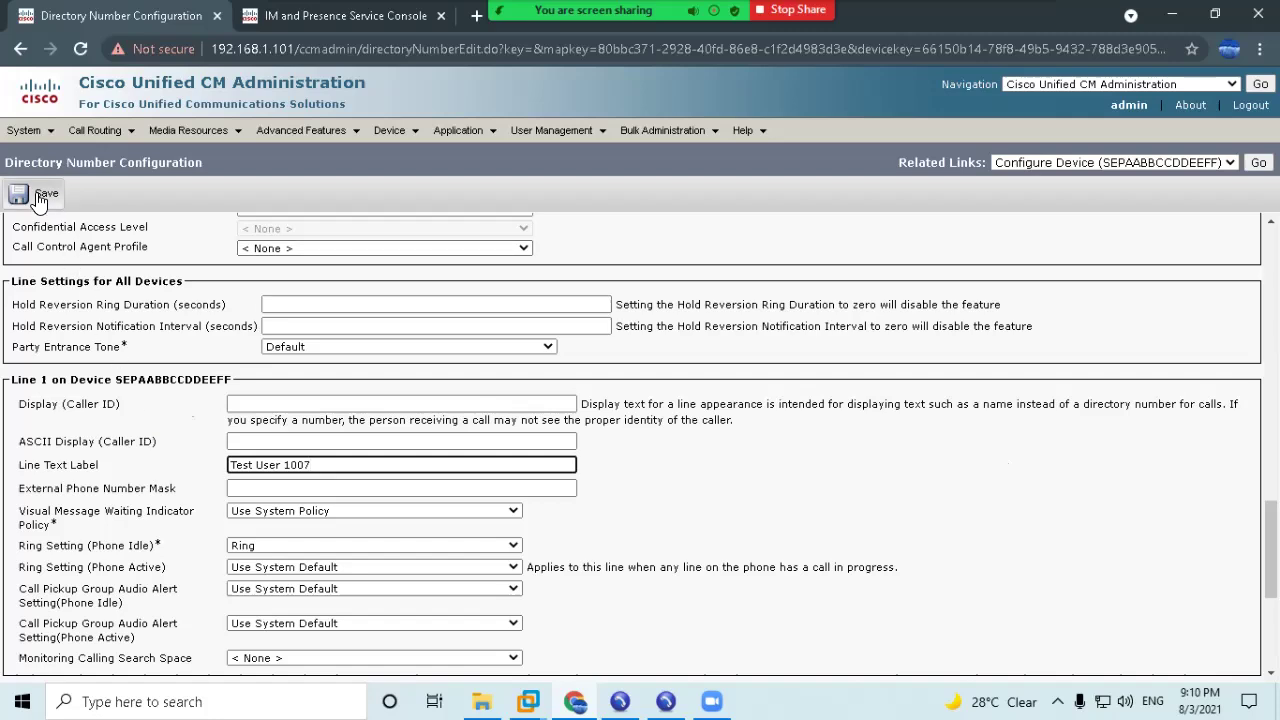
left_click(38, 197)
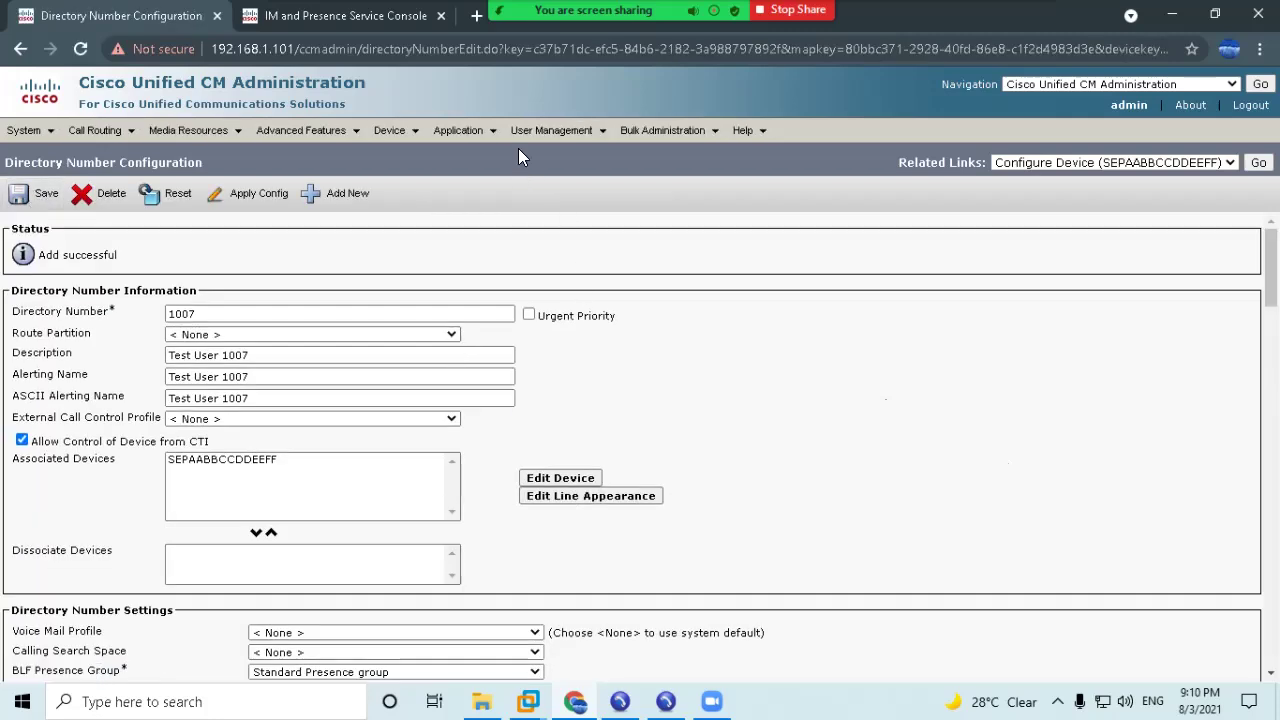
Open the end user, check SEPAABBCCDDEEFF among its controlled devices, and return to the user list.
mouse_move(551, 131)
left_click(545, 177)
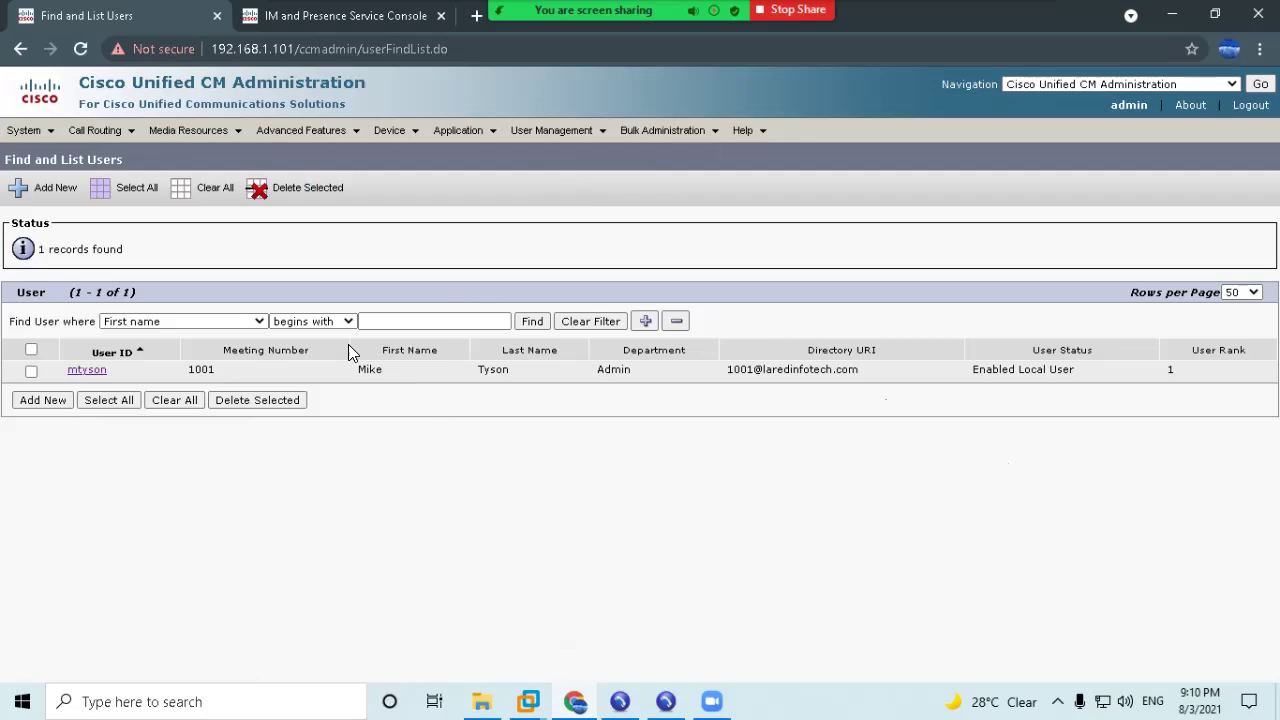
left_click(87, 370)
scroll(226, 503, "down", 10)
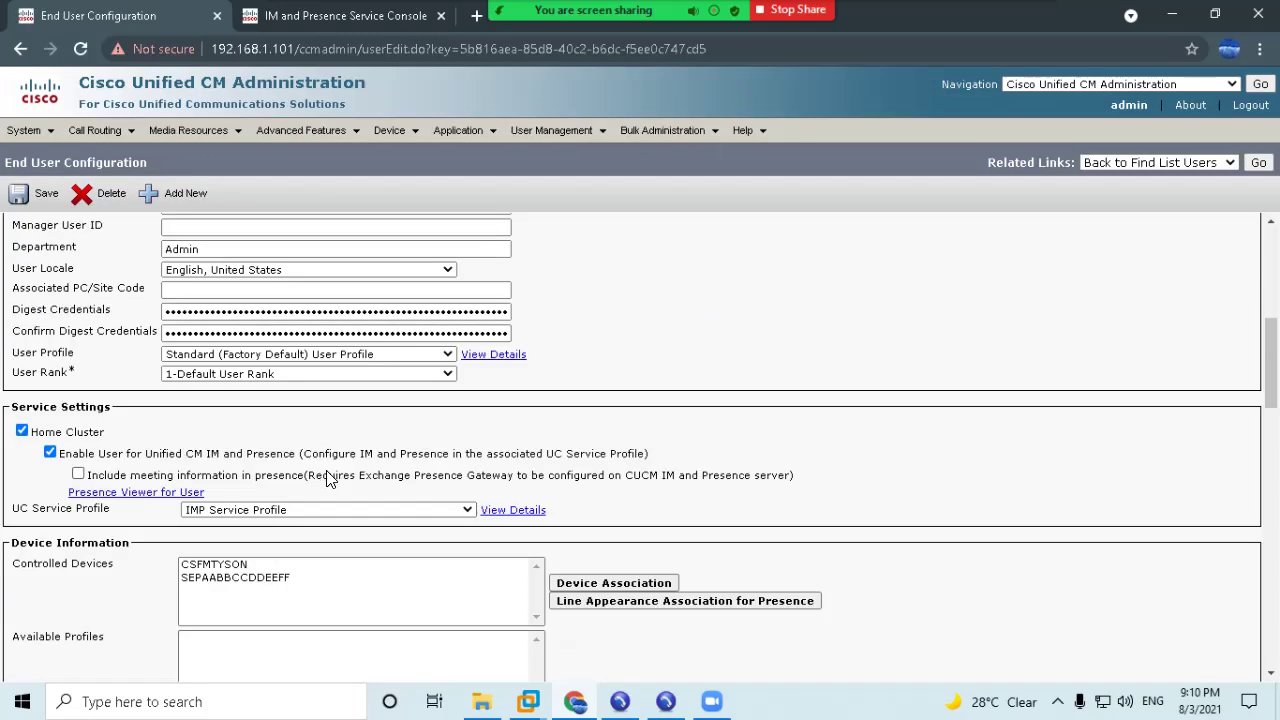
left_click(240, 487)
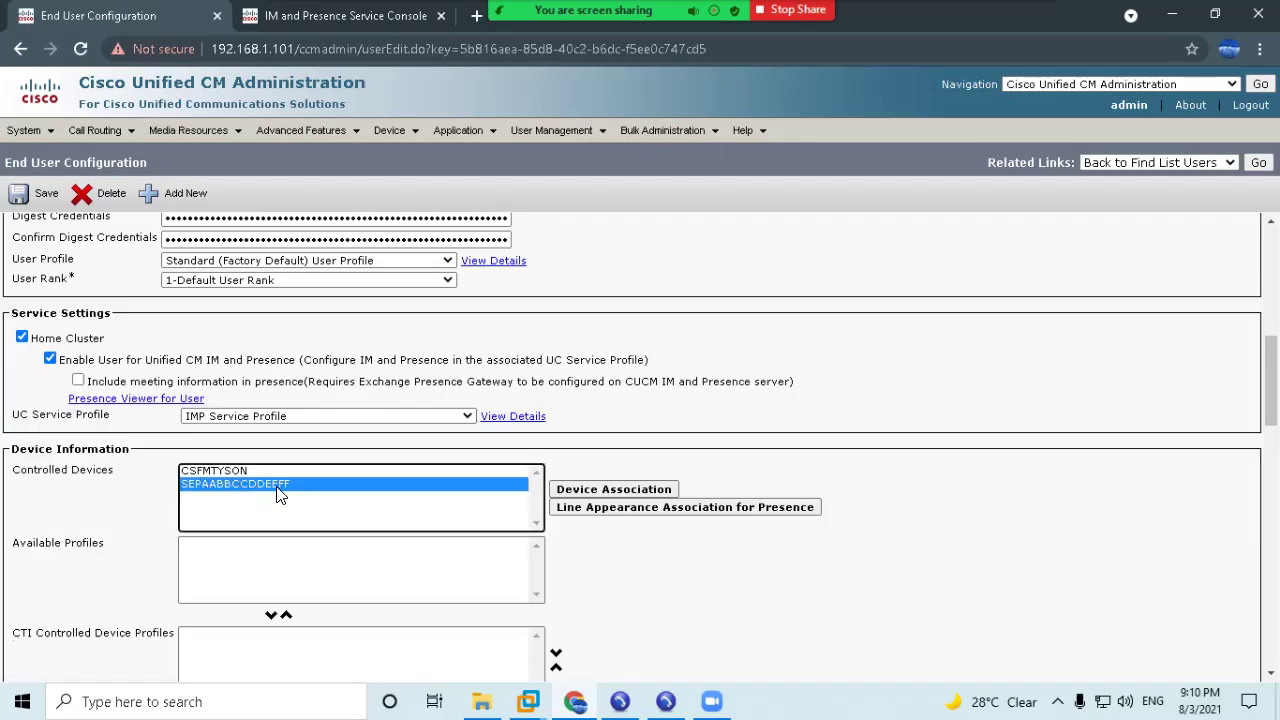
scroll(290, 510, "down", 5)
scroll(692, 353, "up", 15)
left_click(1258, 162)
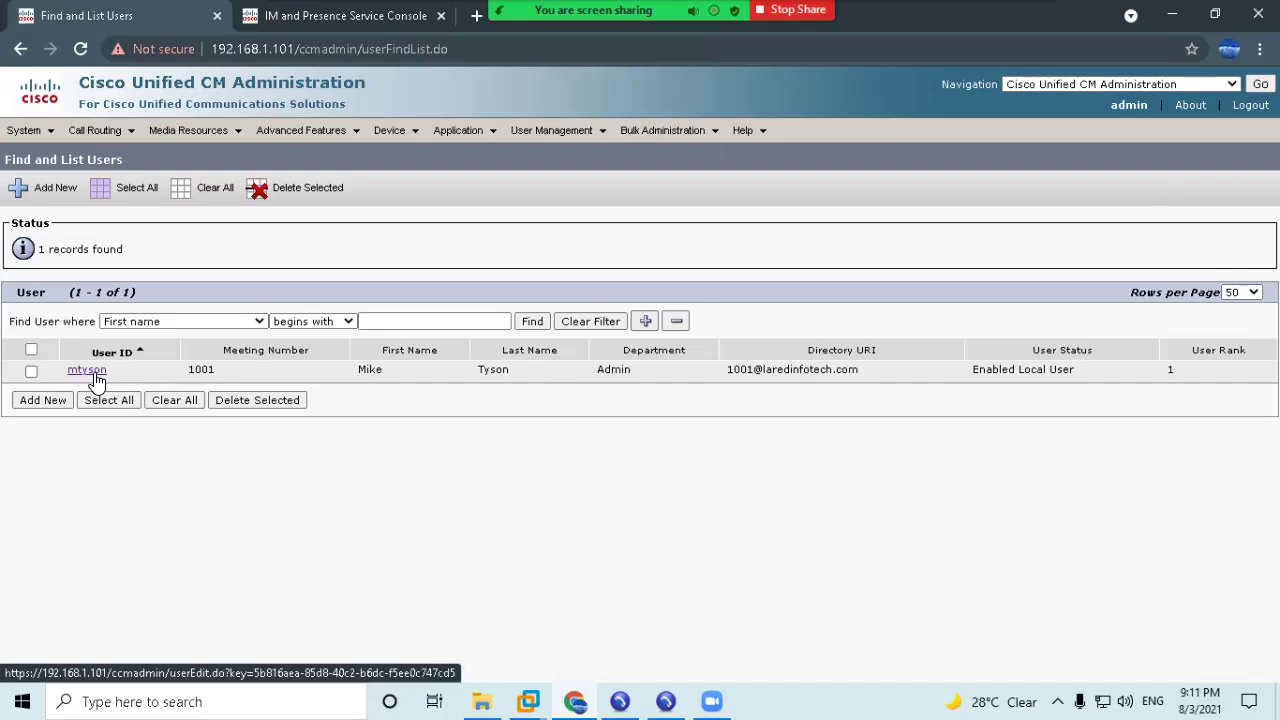
Edit the Jabber CSF device's description to end in 1001, deleting the product suffix.
mouse_move(395, 131)
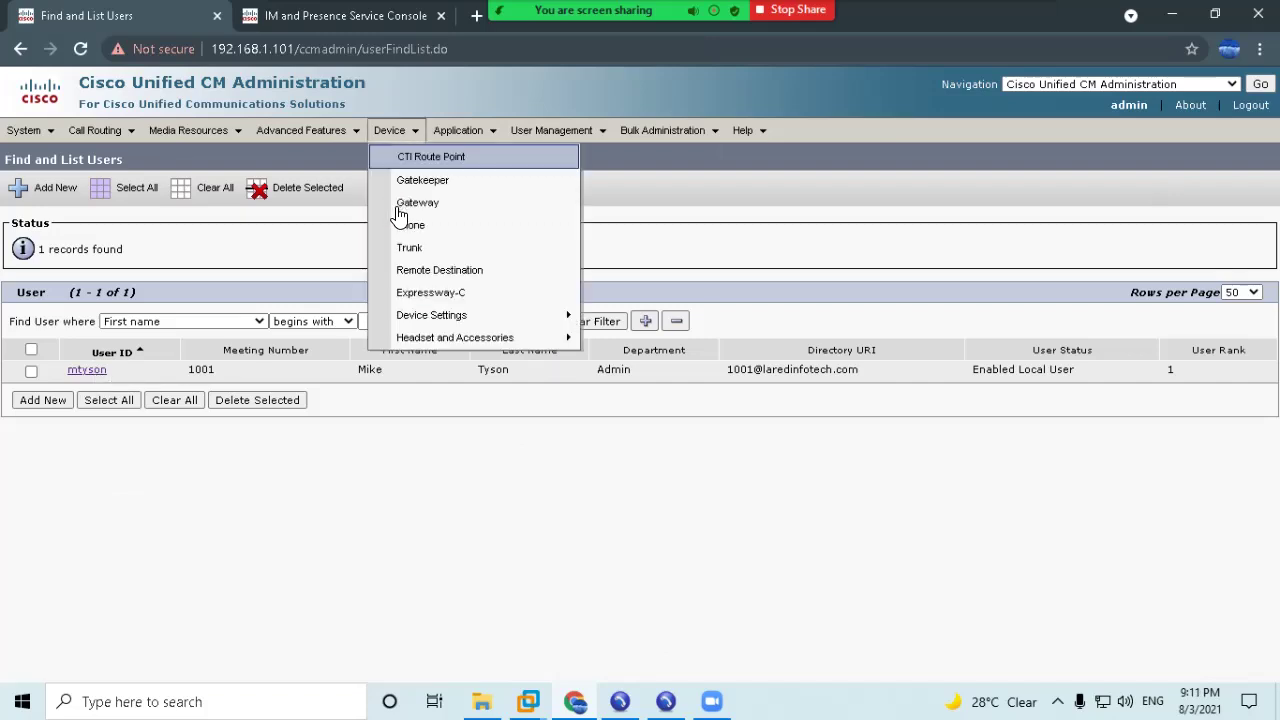
left_click(411, 226)
left_click_drag(254, 402, 394, 404)
left_click(394, 404)
left_click(217, 404)
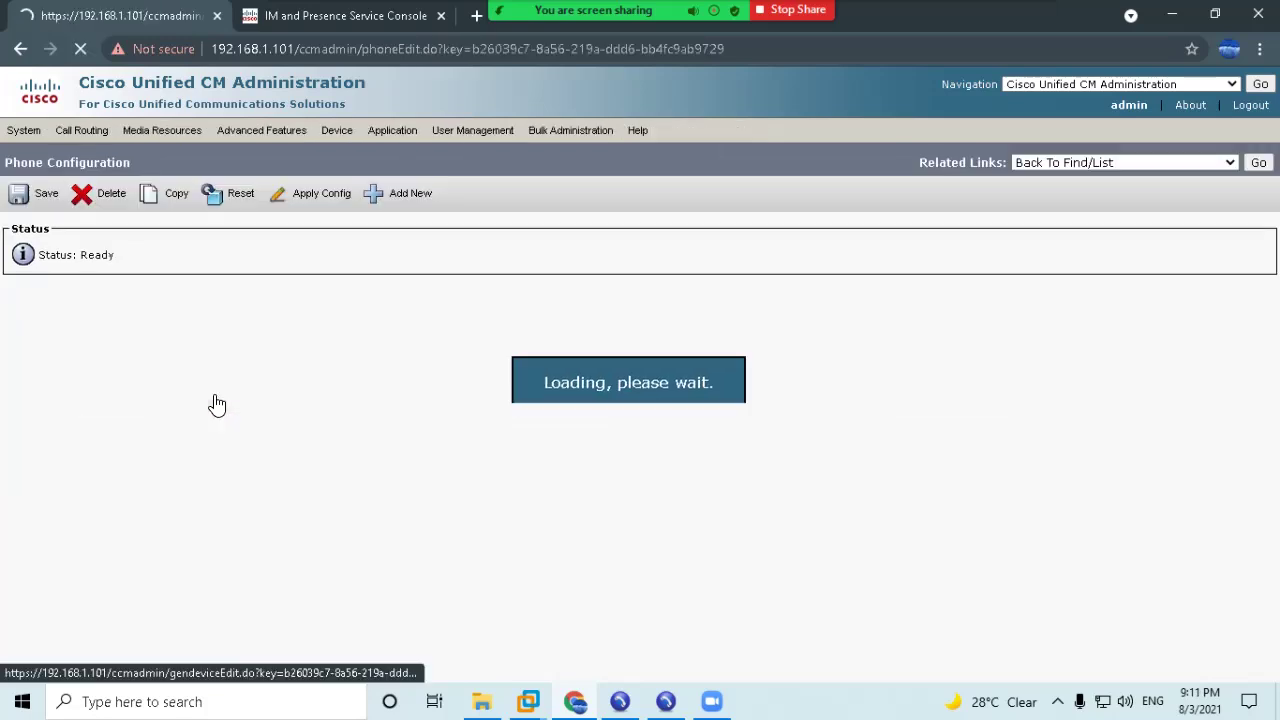
left_click(540, 545)
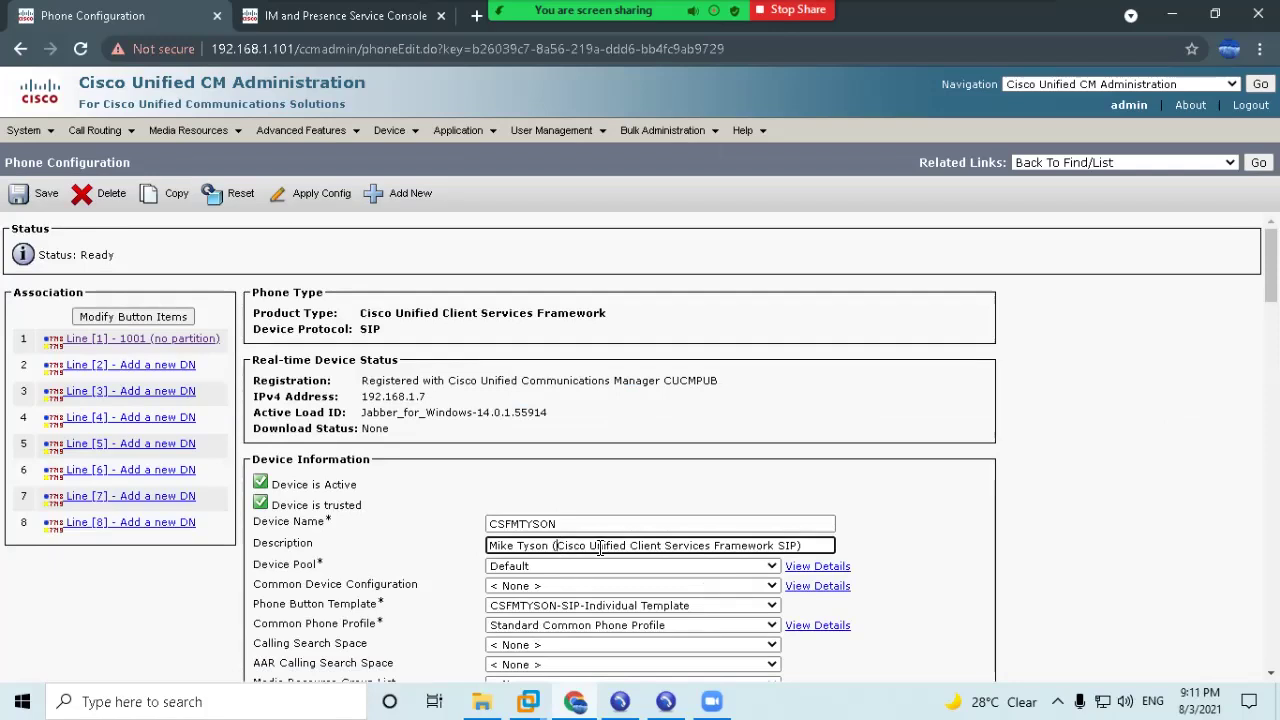
type("1001")
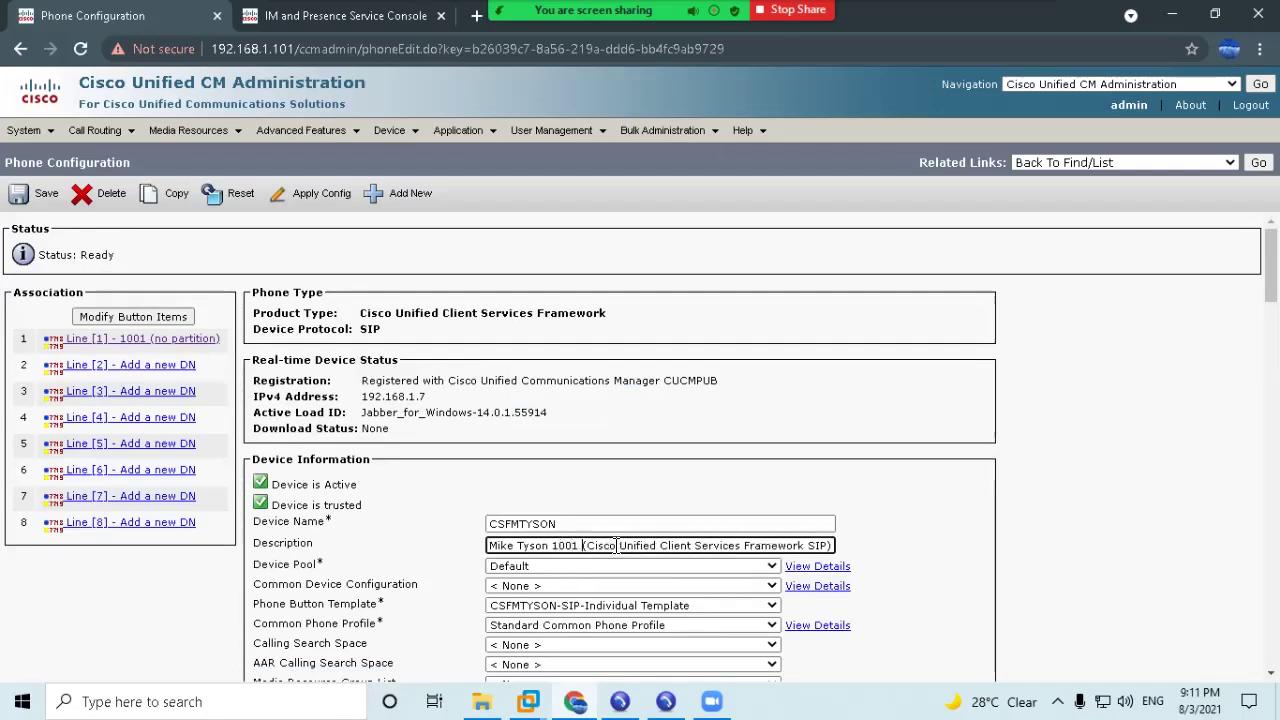
left_click_drag(584, 546, 832, 546)
key("Delete")
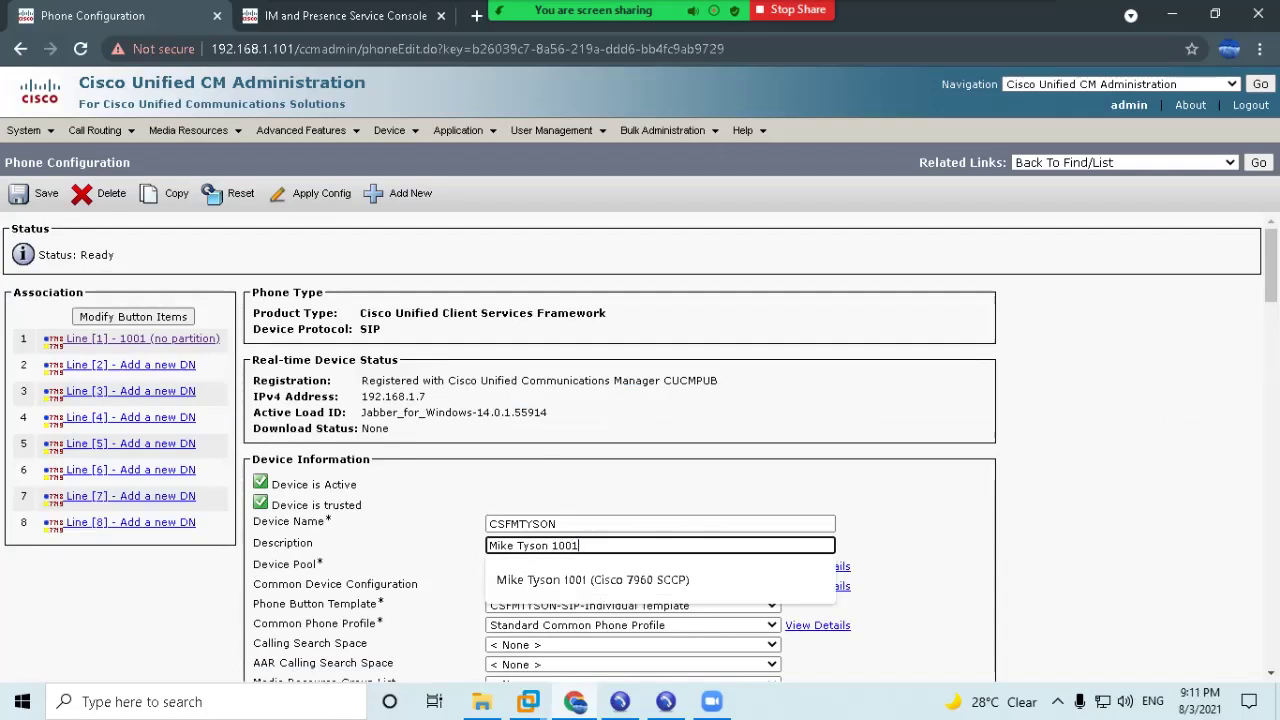
Save and apply the CSF device's configuration, then return to the phone list.
left_click(30, 195)
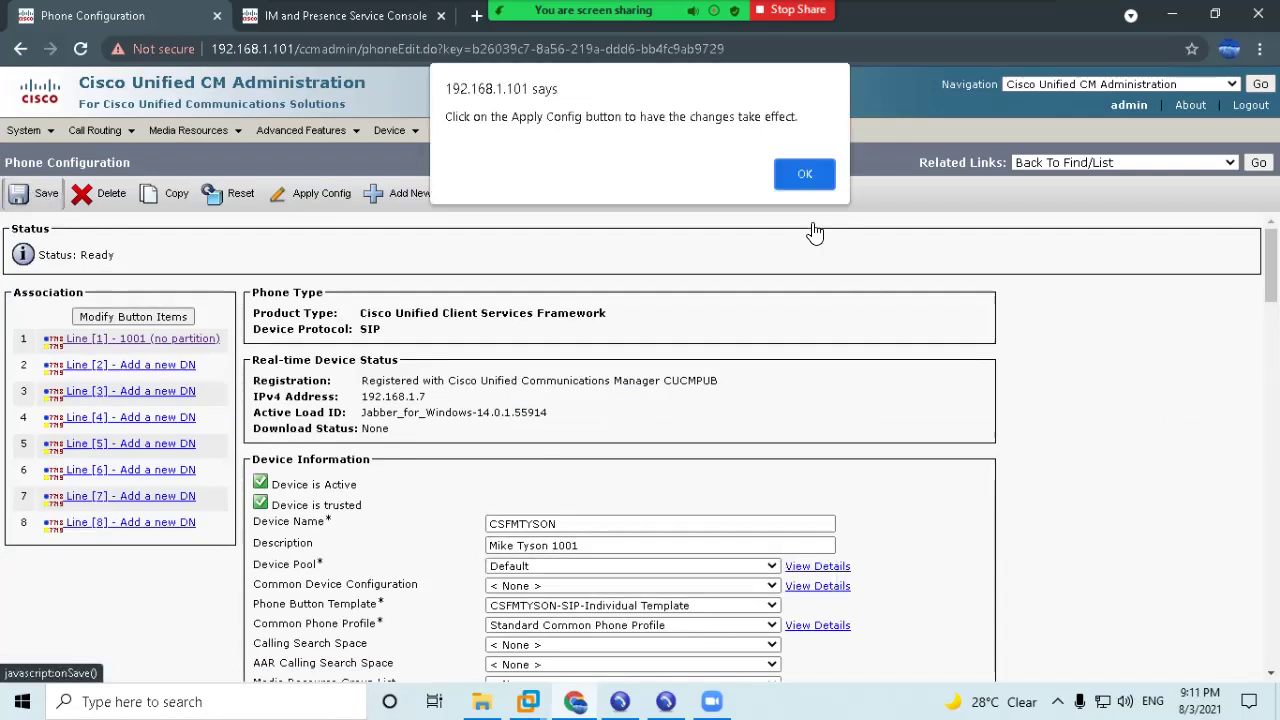
left_click(804, 176)
left_click(320, 194)
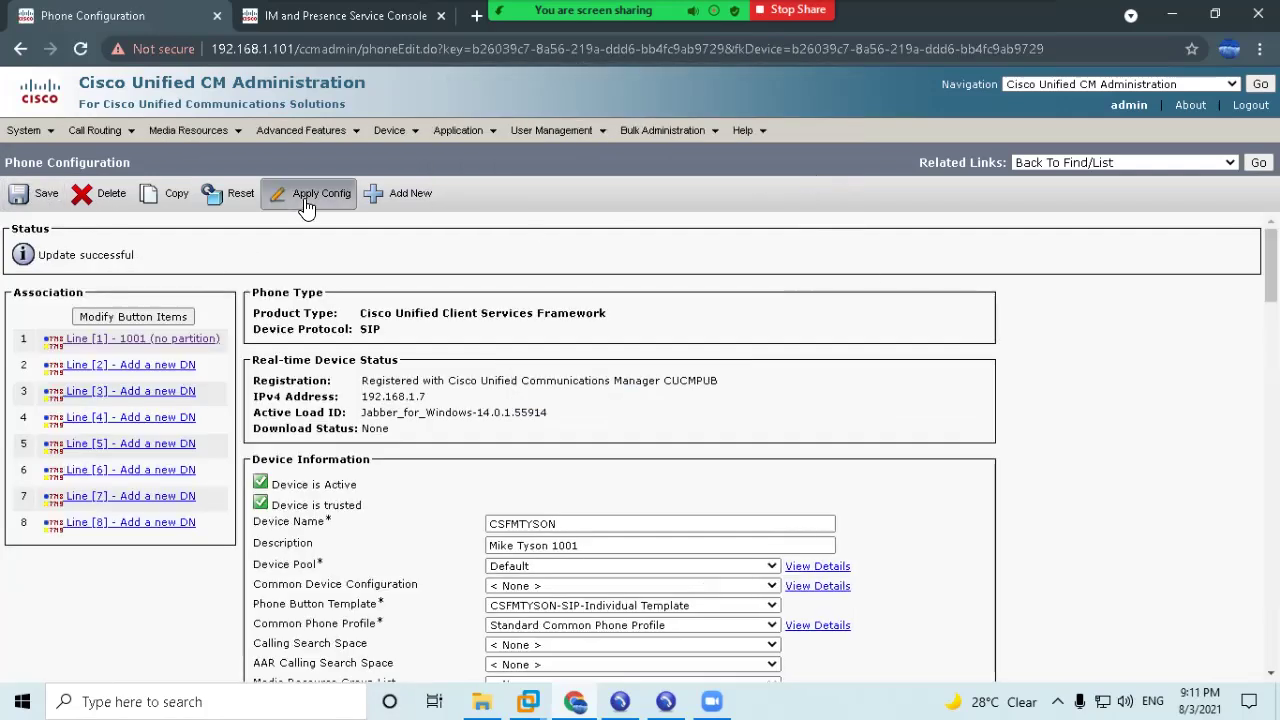
left_click(314, 489)
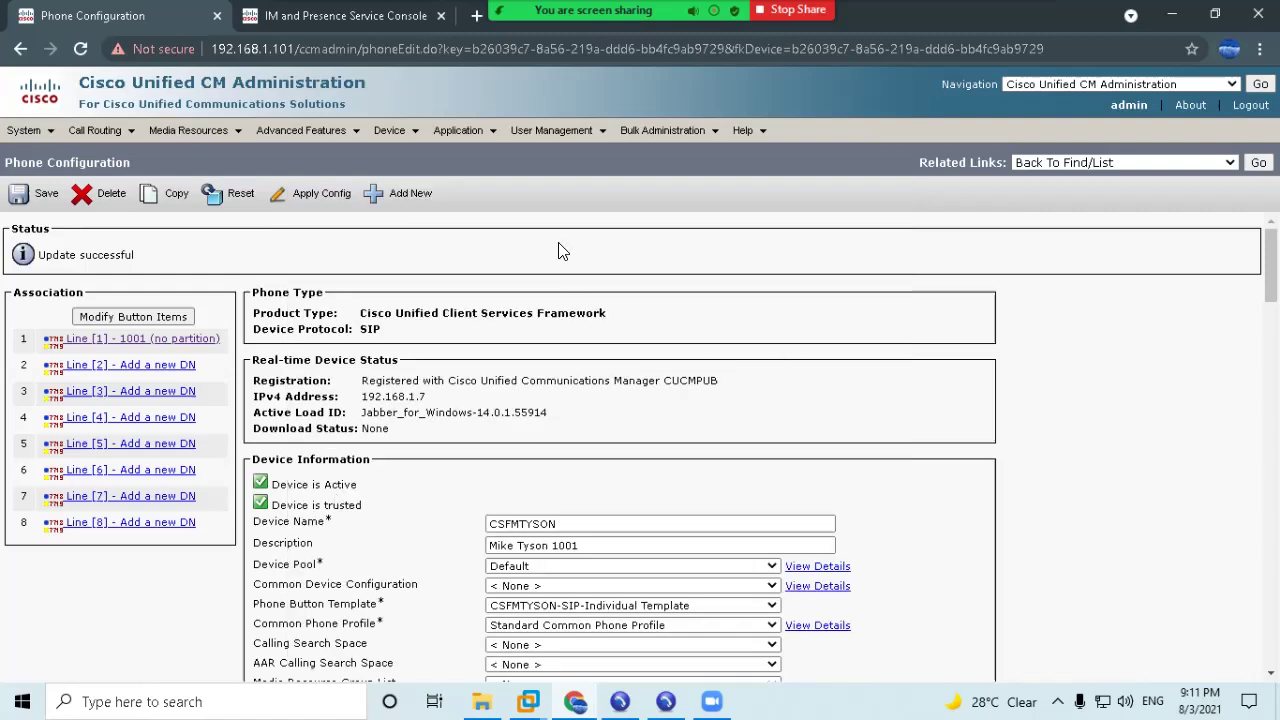
mouse_move(390, 130)
left_click(408, 226)
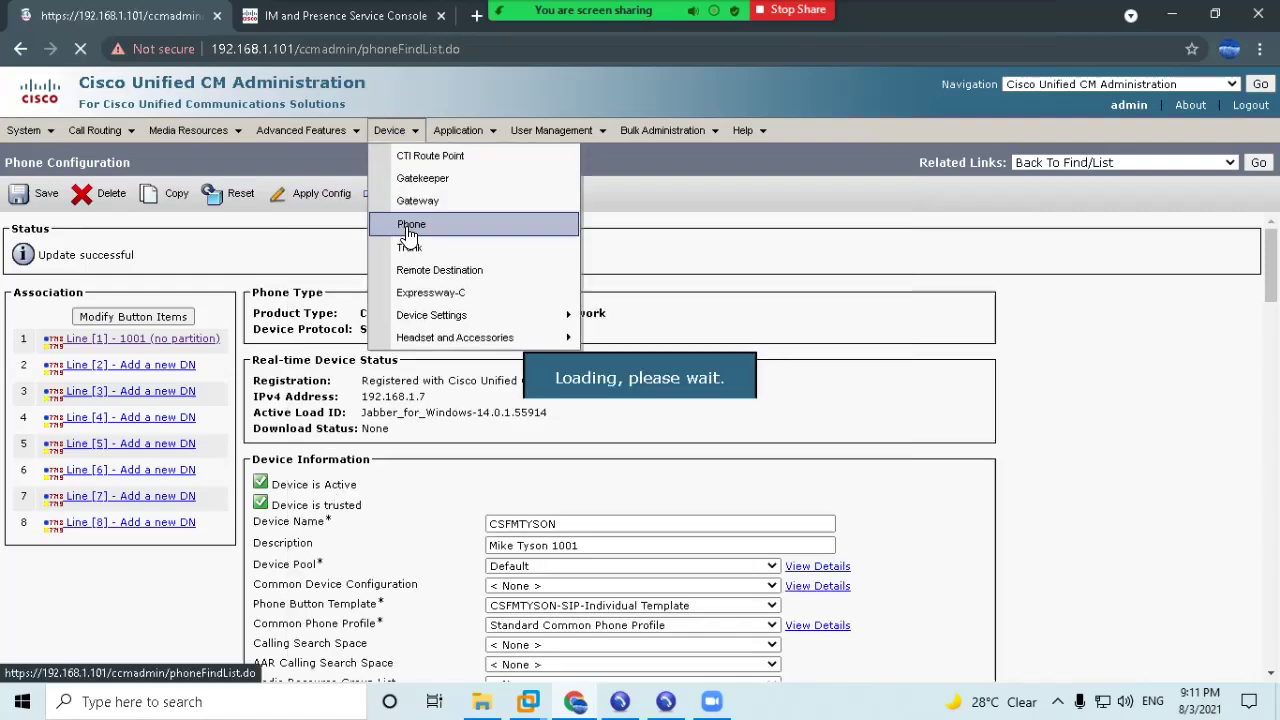
Open phone SEPAABBCCDDEEFF and save its description with extension 1007.
left_click_drag(179, 393, 430, 392)
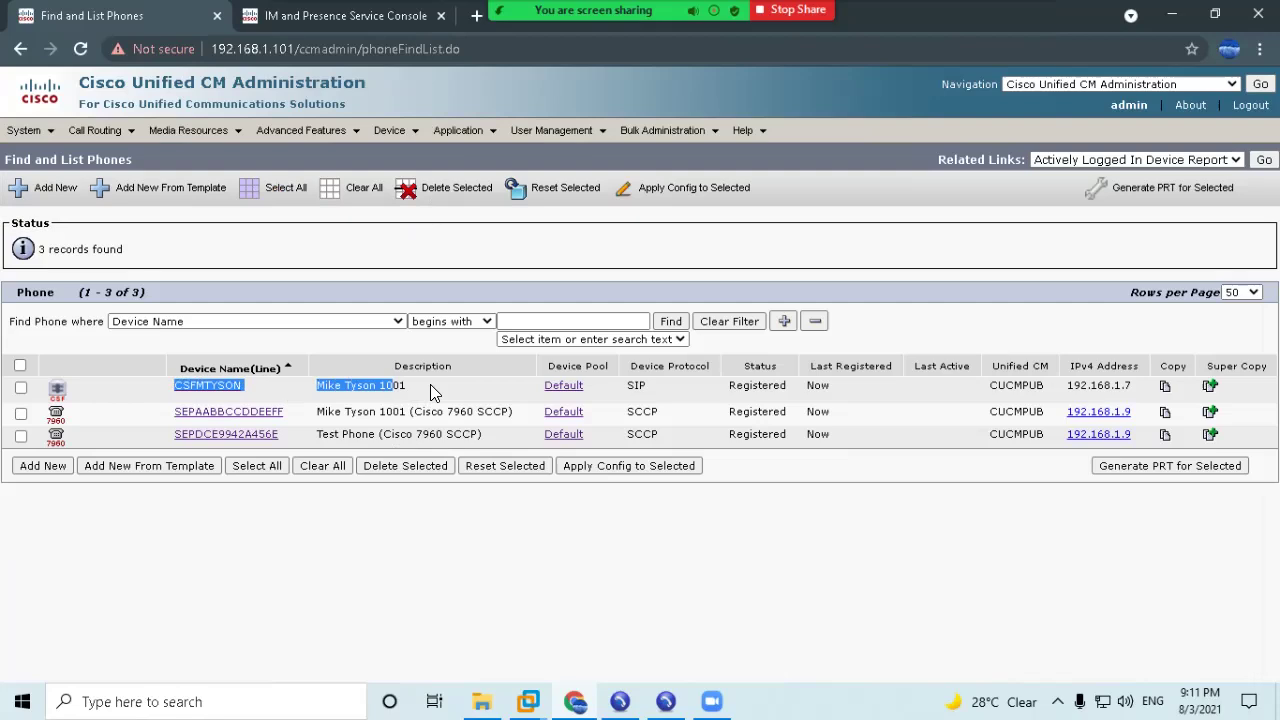
left_click(238, 413)
left_click(665, 545)
left_click_drag(665, 545, 655, 548)
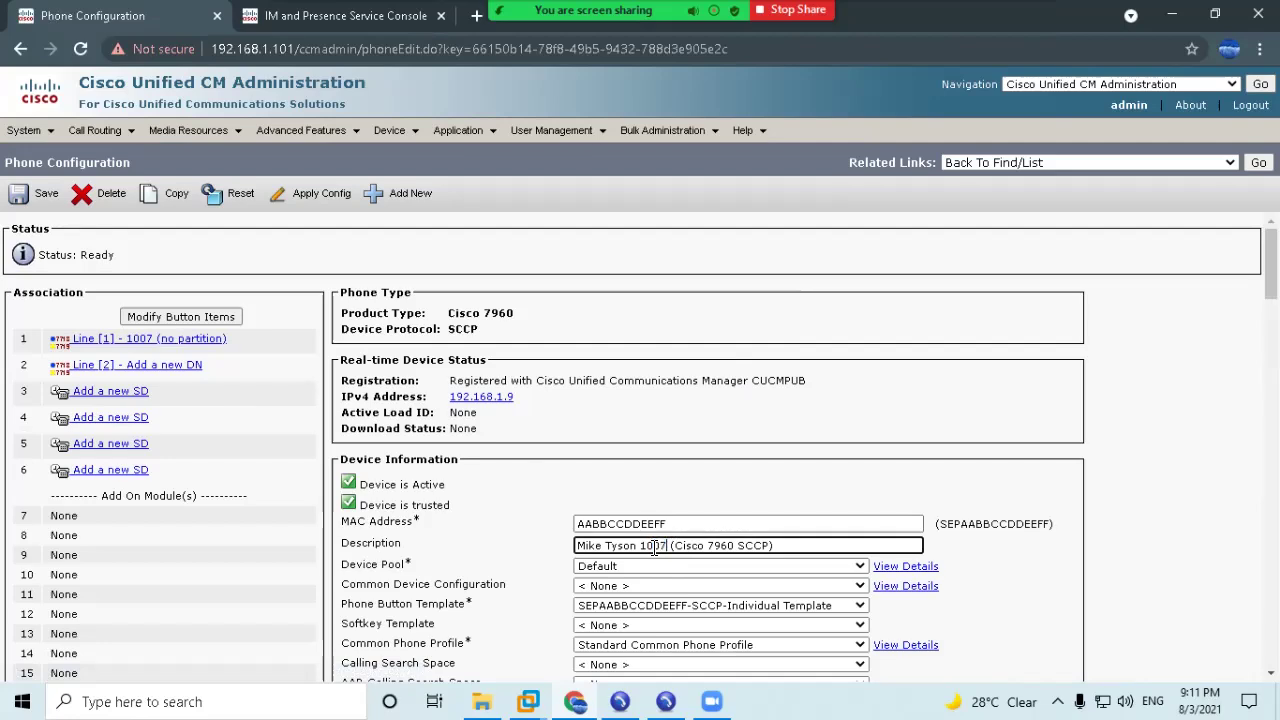
left_click(40, 193)
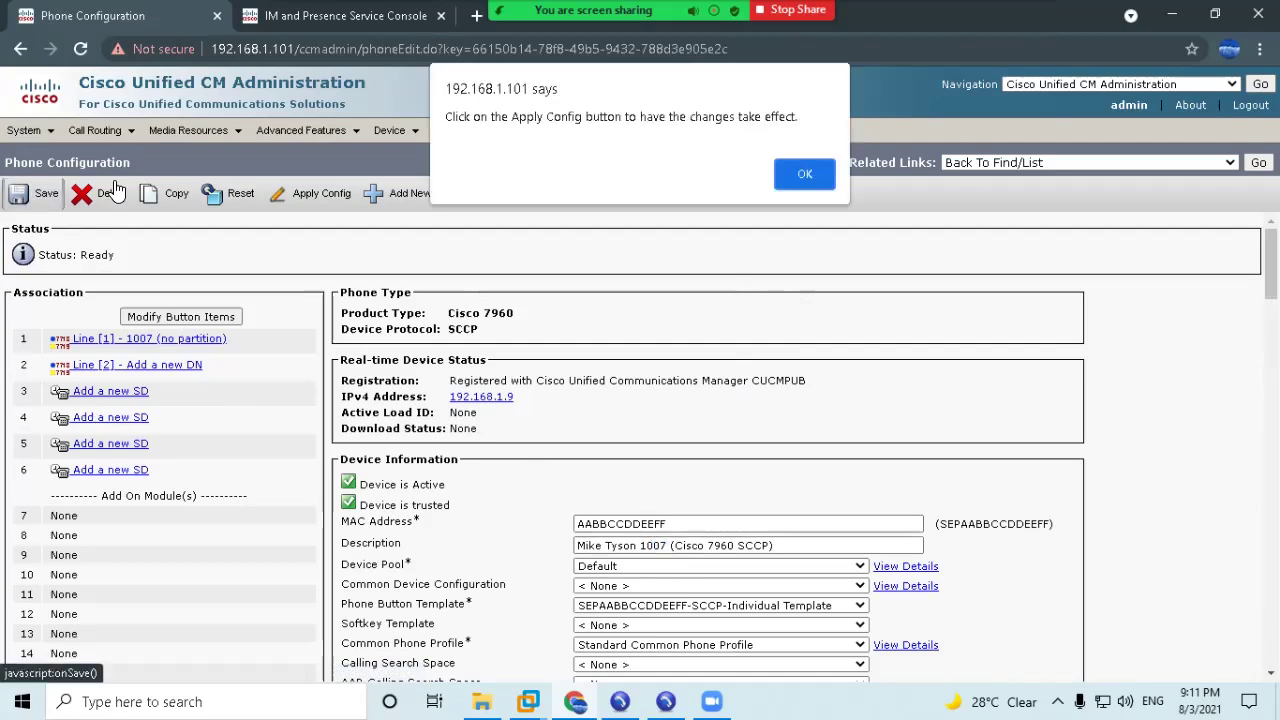
key("Return")
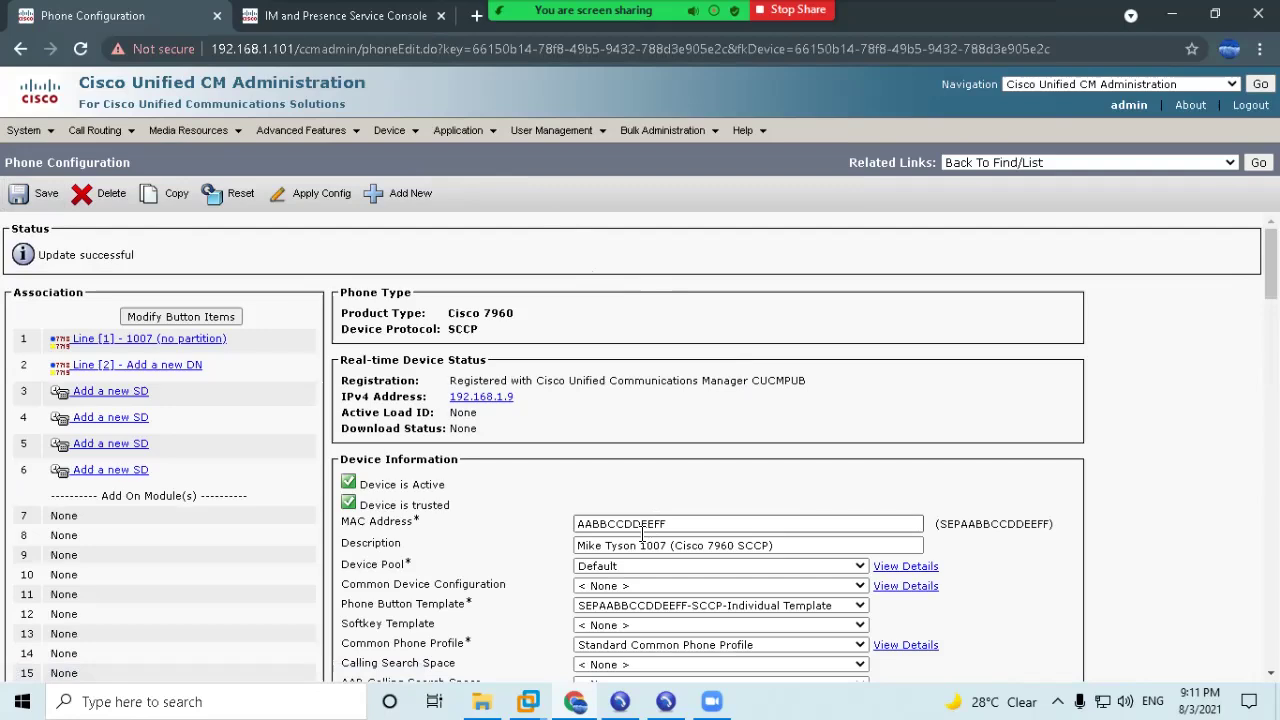
Rename the description to 'Test User 1007 (Cisco 7960 SCCP)', save, and return to the phone list.
left_click_drag(637, 545, 527, 553)
type("Test User")
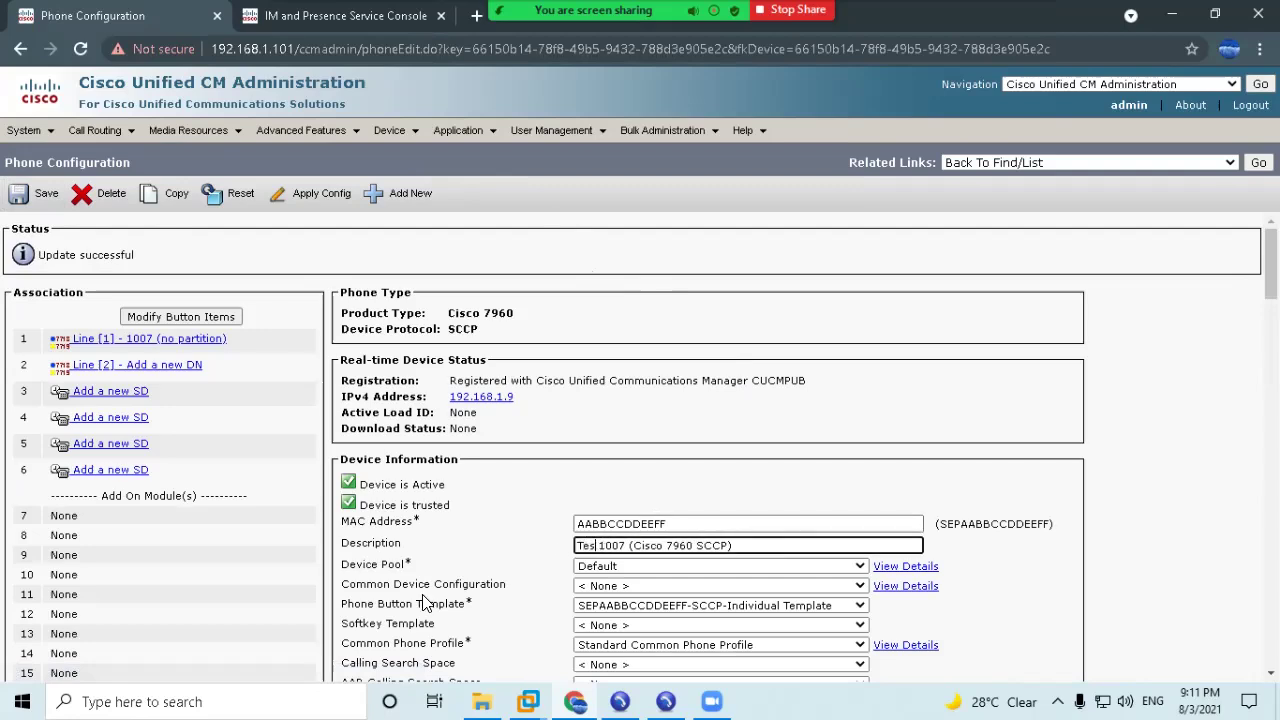
left_click(40, 190)
key("Return")
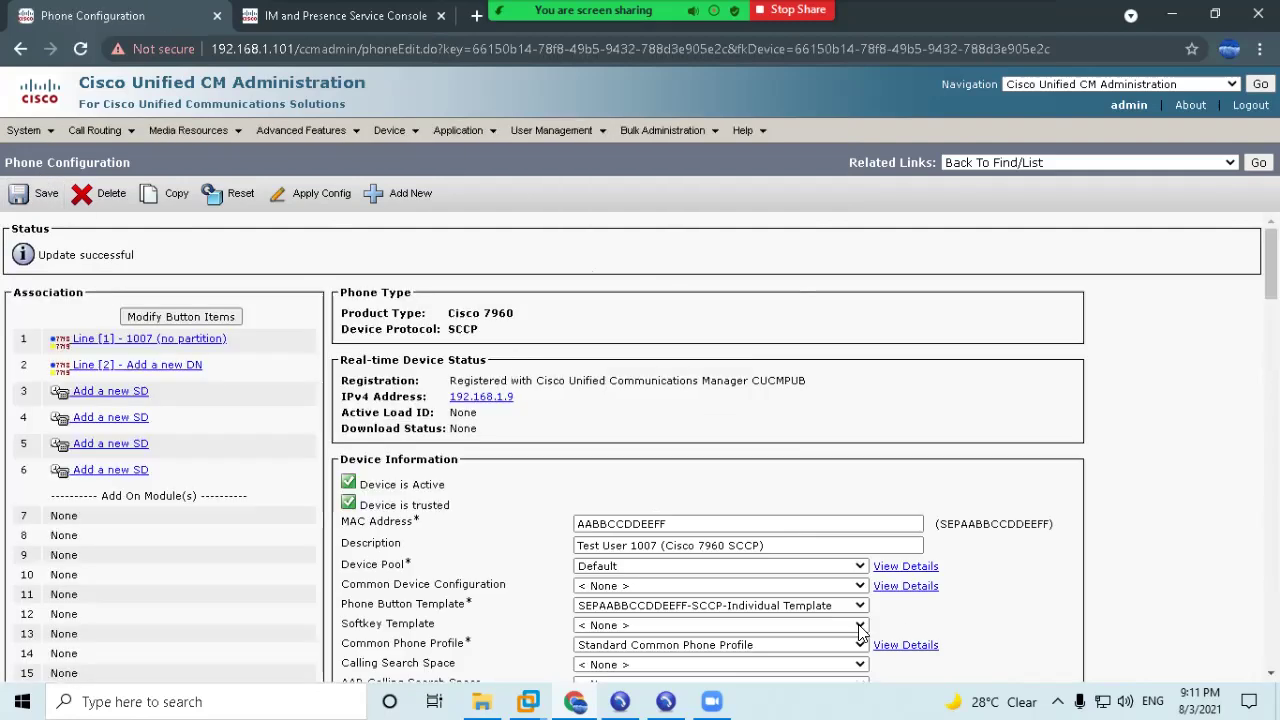
left_click(389, 130)
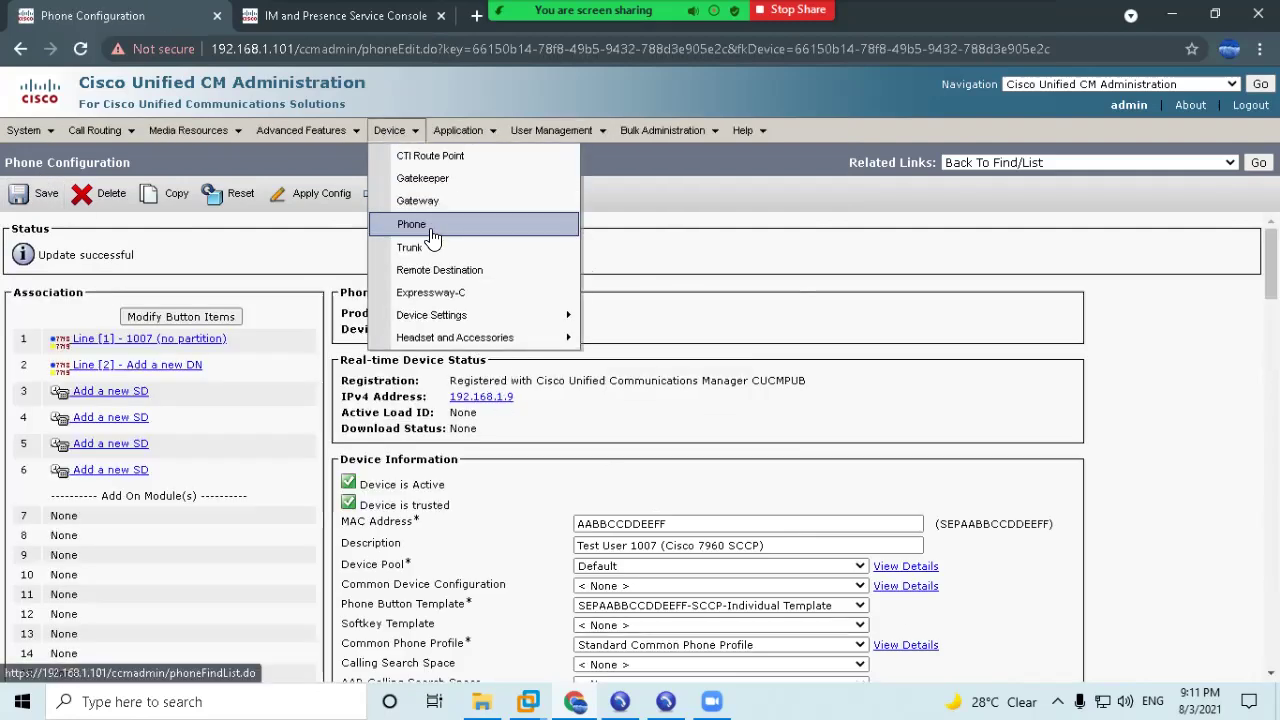
left_click(420, 226)
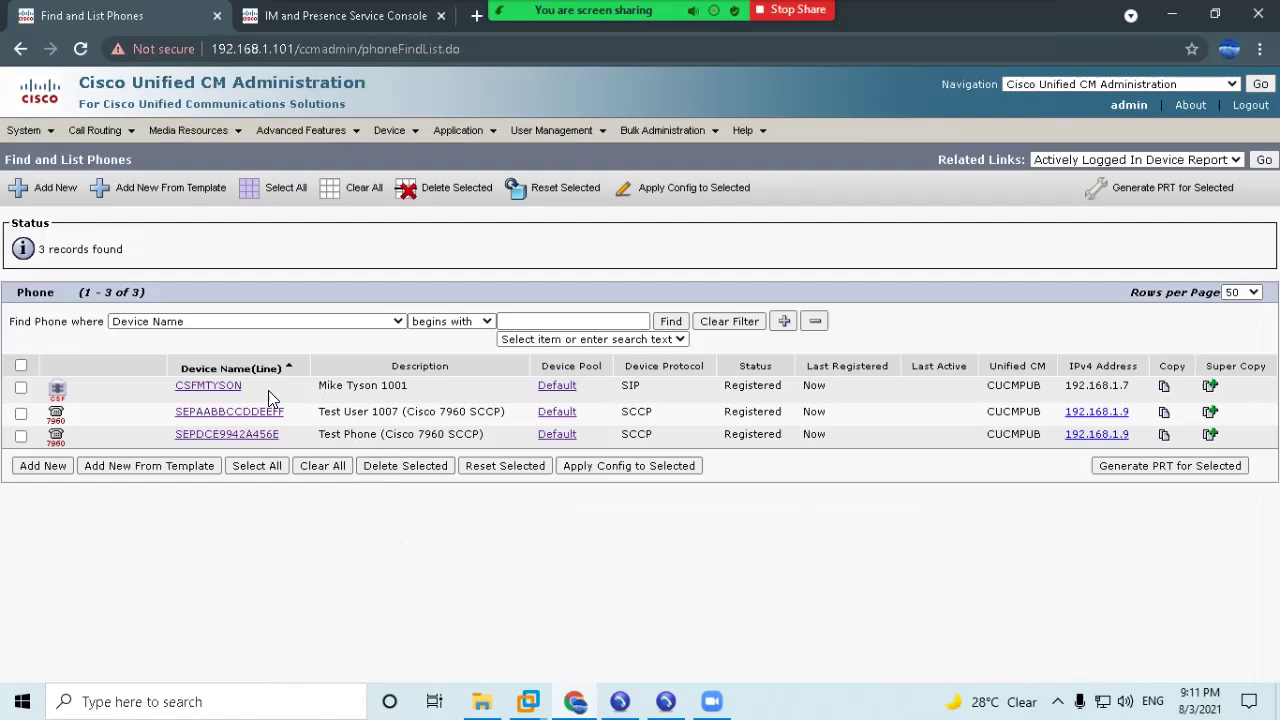
Start the MultiLab softphones for extensions 1007 and 1009 and reposition the 1009 window.
left_click_drag(164, 388, 1210, 412)
left_click(903, 591)
left_click(638, 609)
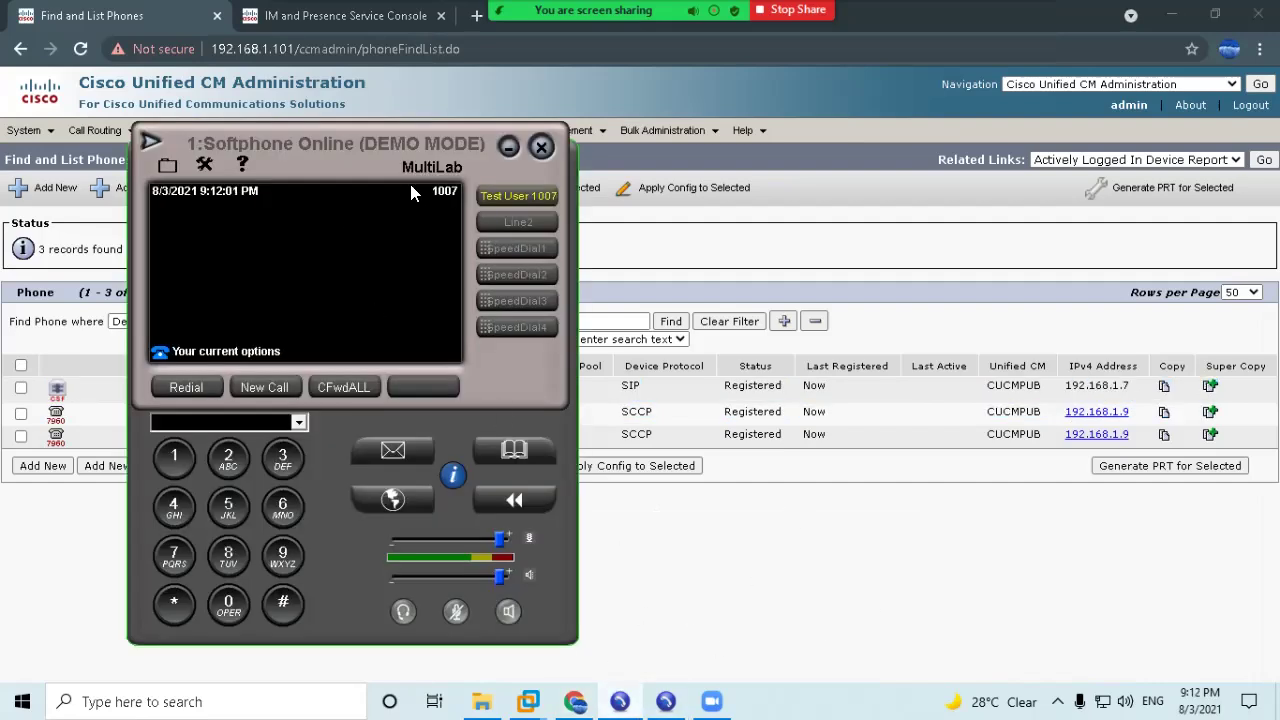
left_click(666, 701)
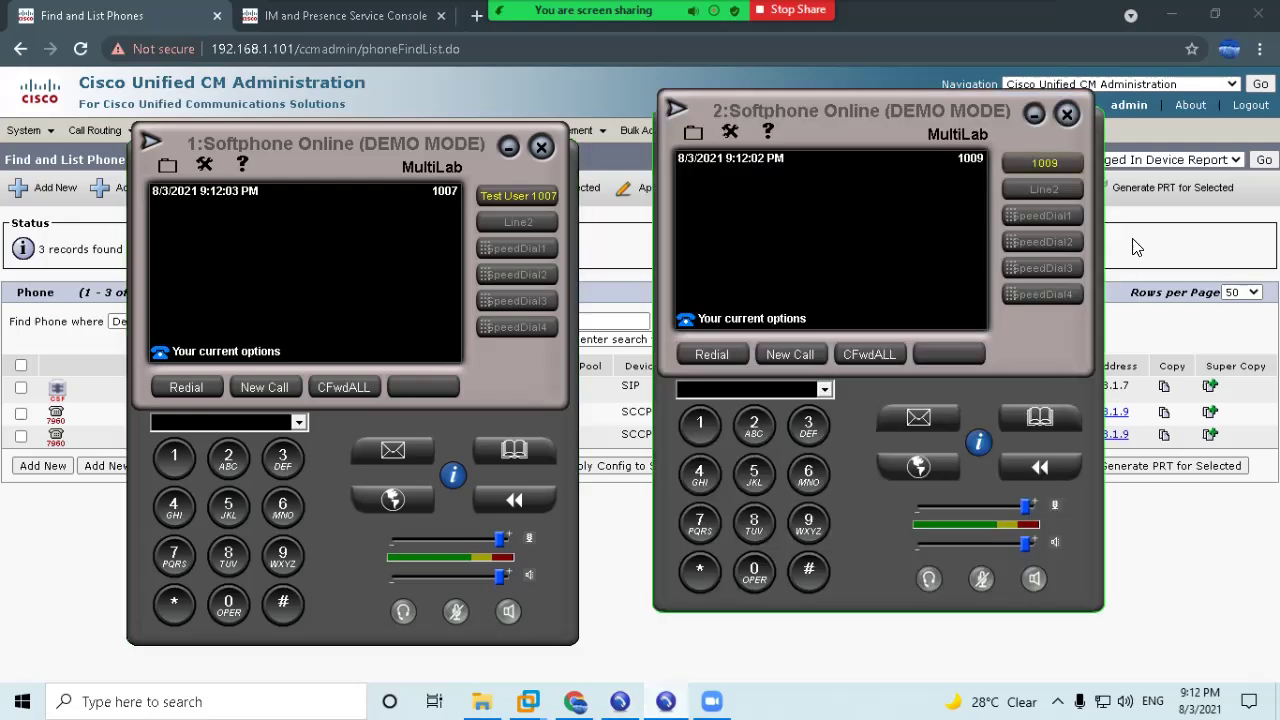
left_click_drag(895, 120, 1016, 218)
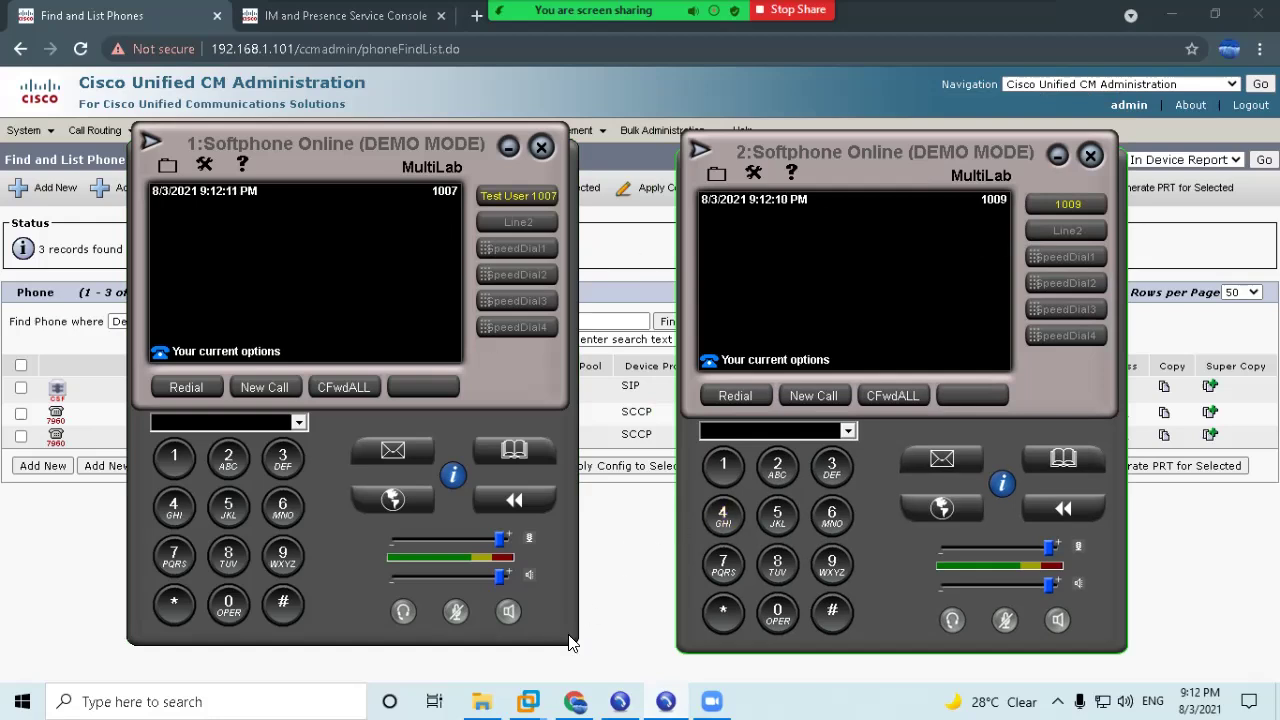
Switch to the User PC 1 virtual machine and launch Cisco Jabber.
mouse_move(665, 701)
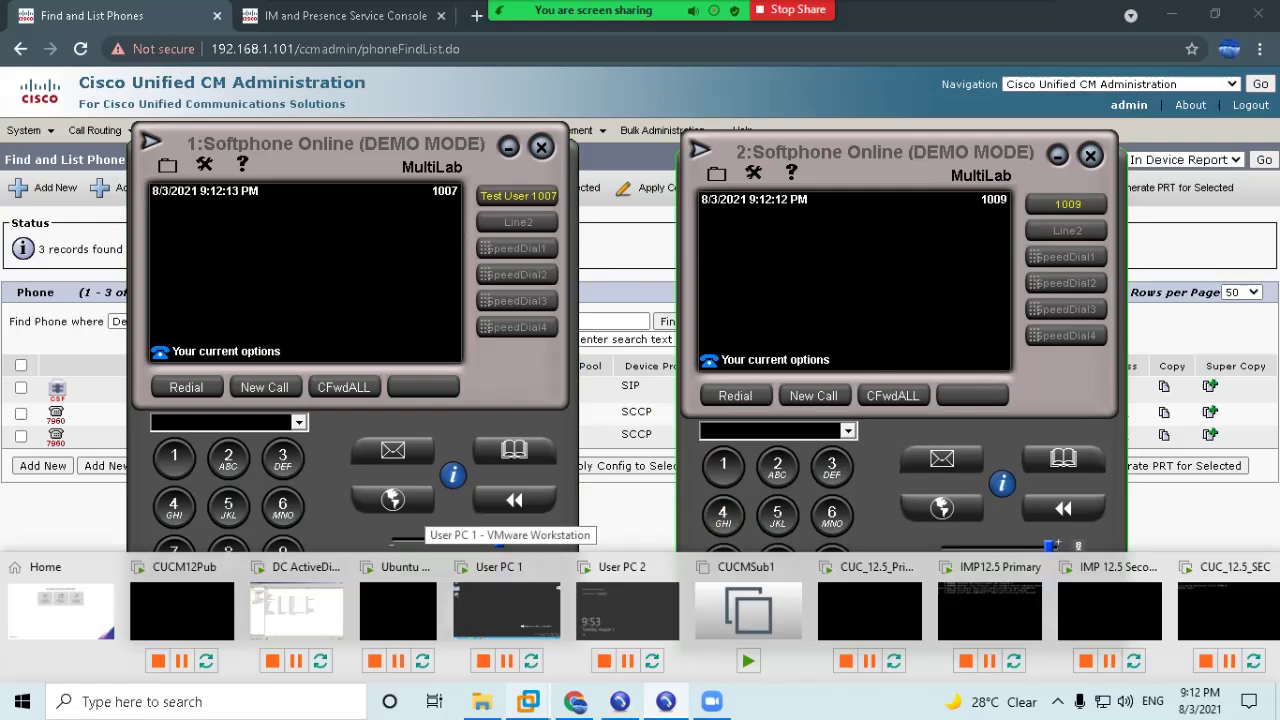
left_click(518, 604)
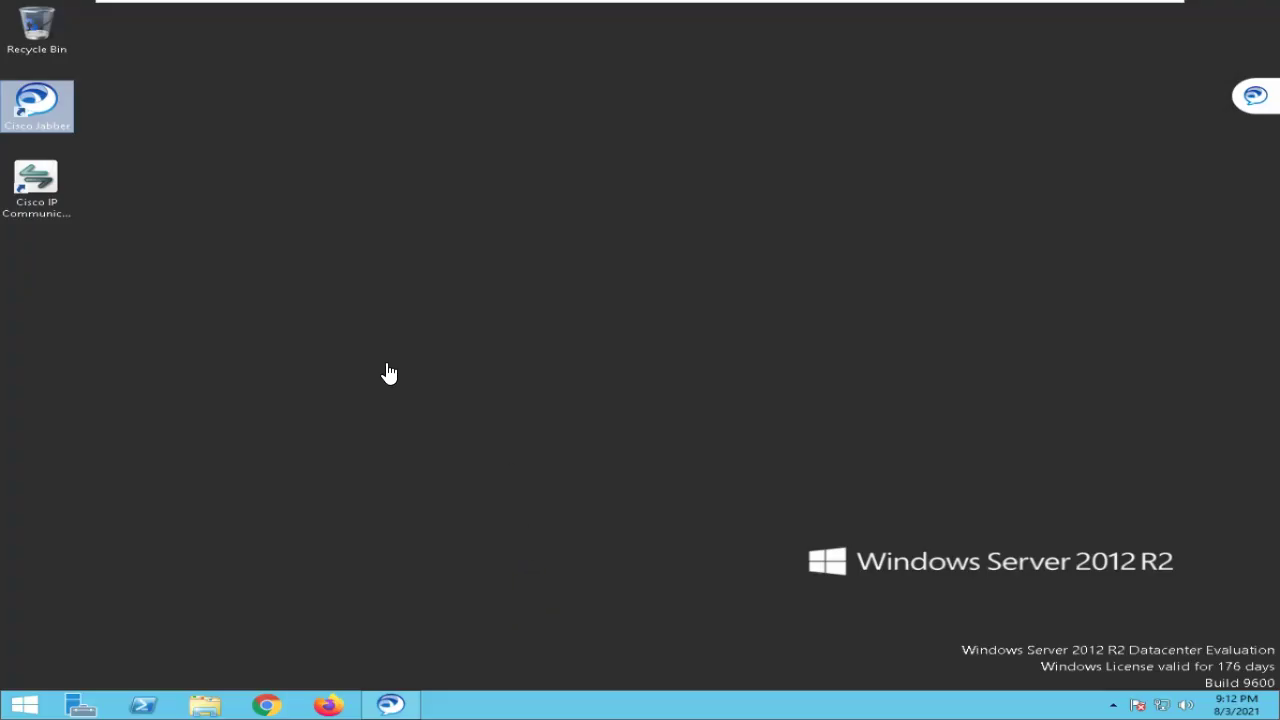
double_click(23, 131)
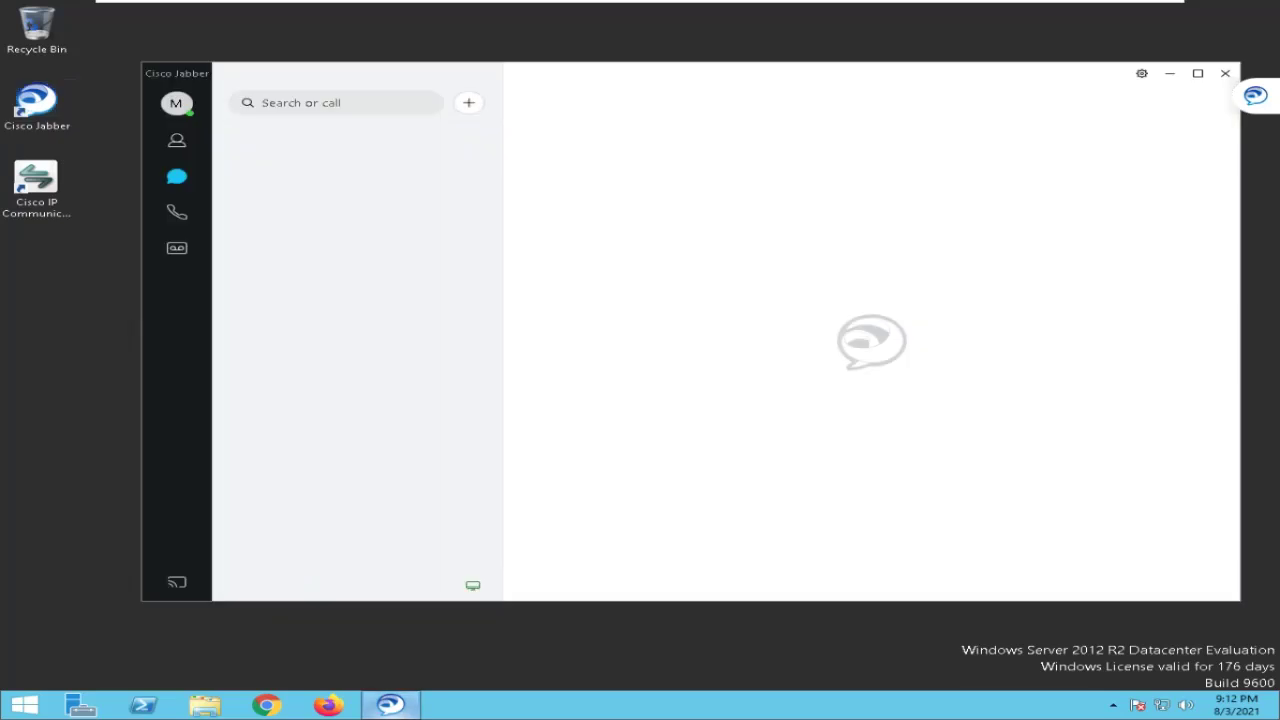
Choose the device for calls in Jabber's call-device popup.
left_click(472, 586)
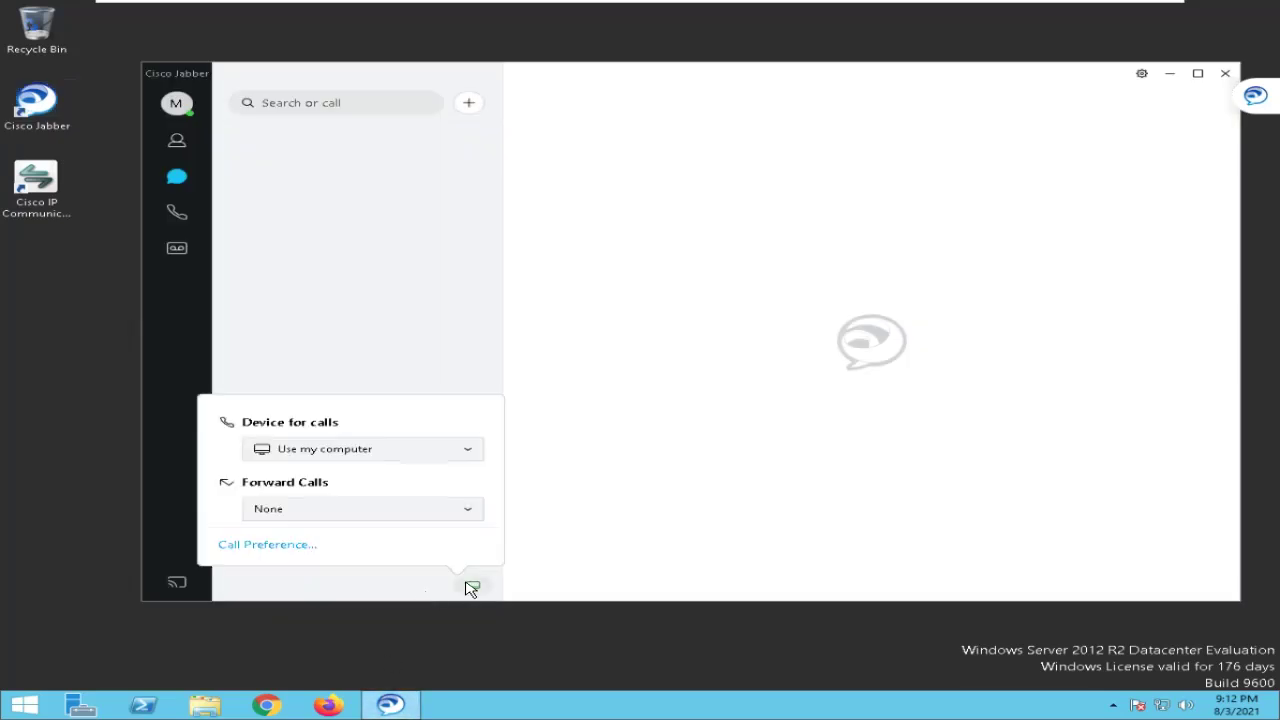
left_click(312, 458)
left_click(309, 506)
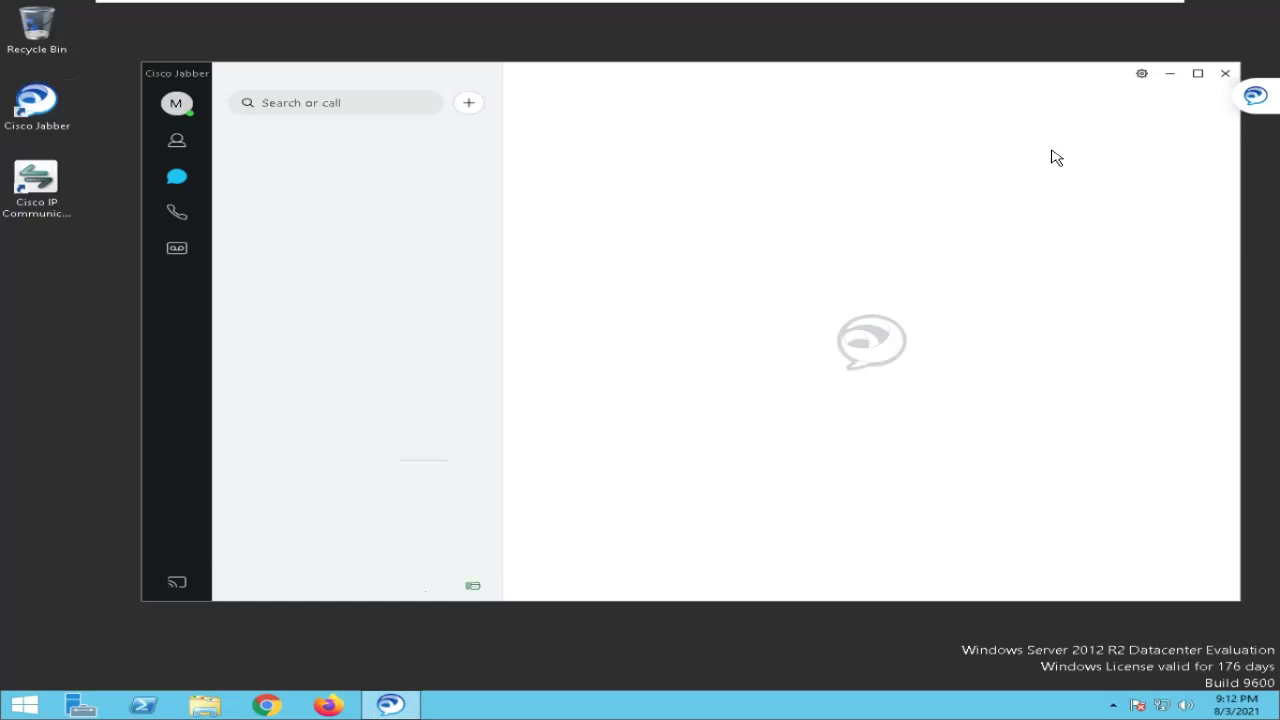
Clear softphone 1007's load error and dial 1007 from softphone 1009.
key("alt+Tab")
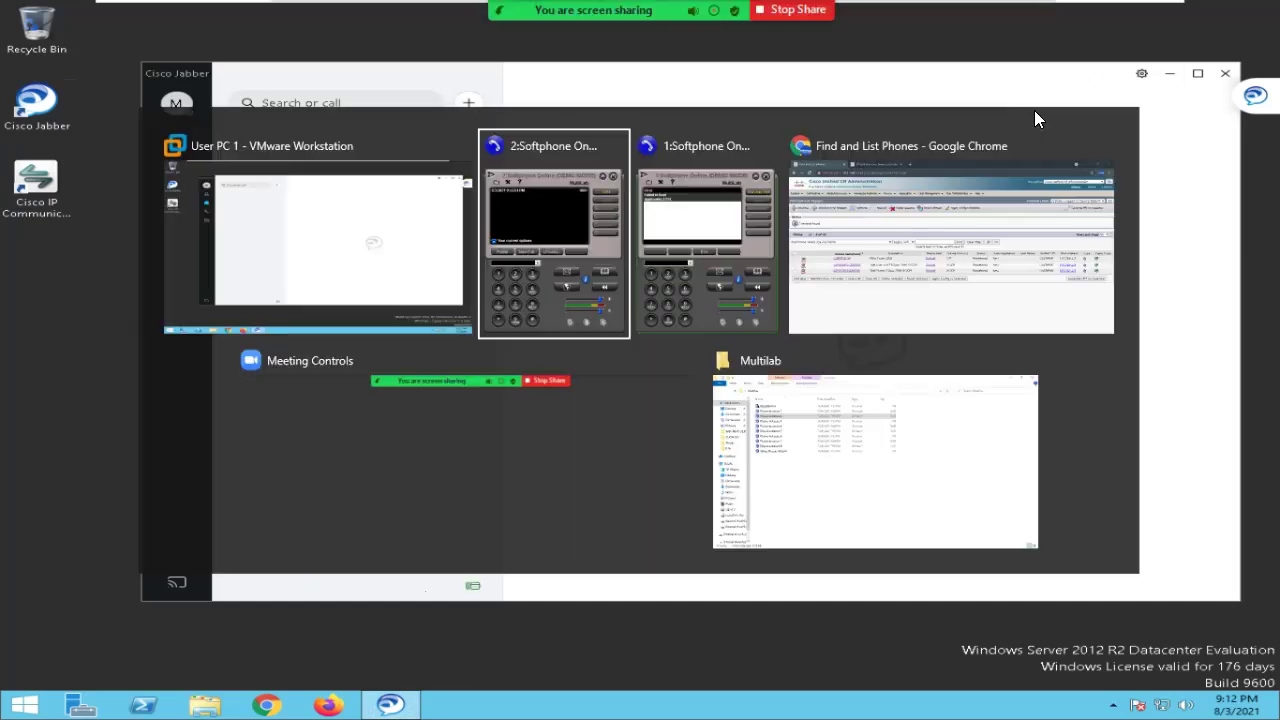
key("alt+Tab")
key("alt+Tab")
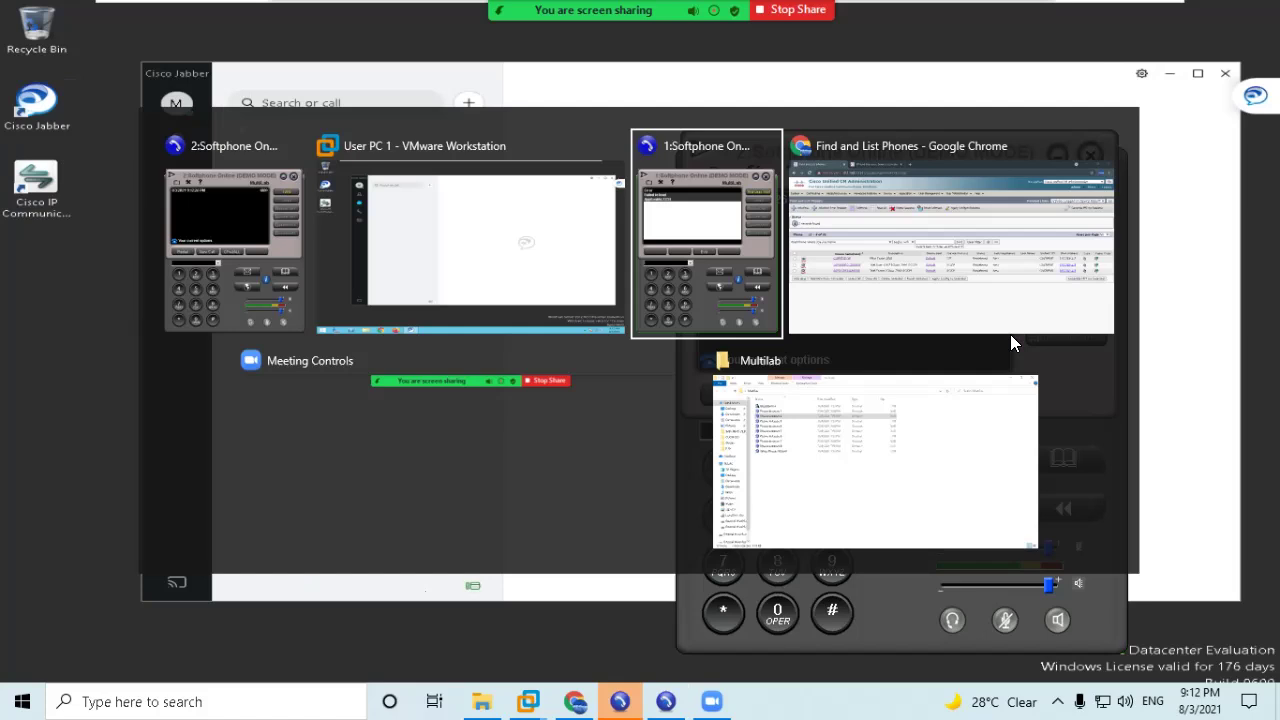
left_click(340, 390)
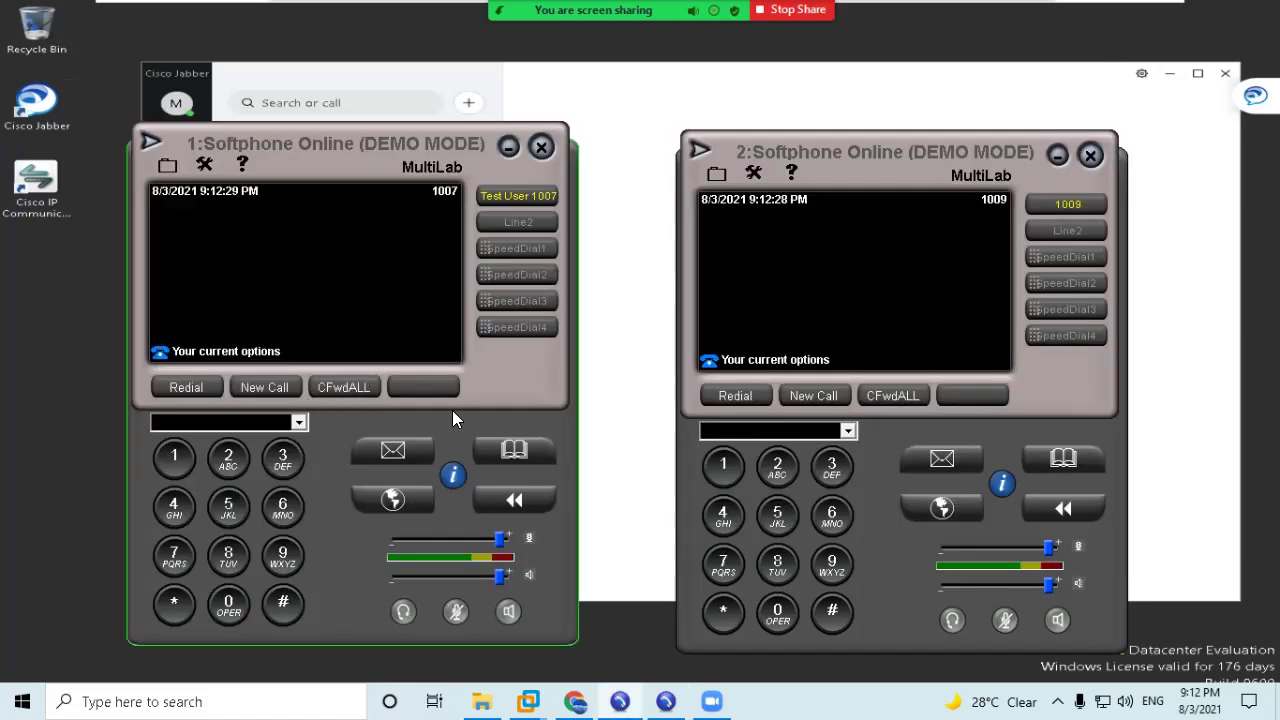
left_click(723, 463)
left_click(777, 610)
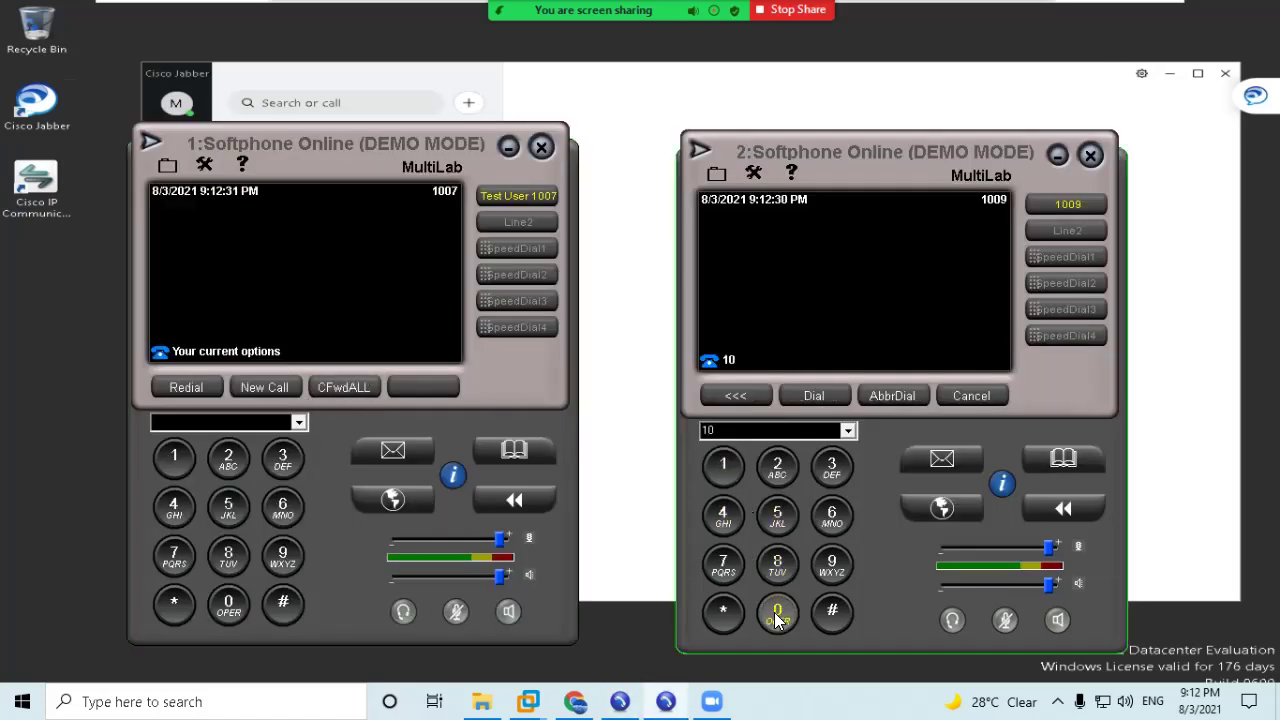
left_click(723, 562)
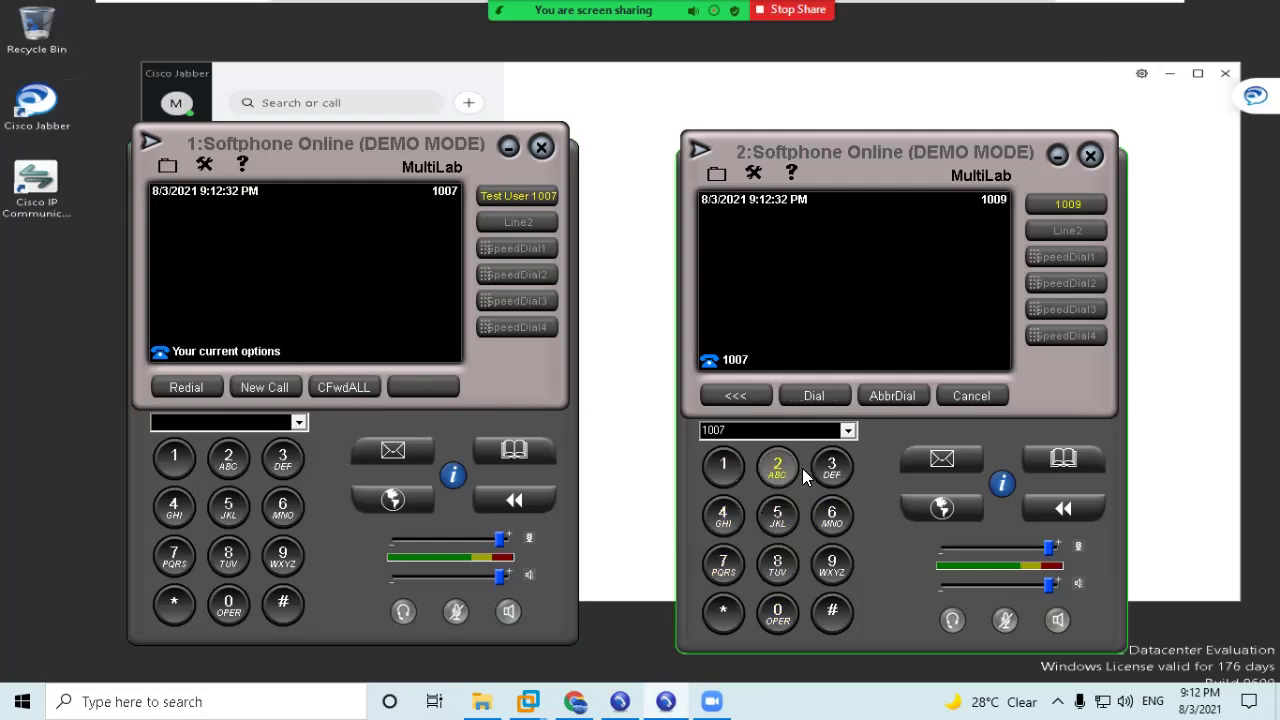
left_click(810, 396)
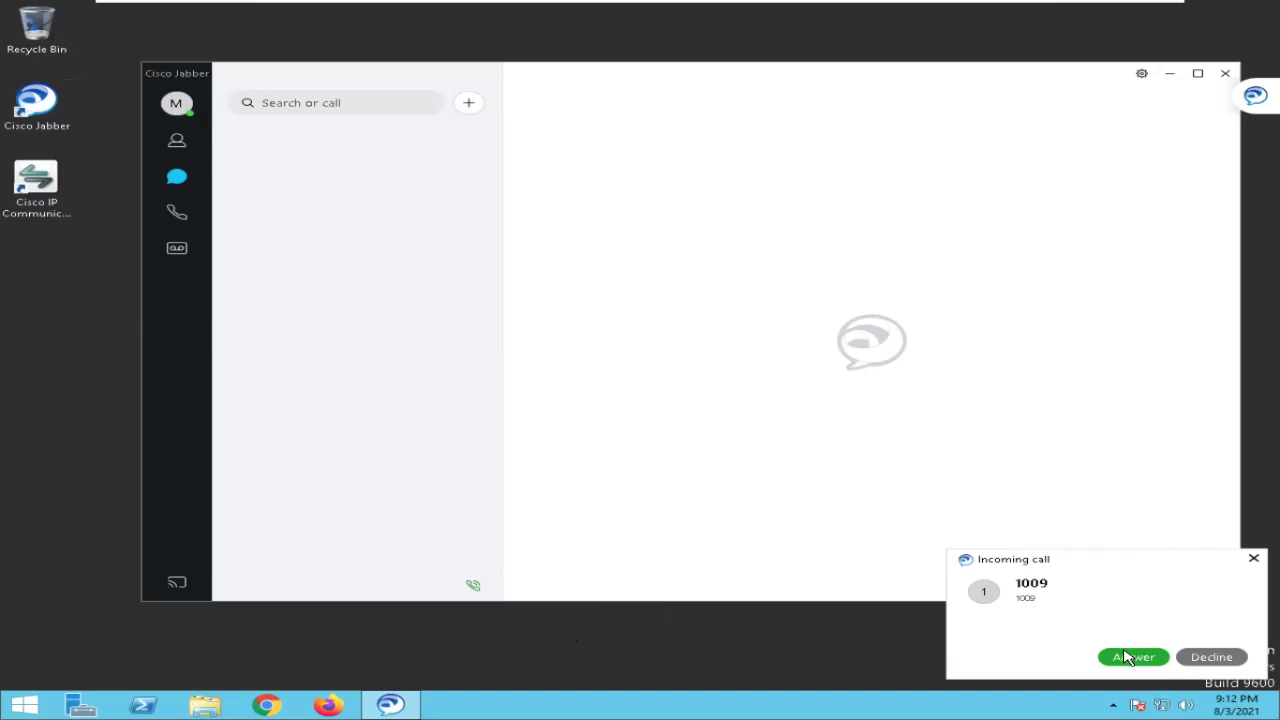
Answer the call from 1009, mute both softphones' microphones, and bring Jabber to the front.
left_click(1130, 657)
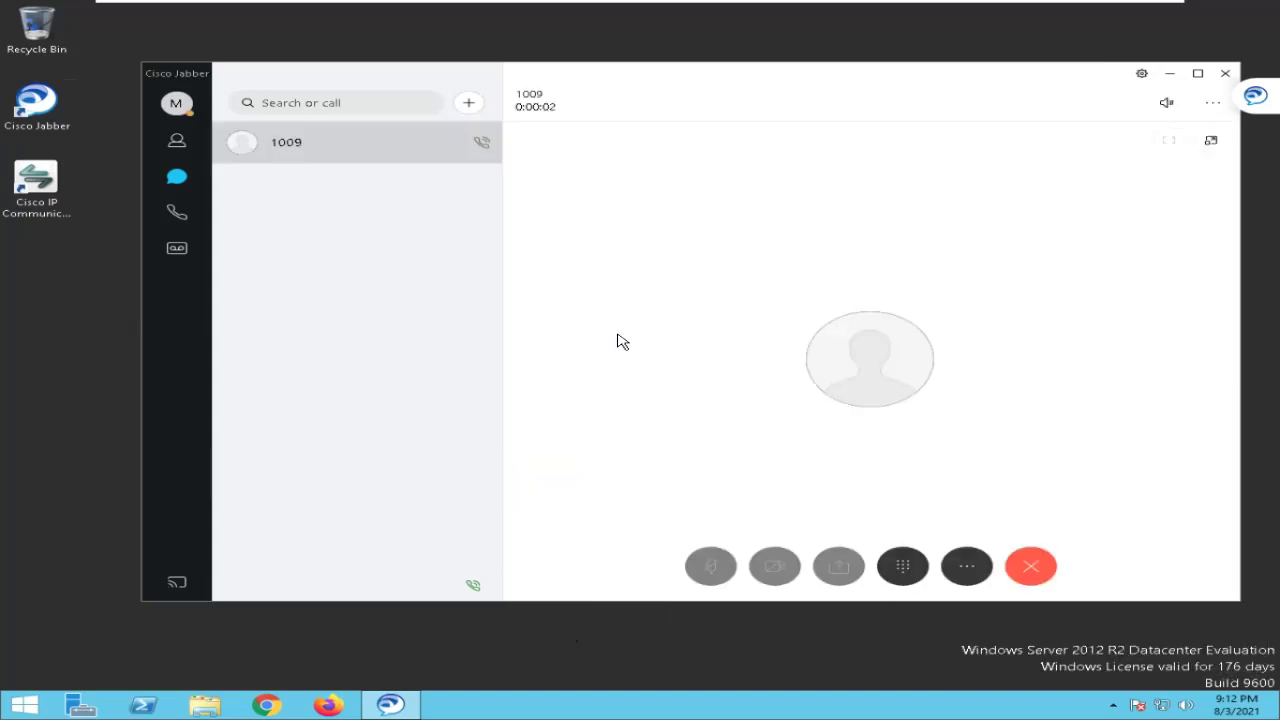
left_click(1162, 110)
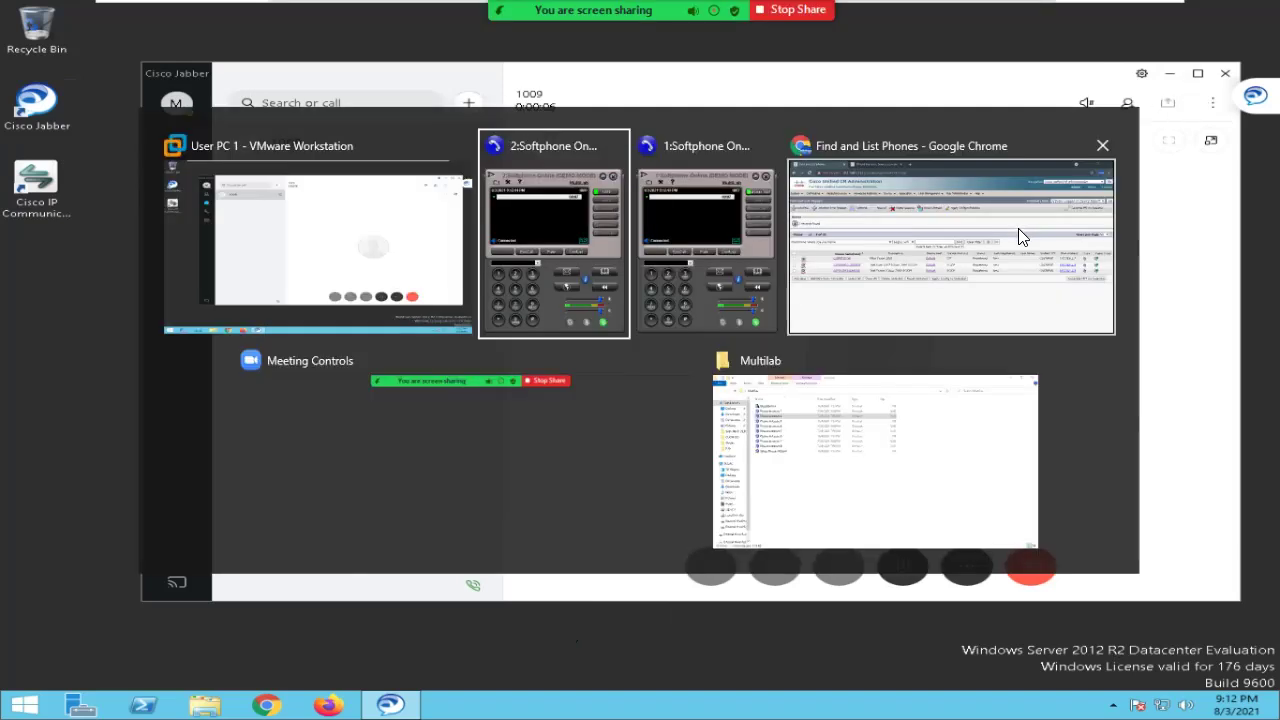
key("alt+Tab")
left_click(1003, 621)
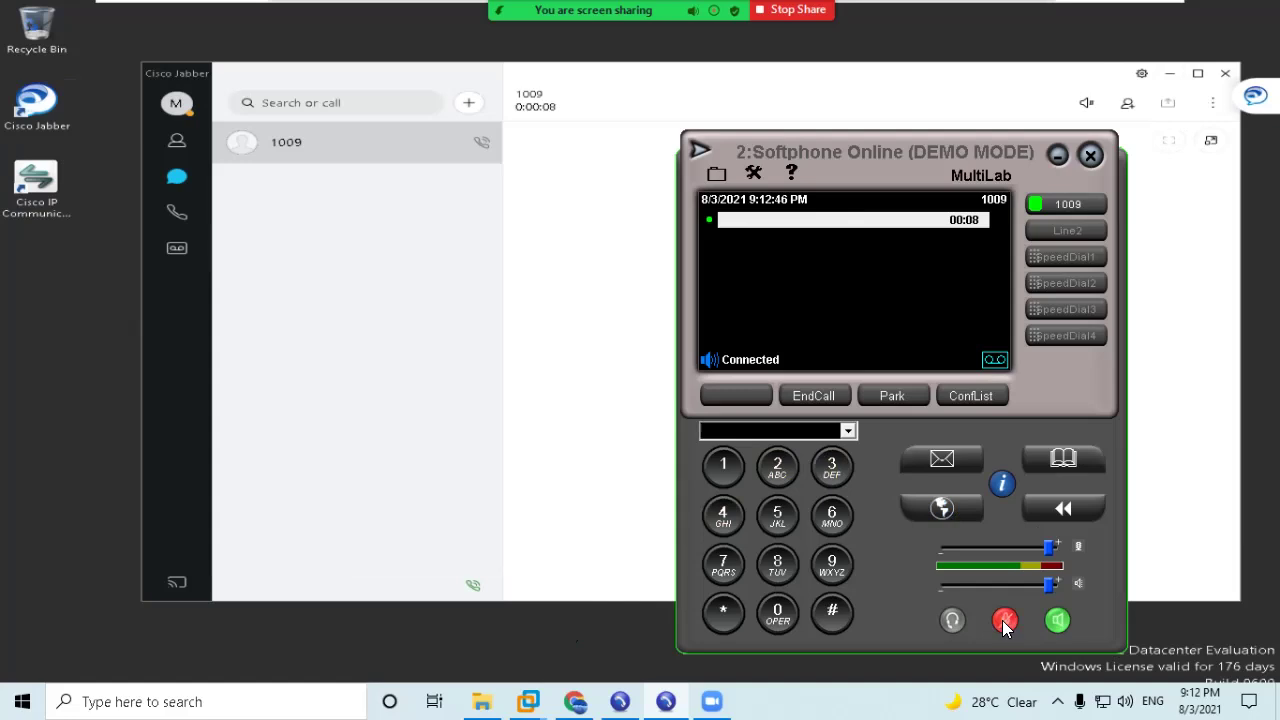
key("alt+Tab")
key("alt+Tab")
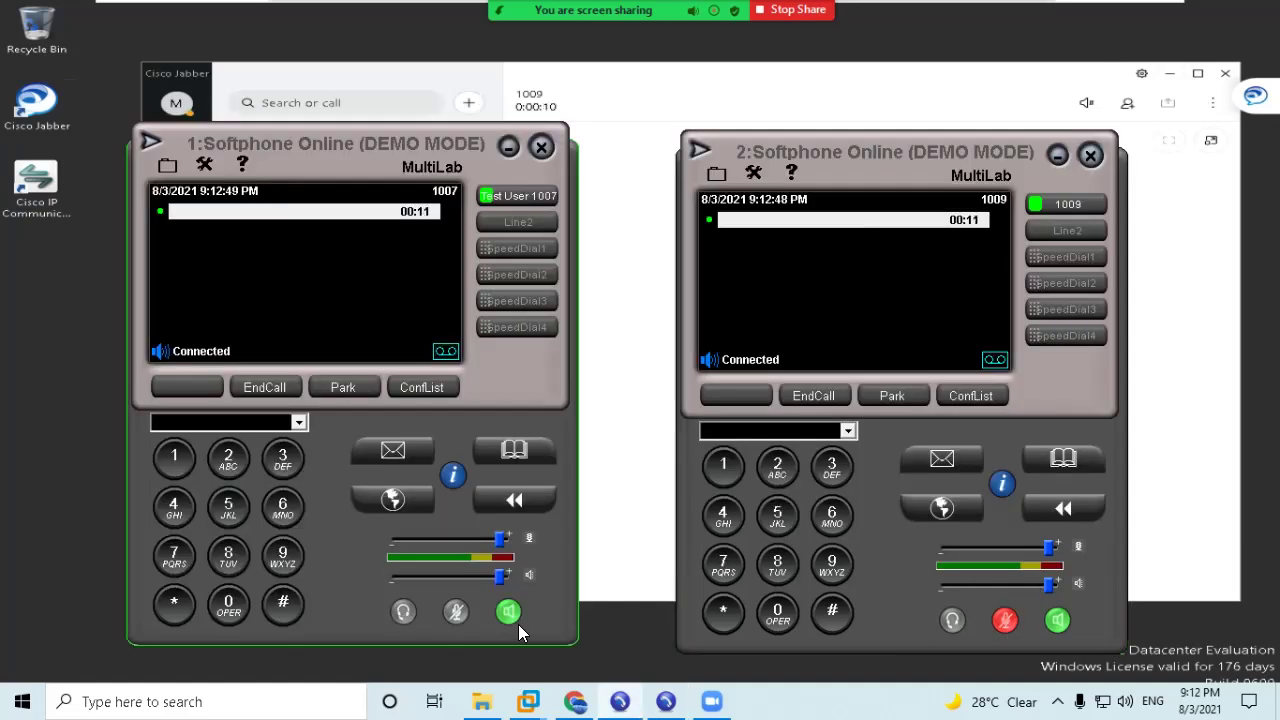
left_click(456, 612)
left_click(652, 86)
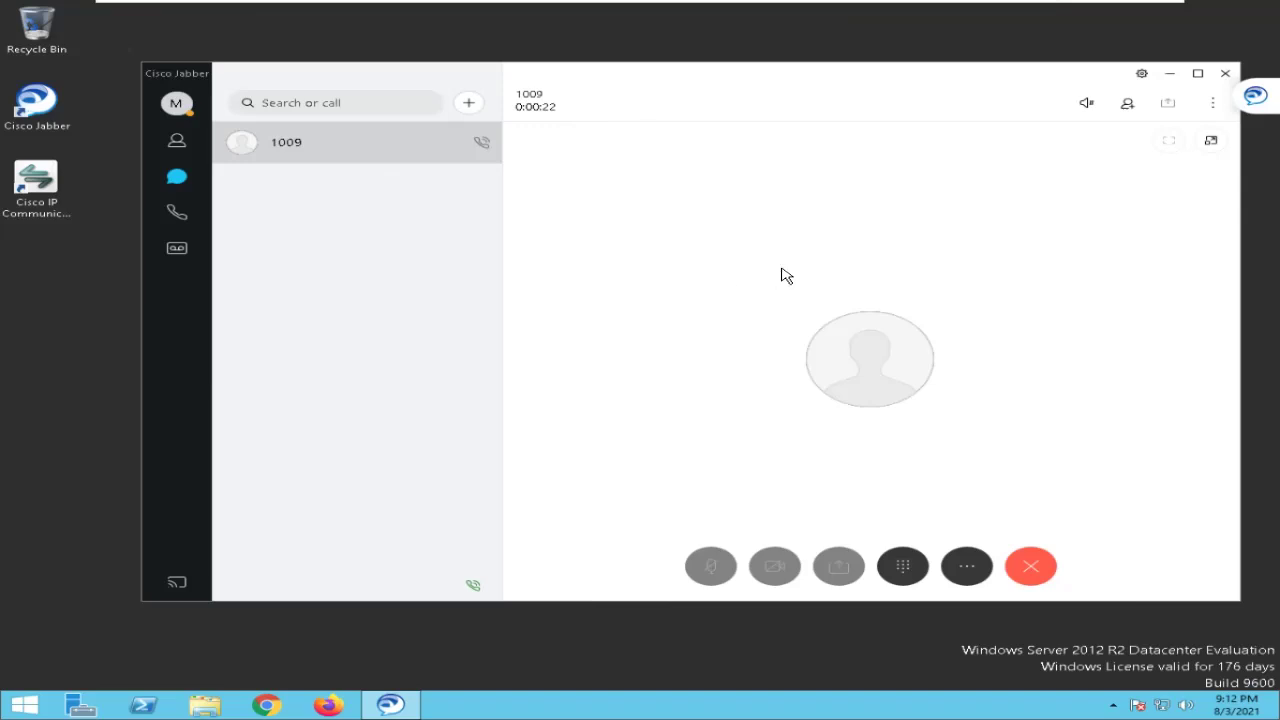
View the call statistics for the 1009 call, close them, and hang up the call.
left_click(1142, 74)
mouse_move(1176, 148)
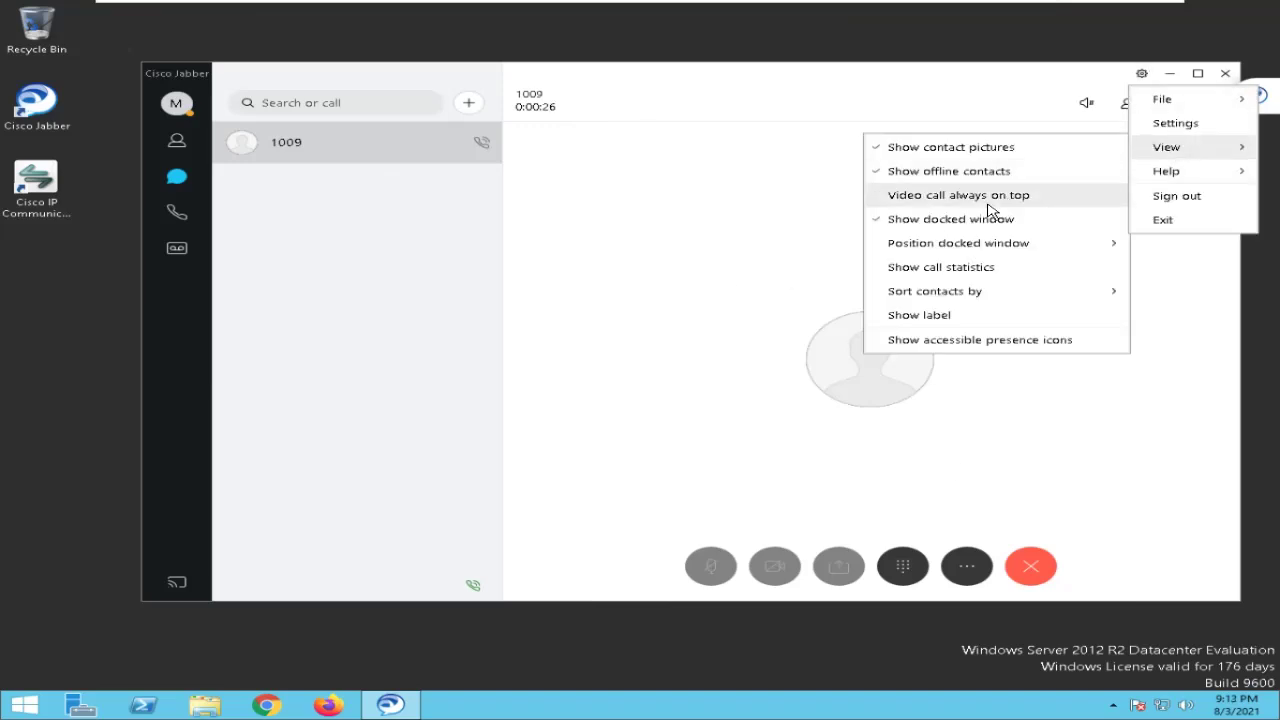
mouse_move(975, 248)
left_click(974, 270)
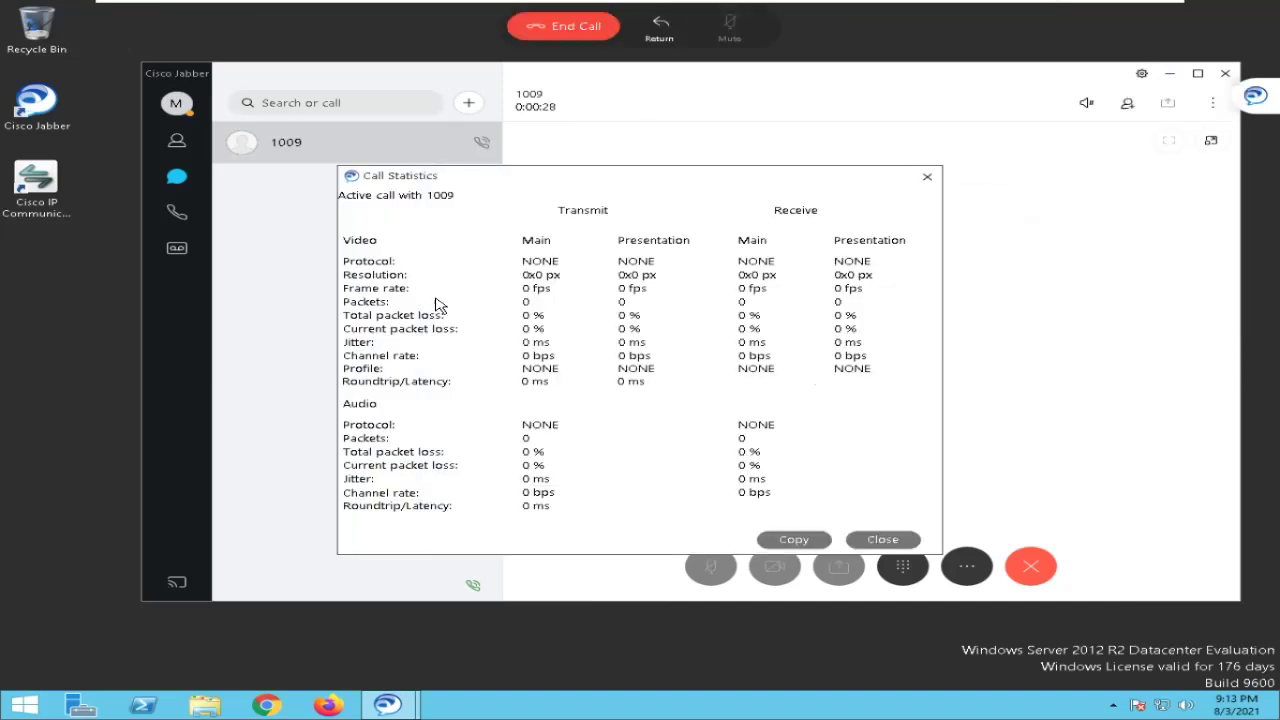
left_click(886, 539)
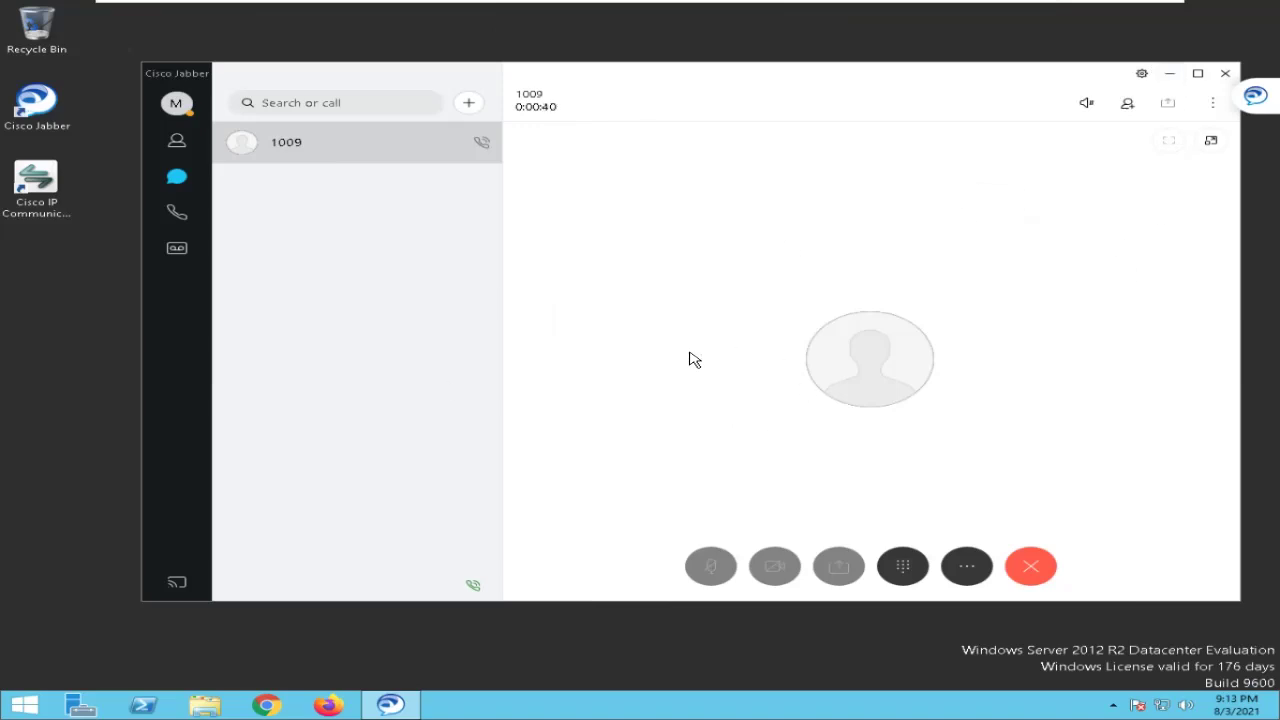
left_click(1030, 564)
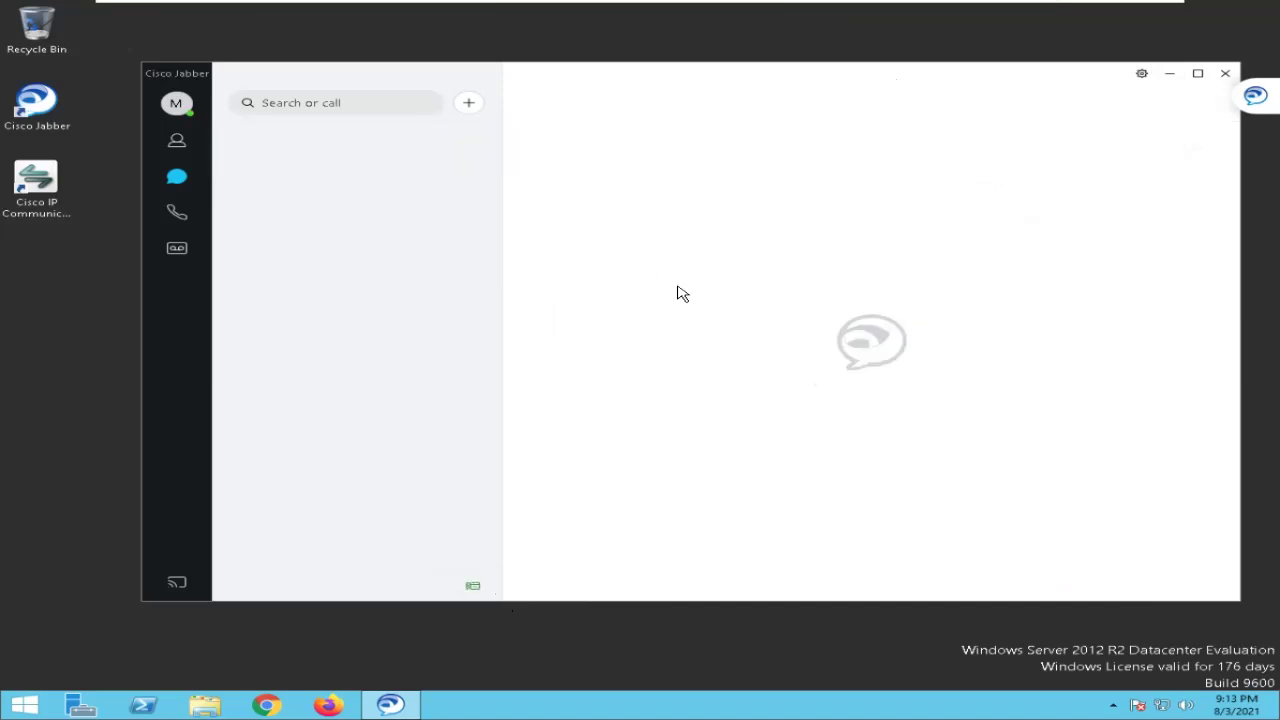
left_click(465, 588)
Switch Jabber's call device to this computer and forward all calls to Voicemail.
left_click(476, 590)
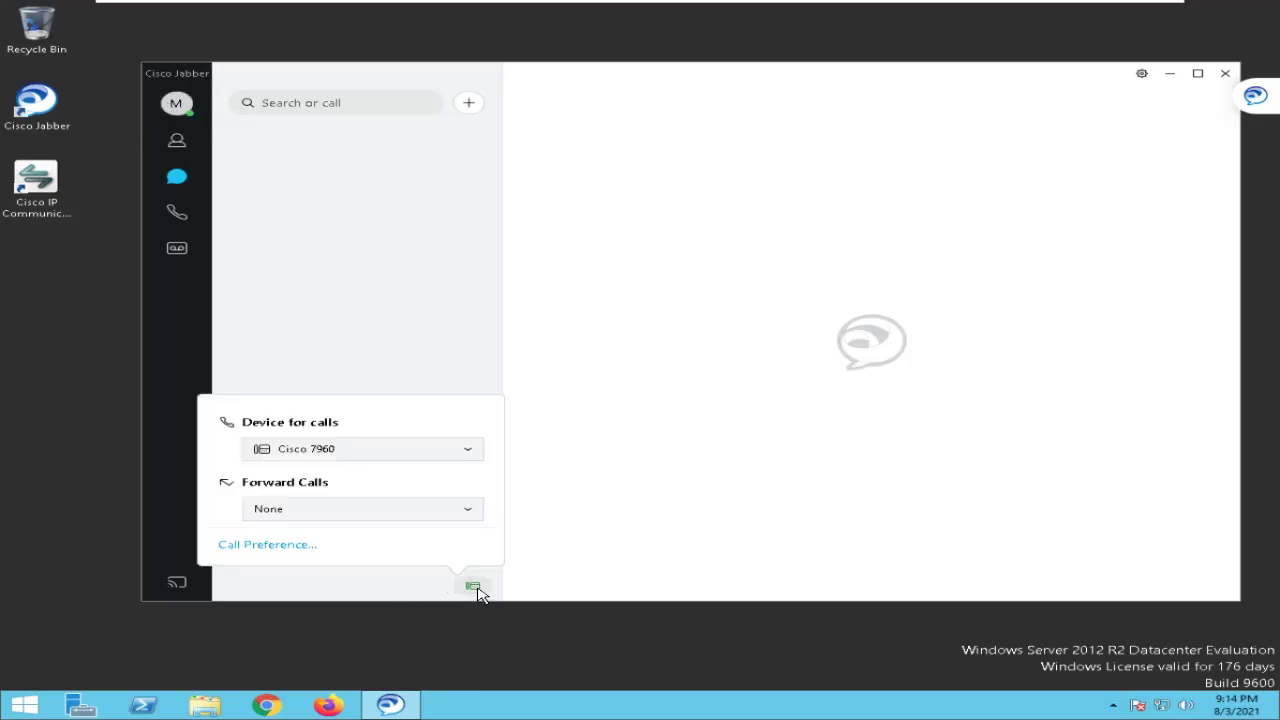
left_click(362, 447)
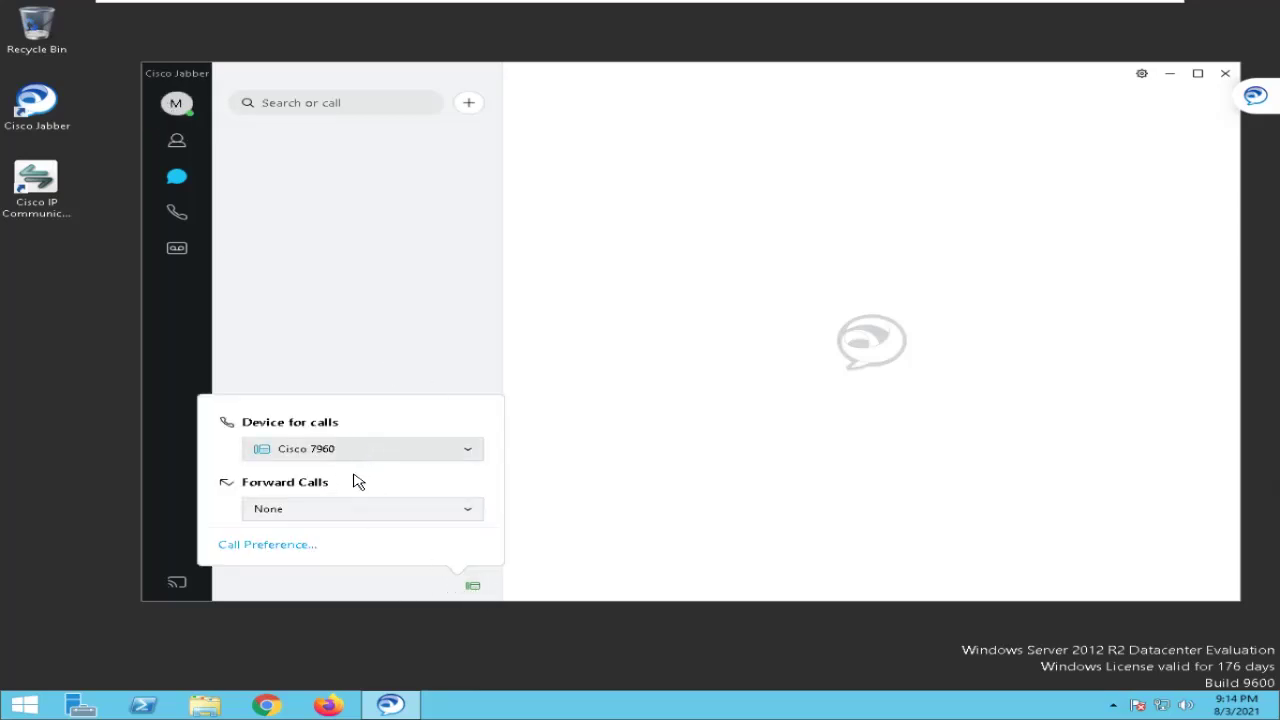
left_click(354, 475)
left_click(473, 587)
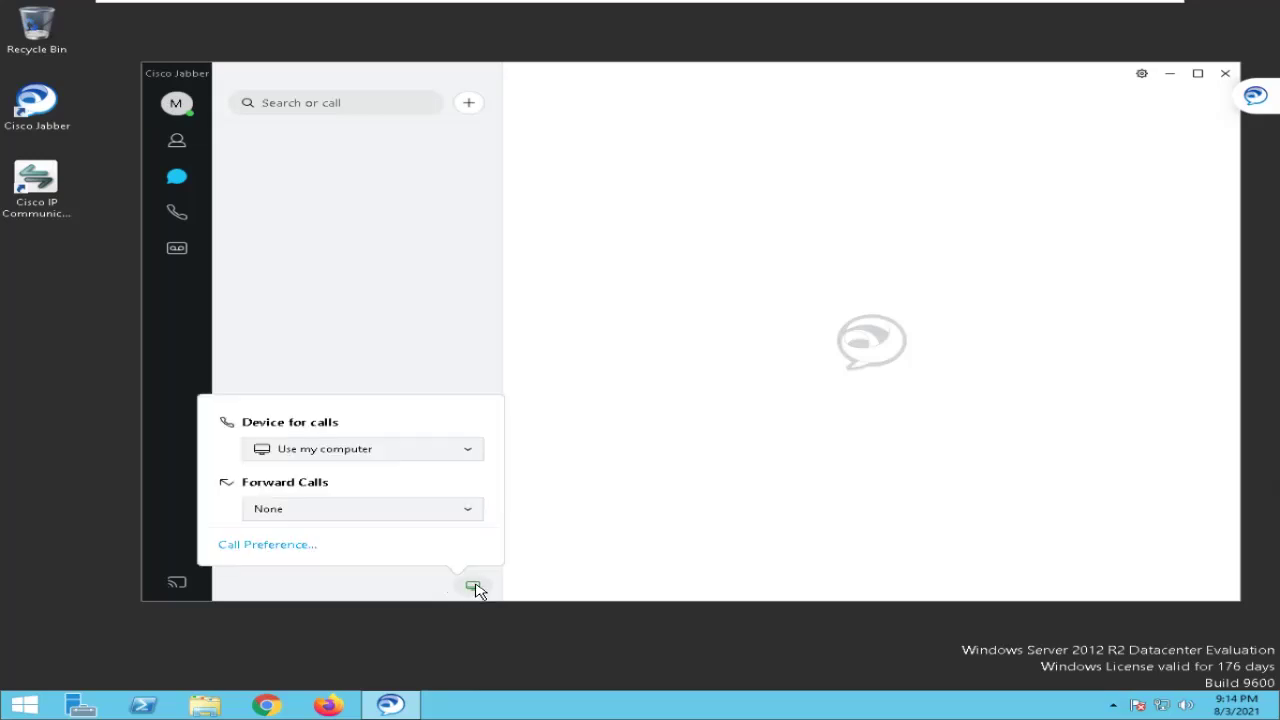
left_click(289, 515)
left_click(330, 562)
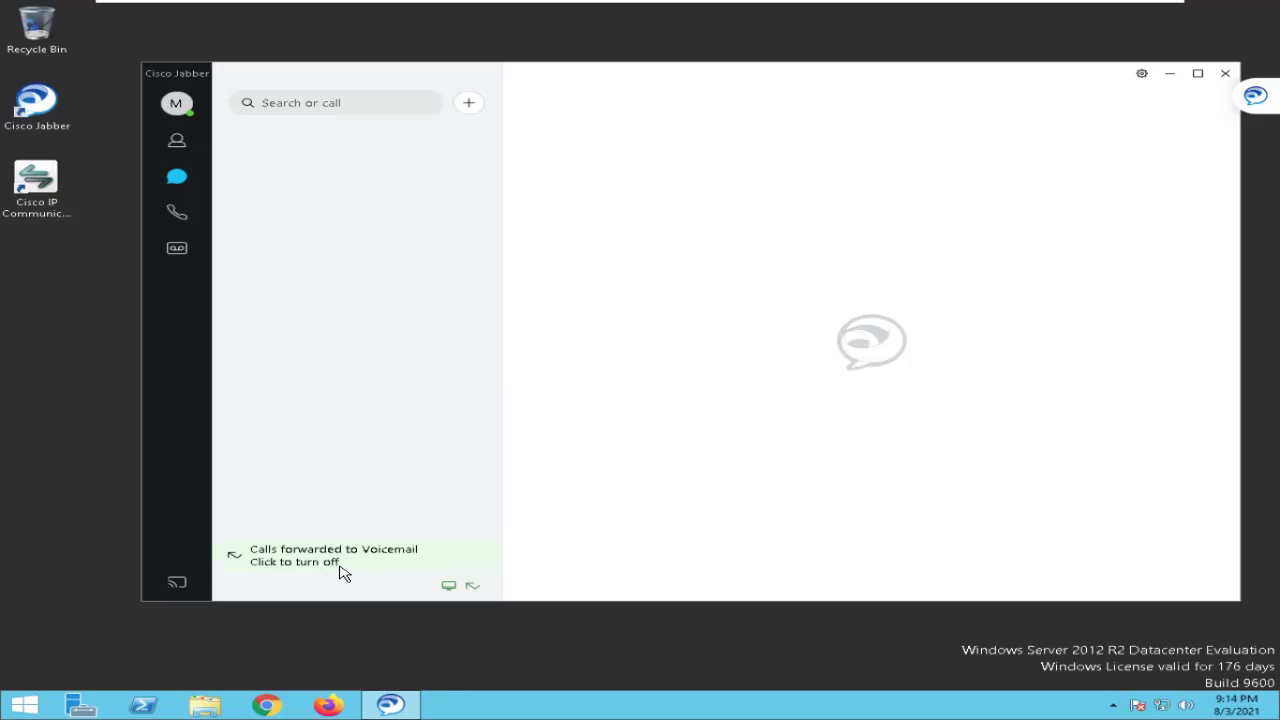
Switch the call device back to Cisco 7960, forward calls to Voicemail again, and check the softphone.
left_click(462, 594)
left_click(318, 452)
left_click(313, 502)
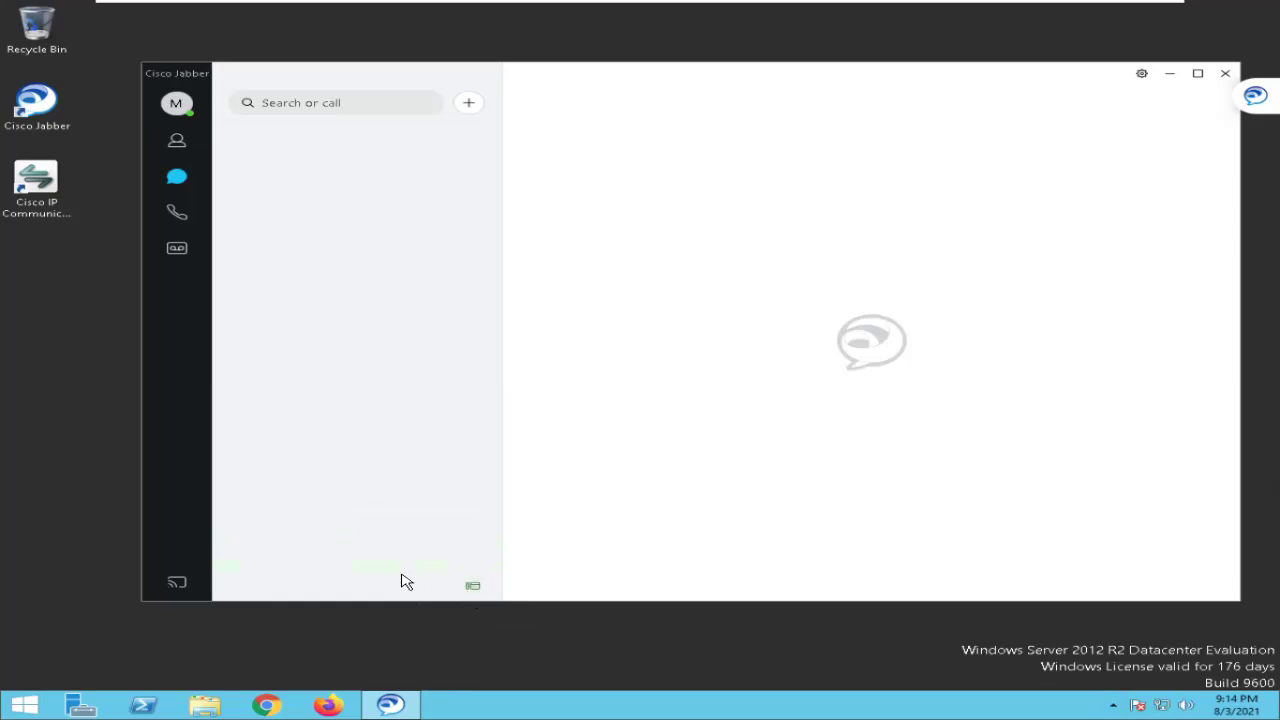
left_click(470, 592)
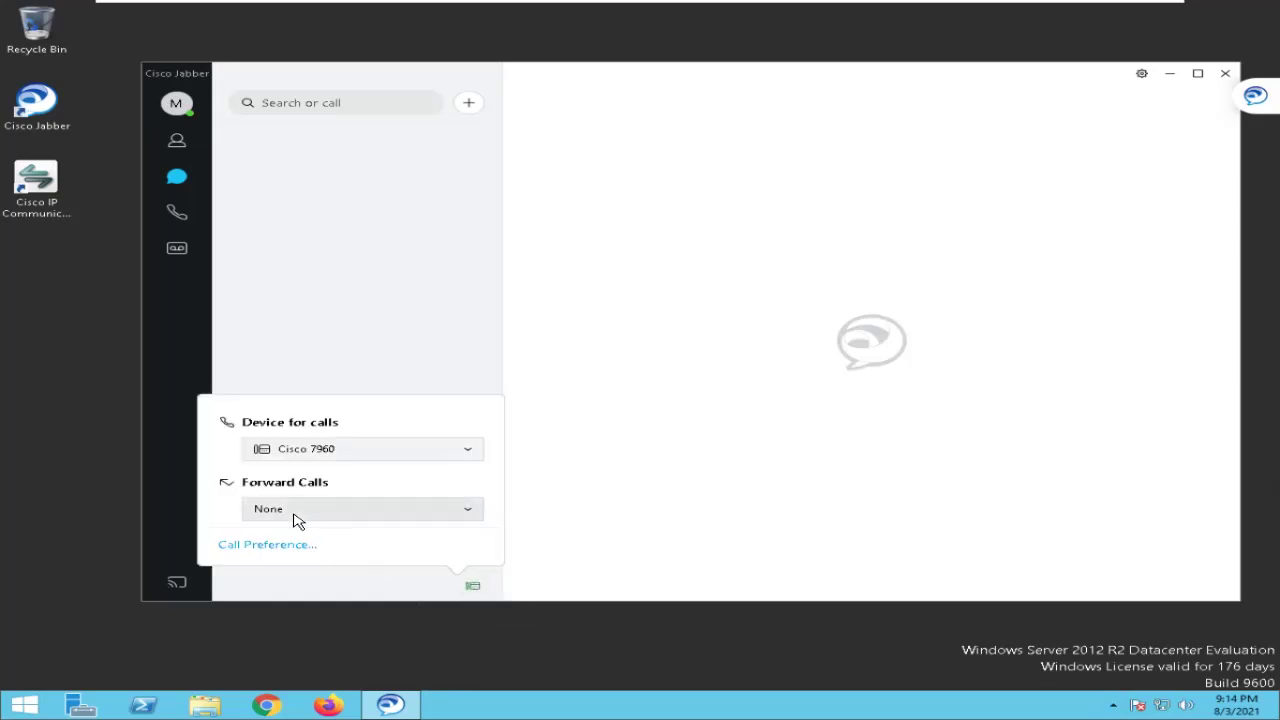
left_click(297, 516)
left_click(292, 563)
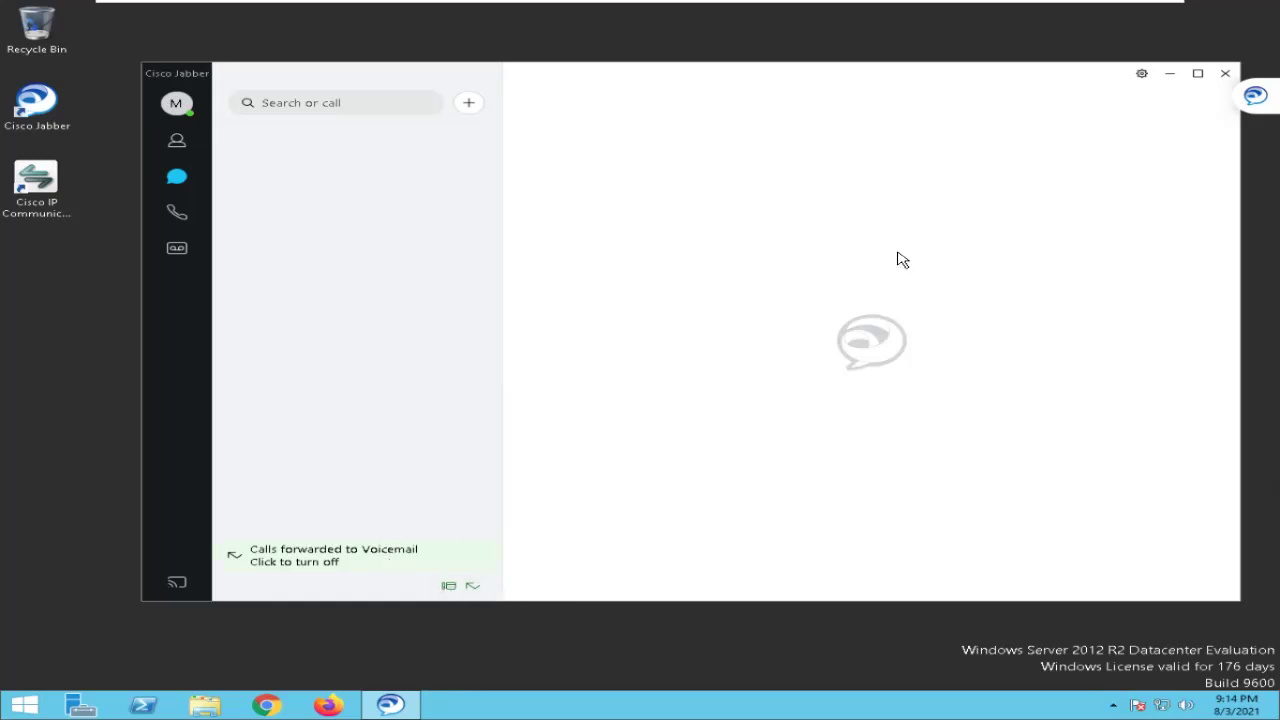
key("alt+Tab")
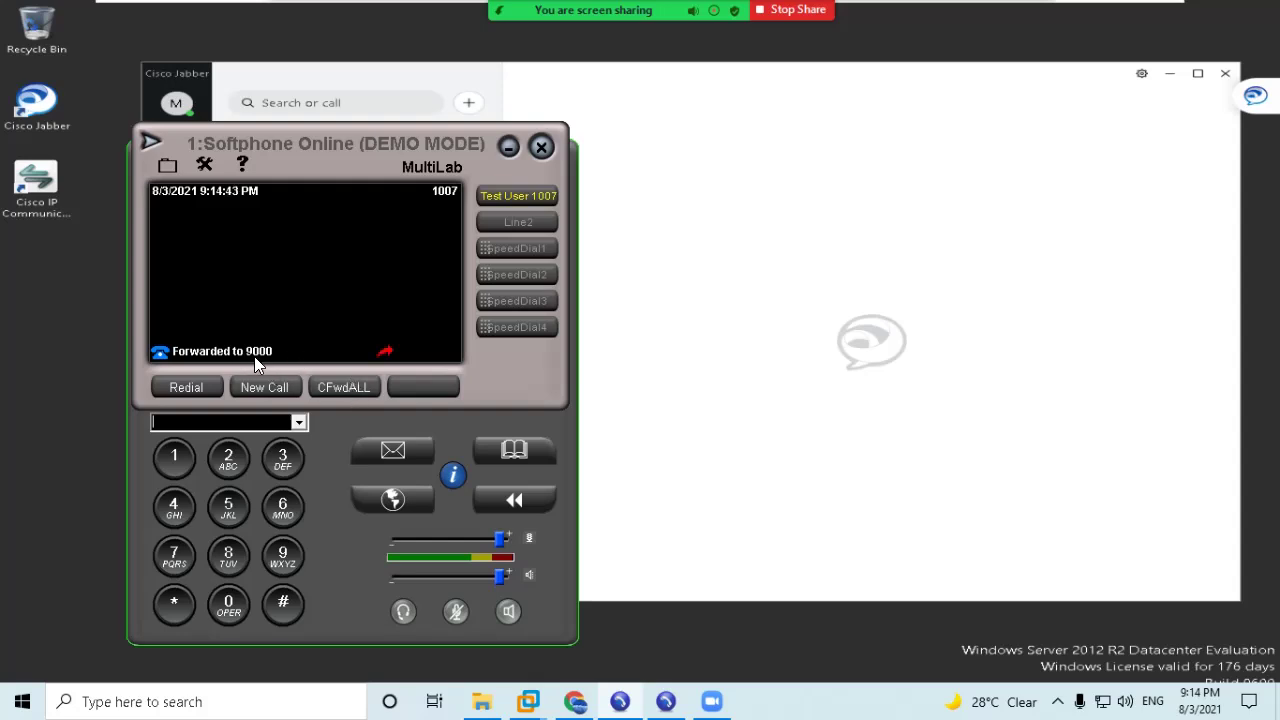
Turn off CFwdALL on softphone 1 and re-forward Jabber's calls to Voicemail.
left_click(344, 386)
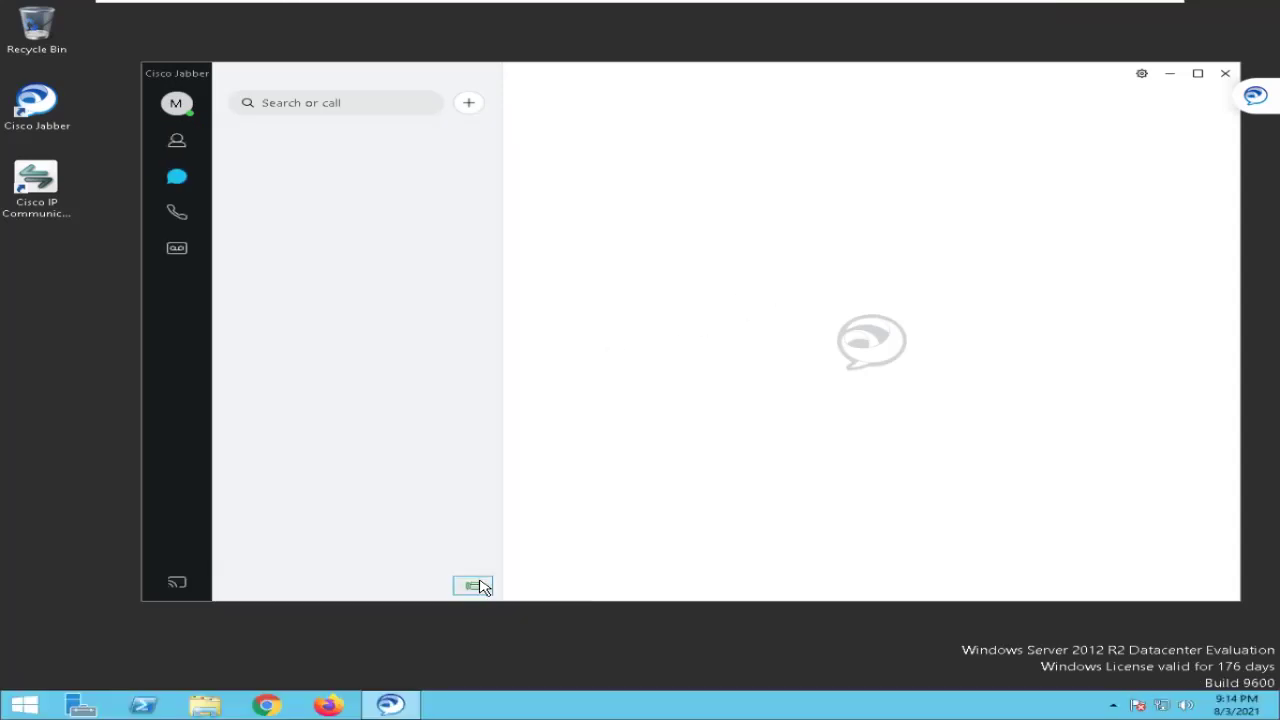
left_click(474, 586)
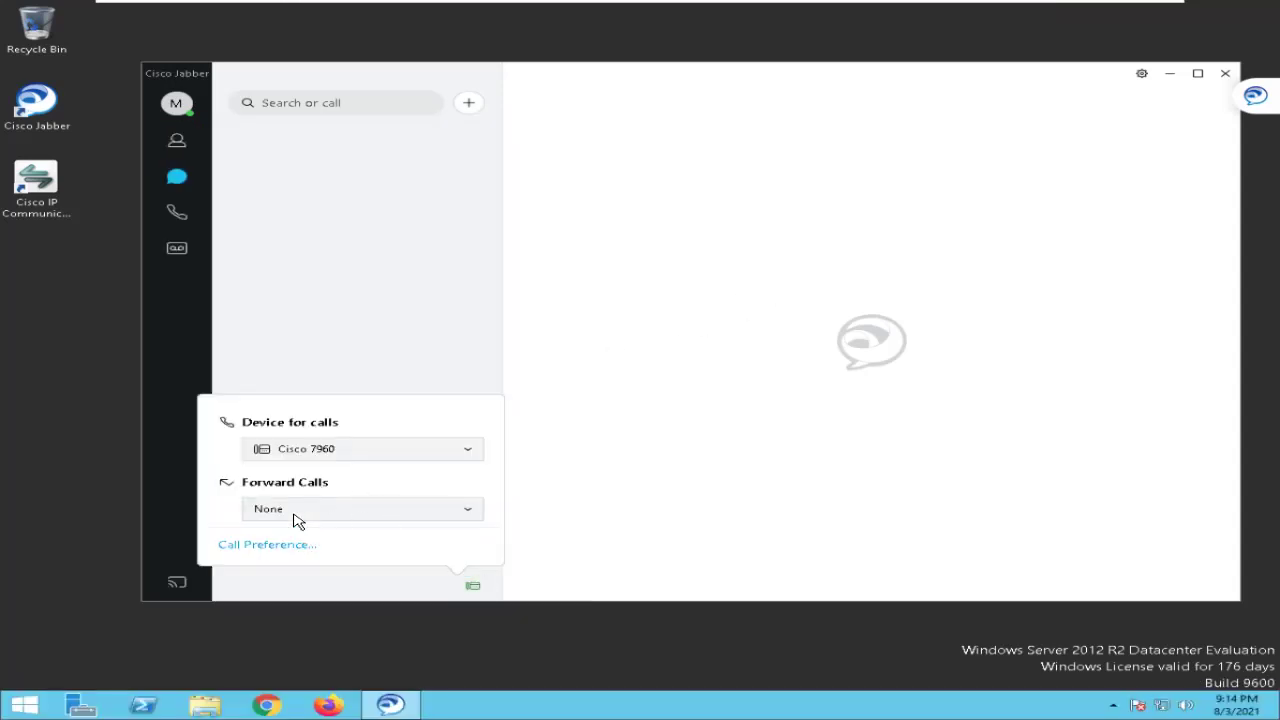
left_click(352, 512)
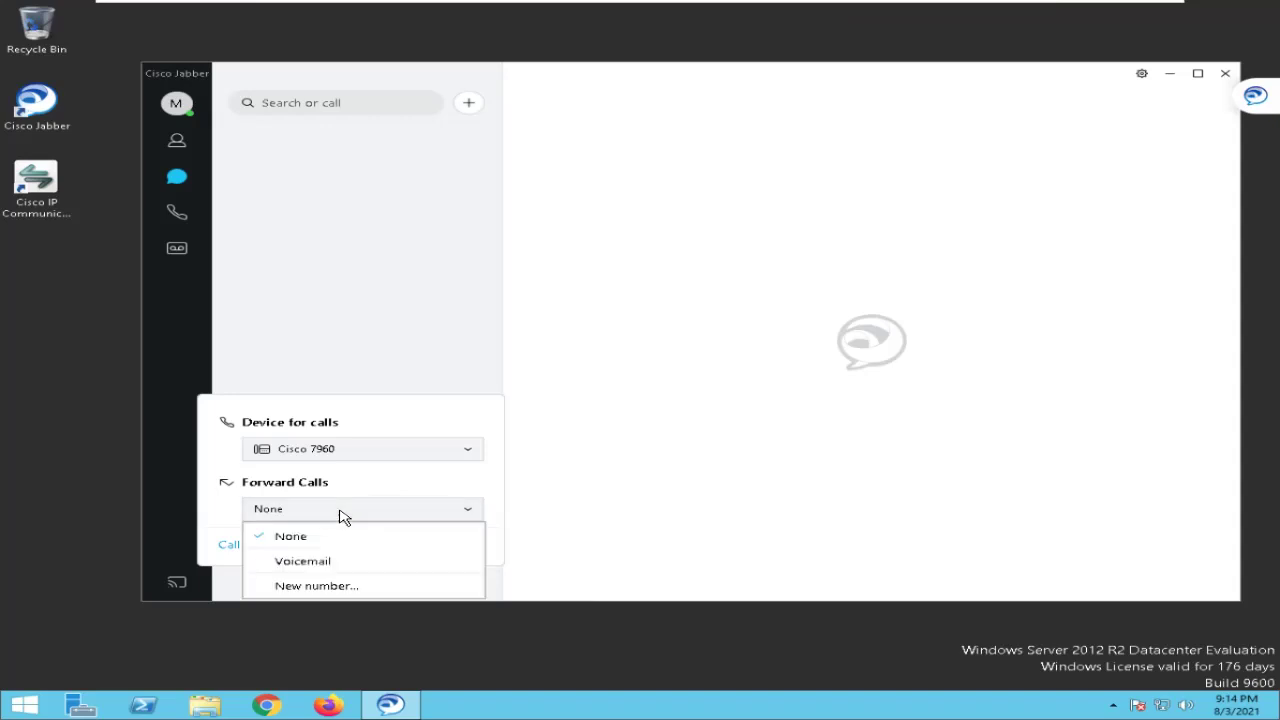
left_click(298, 564)
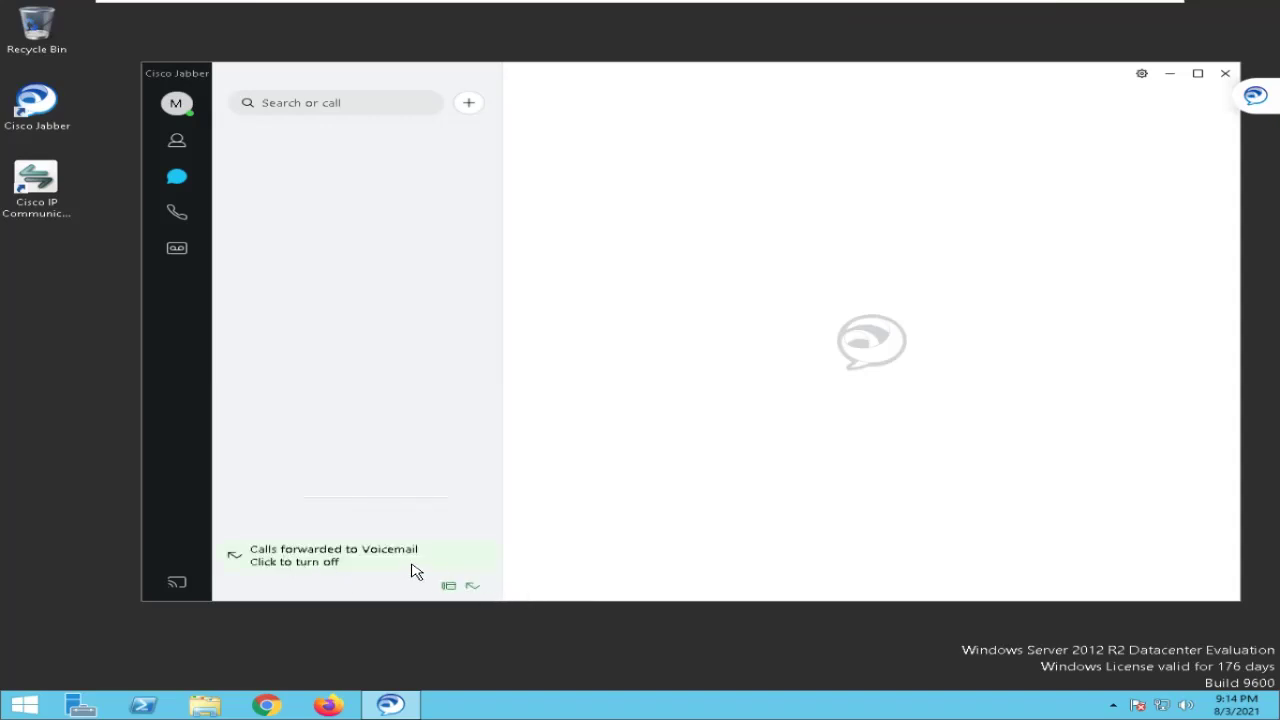
Check the softphone beside Jabber, then set Jabber's call forwarding back to None.
key("alt+Tab")
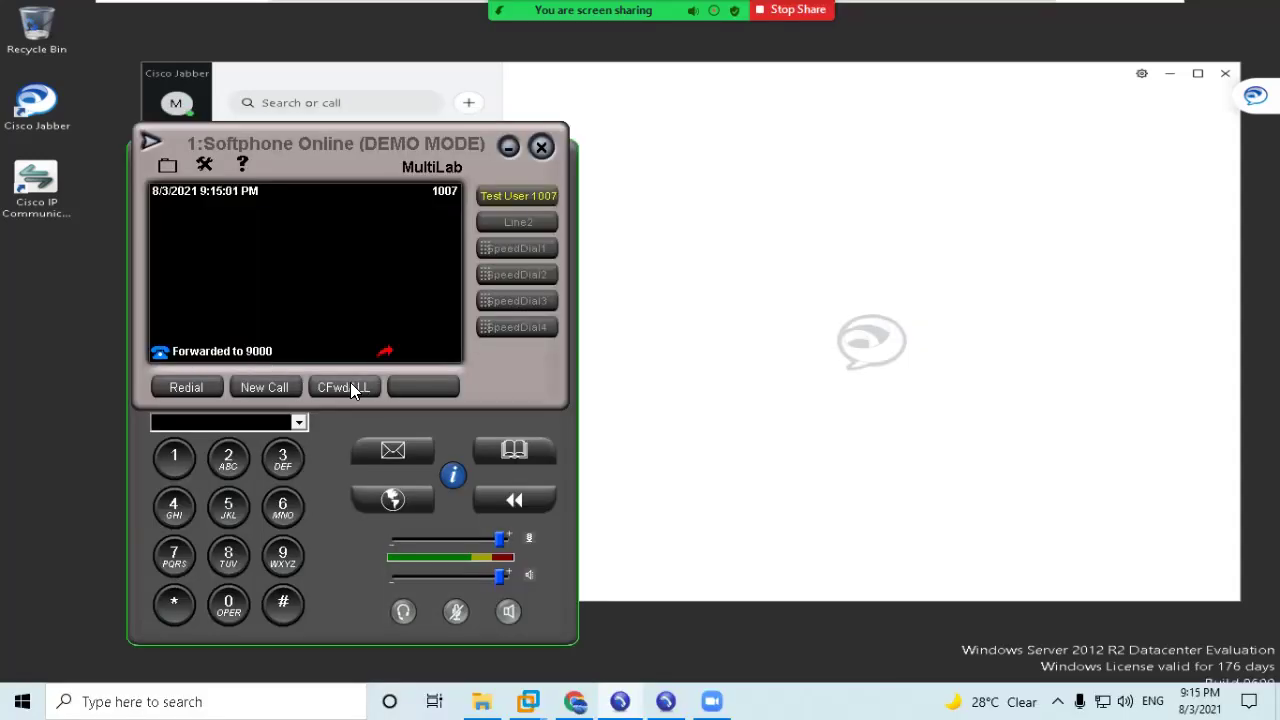
left_click_drag(388, 172, 828, 171)
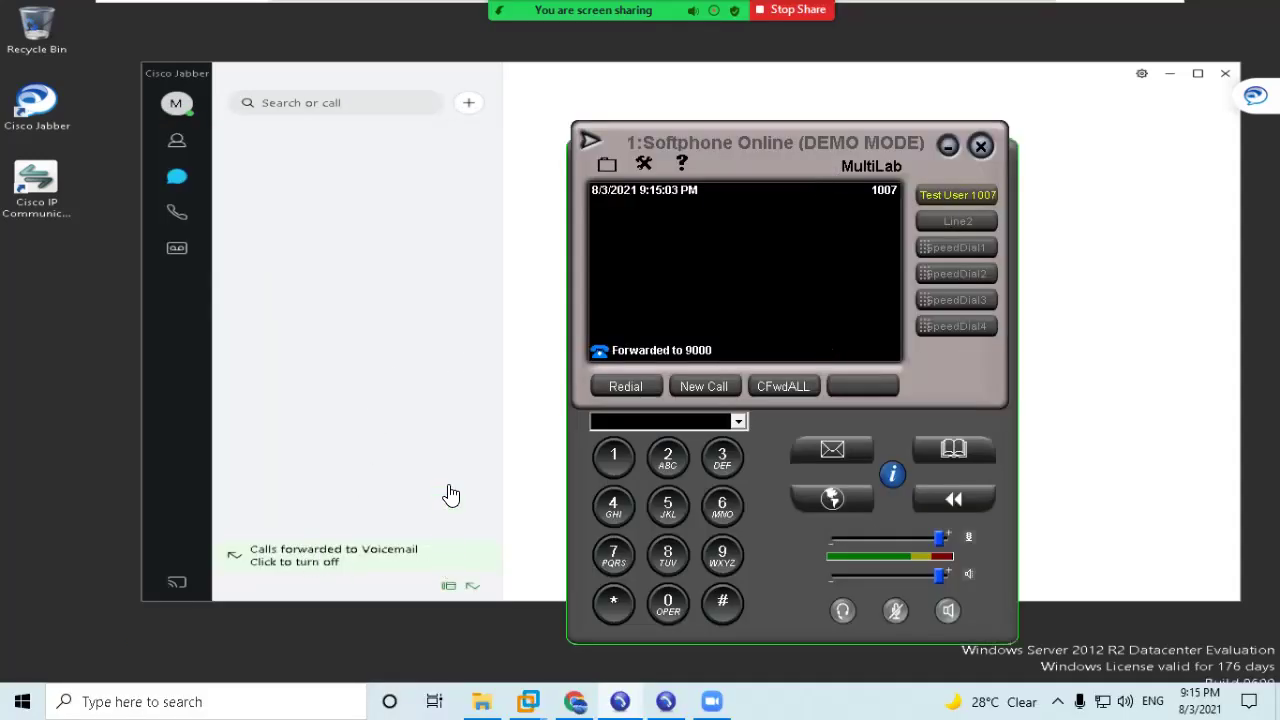
left_click(448, 474)
left_click(465, 588)
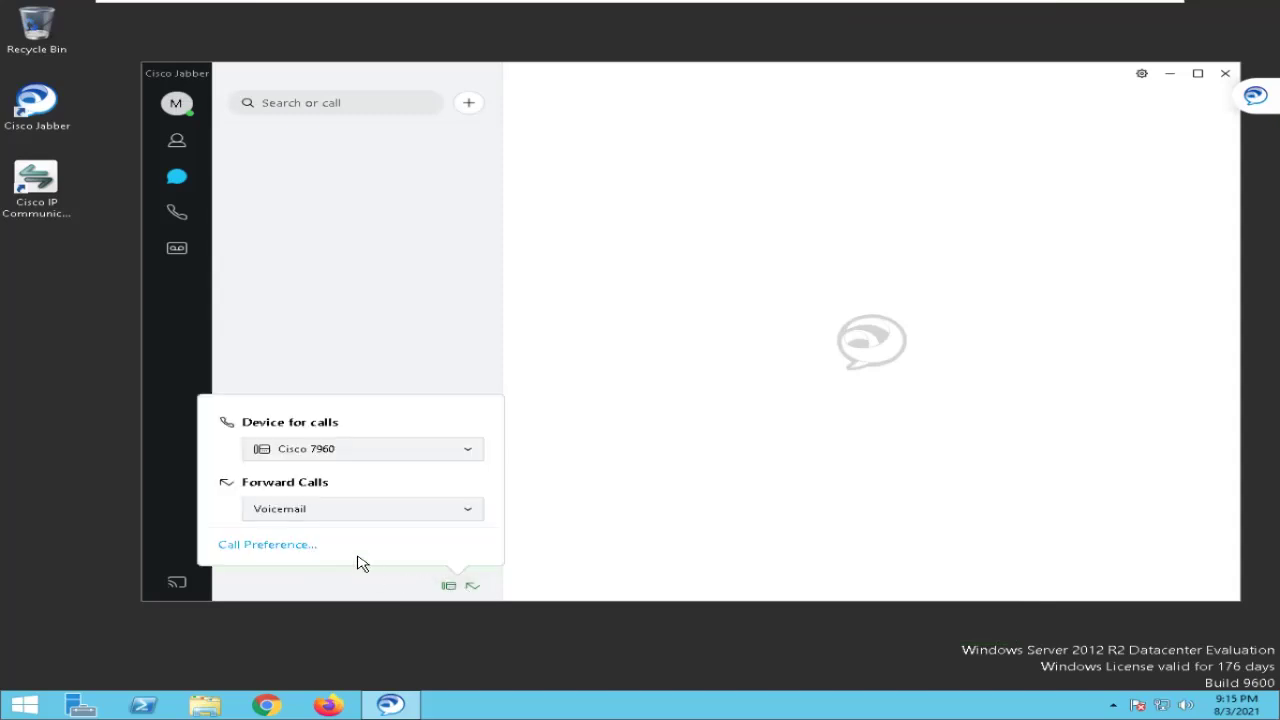
left_click(324, 515)
key("alt+Tab")
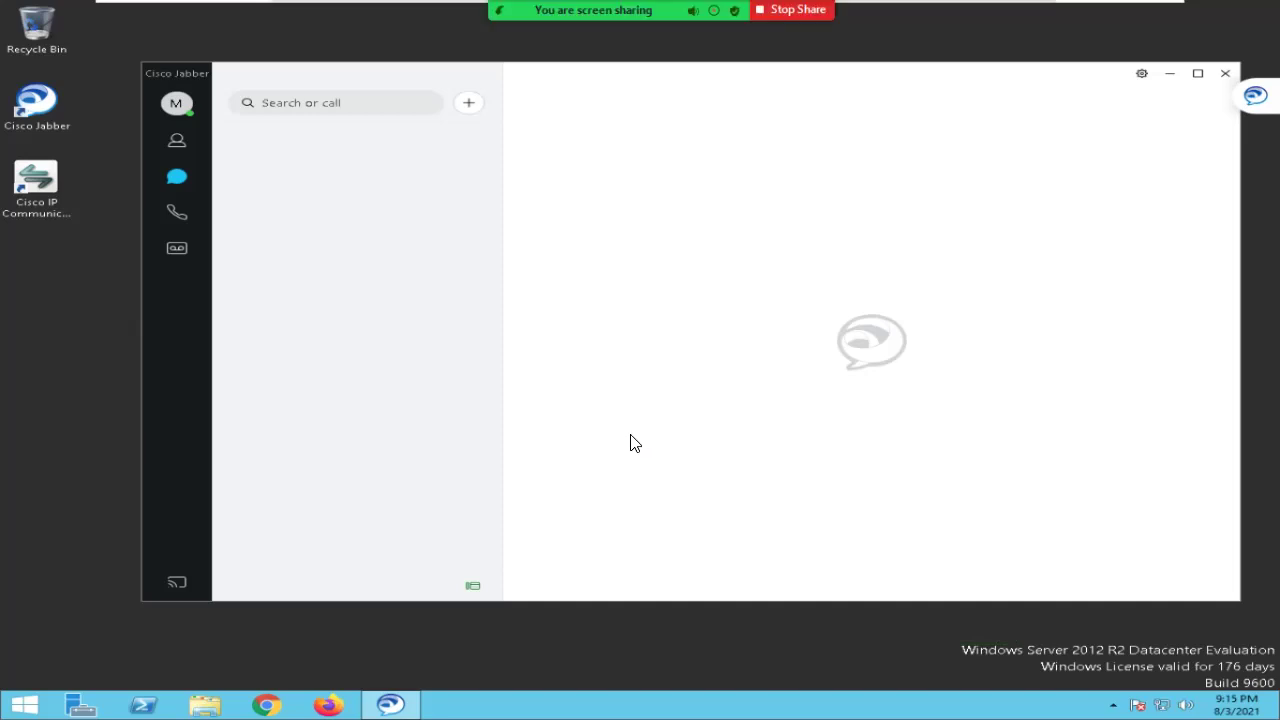
Return to Jabber, open and close the profile menu, then bring up the Alt+Tab window switcher.
key("alt+Tab")
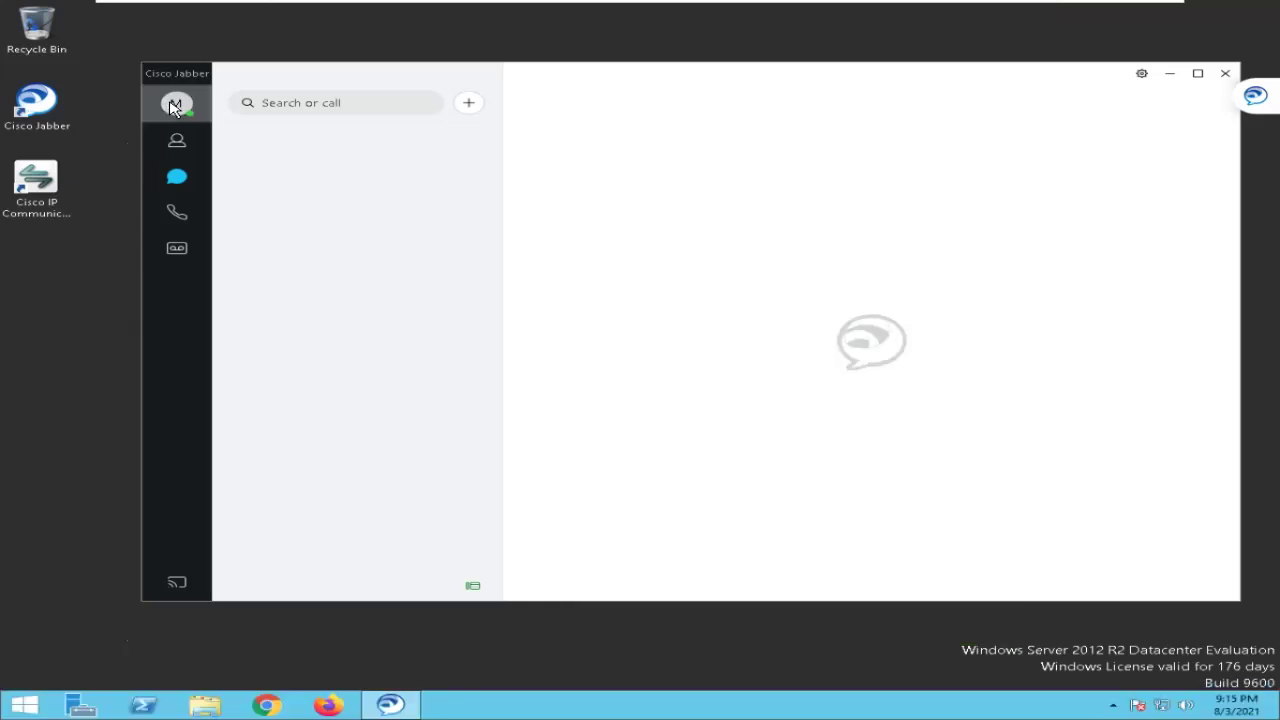
left_click(170, 112)
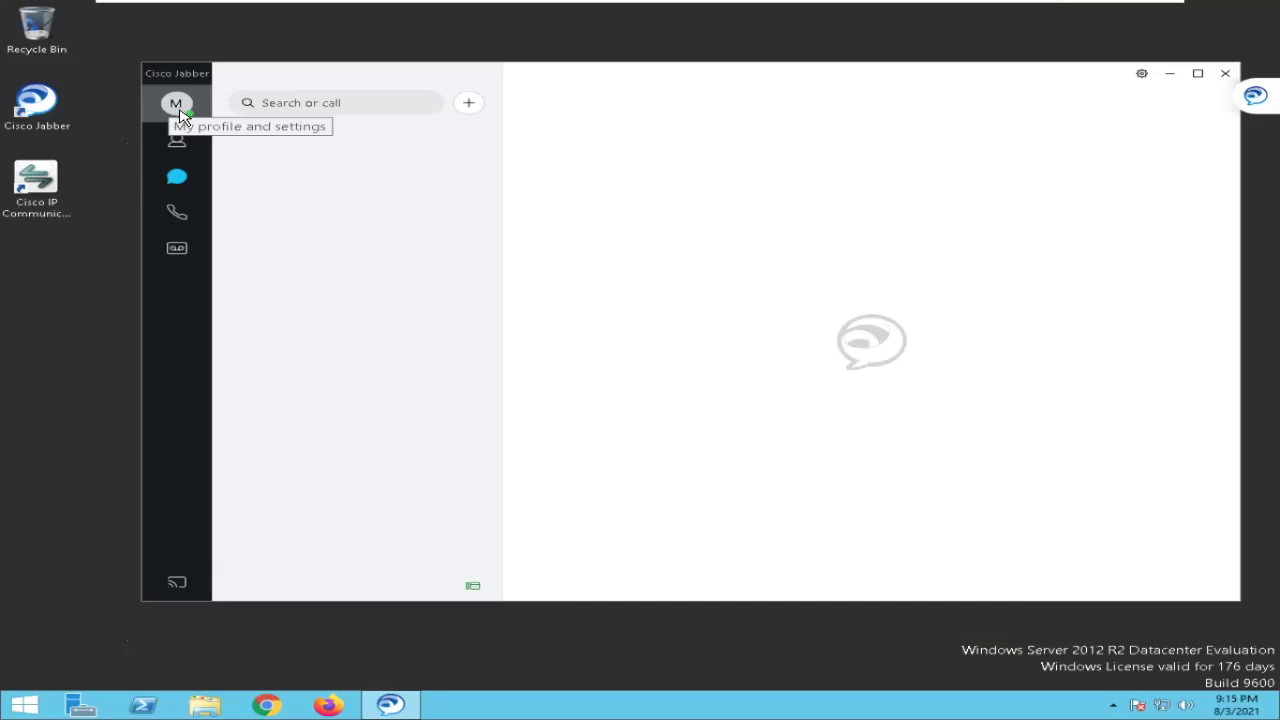
left_click(178, 112)
left_click(371, 424)
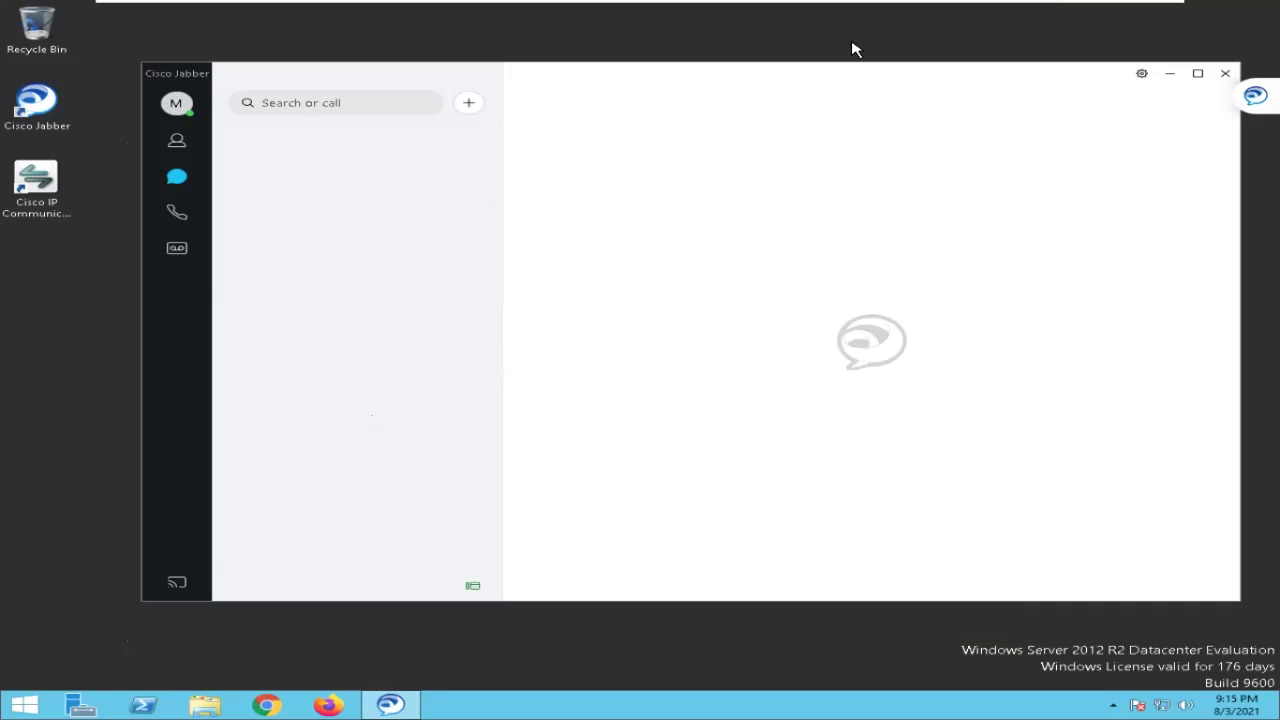
mouse_move(870, 6)
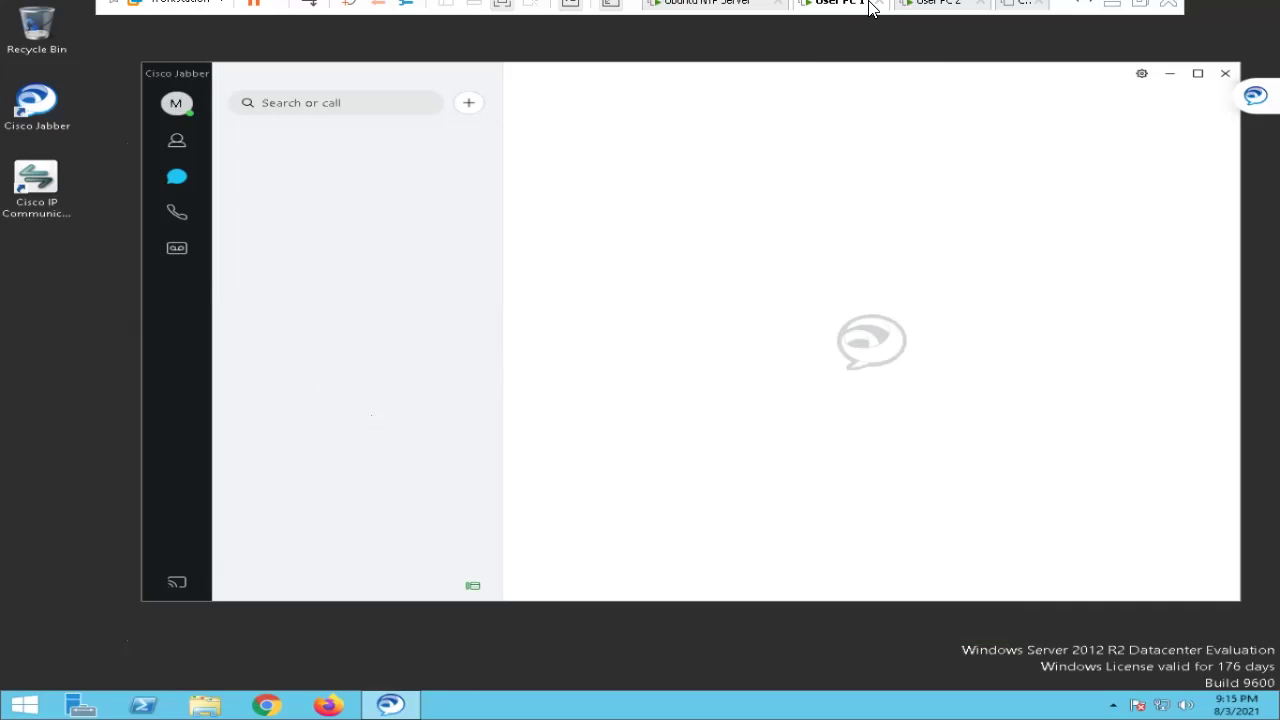
key("alt+Tab")
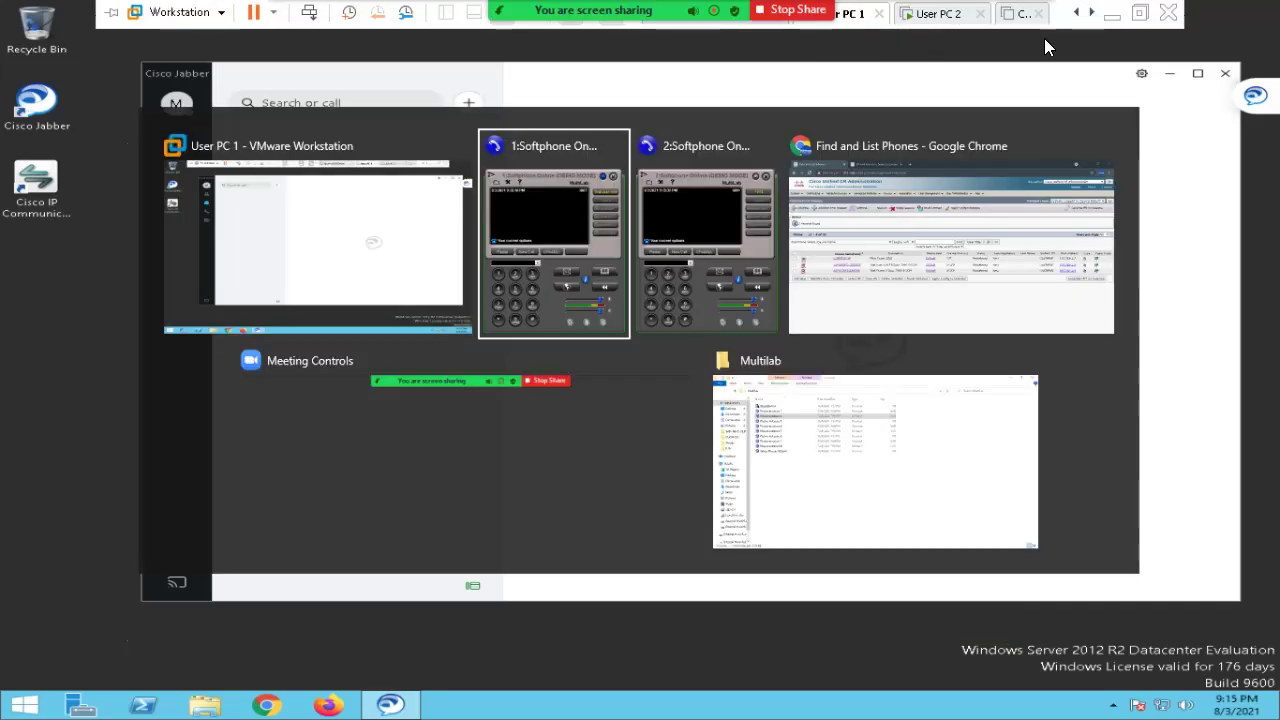